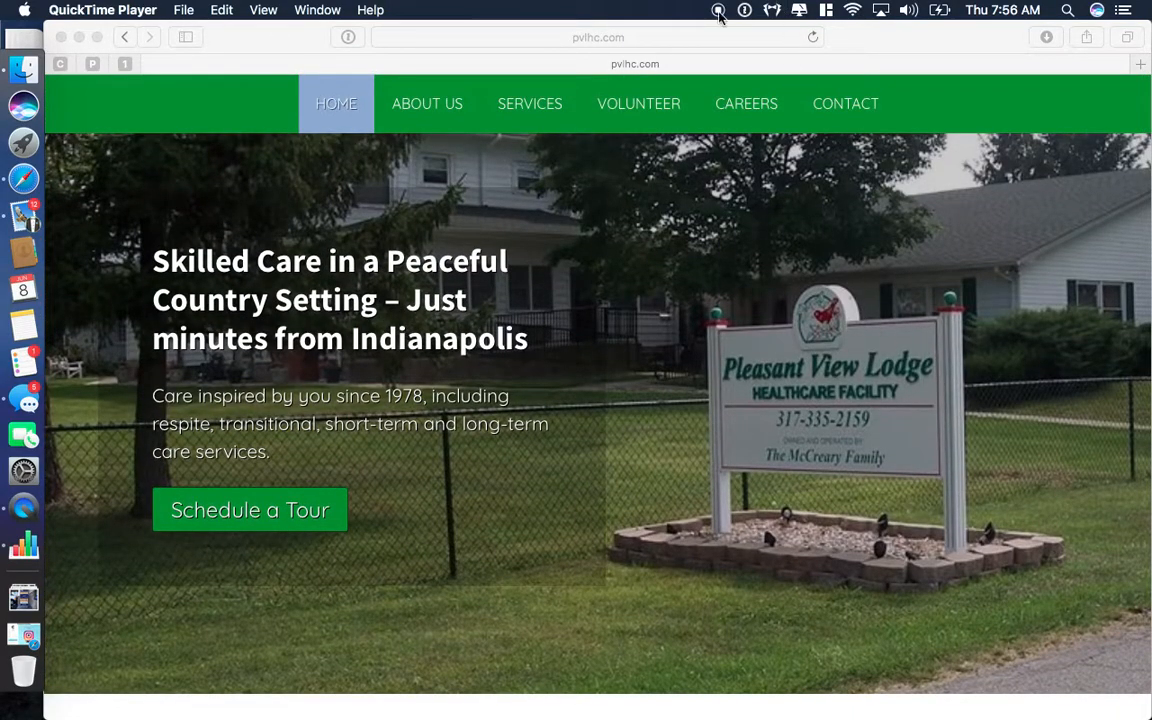
# In Safari, append /wp-admin to pvlhc.com in the address bar and load it.
pyautogui.click(676, 39)
pyautogui.click(533, 37)
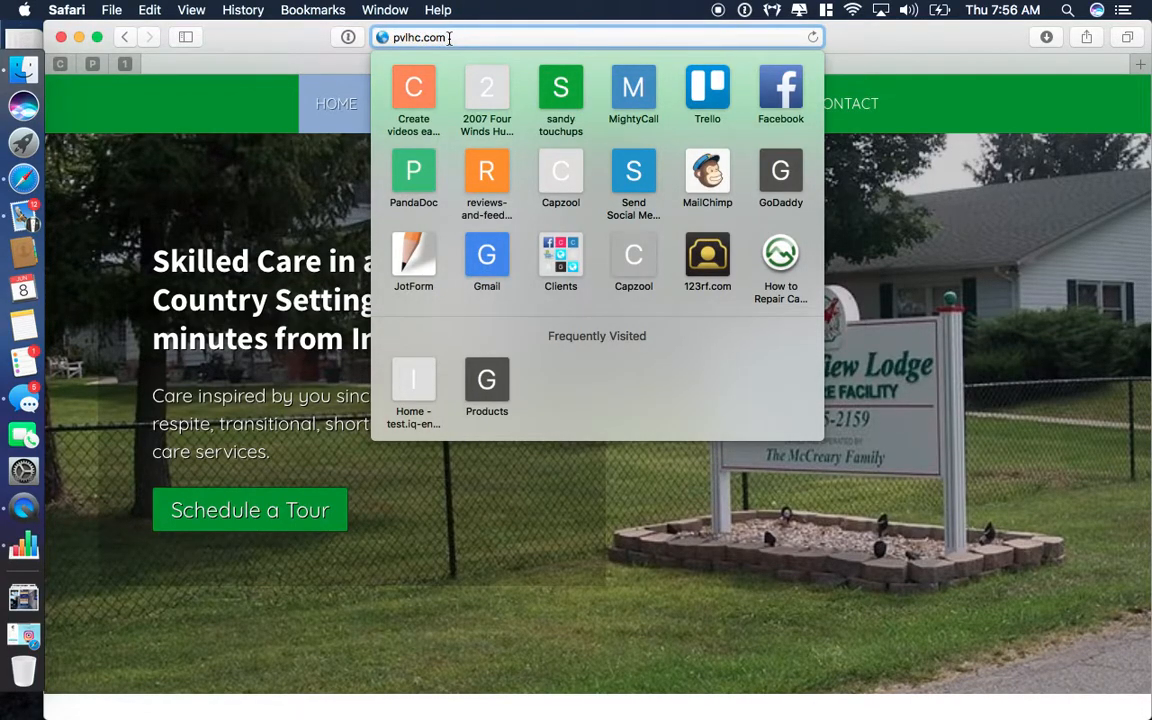
pyautogui.write('/')
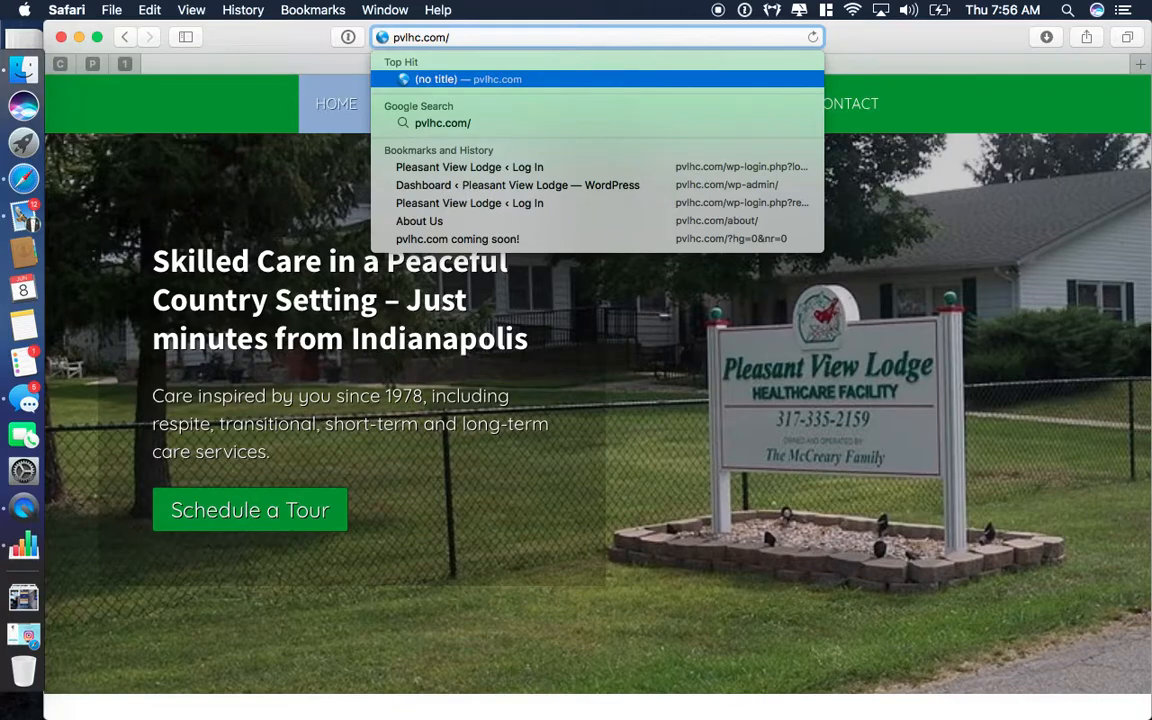
pyautogui.write('wp')
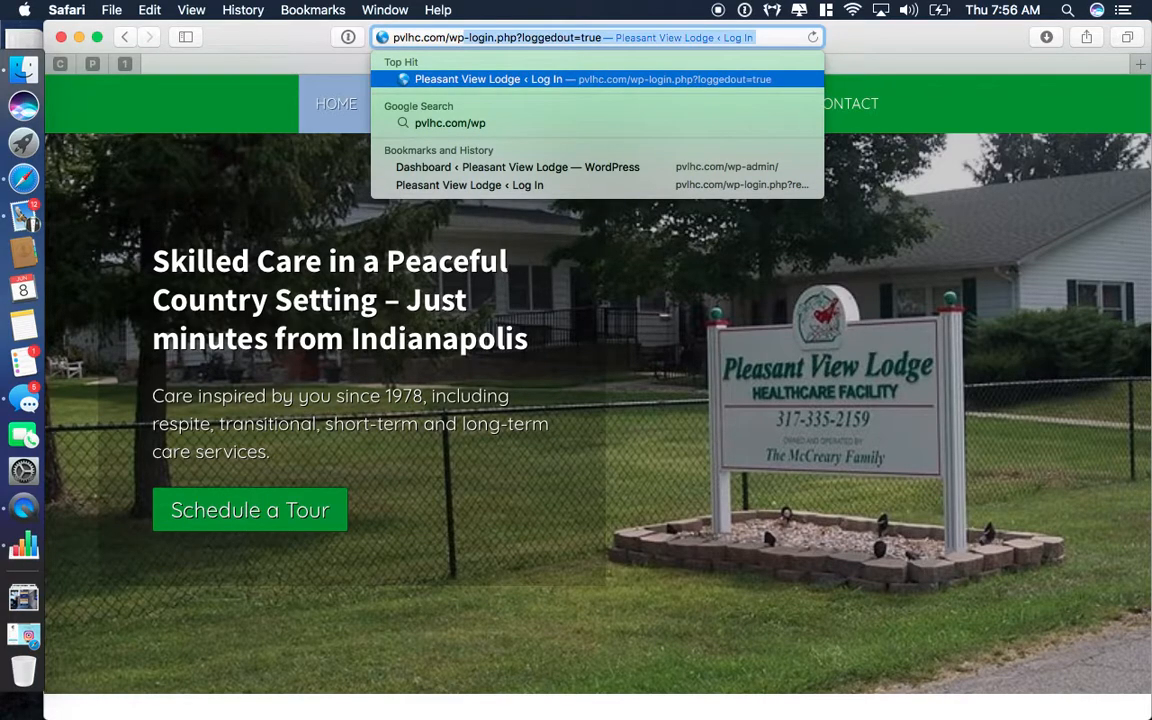
pyautogui.write('-admin')
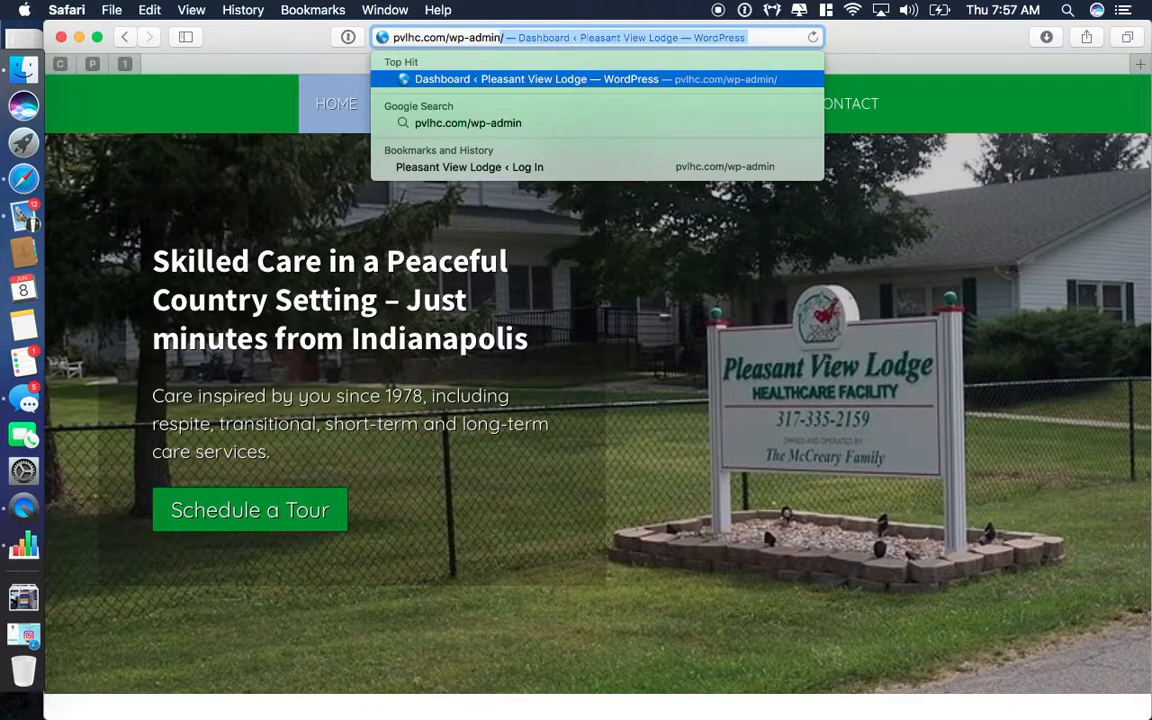
pyautogui.press('Return')
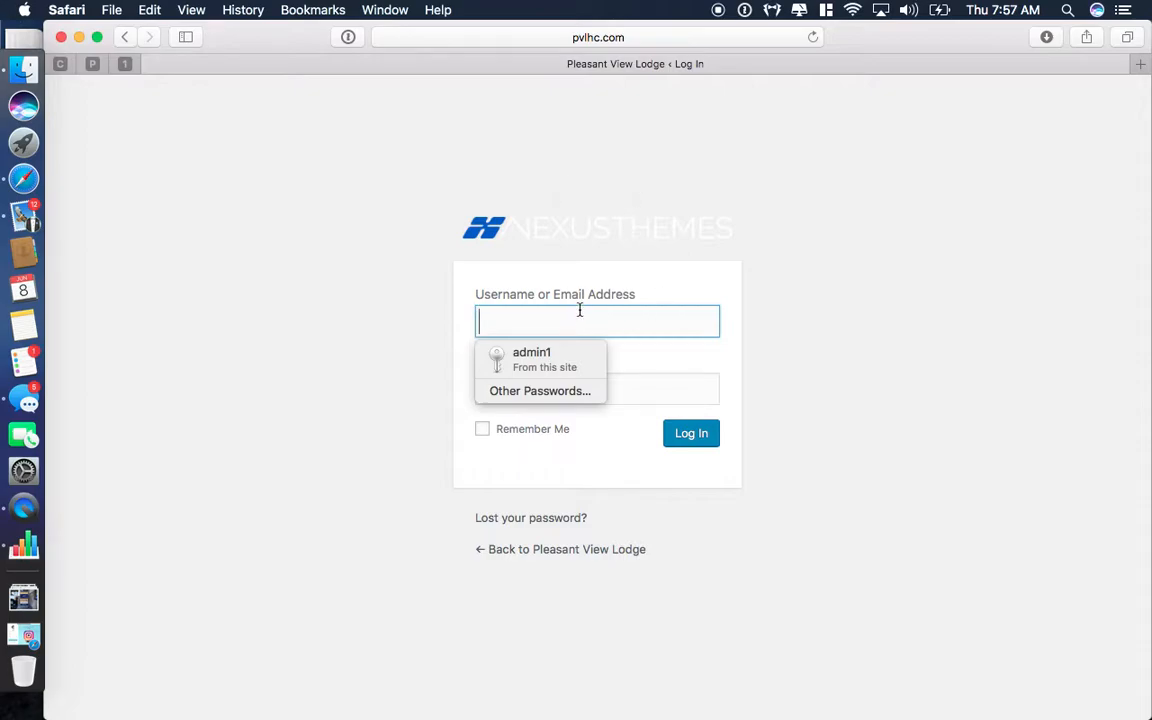
# Log in to WordPress admin using the saved autofill credentials.
pyautogui.click(538, 358)
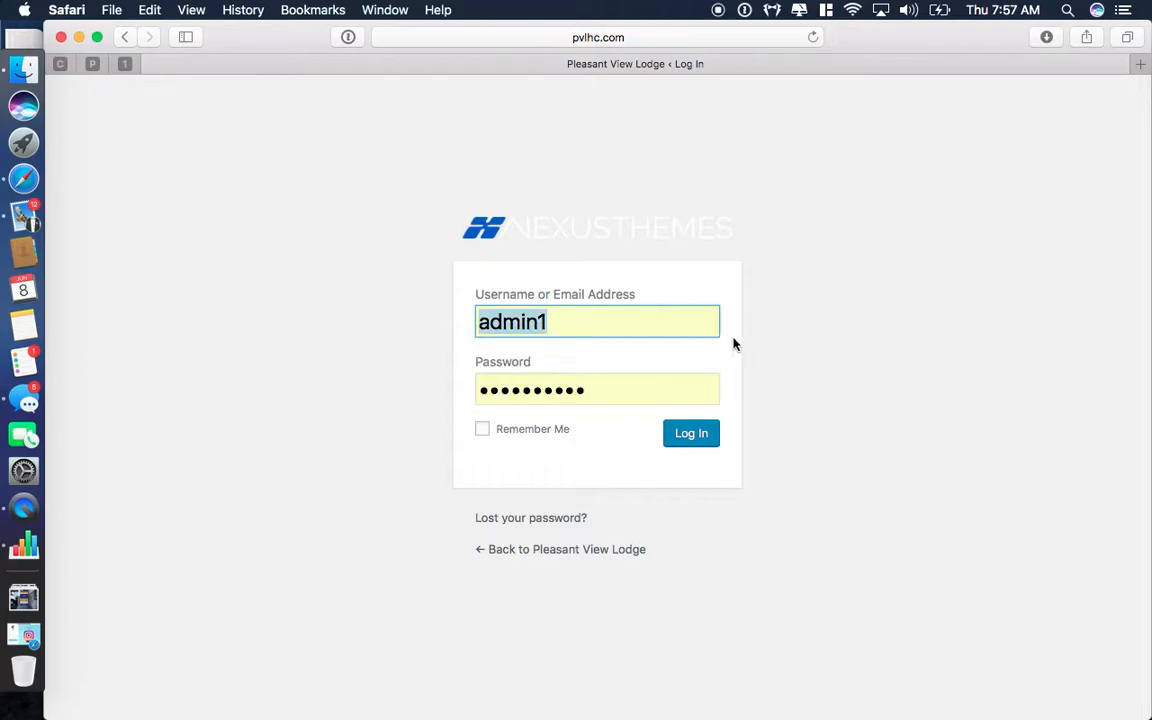
pyautogui.click(692, 437)
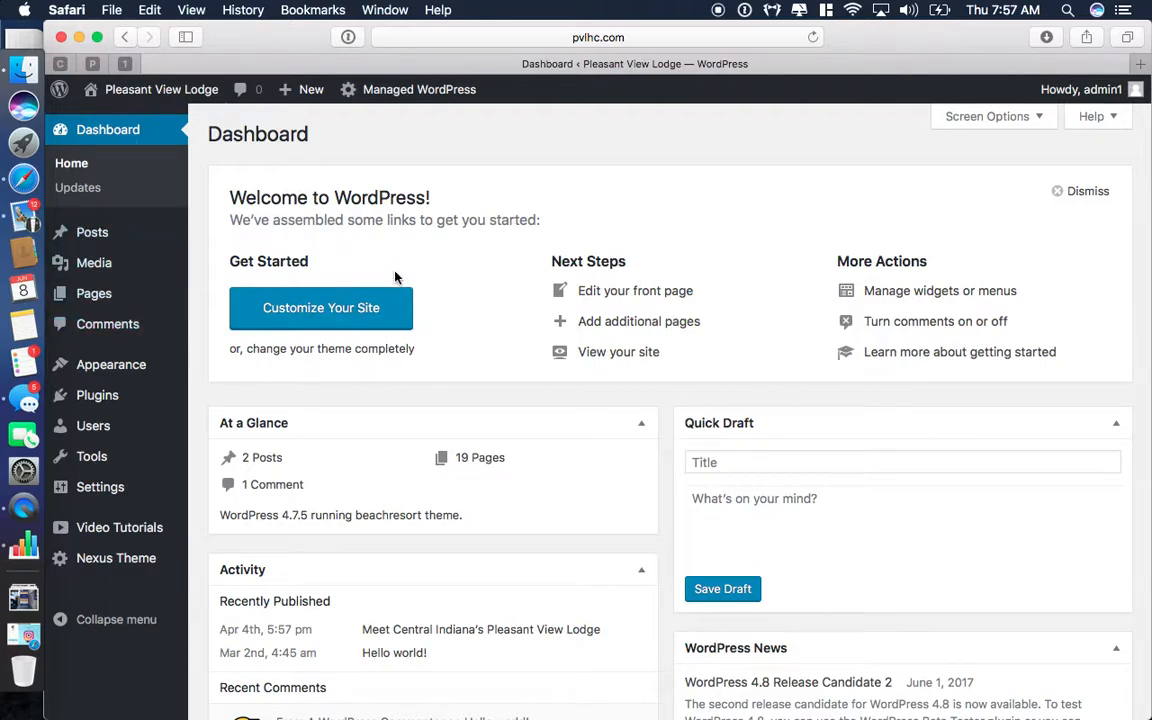
# Open the homepage in the Nexus Themes front-end builder and scroll to the intro text block.
pyautogui.click(148, 92)
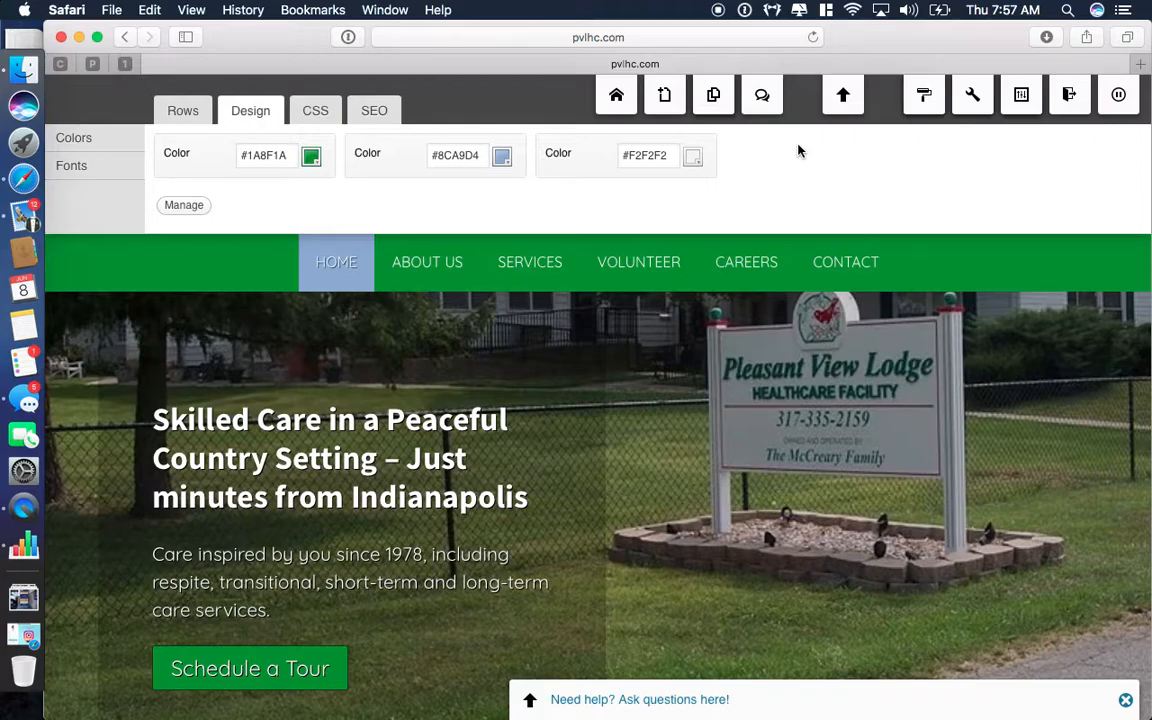
pyautogui.scroll(-5, 798, 151)
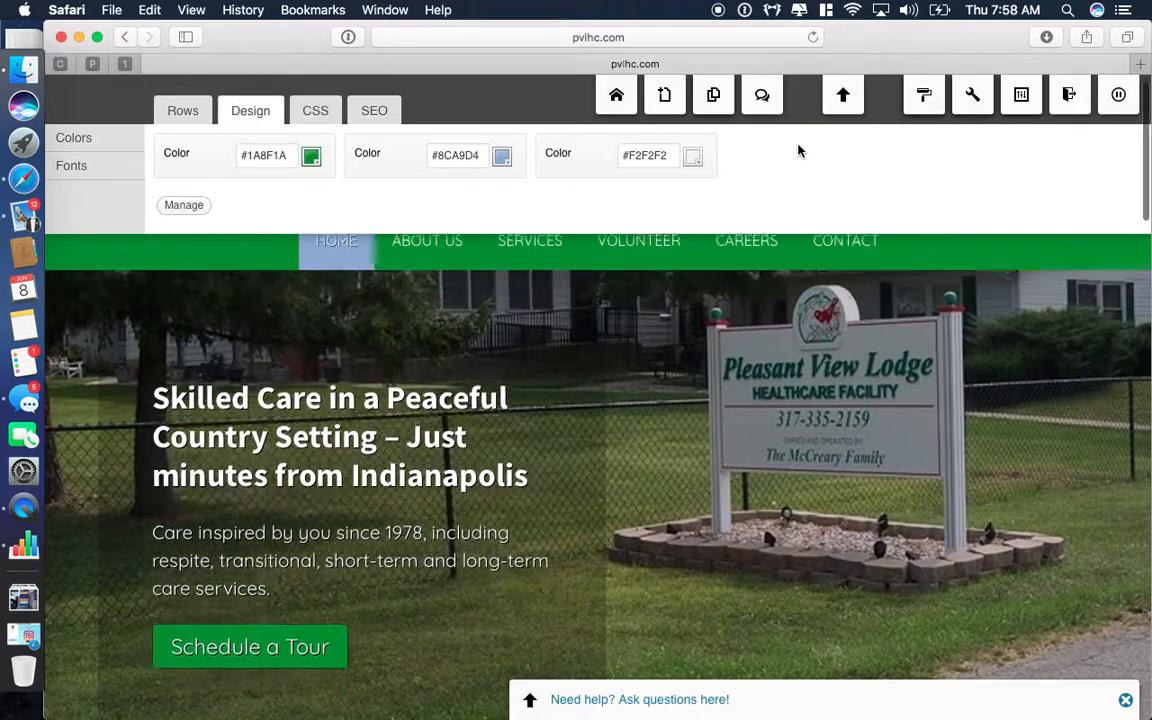
pyautogui.scroll(-10, 798, 151)
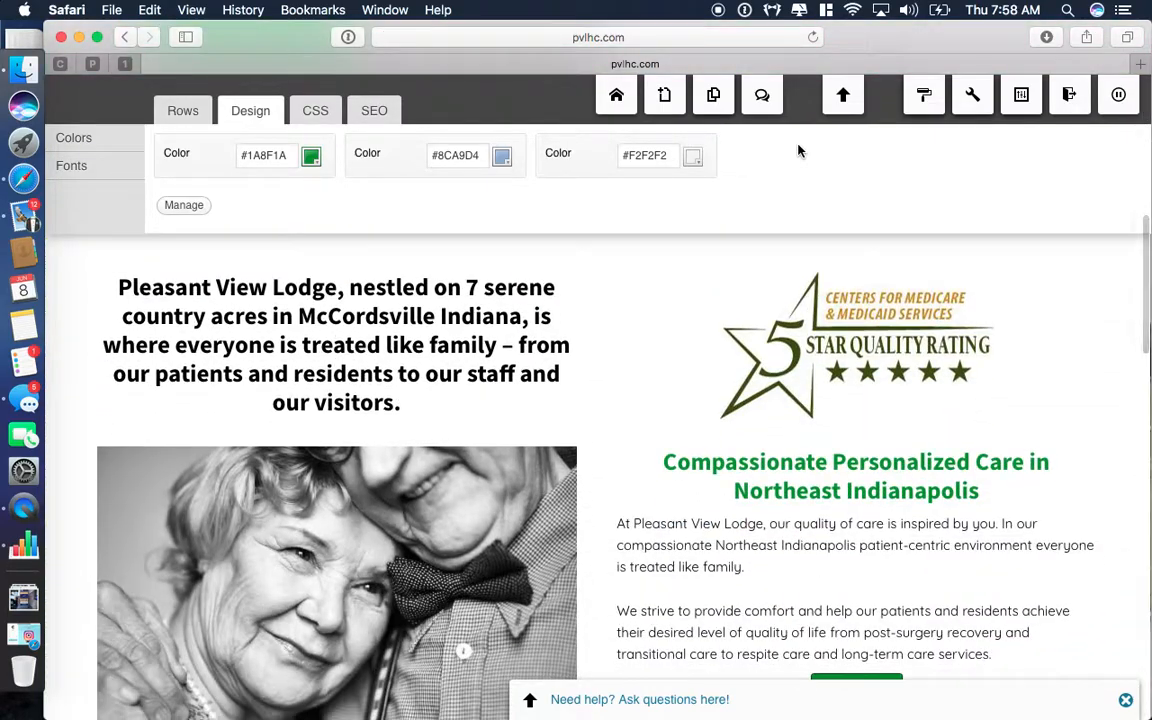
pyautogui.scroll(4, 798, 151)
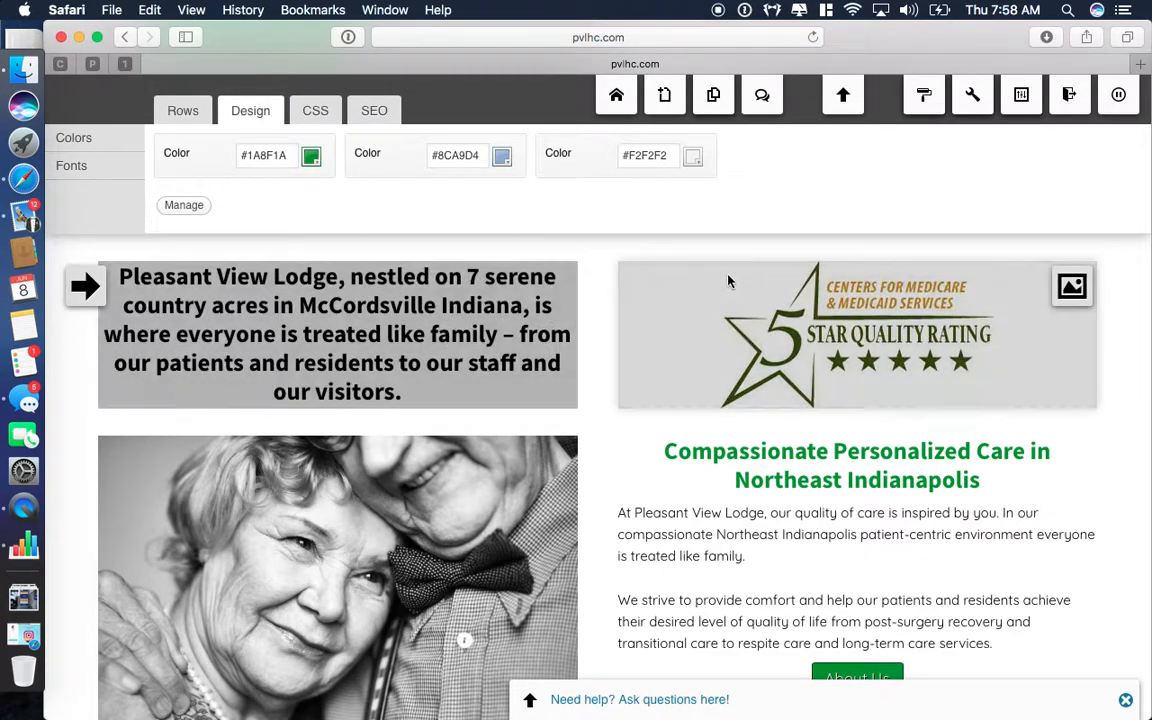
pyautogui.scroll(5, 300, 284)
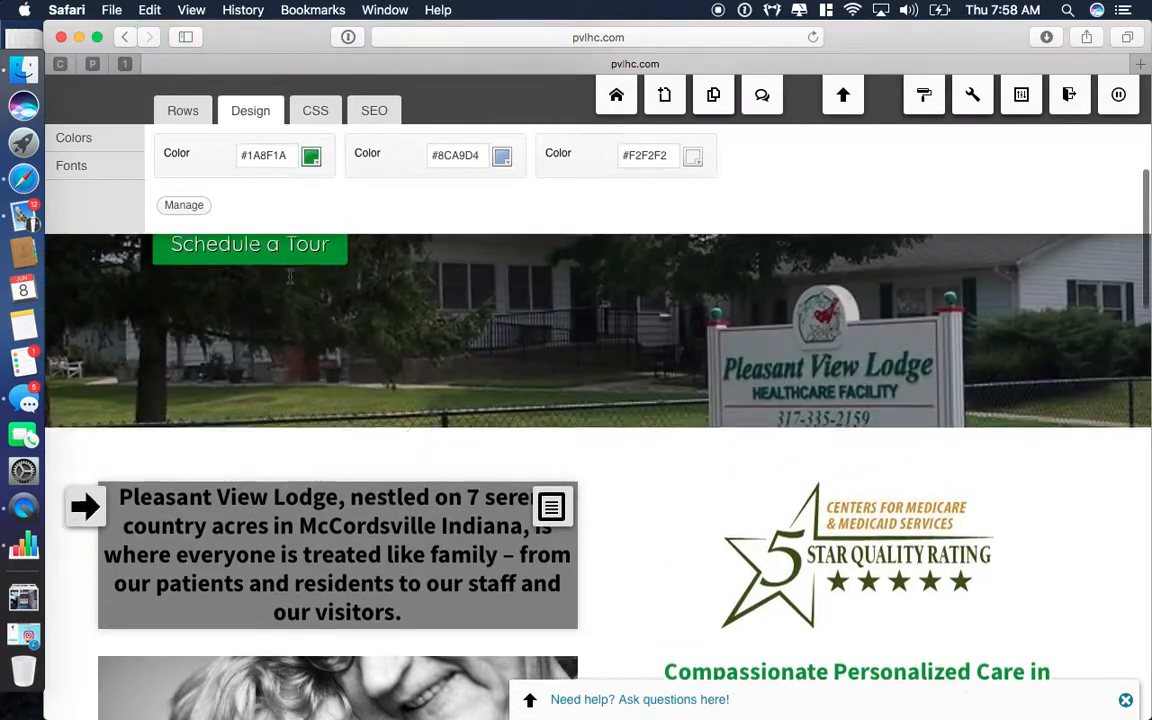
pyautogui.scroll(-3, 291, 284)
pyautogui.scroll(-1, 291, 284)
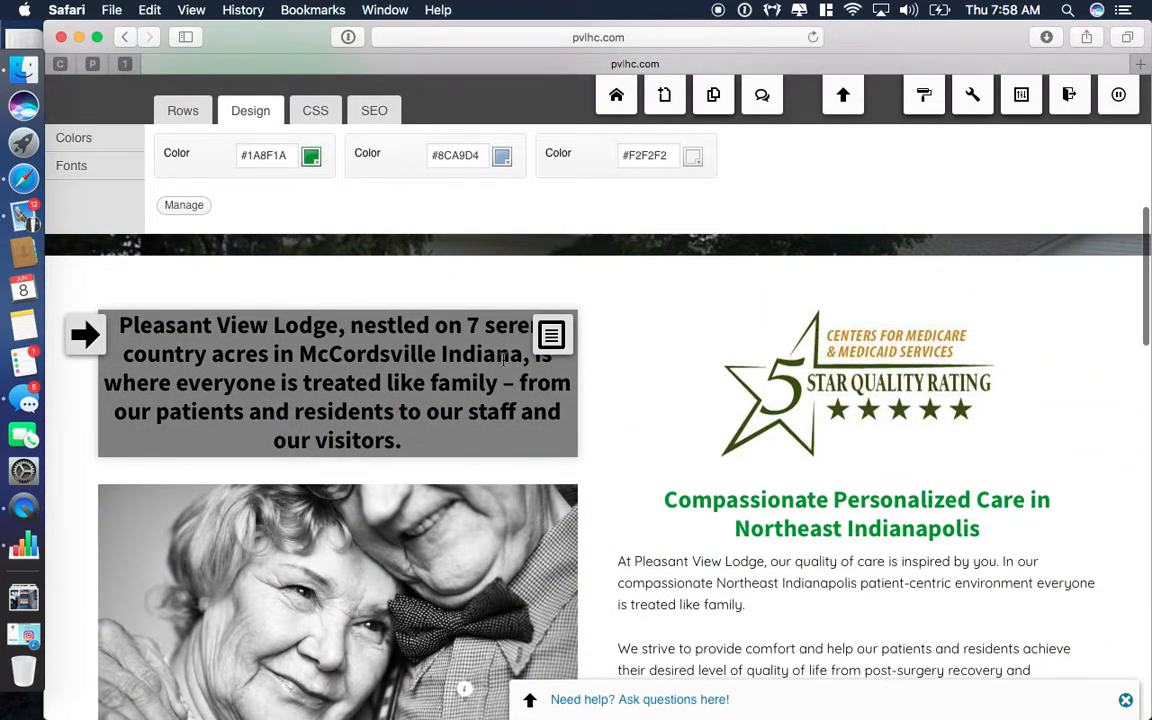
pyautogui.moveTo(549, 340)
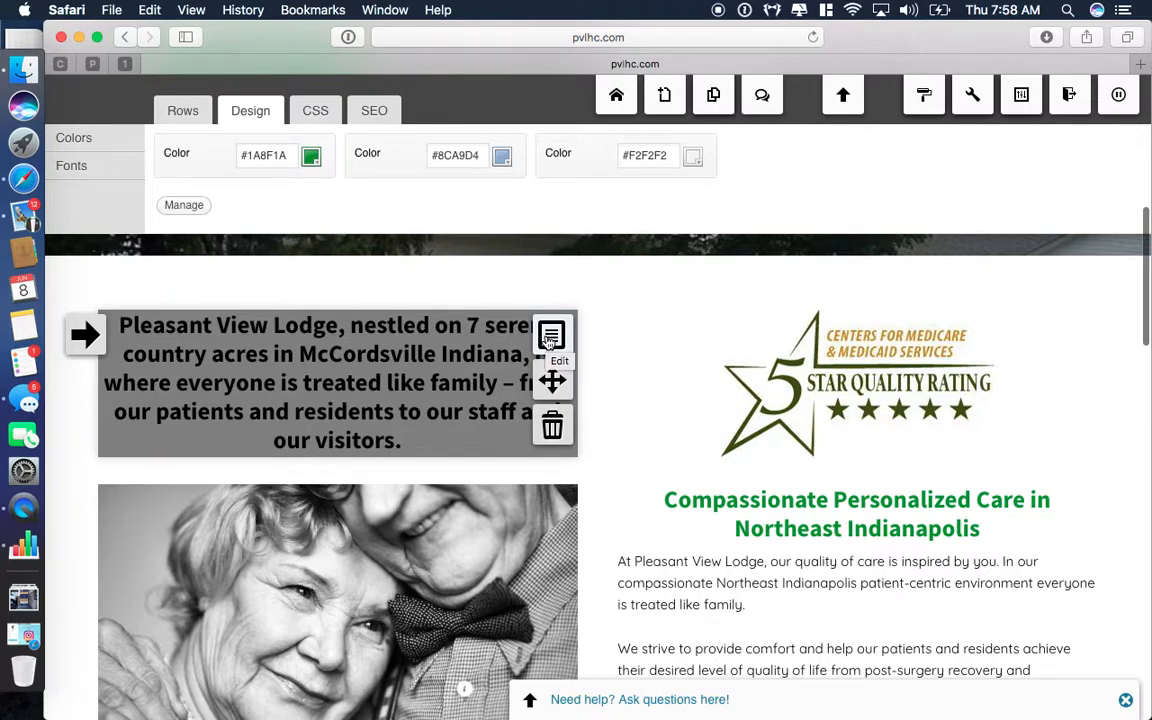
pyautogui.click(551, 337)
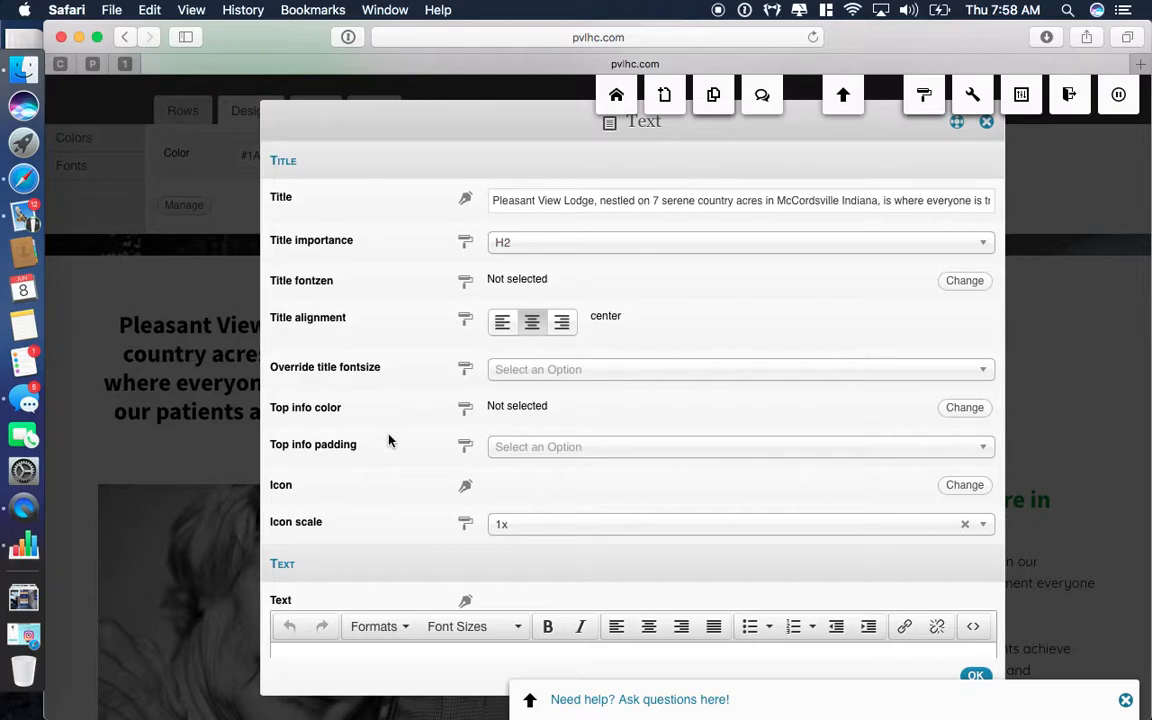
pyautogui.scroll(-5, 447, 485)
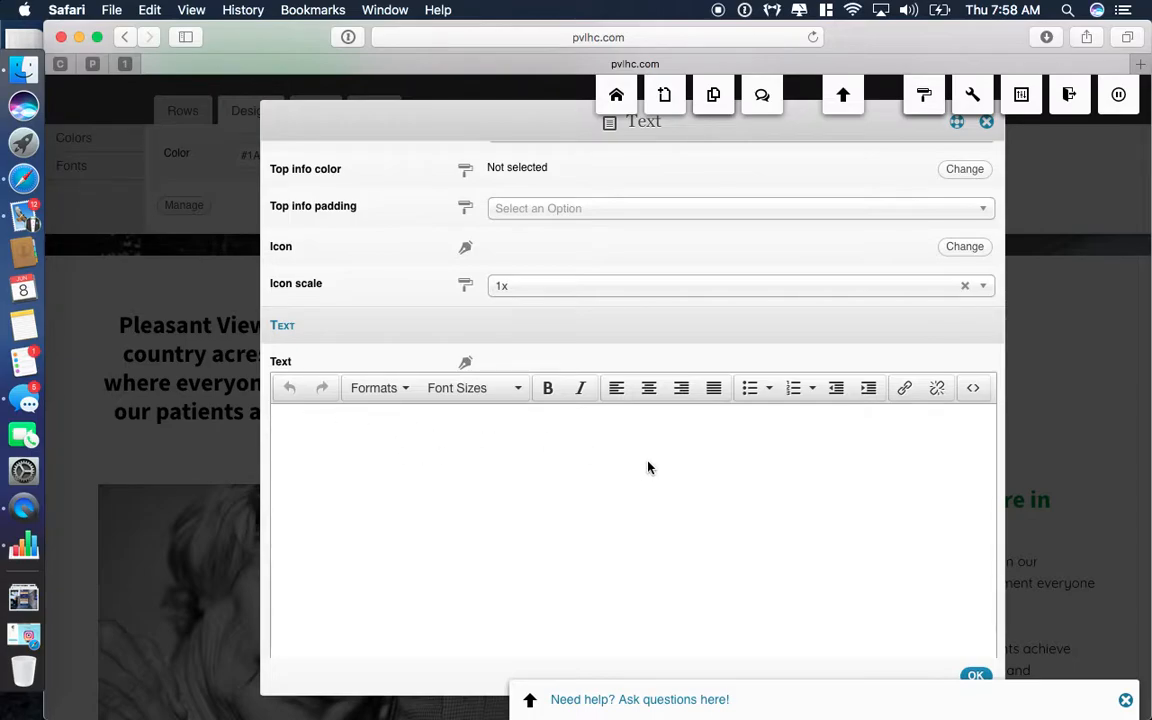
pyautogui.click(976, 675)
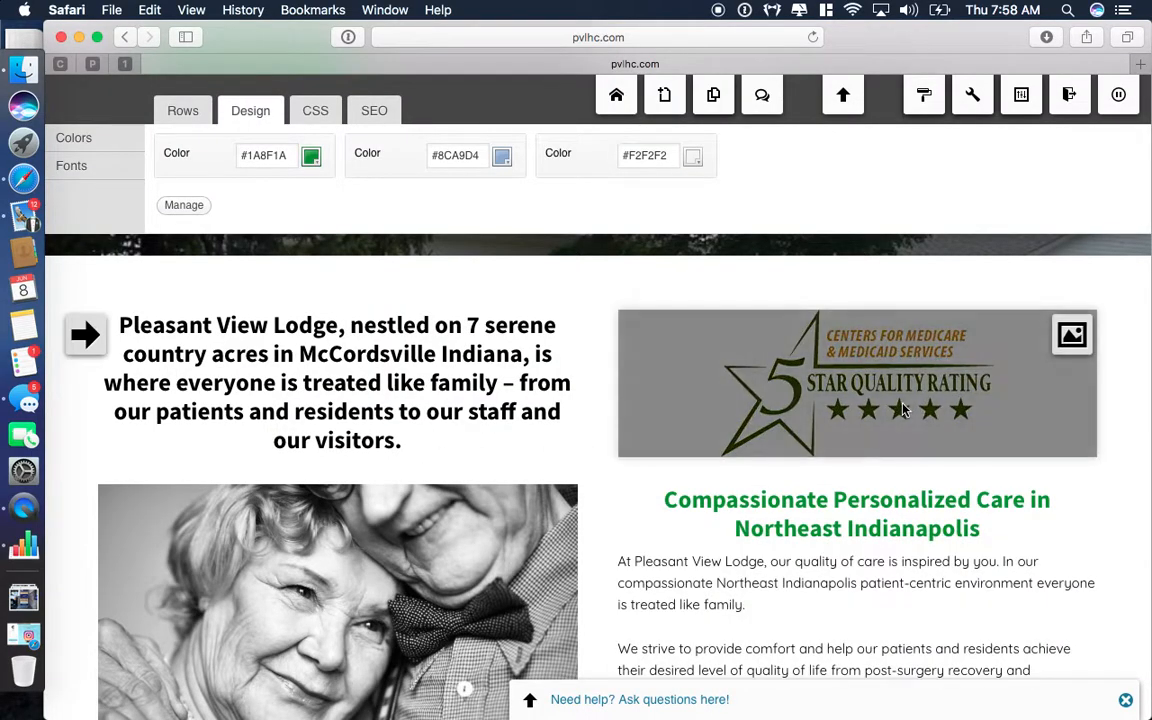
pyautogui.click(1071, 338)
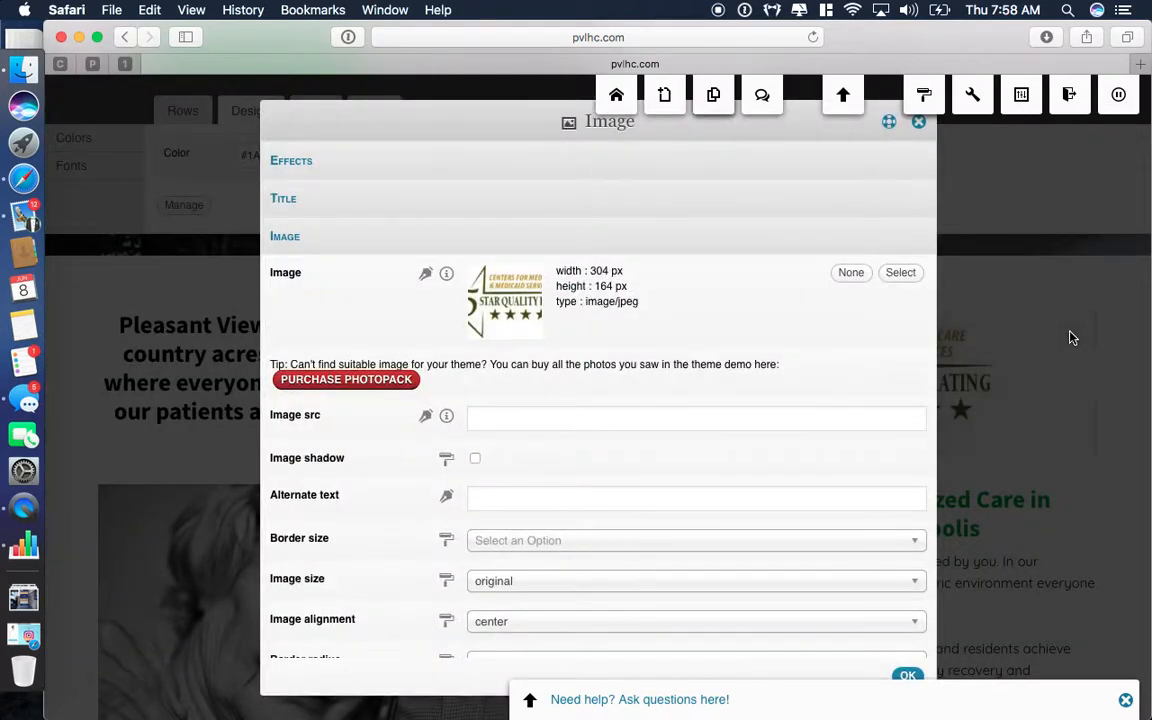
pyautogui.click(900, 273)
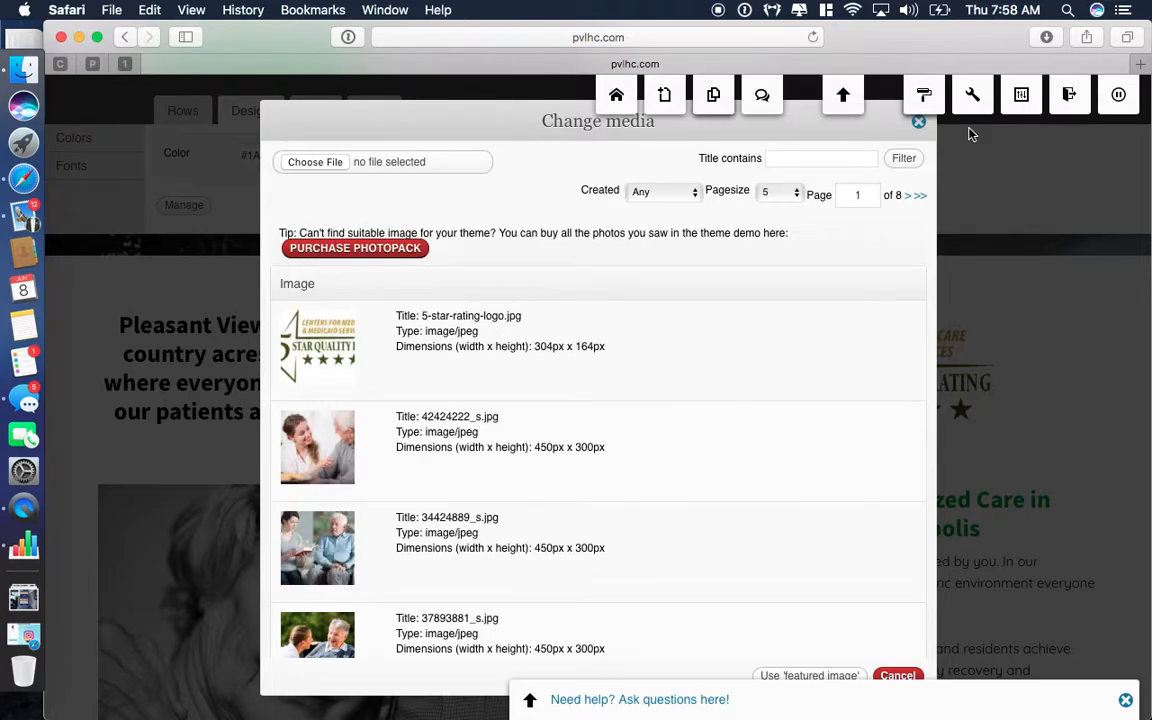
pyautogui.scroll(-4, 660, 477)
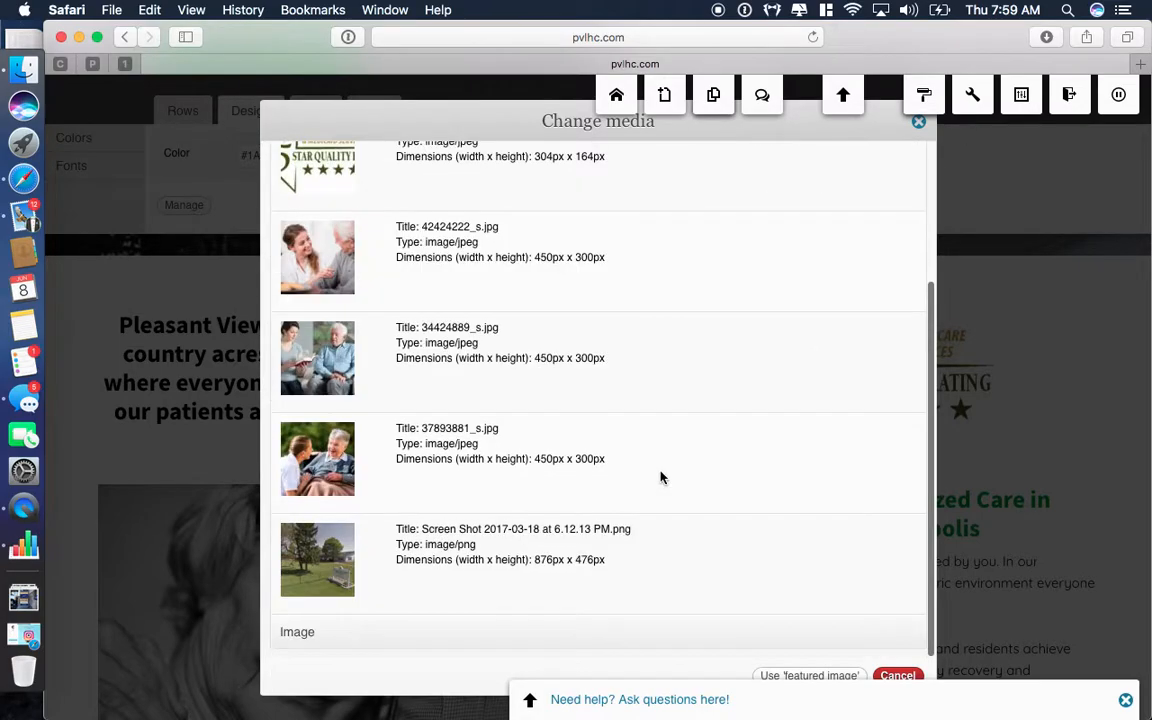
pyautogui.scroll(4, 660, 477)
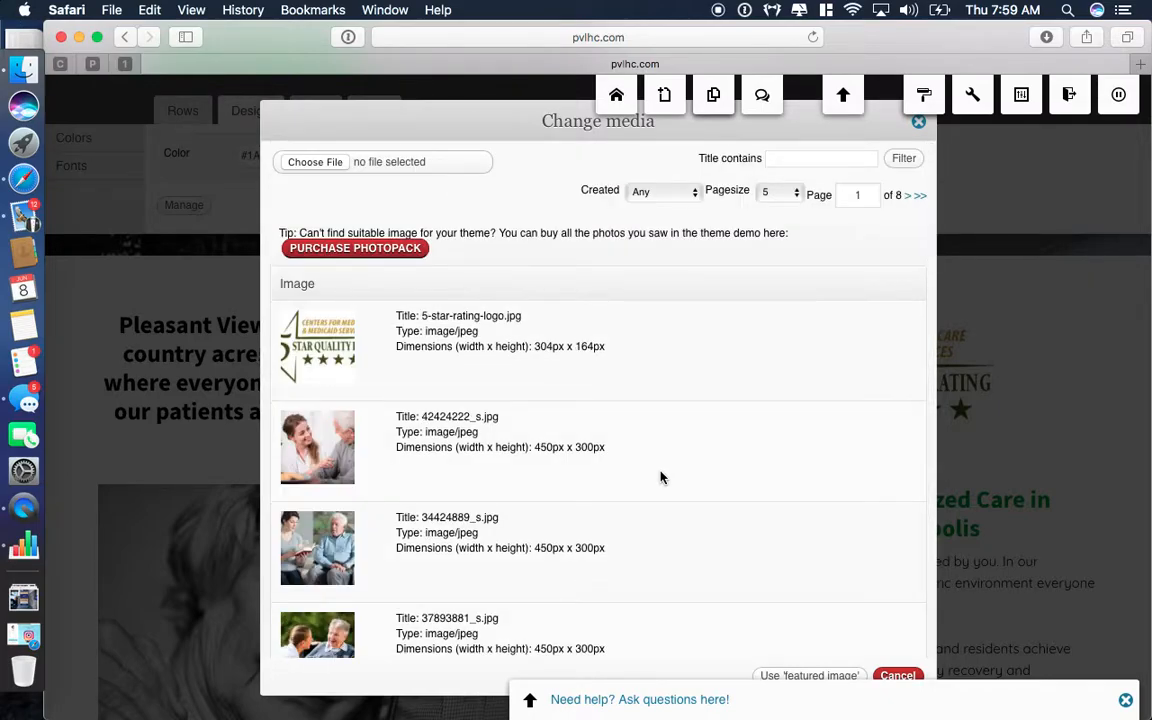
pyautogui.click(316, 163)
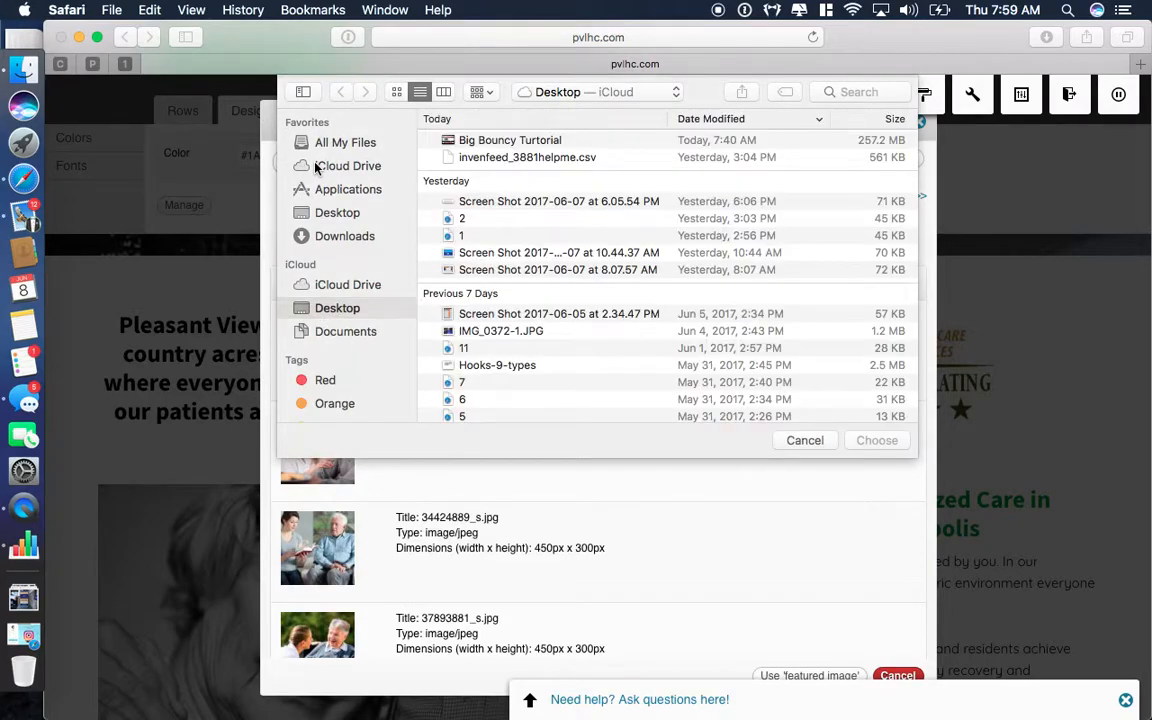
pyautogui.click(804, 441)
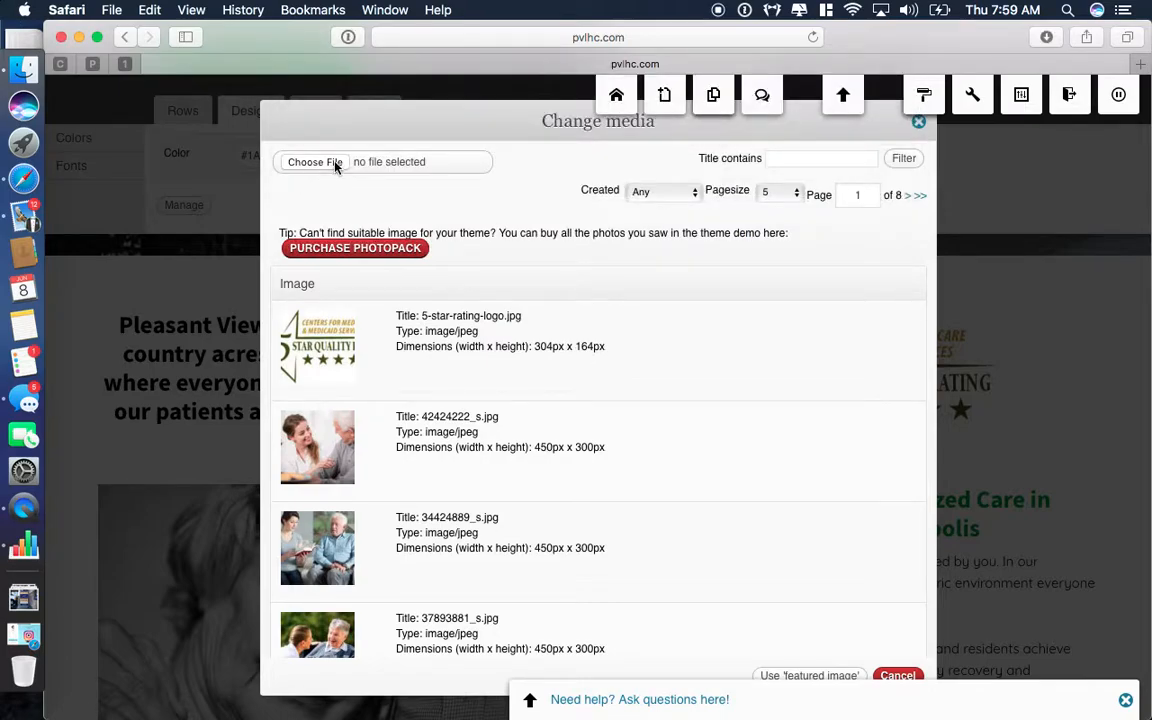
pyautogui.click(305, 362)
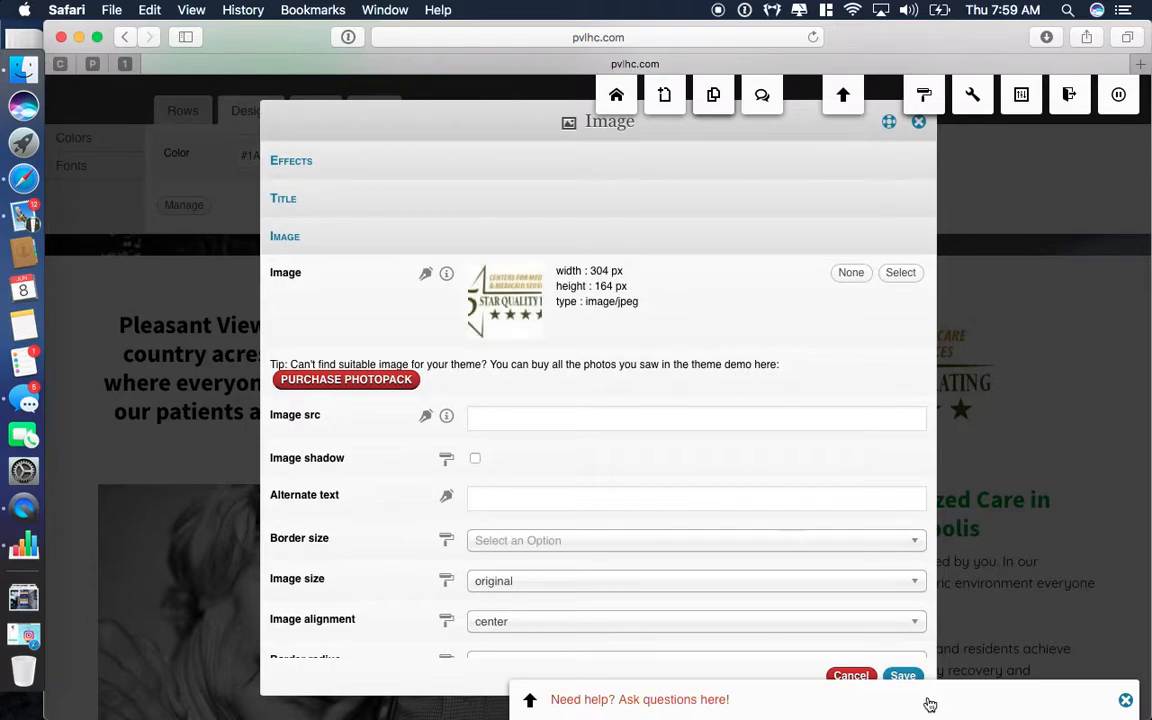
pyautogui.click(903, 677)
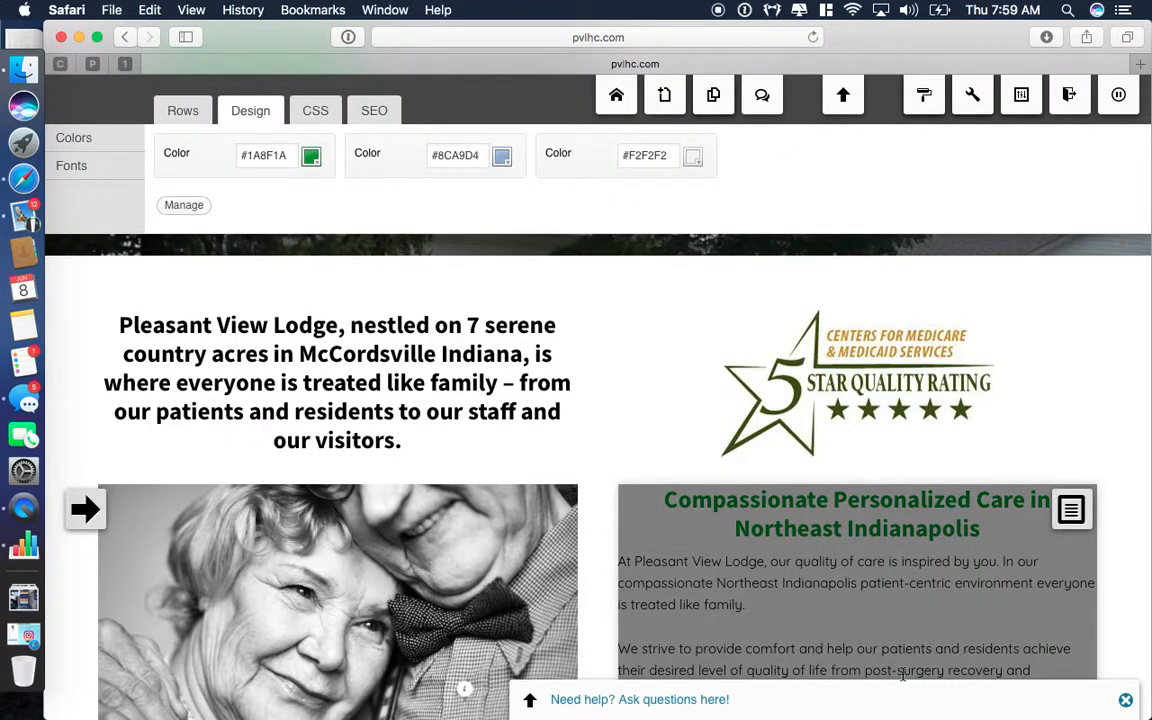
pyautogui.scroll(-3, 860, 390)
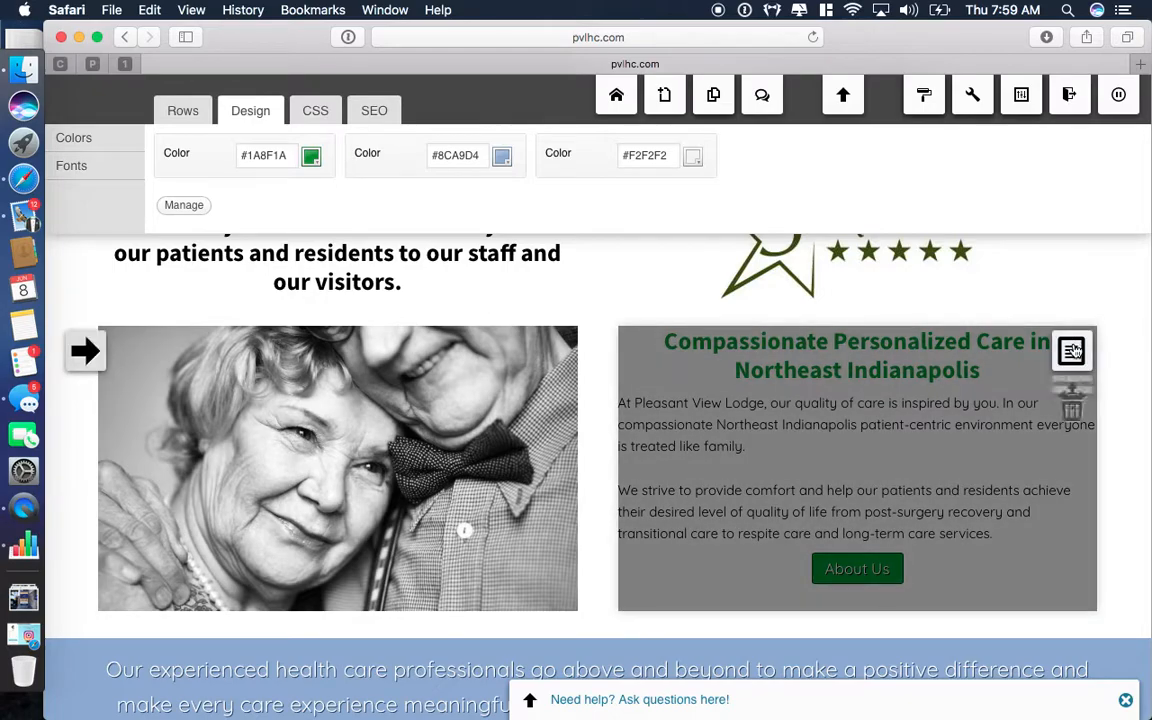
pyautogui.click(1074, 351)
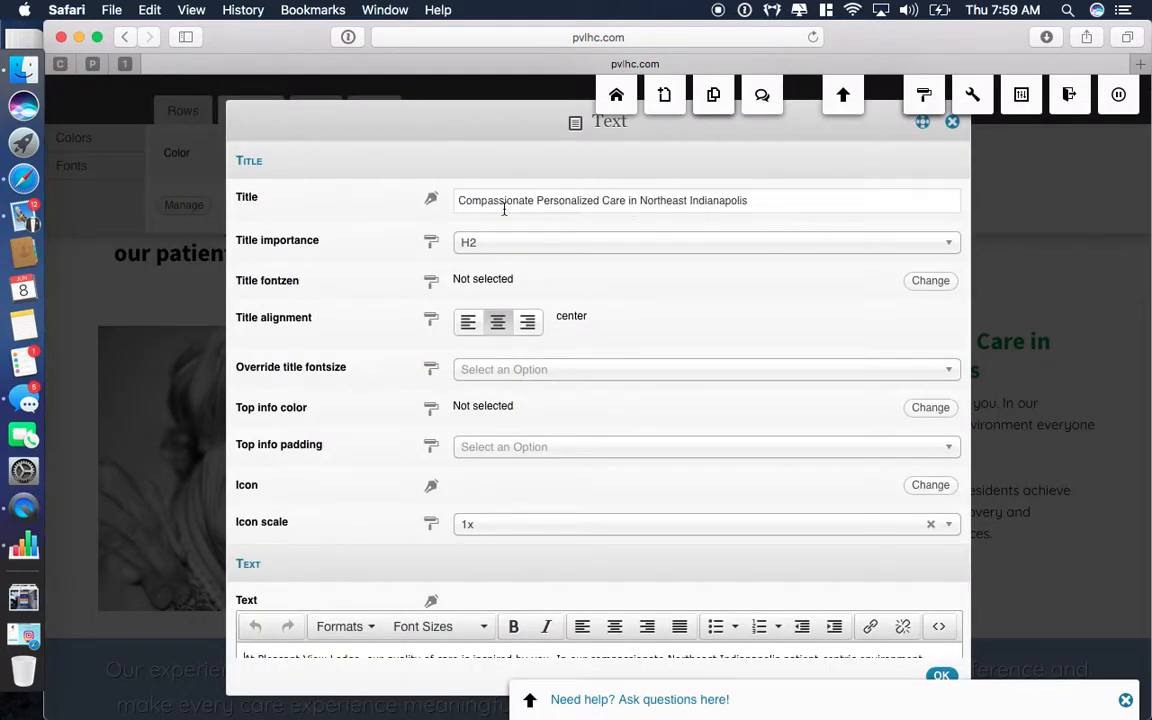
pyautogui.scroll(-5, 442, 465)
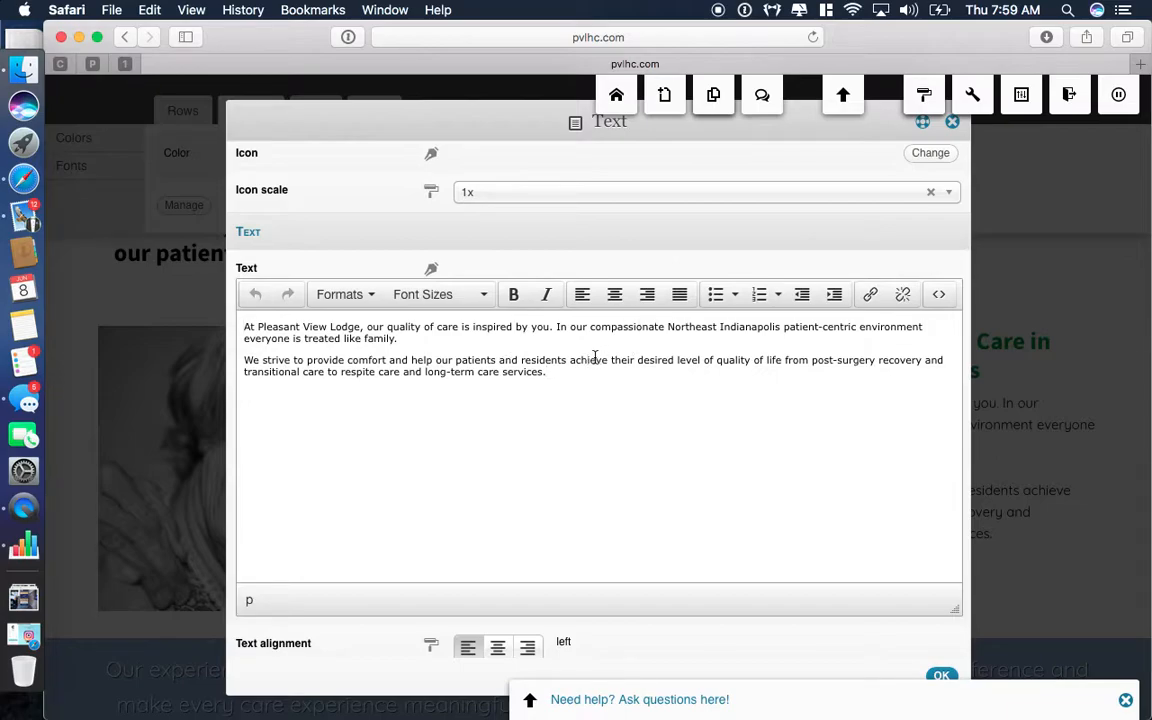
pyautogui.click(559, 373)
pyautogui.scroll(-3, 840, 595)
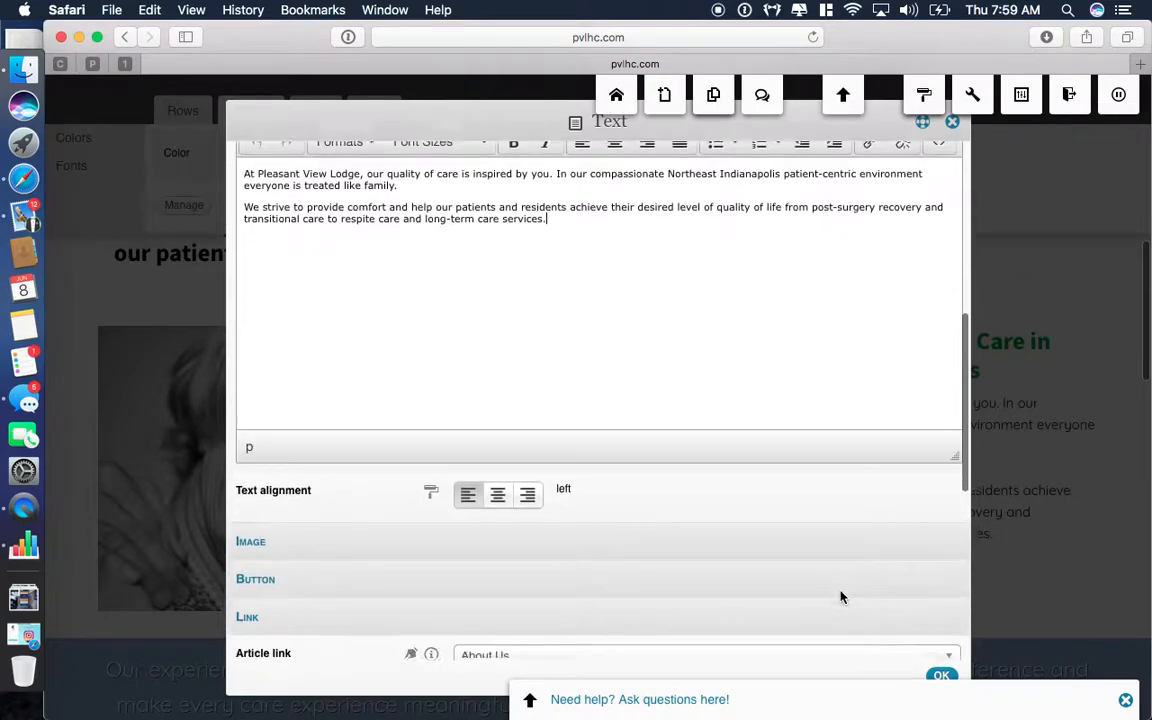
pyautogui.click(940, 675)
# Switch the builder panel from the colour palette to the Rows column-layout options.
pyautogui.scroll(5, 965, 455)
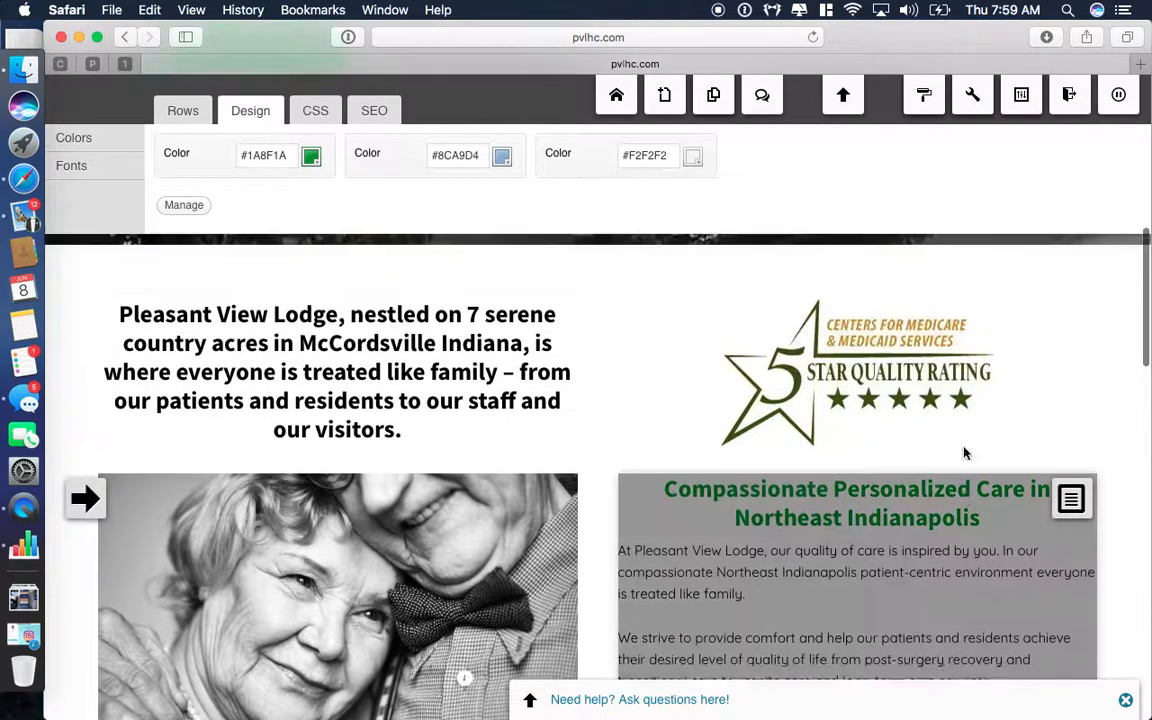
pyautogui.scroll(-3, 965, 455)
pyautogui.scroll(-5, 965, 455)
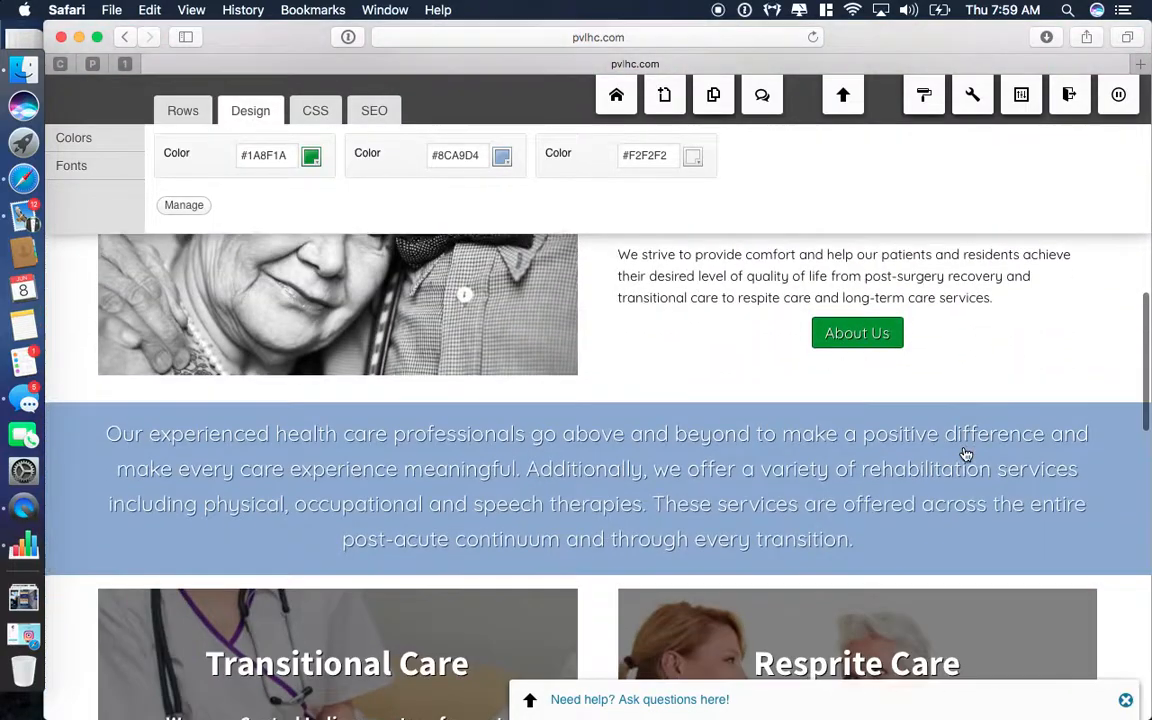
pyautogui.scroll(1, 965, 455)
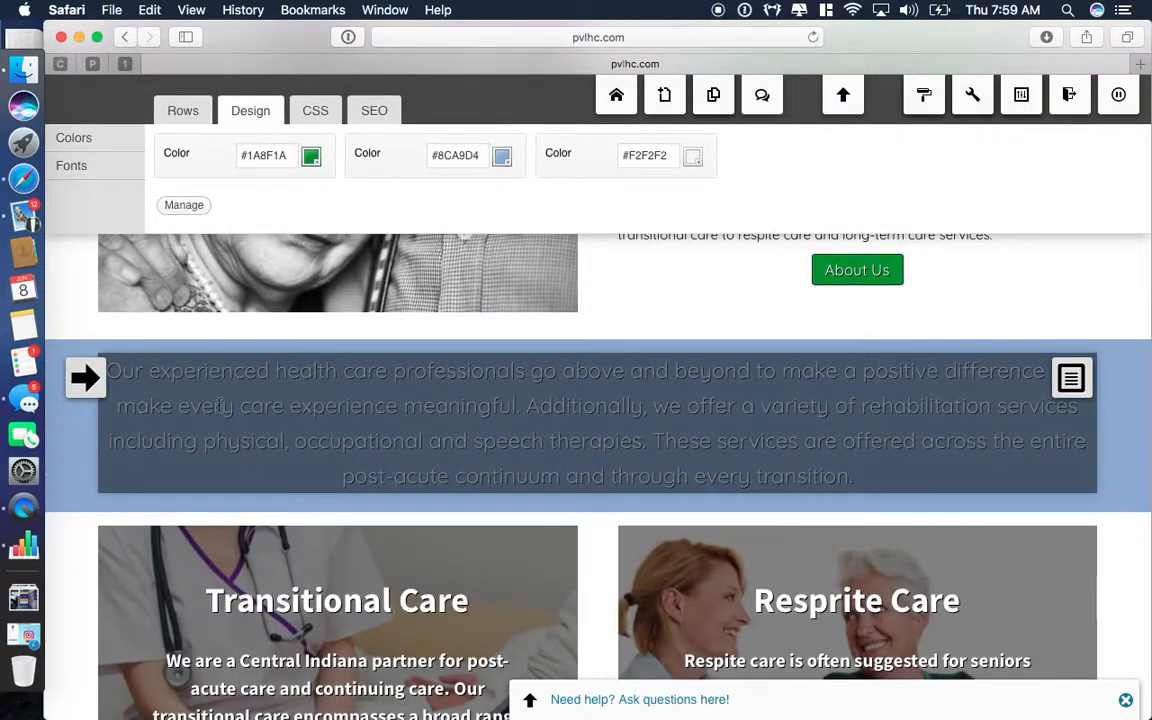
pyautogui.click(181, 112)
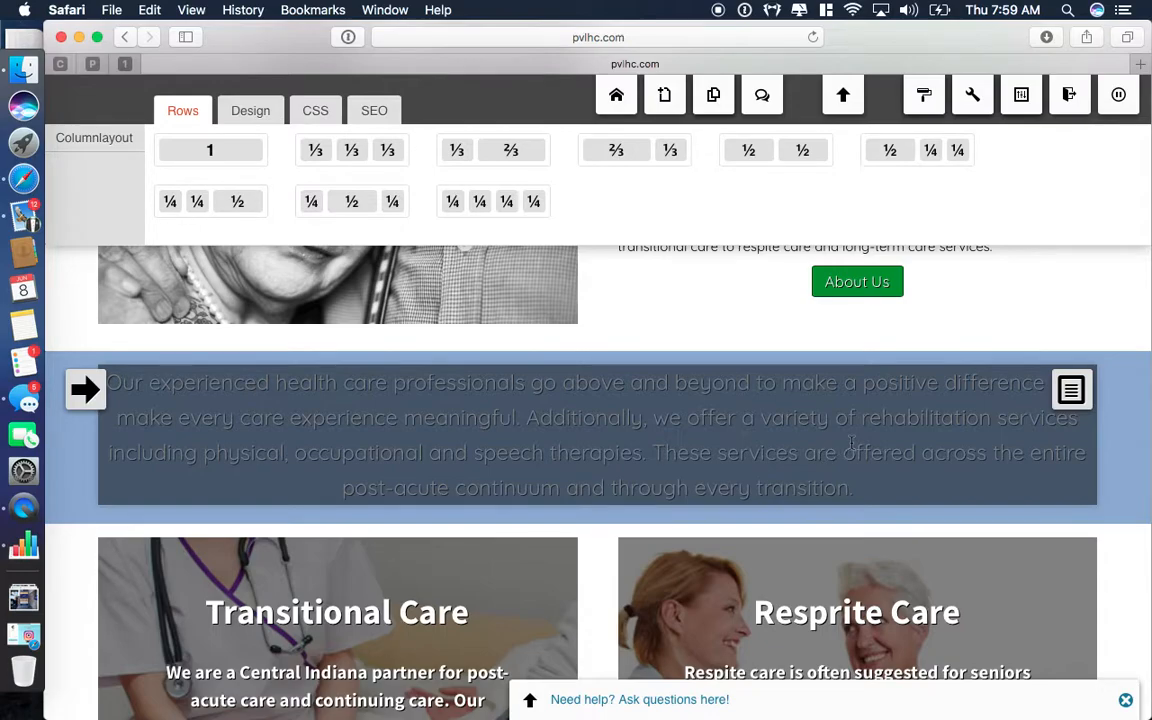
pyautogui.scroll(2, 1116, 465)
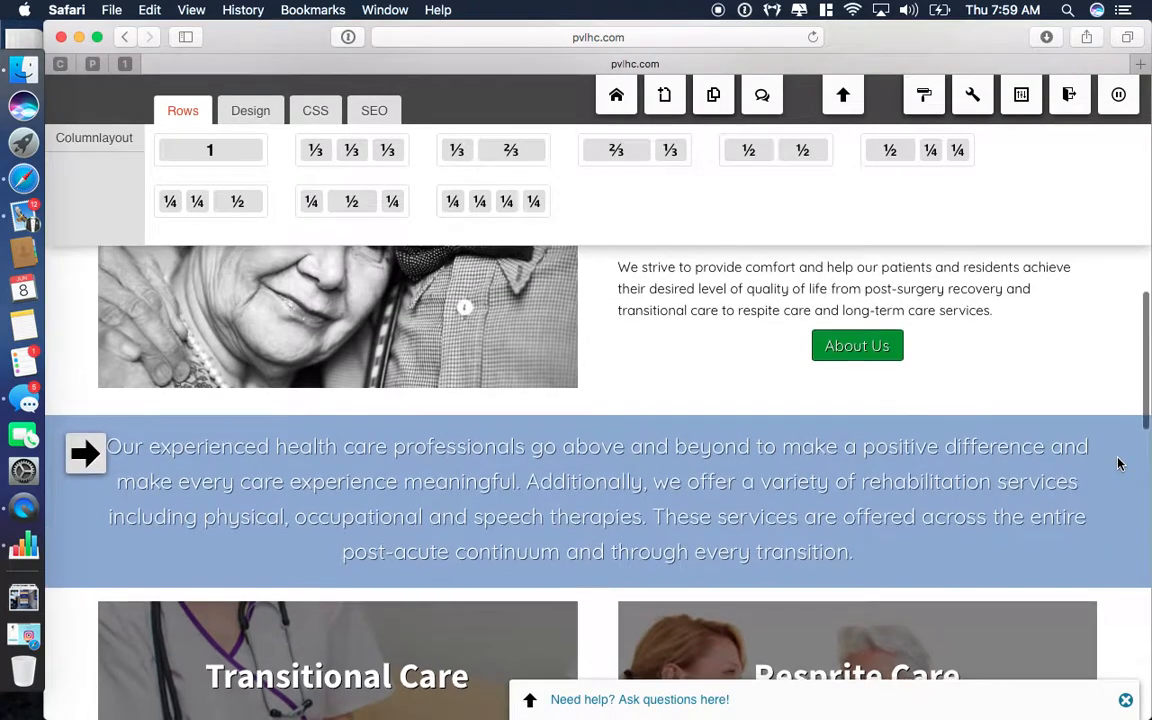
pyautogui.scroll(-1, 1118, 463)
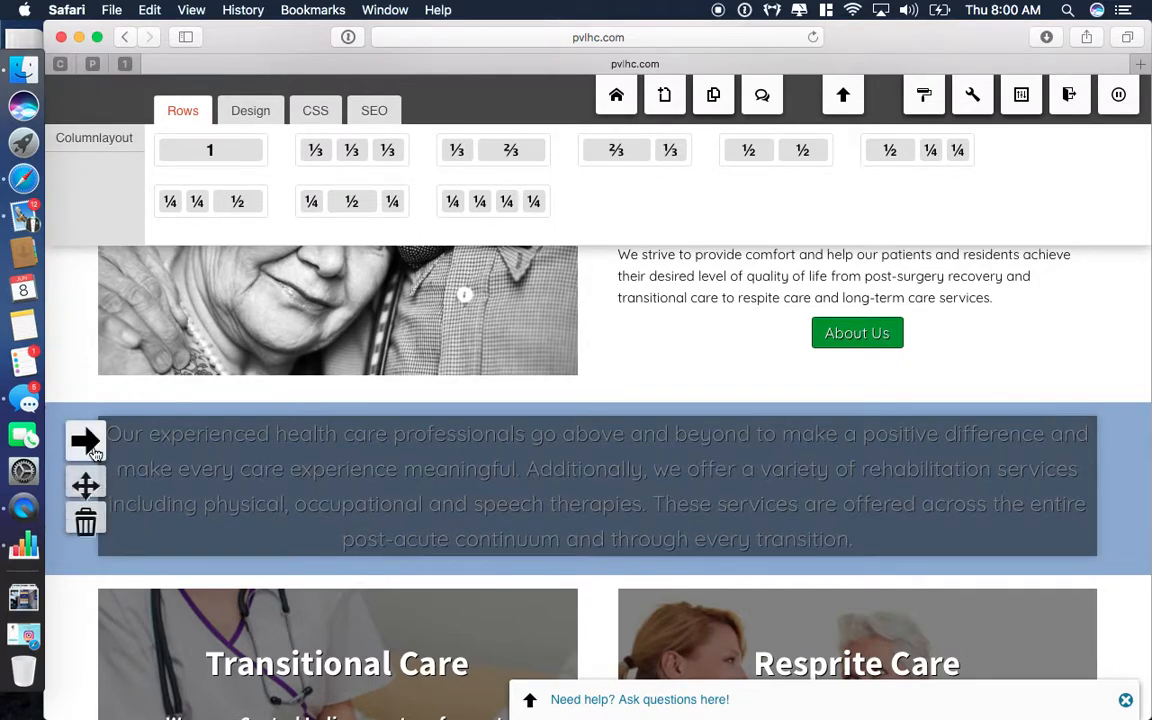
pyautogui.moveTo(1084, 456)
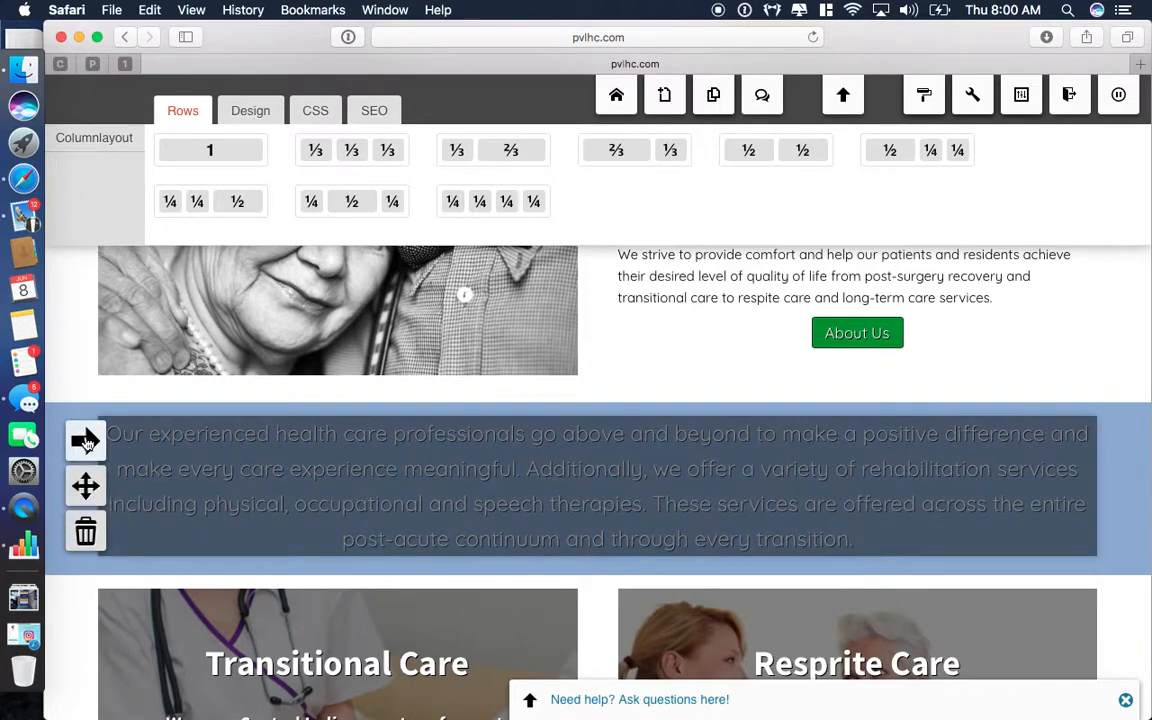
# Change the health care professionals row's background from light blue to flat green and save.
pyautogui.click(86, 441)
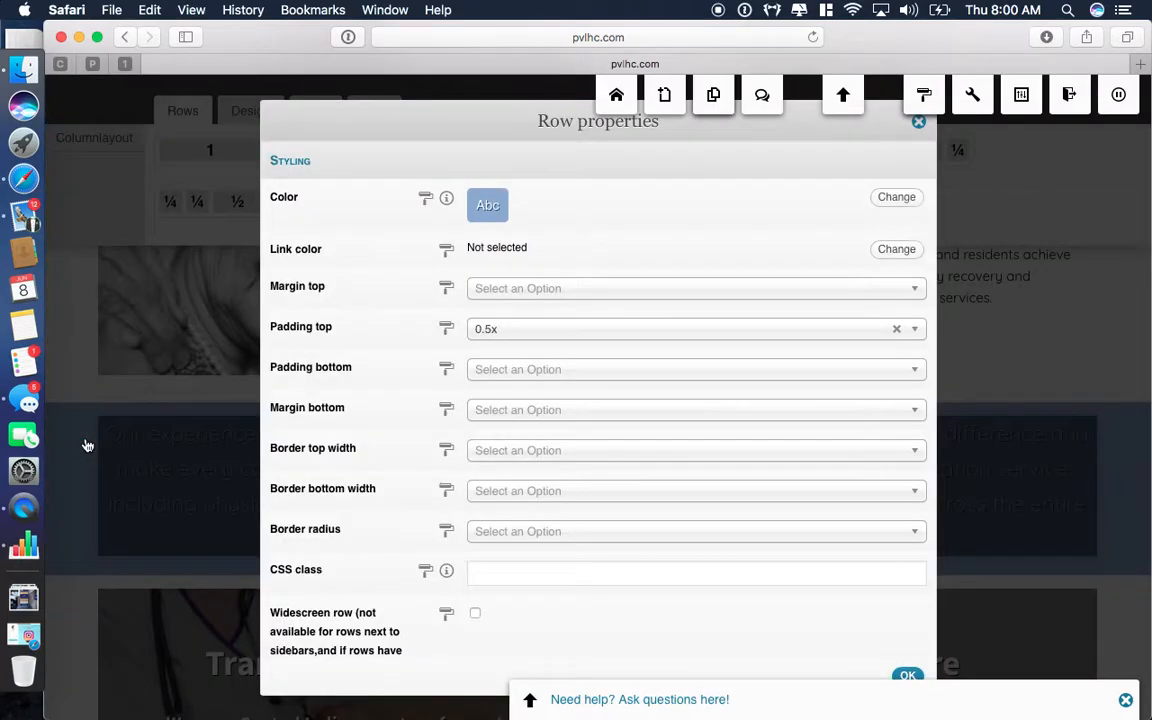
pyautogui.click(897, 199)
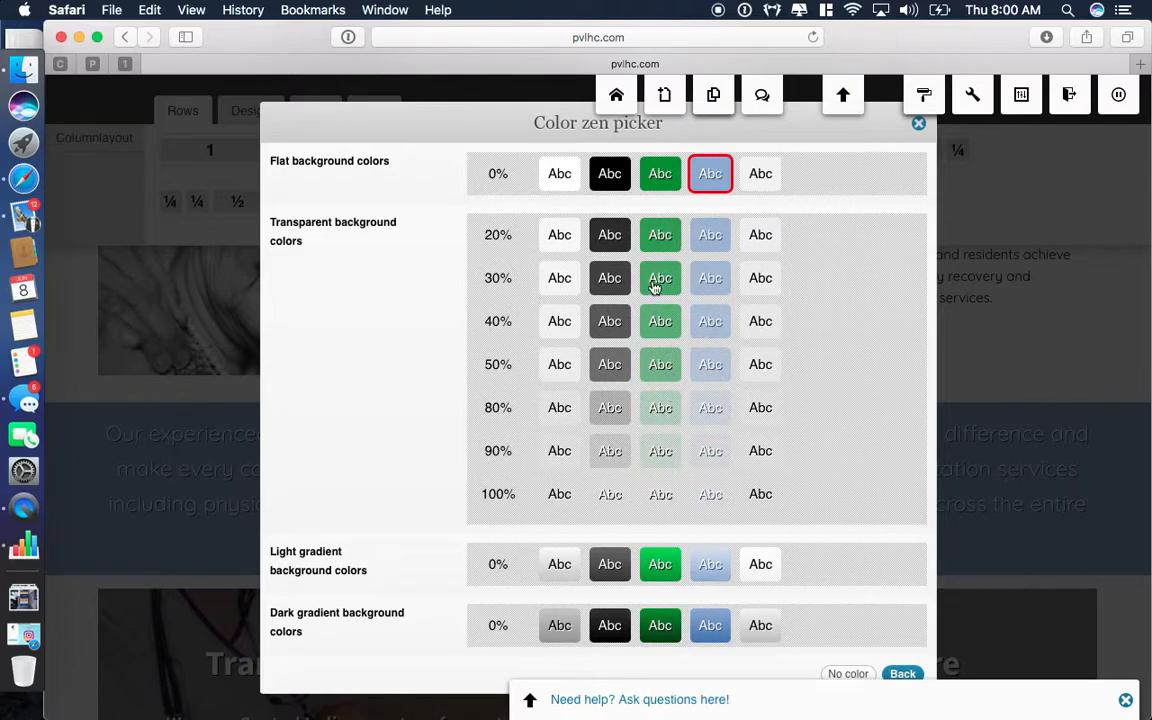
pyautogui.click(655, 174)
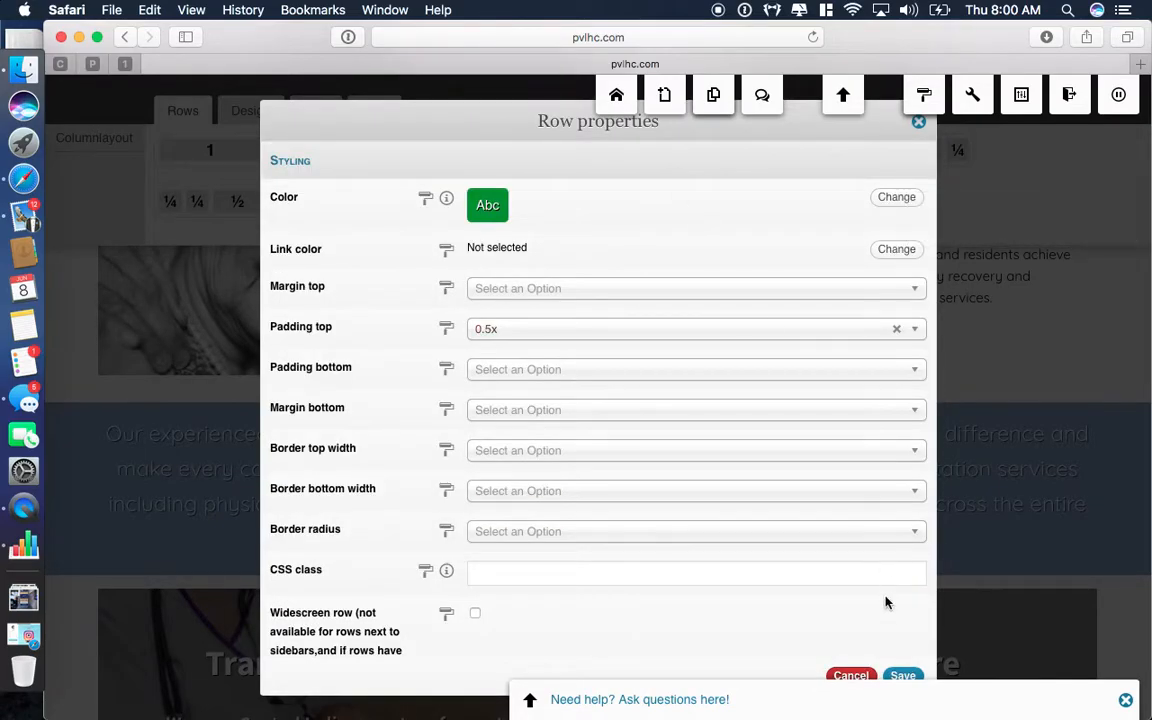
pyautogui.click(901, 677)
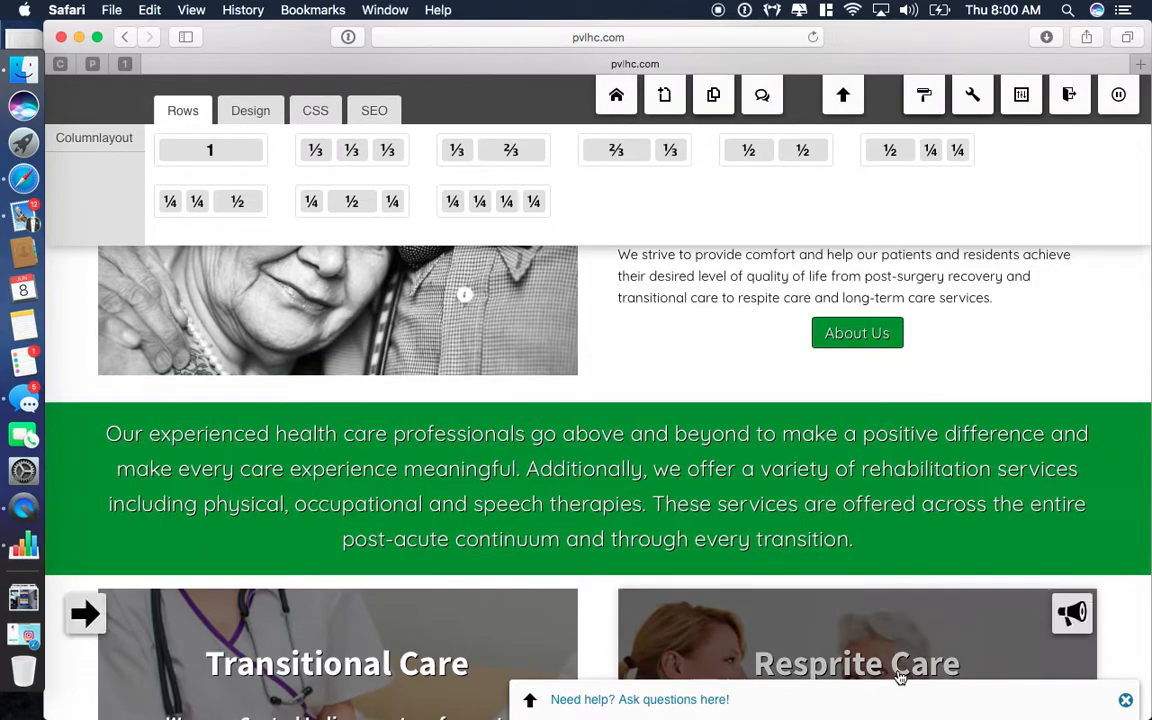
pyautogui.scroll(-3, 898, 673)
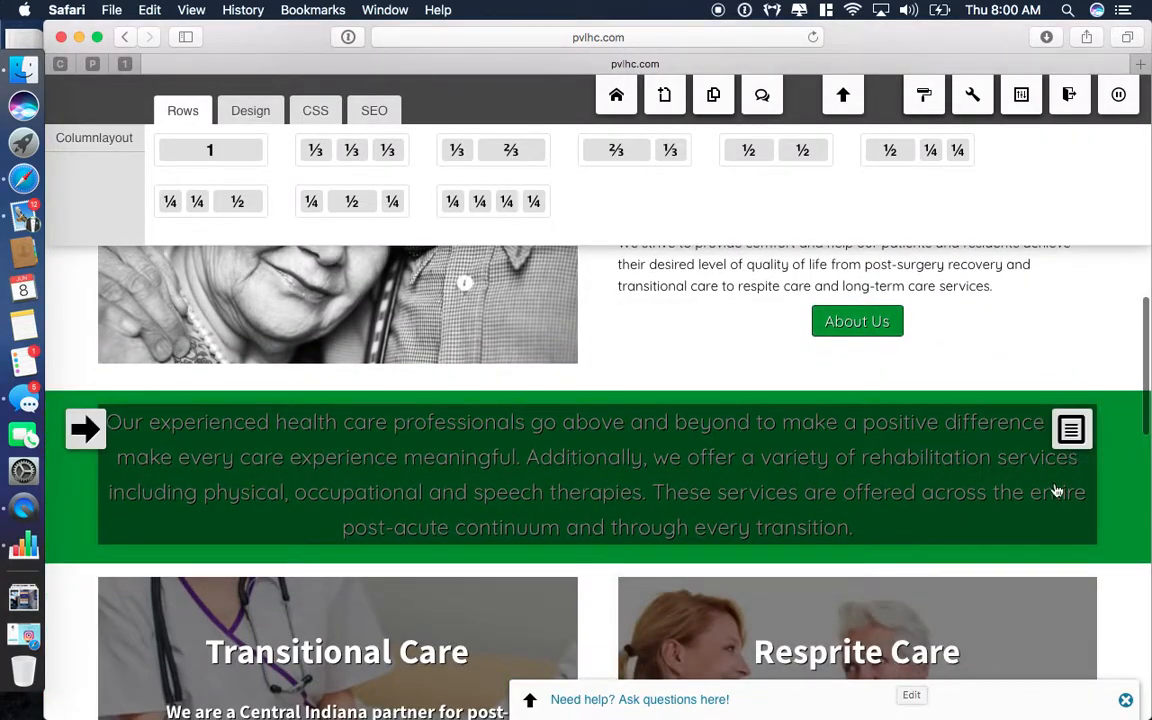
# Make the About Us button under Compassionate Personalized Care light blue and save the text widget.
pyautogui.scroll(5, 1120, 525)
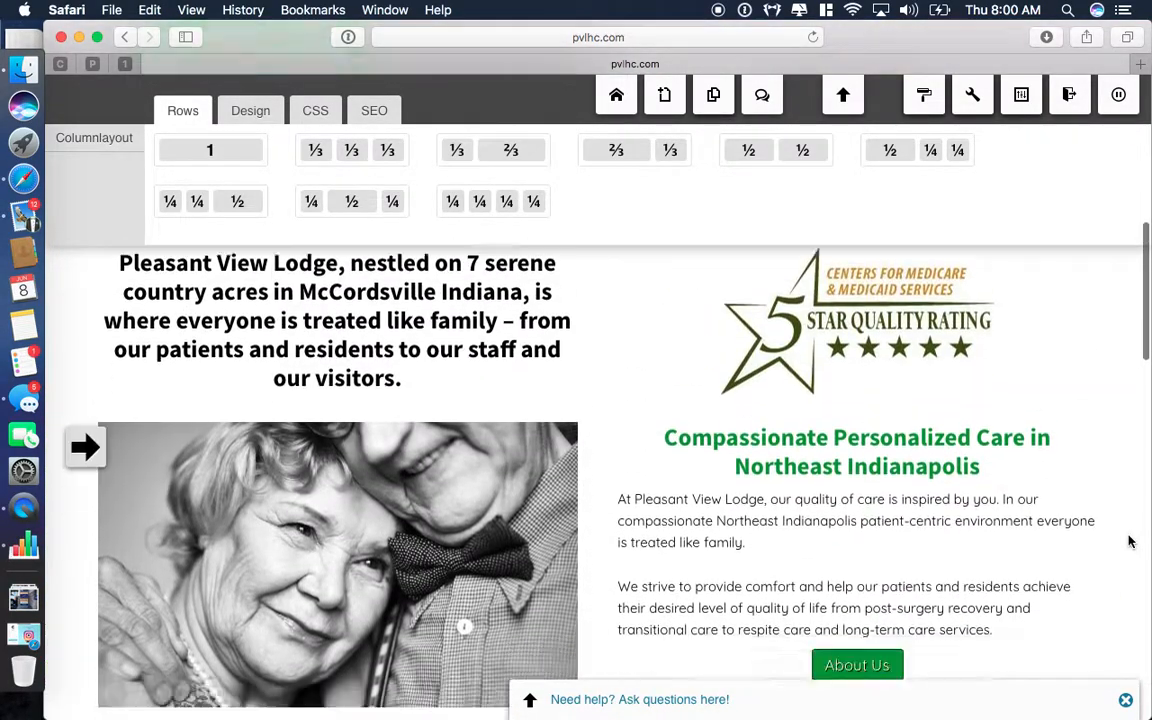
pyautogui.scroll(-3, 887, 483)
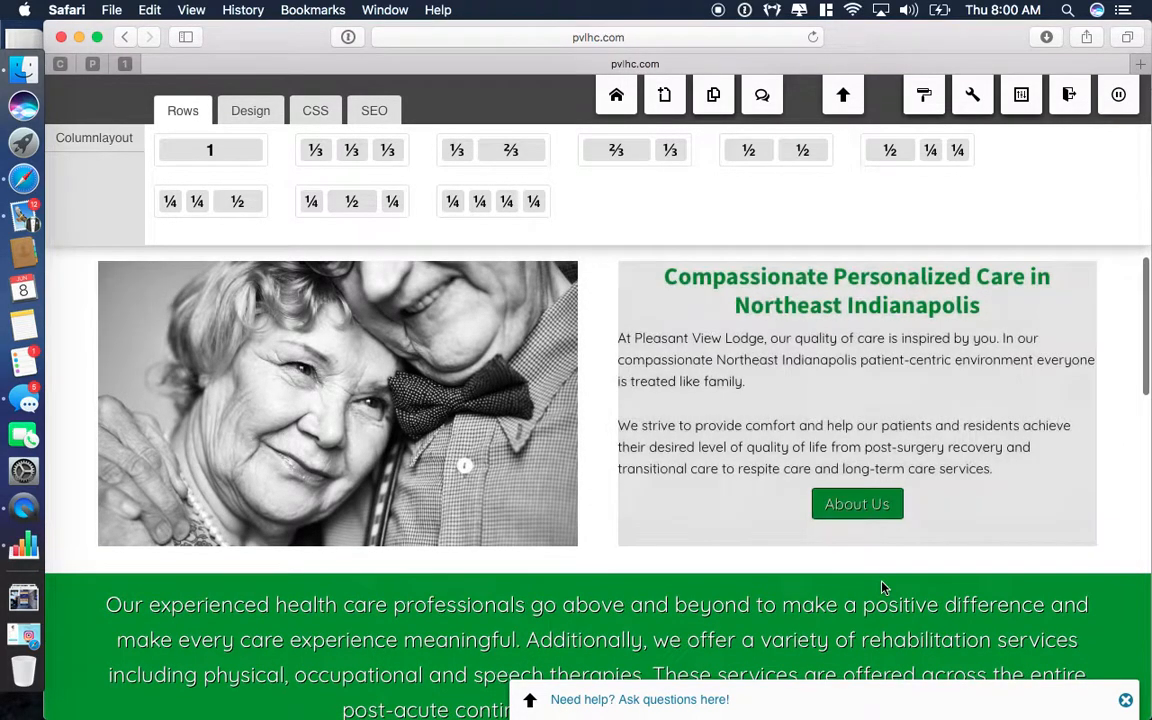
pyautogui.scroll(2, 862, 490)
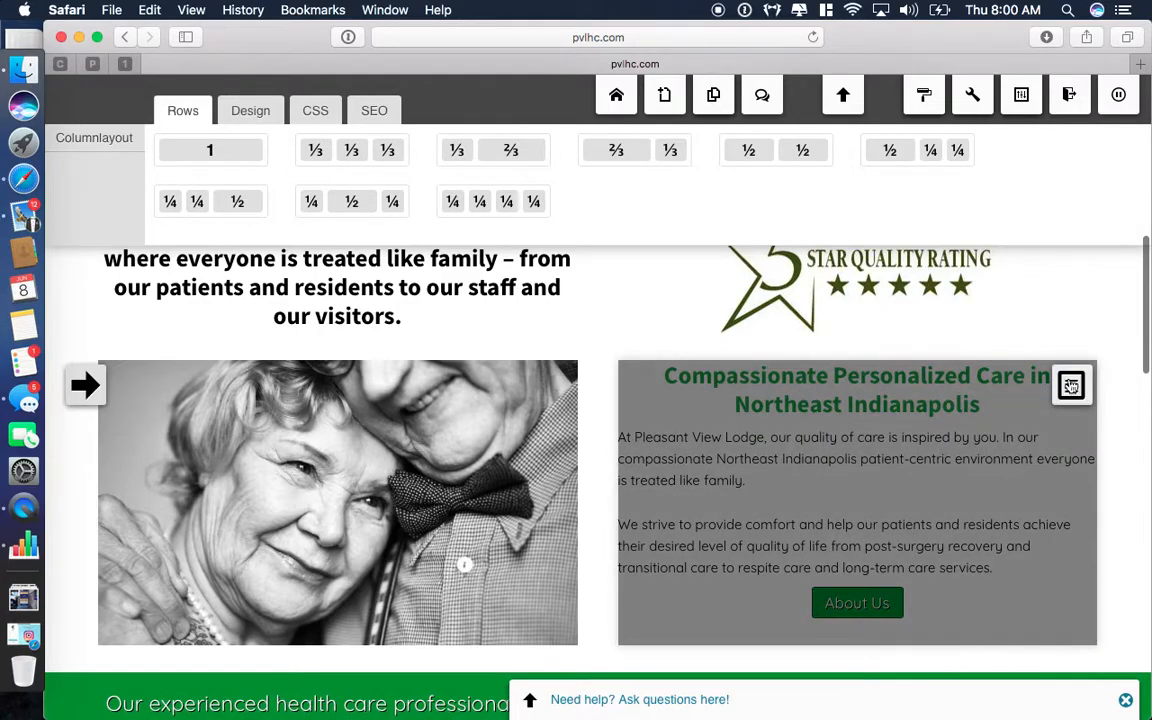
pyautogui.click(1075, 383)
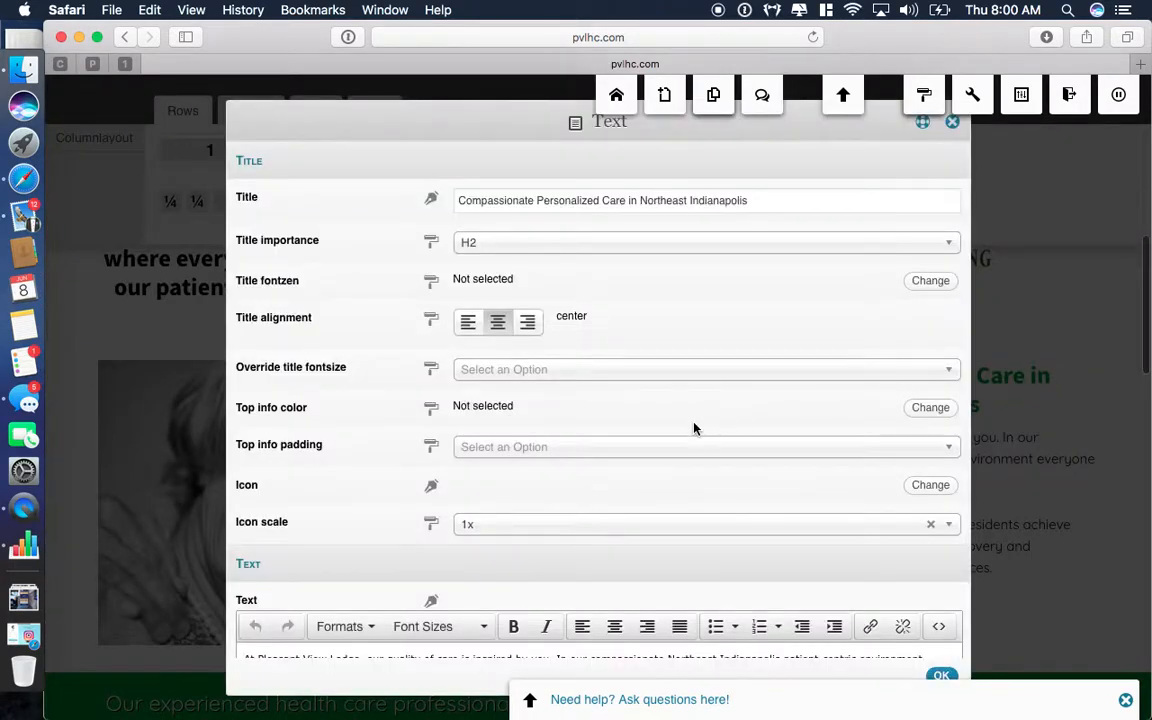
pyautogui.scroll(-10, 694, 427)
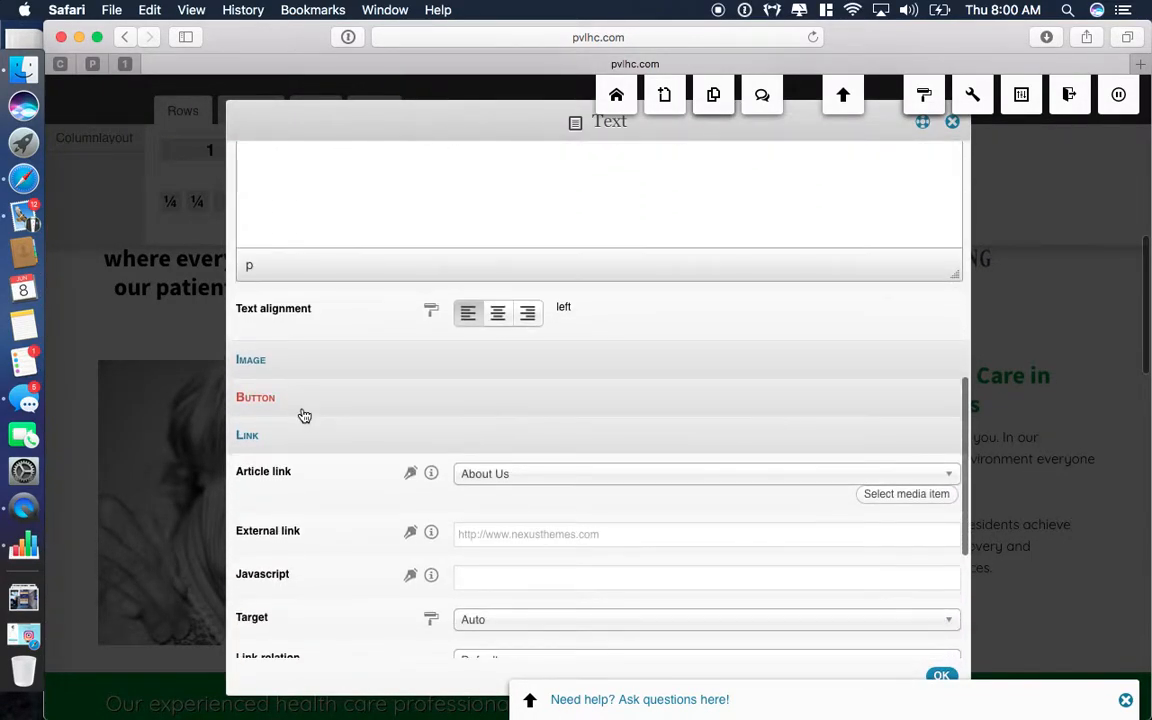
pyautogui.click(256, 398)
pyautogui.scroll(-2, 300, 406)
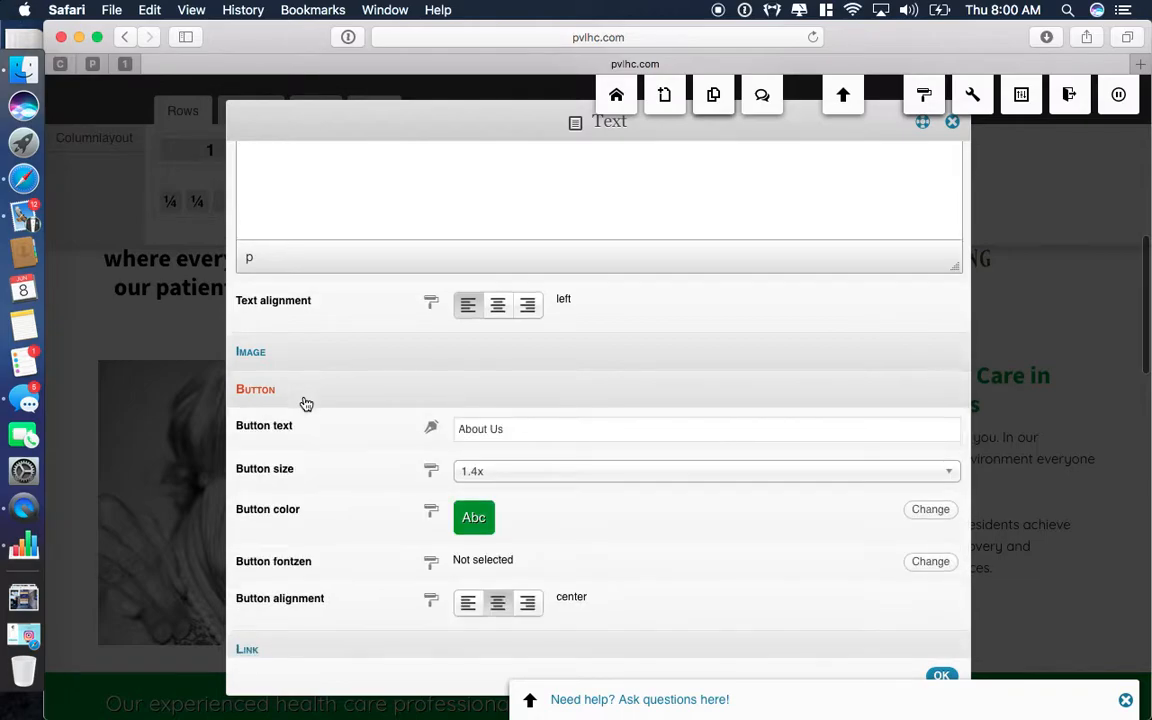
pyautogui.click(913, 413)
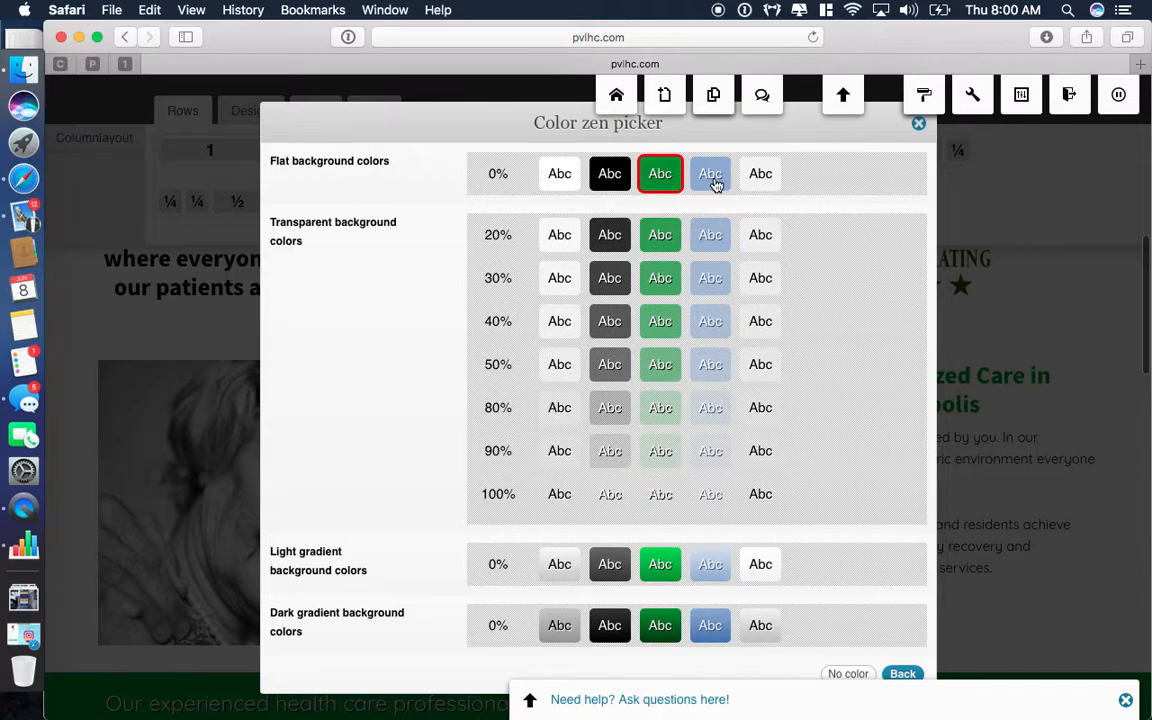
pyautogui.click(714, 182)
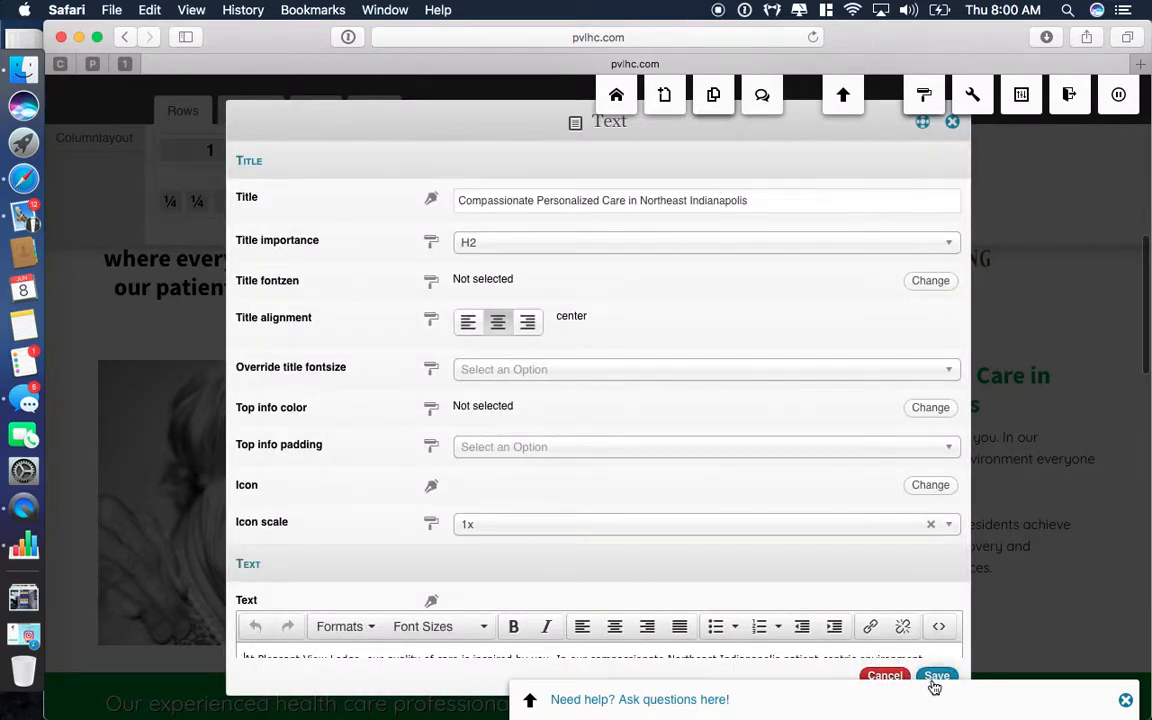
pyautogui.click(936, 676)
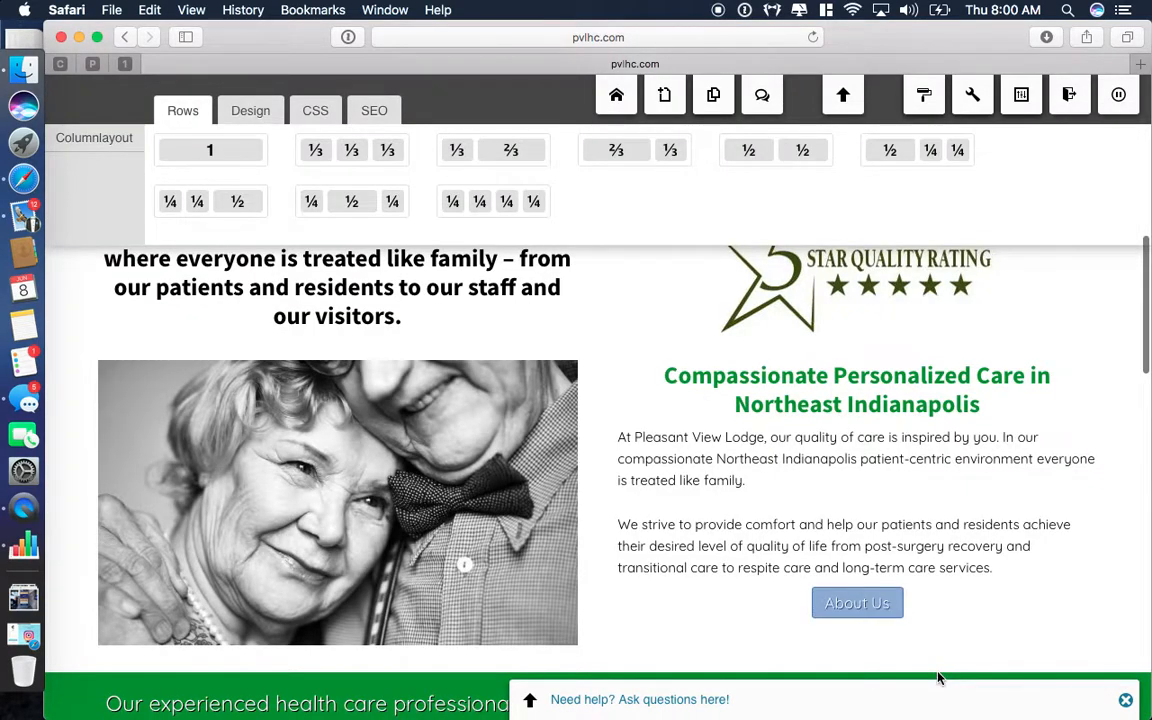
pyautogui.scroll(-3, 938, 678)
pyautogui.scroll(3, 938, 678)
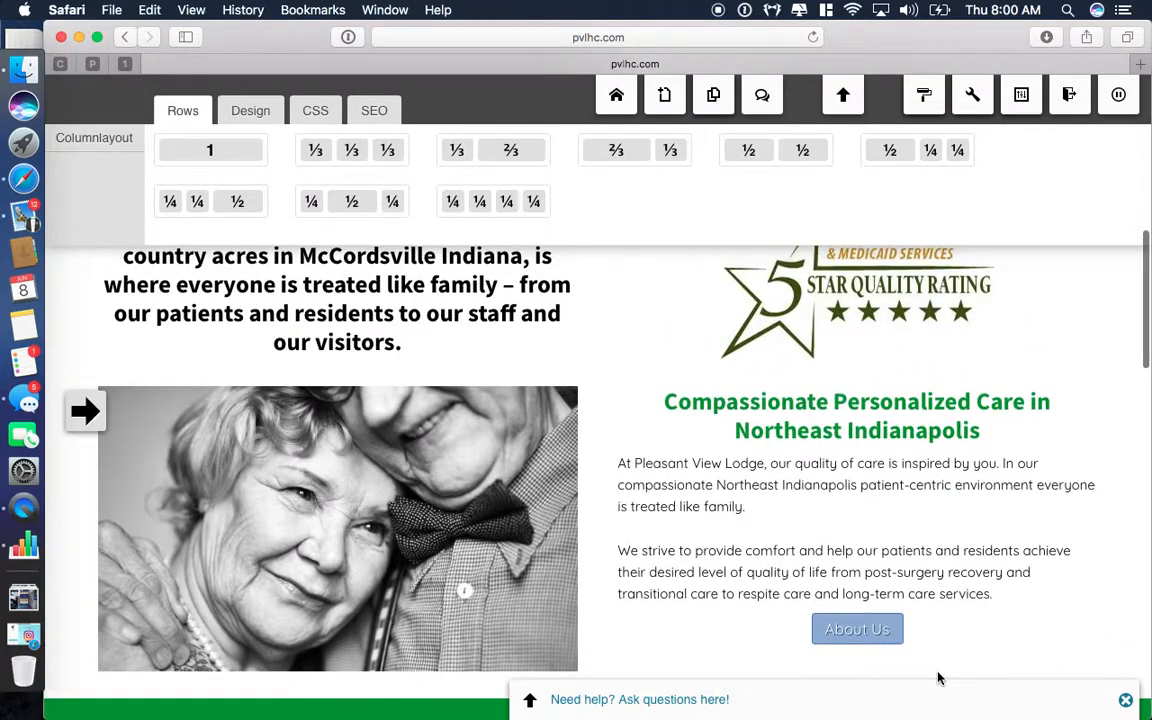
pyautogui.scroll(-4, 938, 678)
pyautogui.scroll(-1, 938, 678)
pyautogui.scroll(2, 938, 680)
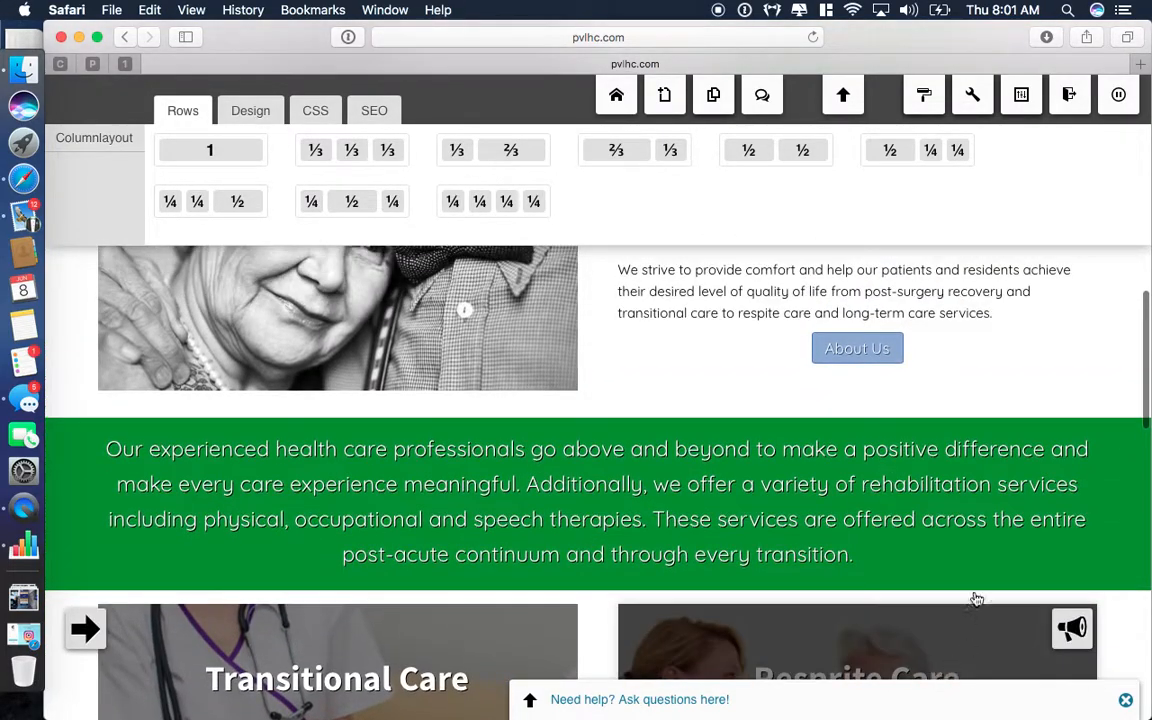
pyautogui.scroll(10, 876, 328)
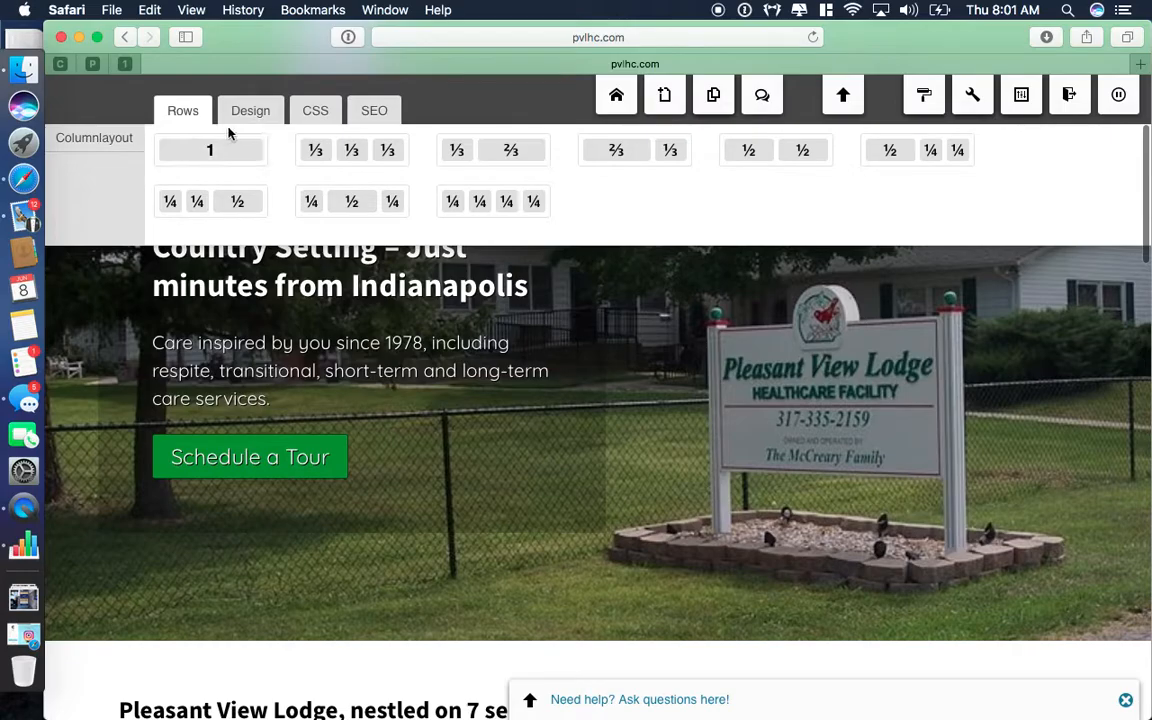
# Change the palette's second colour from #8CA9D4 to vivid blue #1341F7 and save.
pyautogui.click(244, 111)
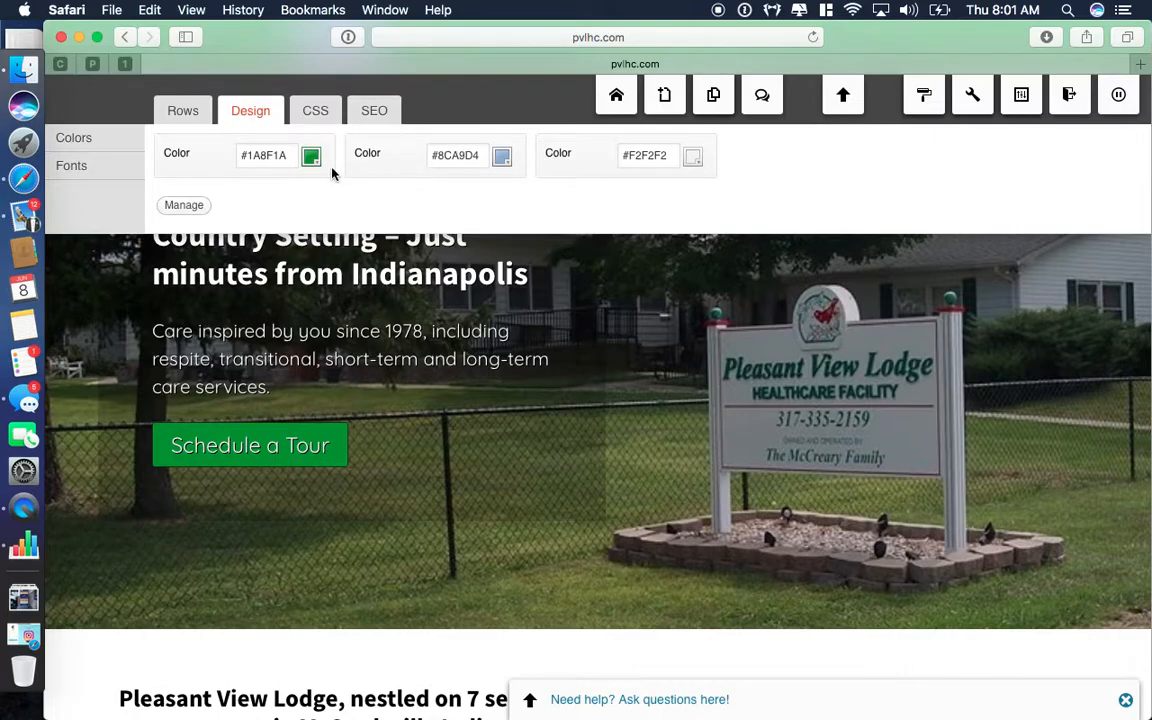
pyautogui.click(505, 160)
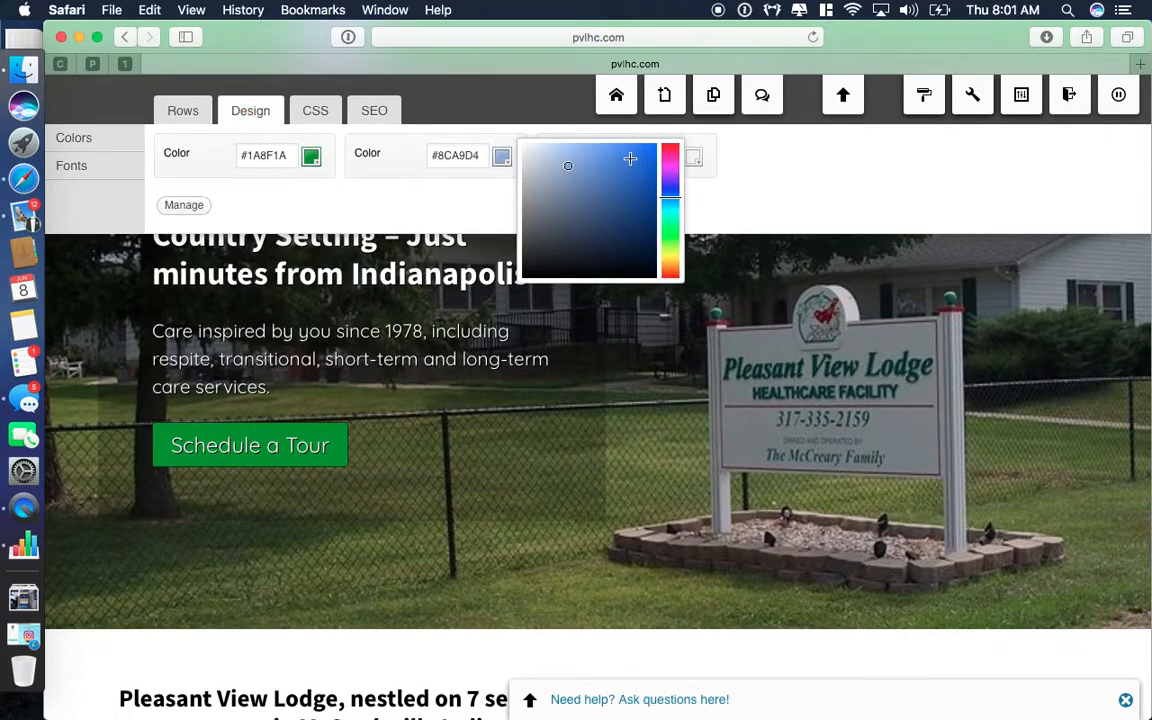
pyautogui.moveTo(665, 195)
pyautogui.mouseDown()
pyautogui.moveTo(665, 160)
pyautogui.moveTo(661, 232)
pyautogui.moveTo(670, 193)
pyautogui.mouseUp()
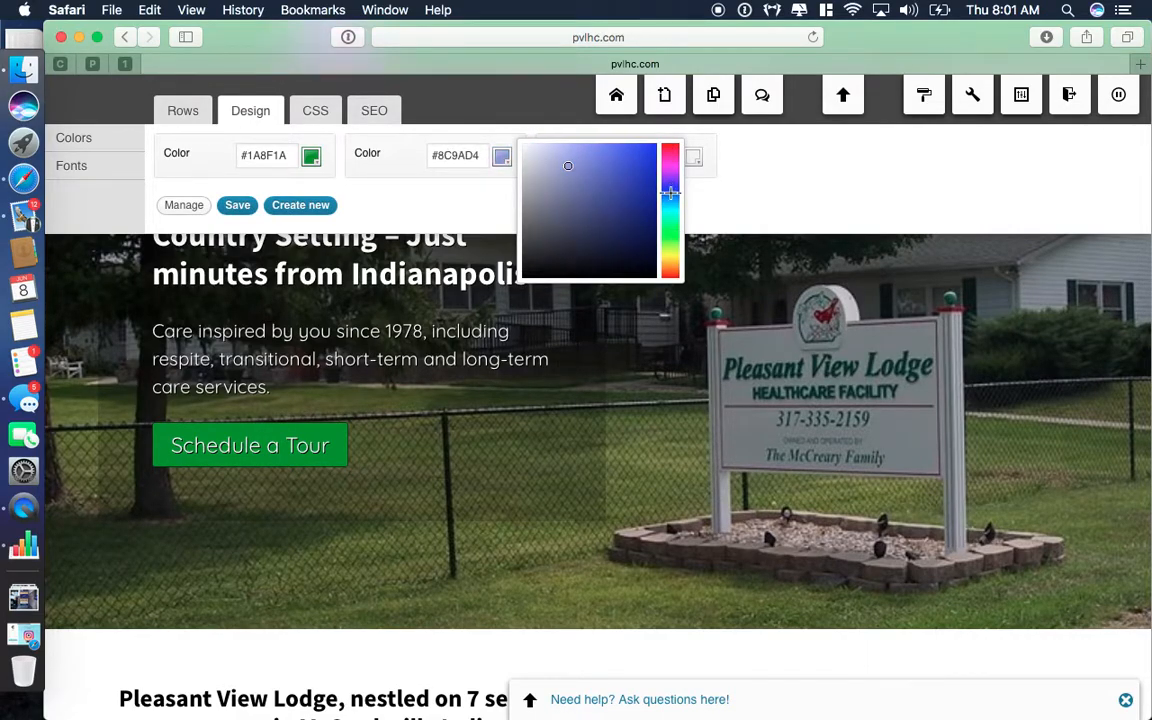
pyautogui.moveTo(570, 167); pyautogui.dragTo(648, 148)
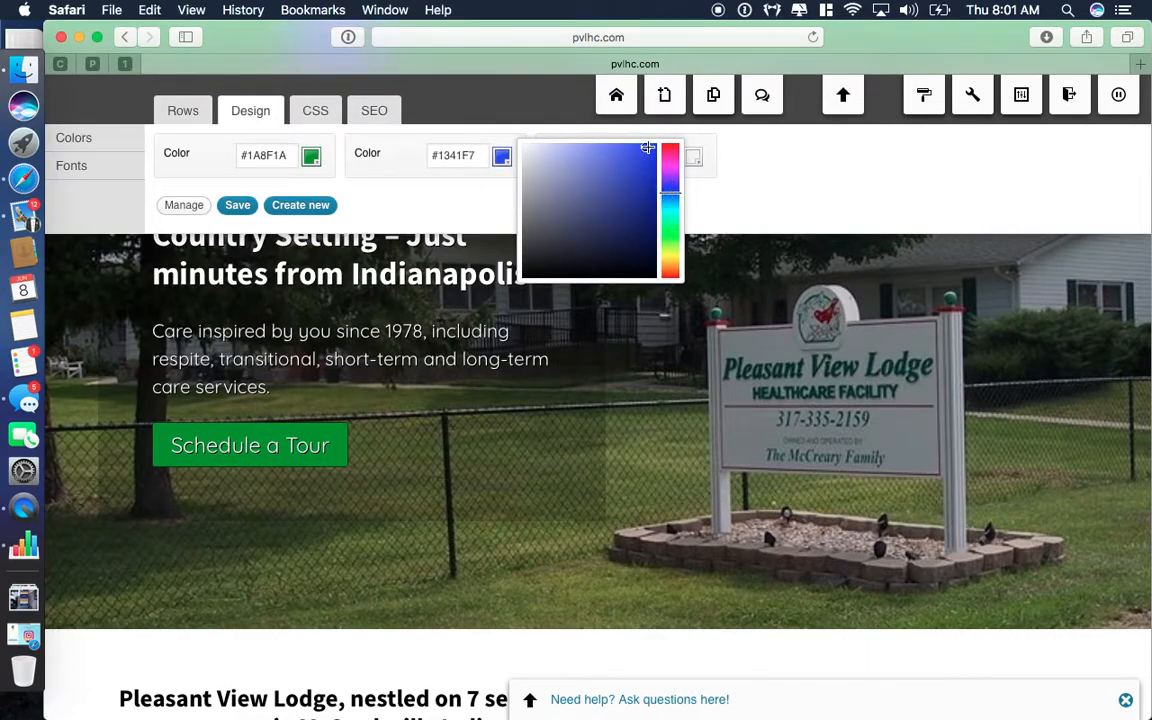
pyautogui.click(236, 205)
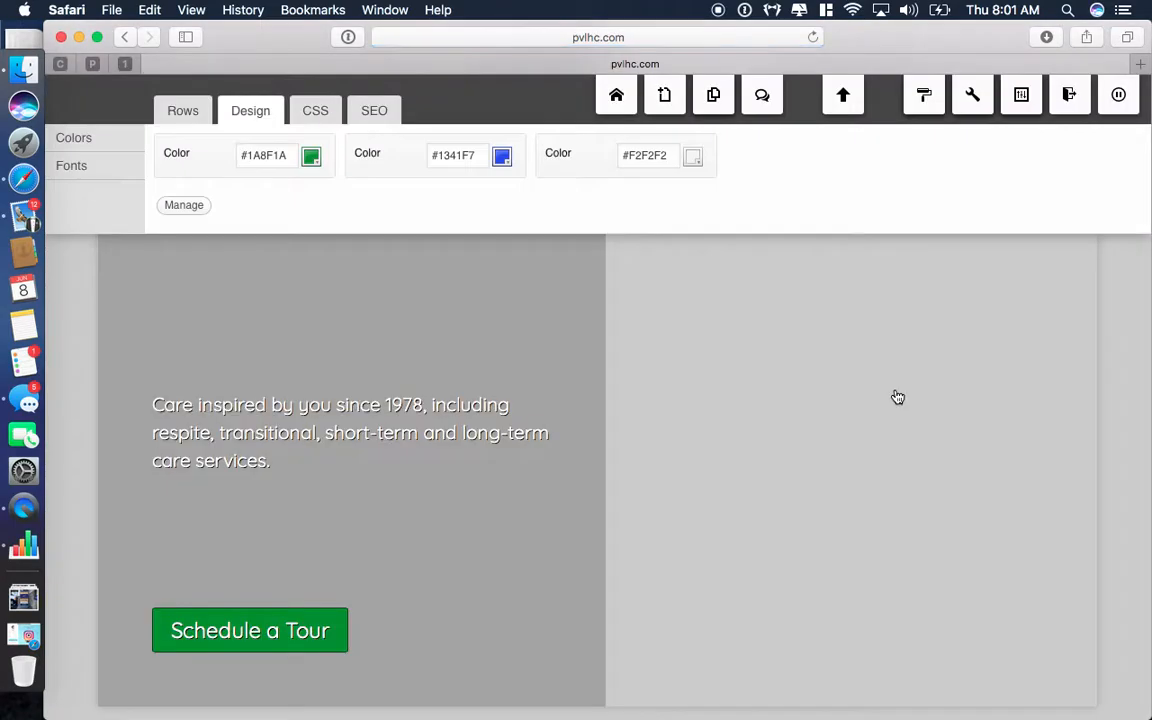
pyautogui.scroll(-5, 815, 570)
pyautogui.scroll(-10, 815, 567)
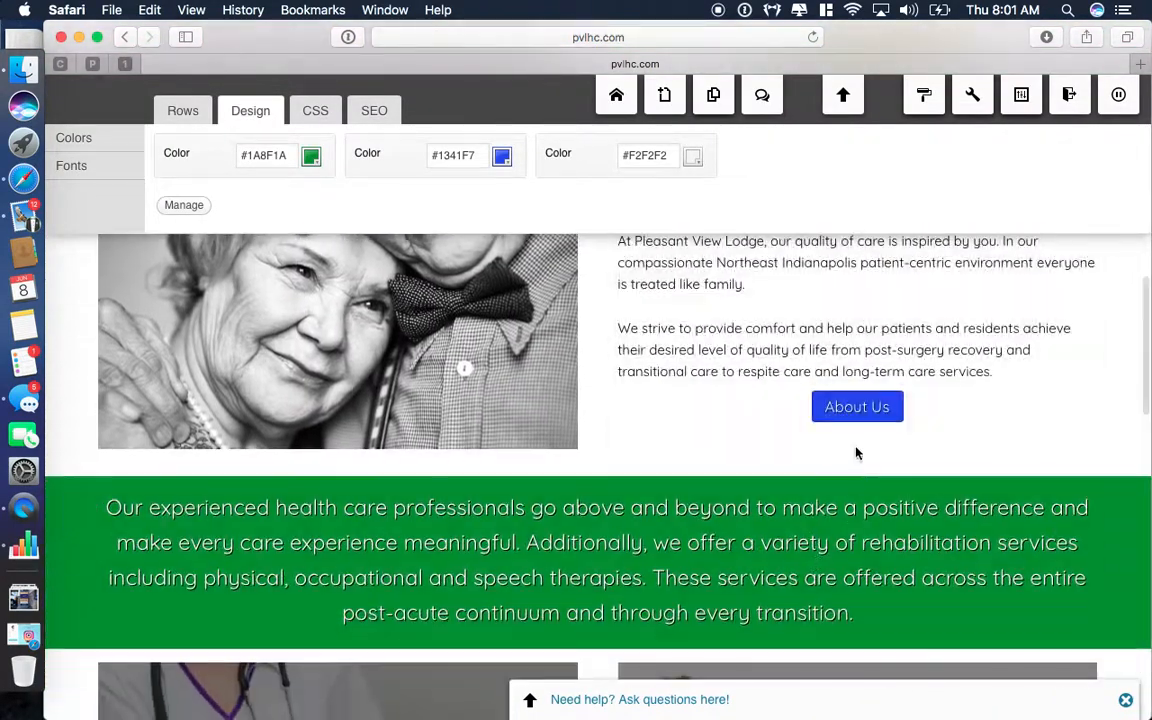
pyautogui.scroll(-10, 970, 466)
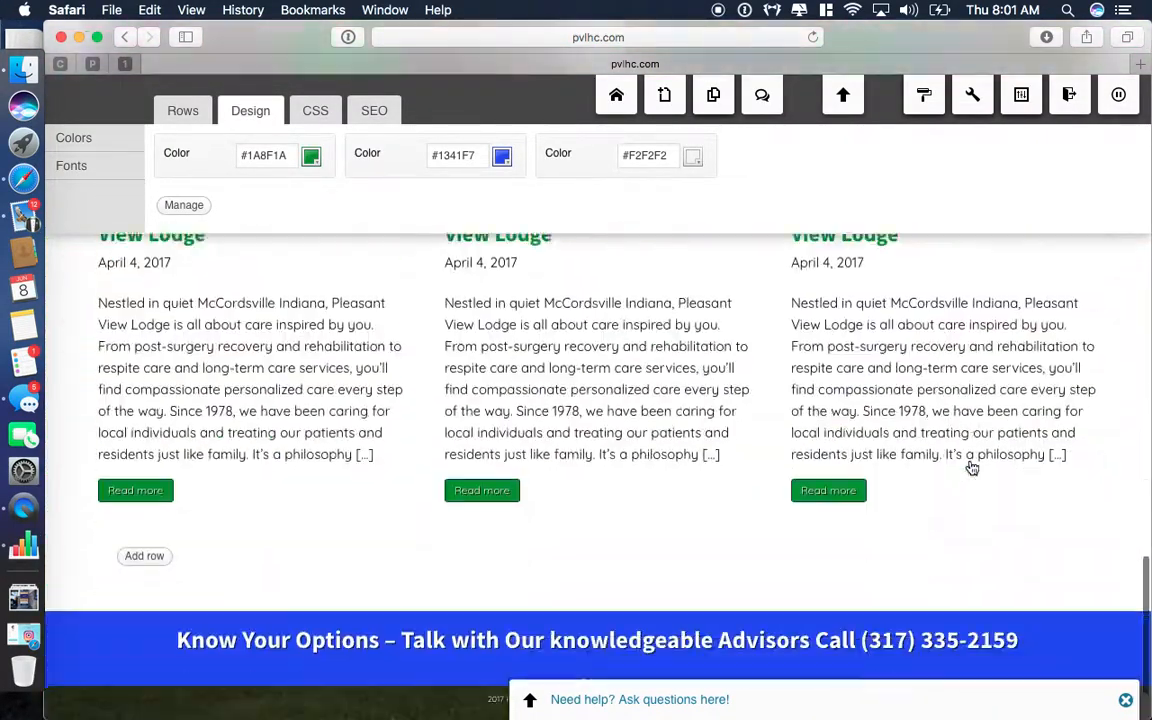
pyautogui.scroll(20, 938, 592)
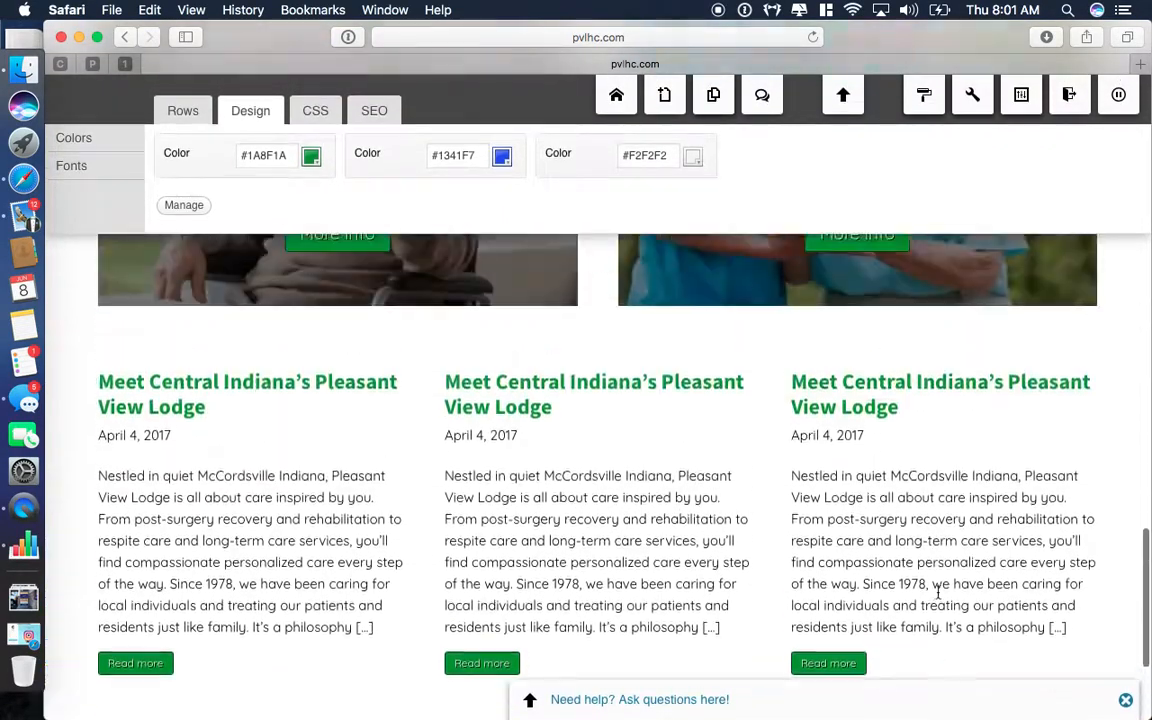
pyautogui.scroll(-2, 938, 592)
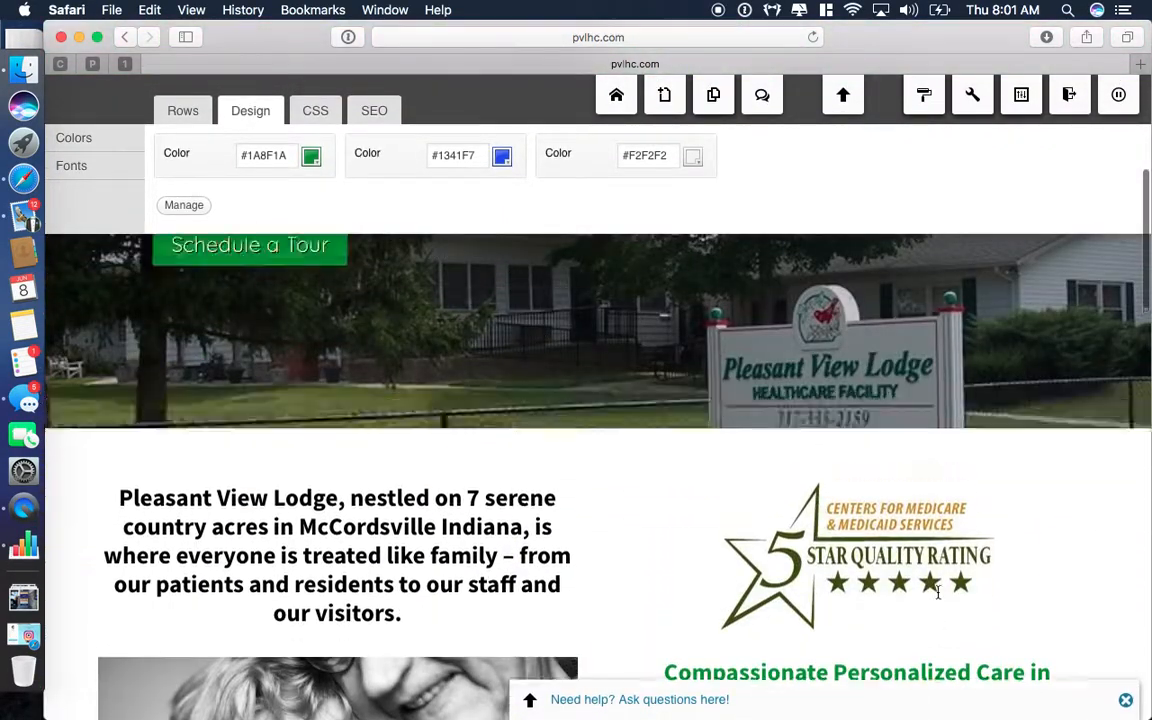
pyautogui.scroll(6, 938, 590)
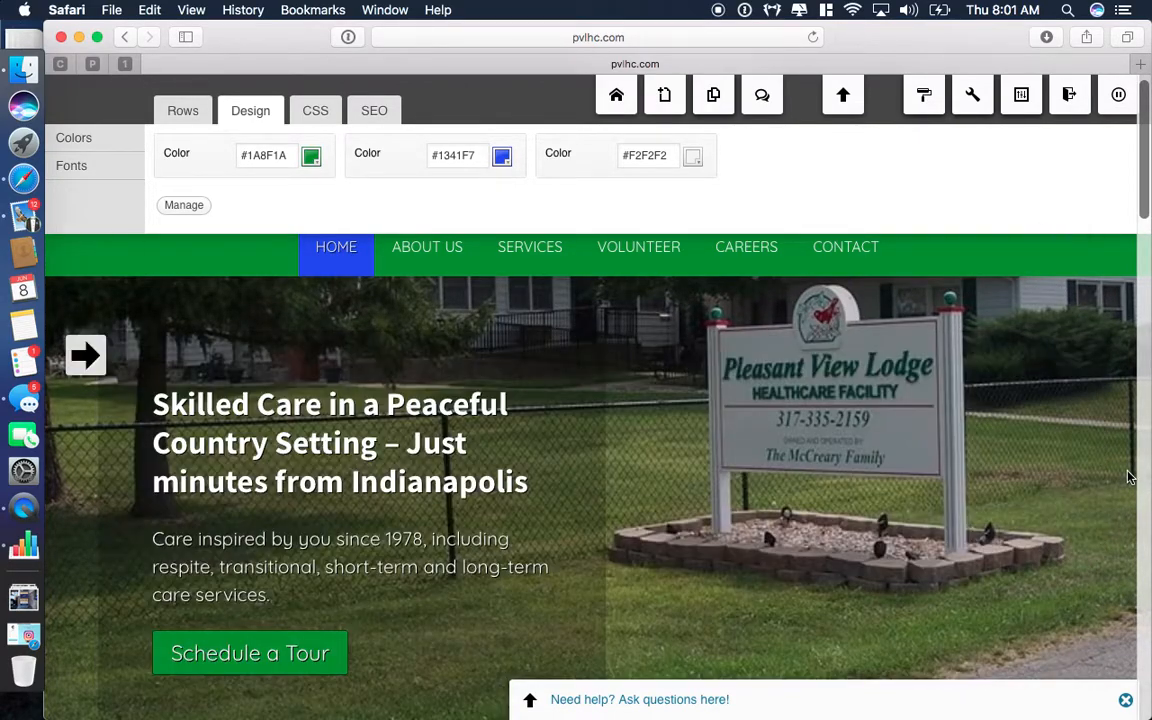
pyautogui.scroll(-1, 1117, 391)
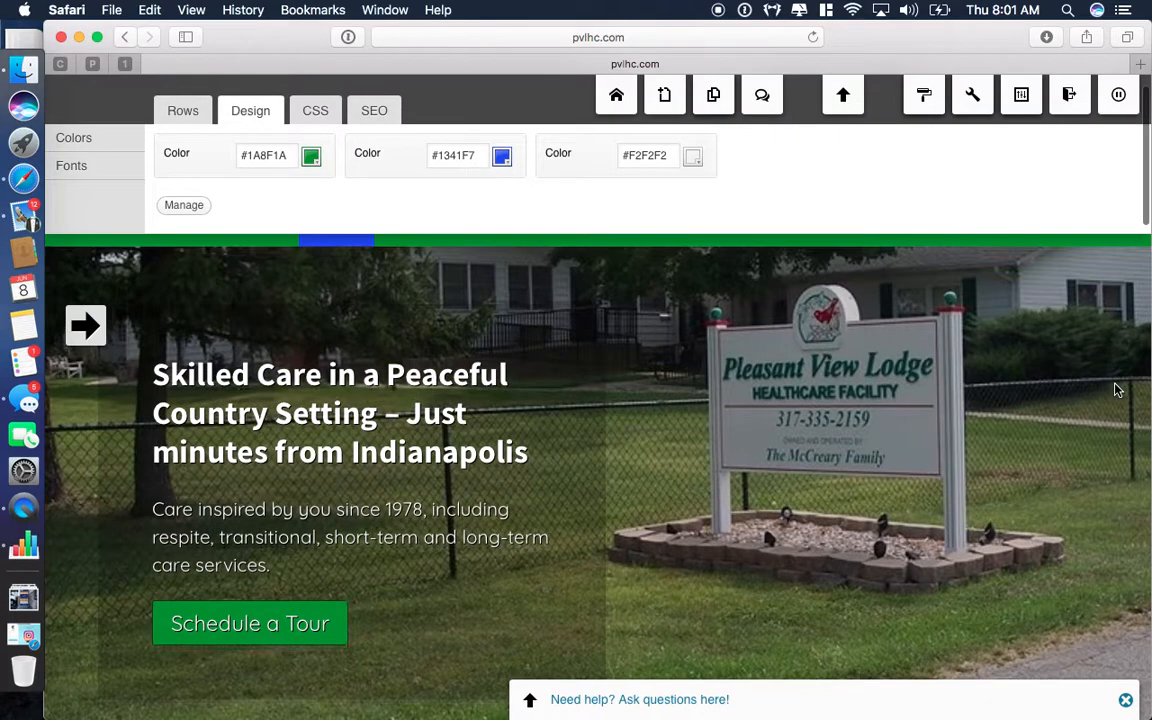
pyautogui.scroll(1, 1117, 391)
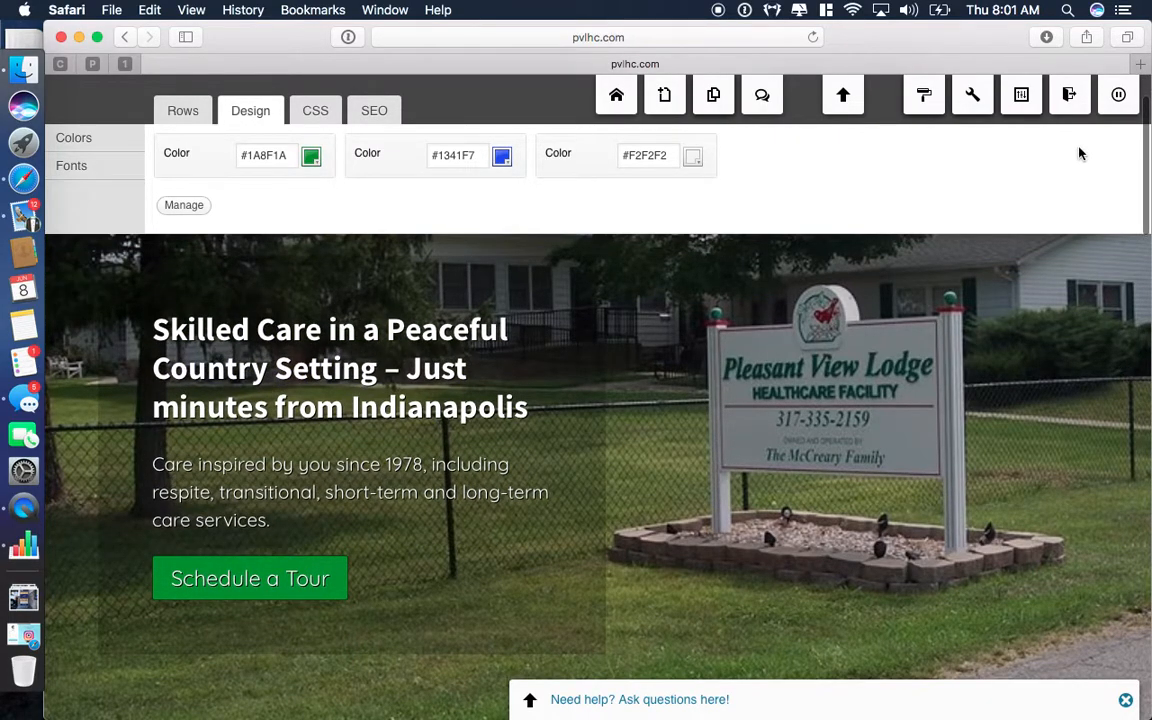
pyautogui.moveTo(923, 103)
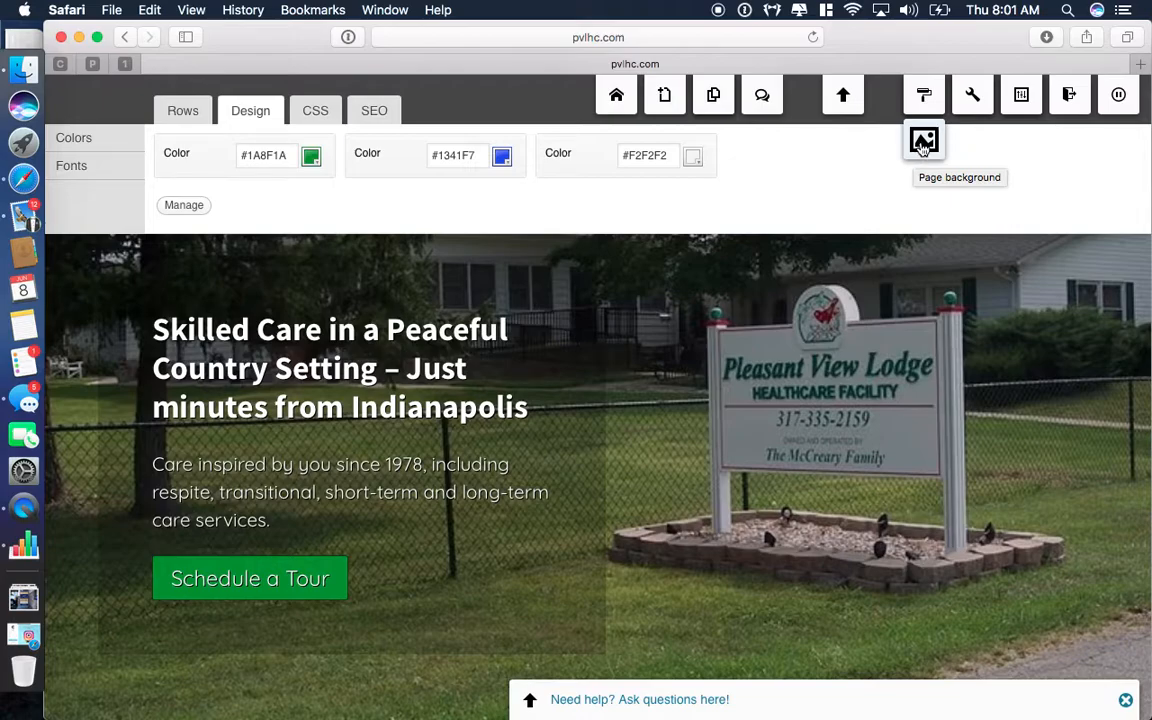
pyautogui.click(923, 143)
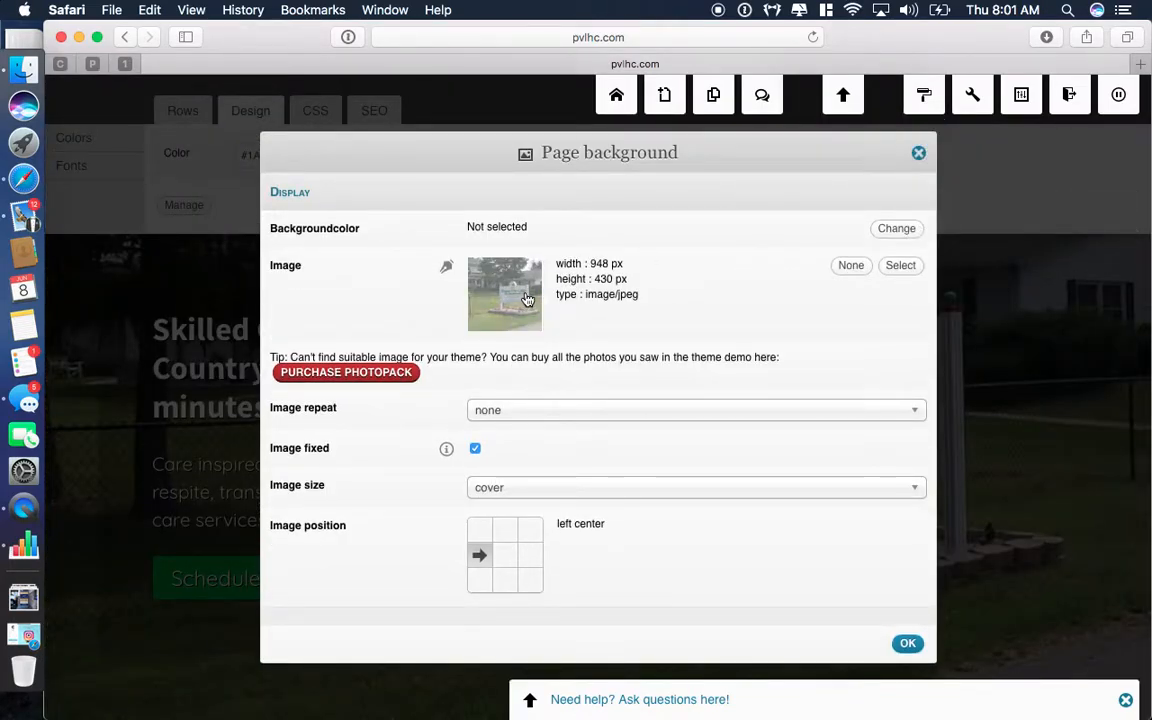
pyautogui.click(900, 268)
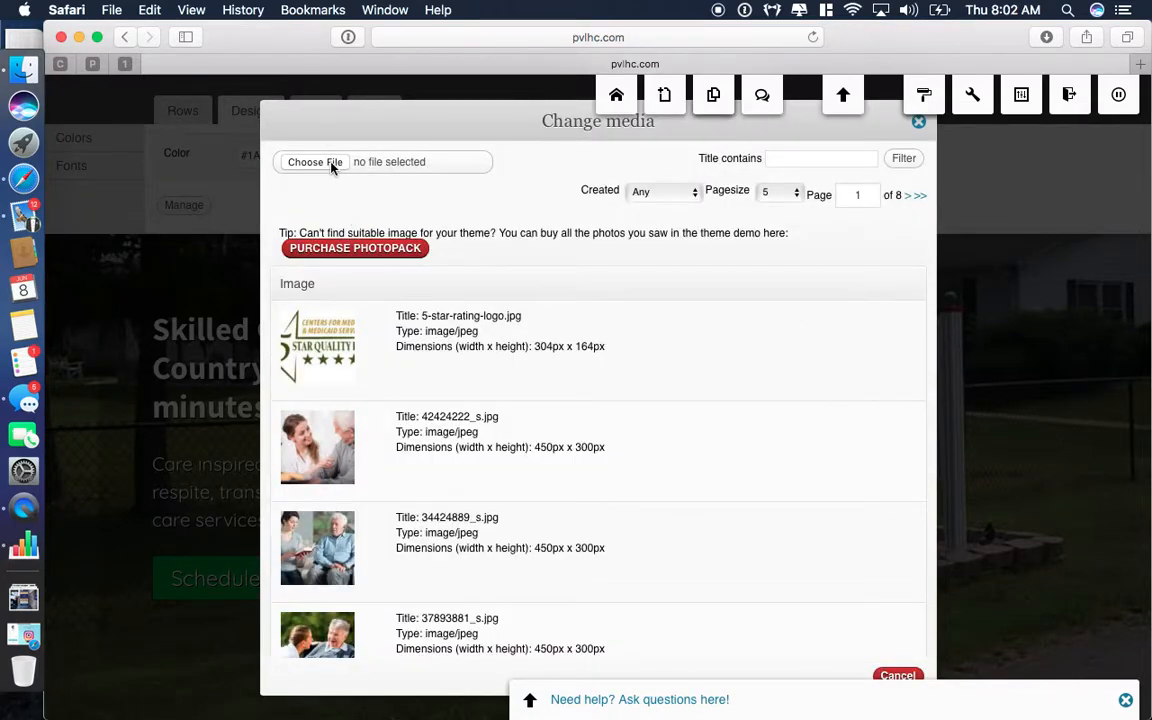
pyautogui.click(920, 127)
pyautogui.scroll(-2, 985, 411)
pyautogui.scroll(2, 986, 412)
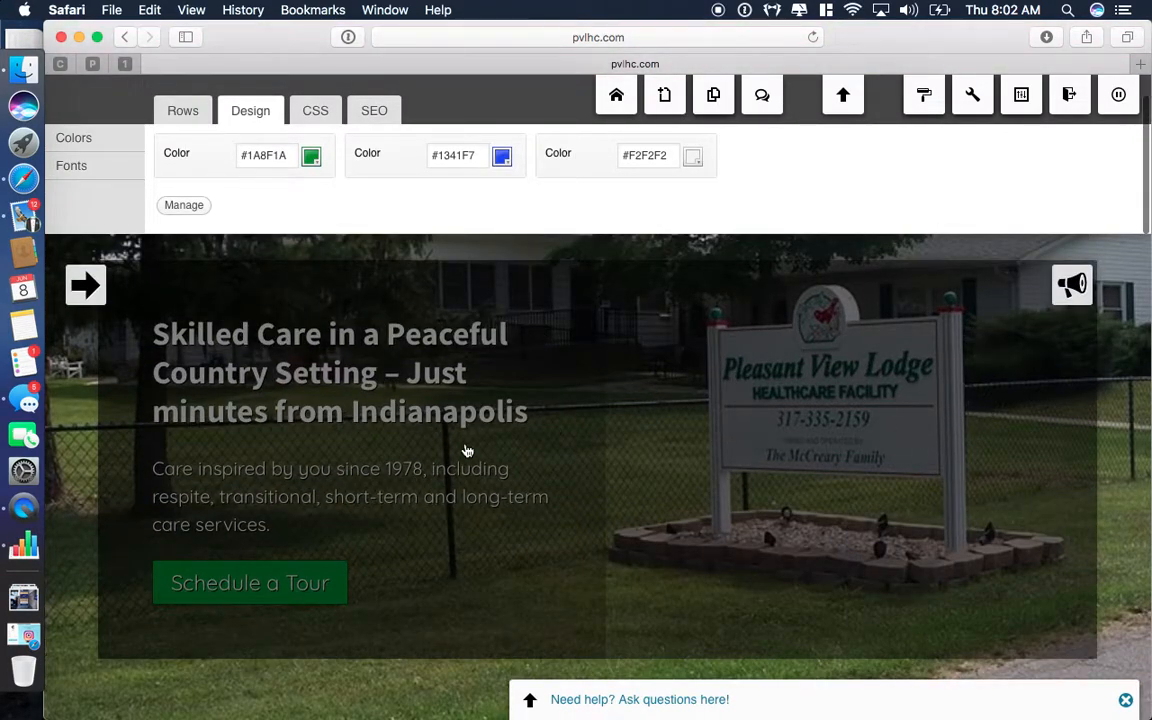
pyautogui.click(1070, 290)
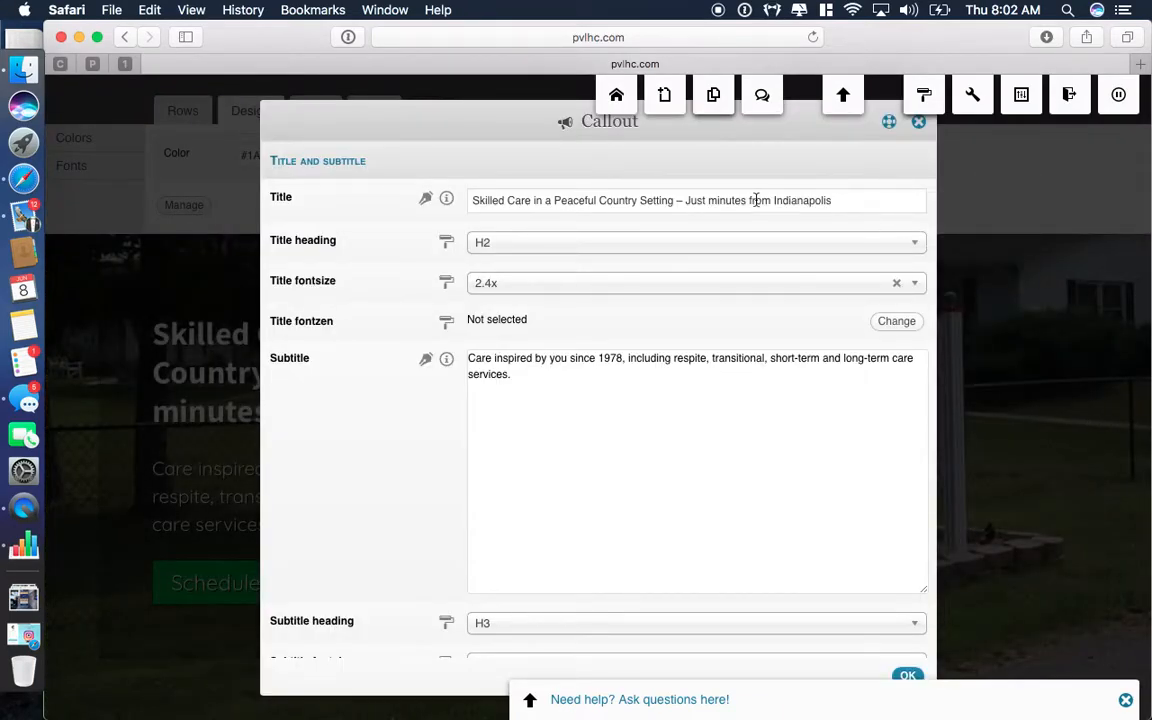
pyautogui.scroll(-5, 671, 396)
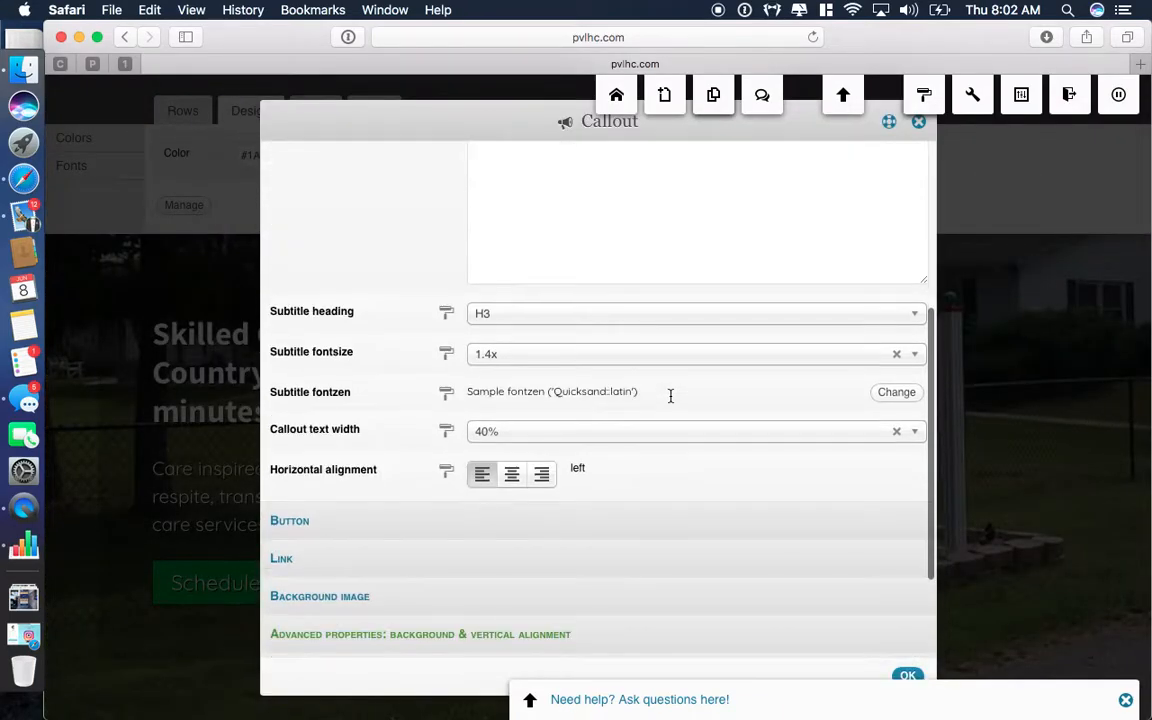
pyautogui.click(906, 676)
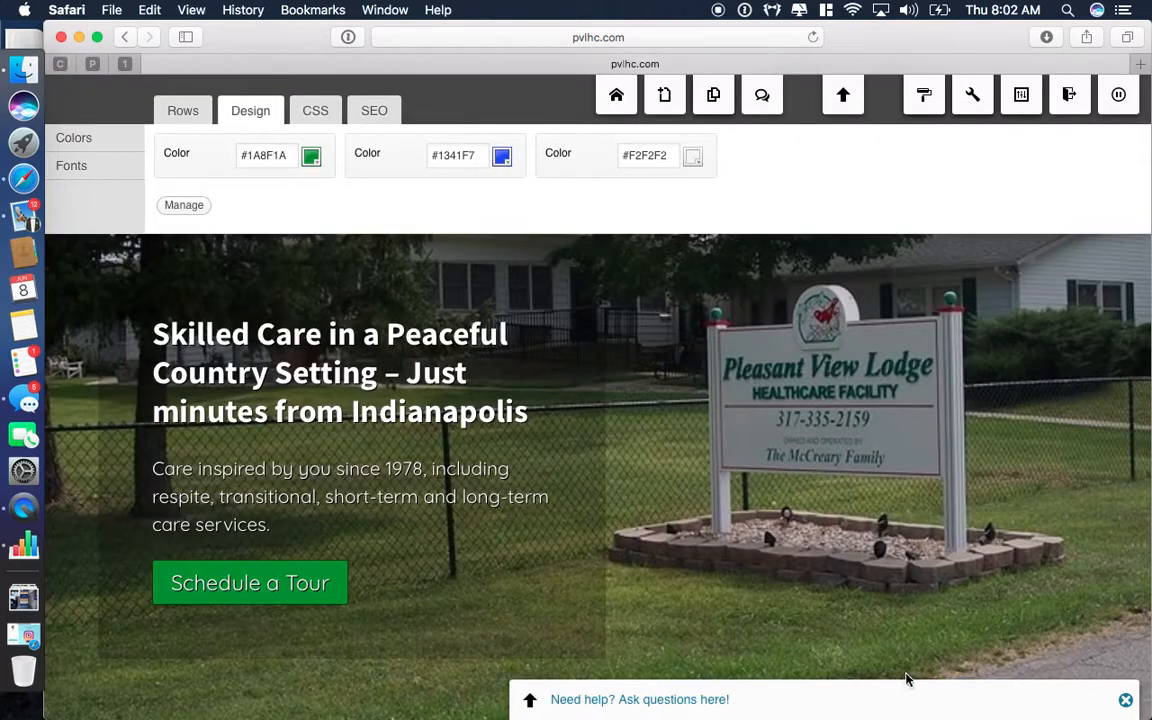
pyautogui.scroll(-10, 906, 678)
pyautogui.scroll(-6, 906, 678)
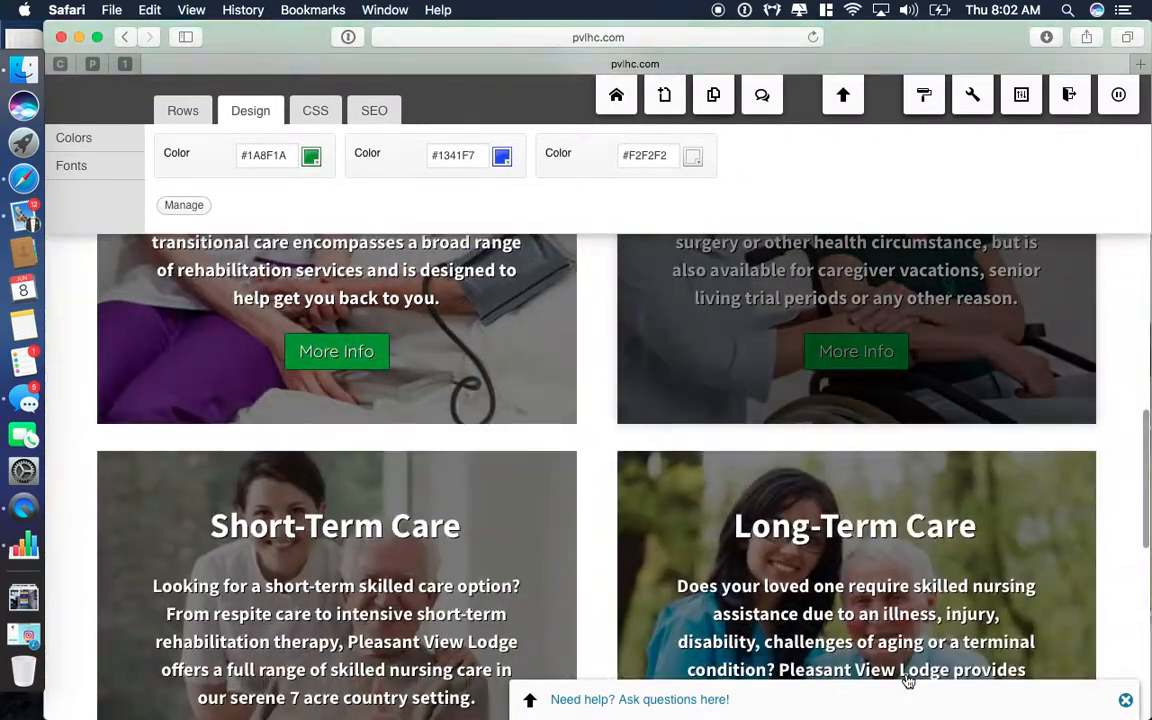
pyautogui.scroll(2, 350, 462)
pyautogui.scroll(2, 350, 462)
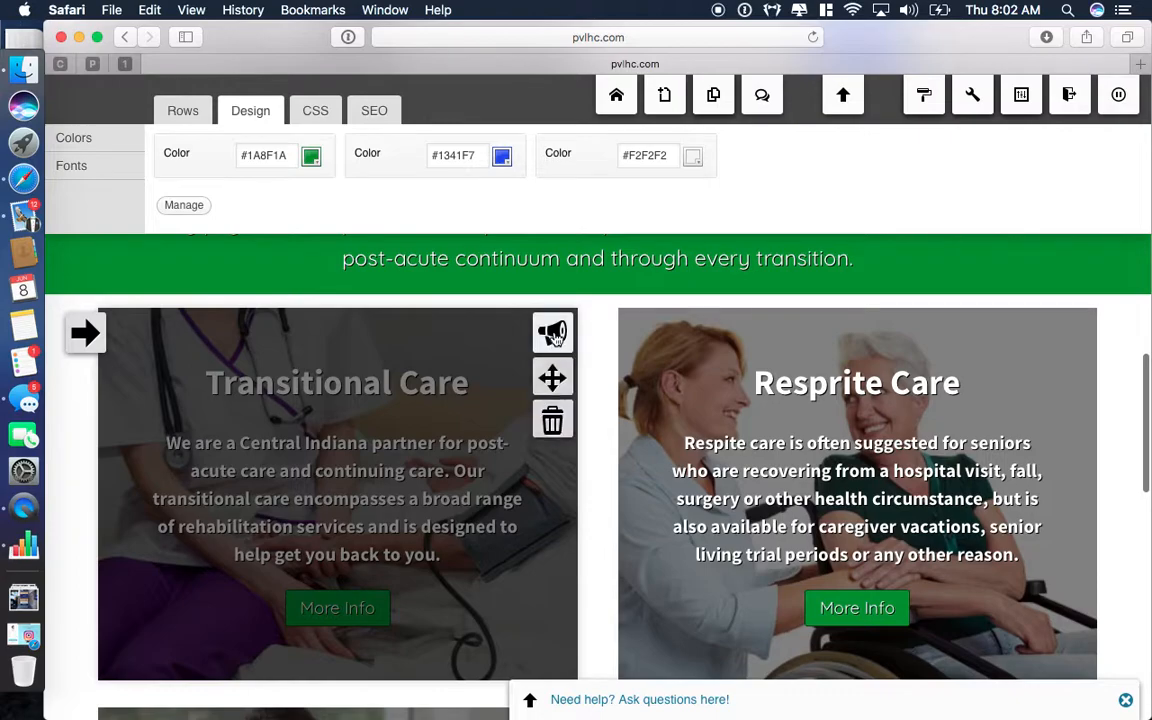
pyautogui.click(553, 335)
pyautogui.scroll(-5, 506, 479)
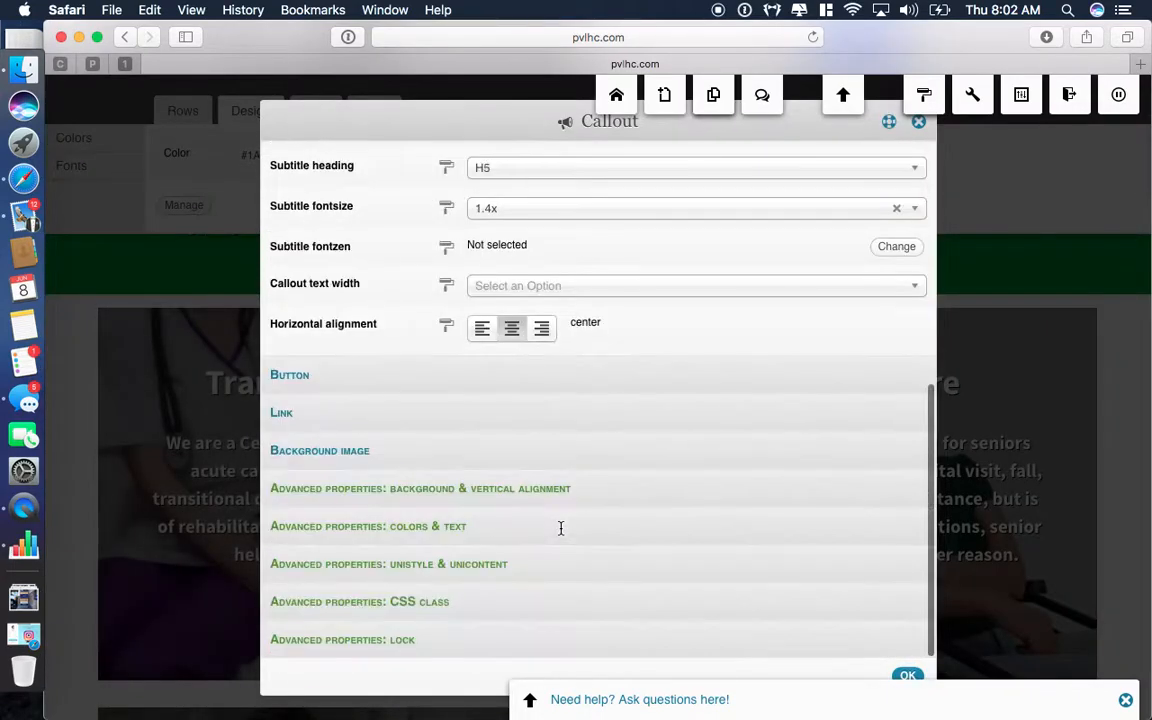
pyautogui.scroll(5, 563, 536)
pyautogui.scroll(-3, 796, 431)
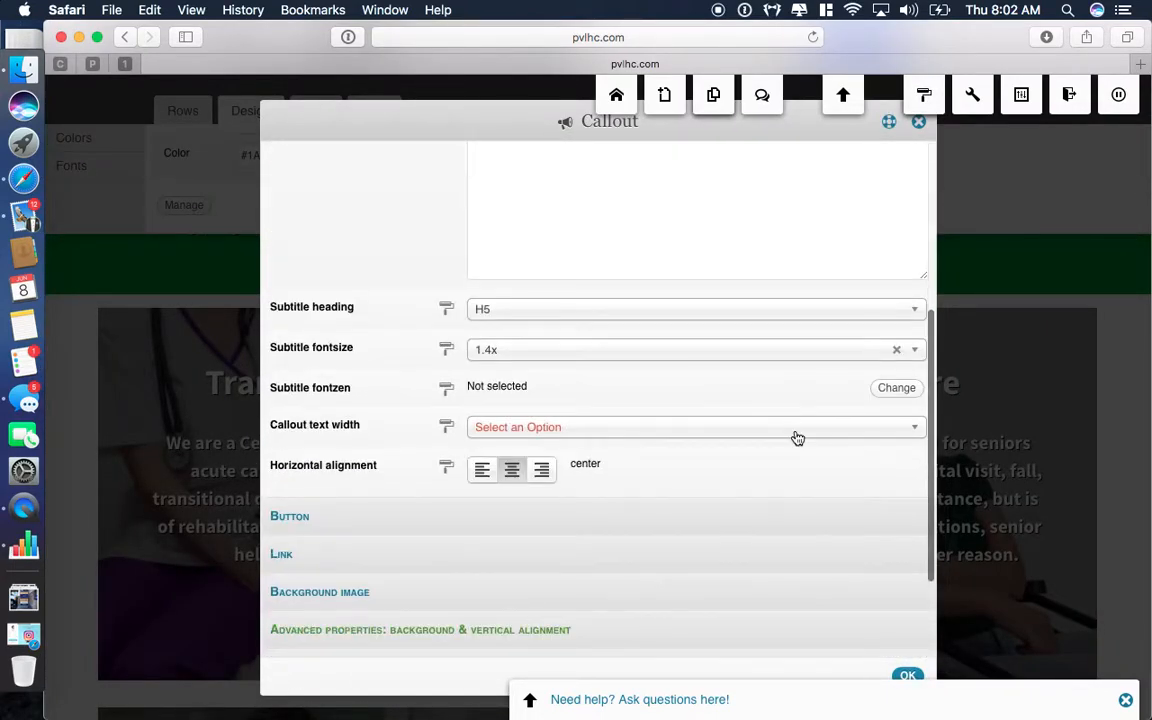
pyautogui.click(919, 124)
pyautogui.scroll(-10, 887, 391)
pyautogui.scroll(3, 908, 517)
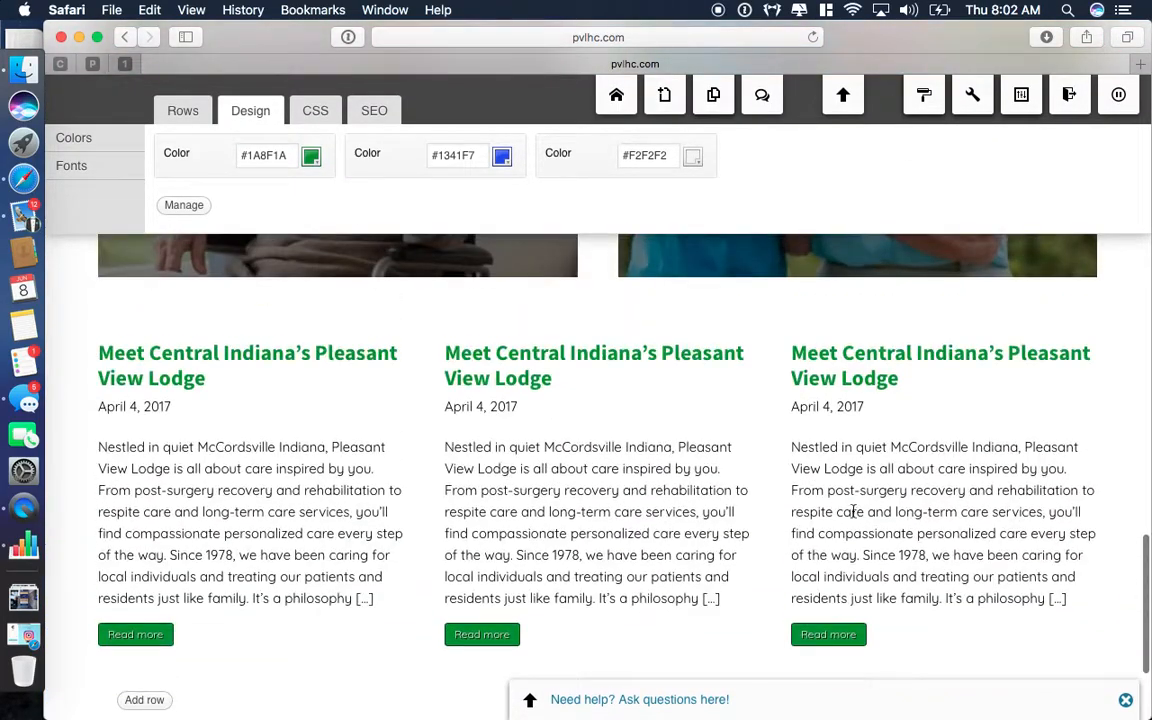
pyautogui.moveTo(830, 432)
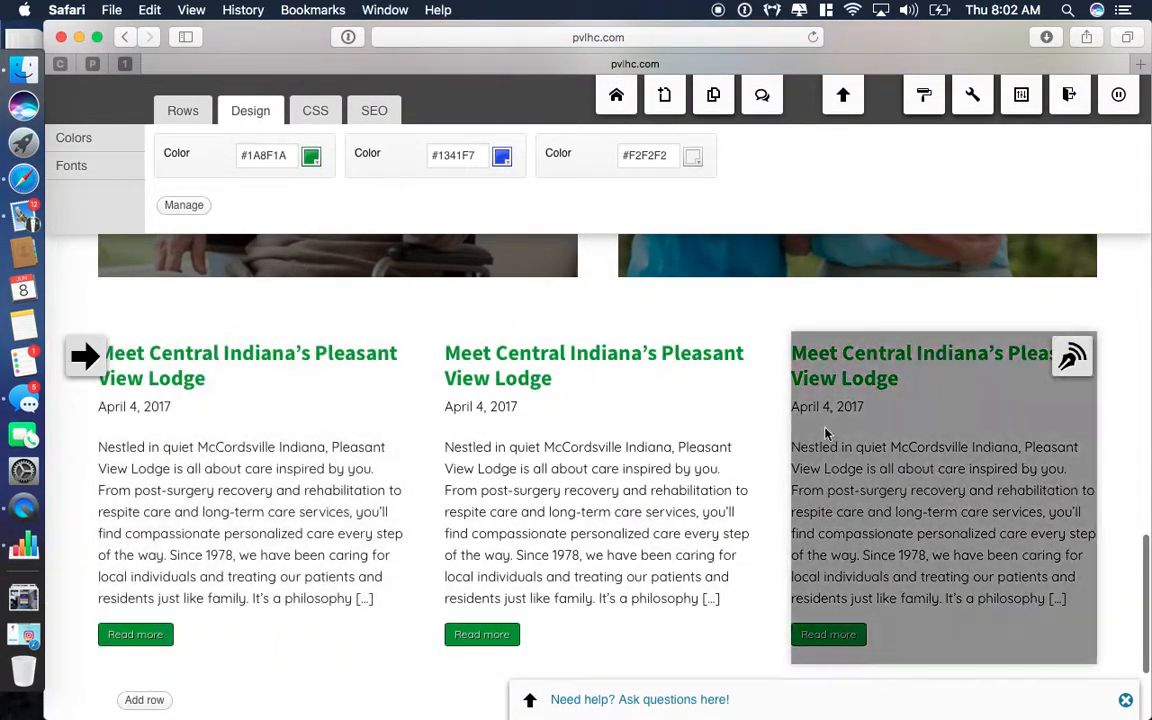
pyautogui.moveTo(385, 360)
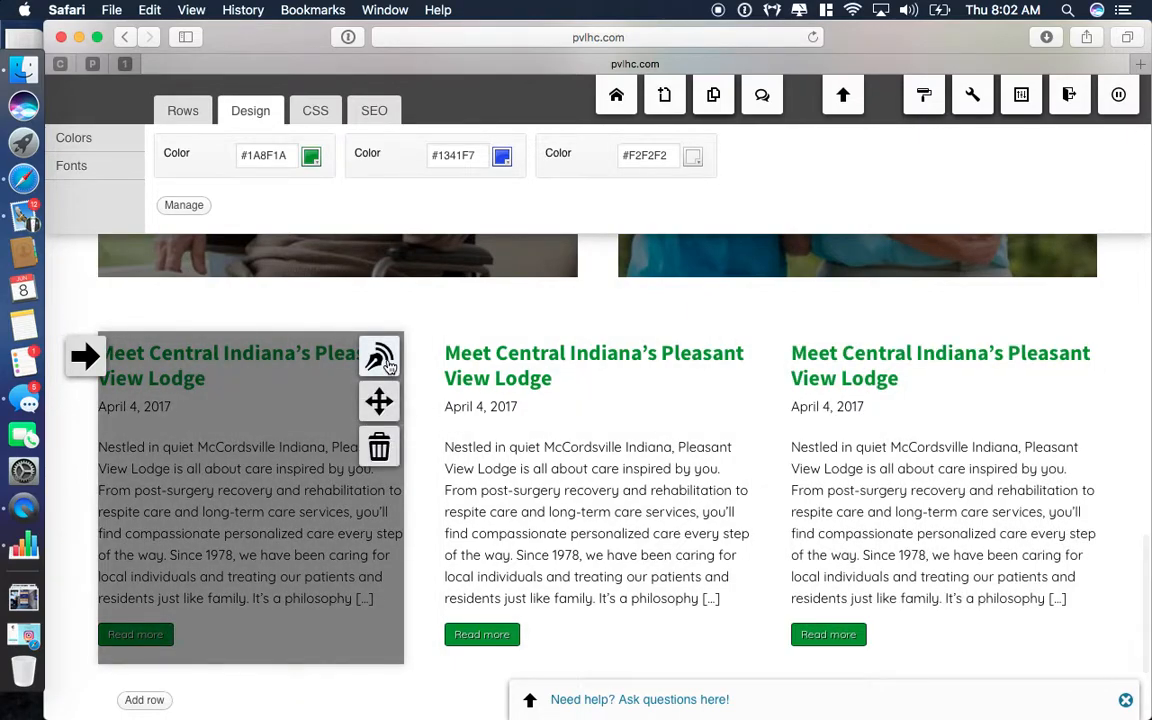
pyautogui.click(380, 358)
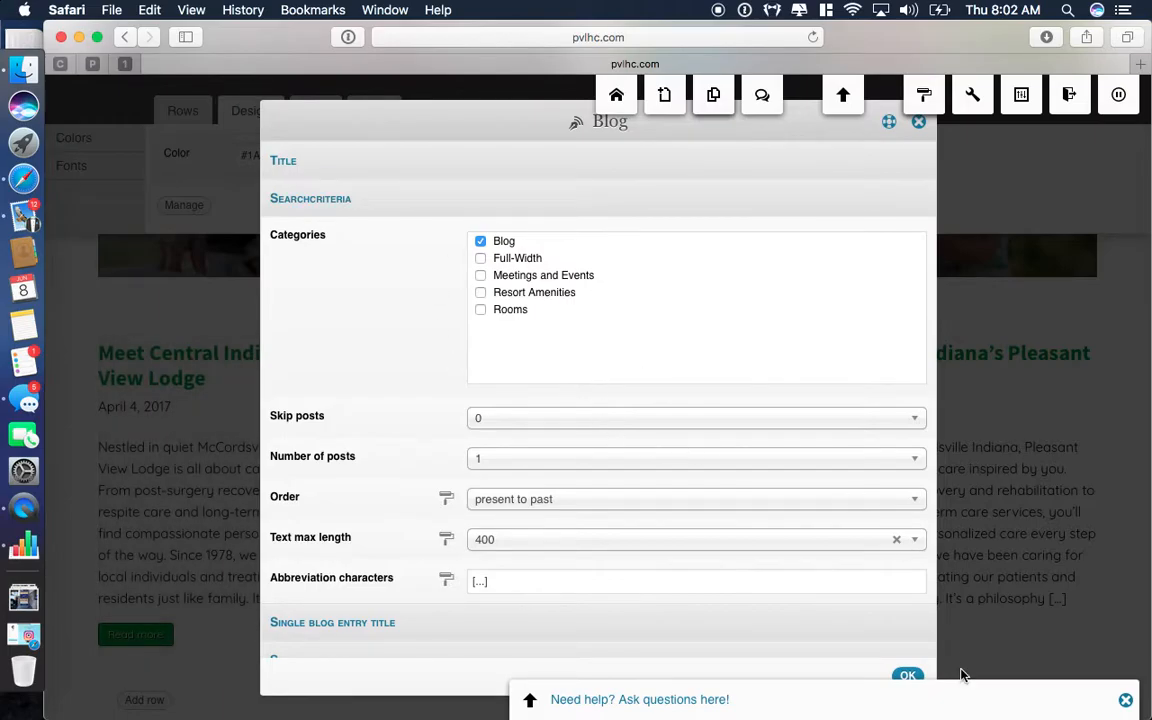
pyautogui.click(907, 679)
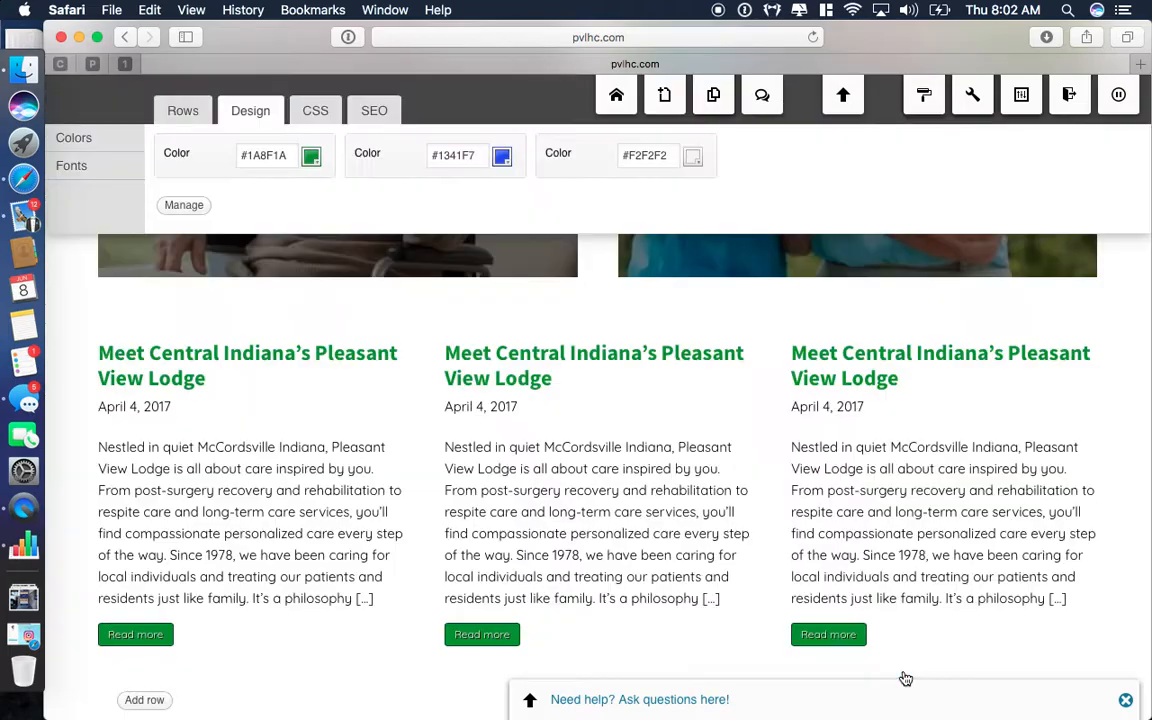
pyautogui.scroll(-3, 905, 679)
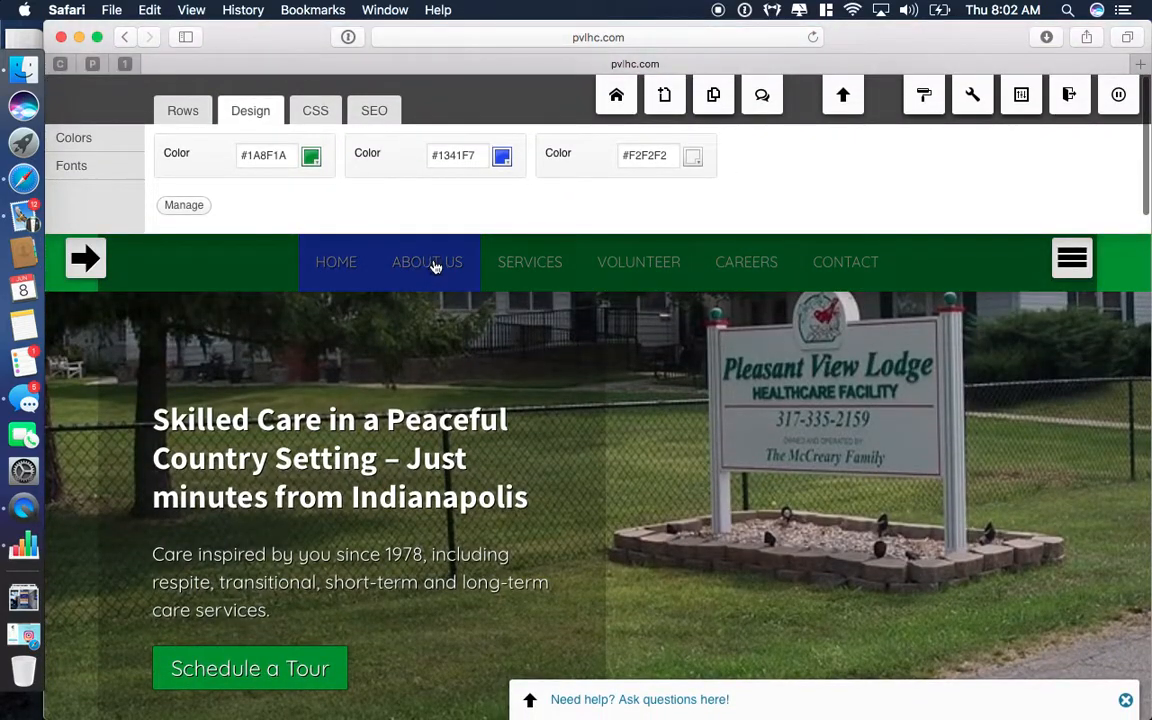
# Go to the About Us page and scroll through its history text and Our Services links.
pyautogui.click(427, 262)
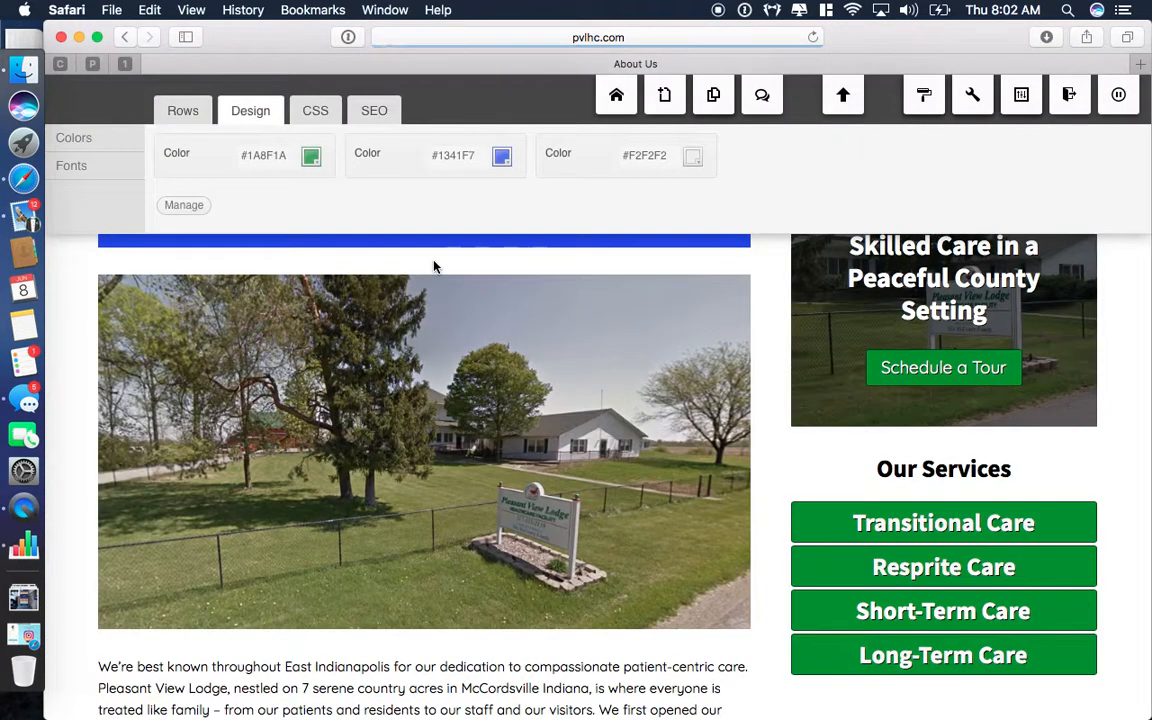
pyautogui.scroll(-10, 566, 481)
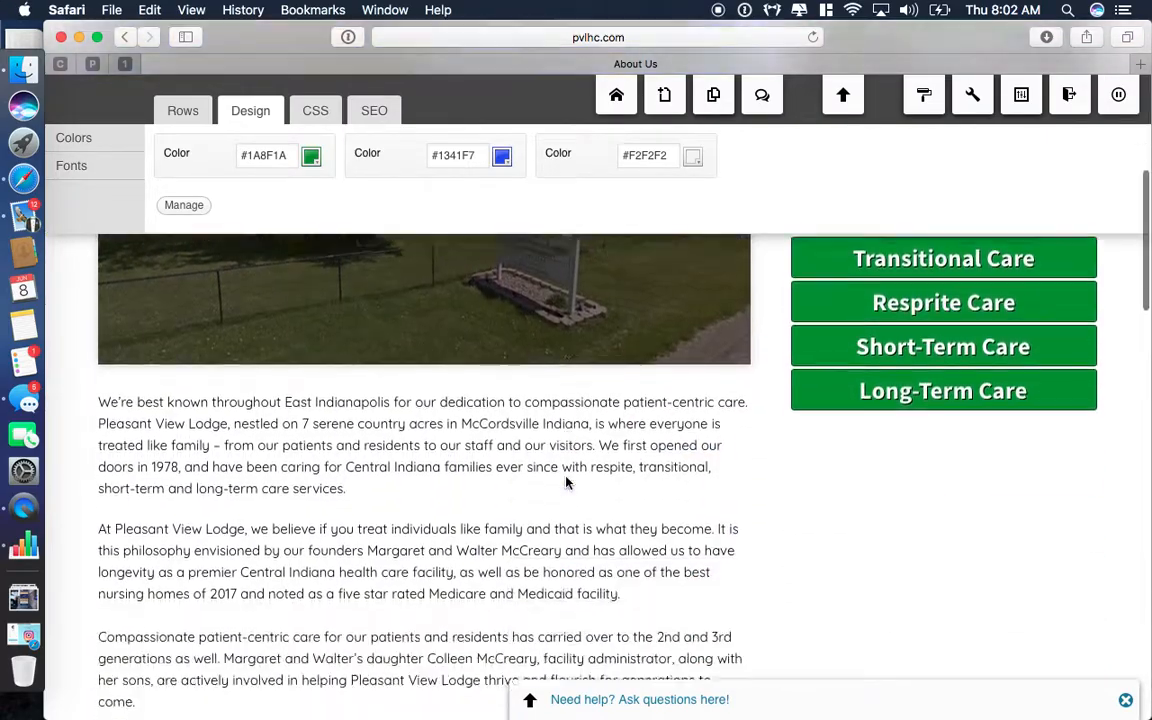
pyautogui.scroll(-15, 563, 462)
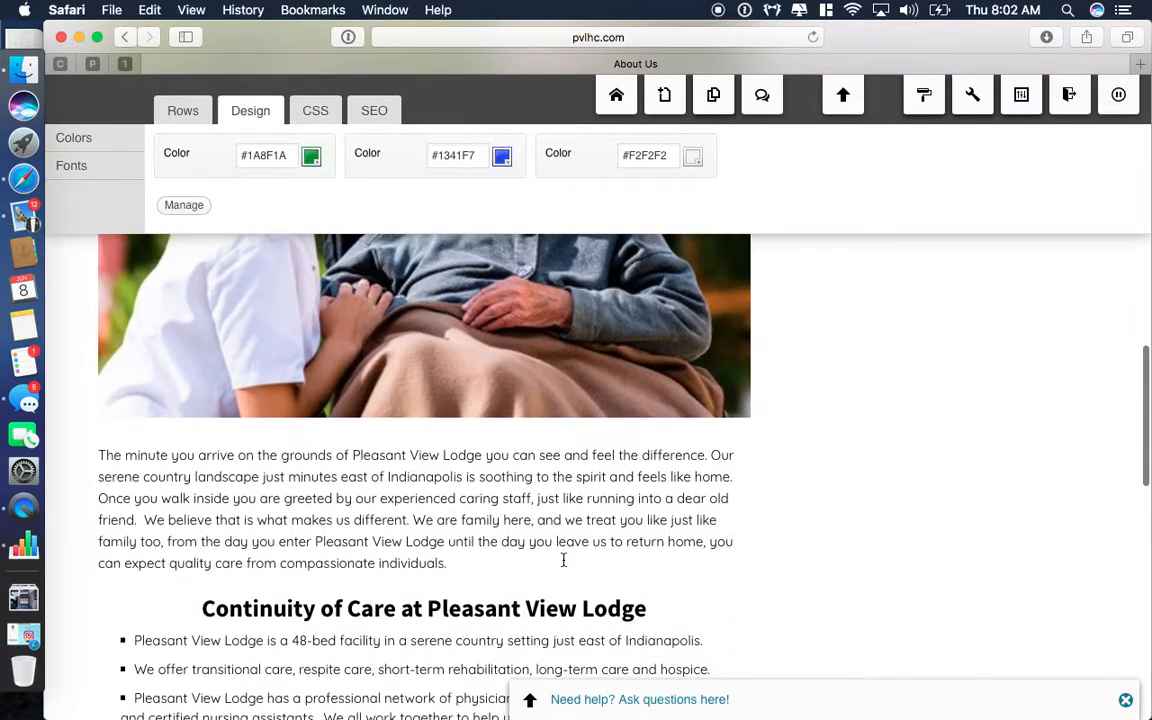
pyautogui.scroll(-15, 563, 560)
pyautogui.scroll(8, 913, 476)
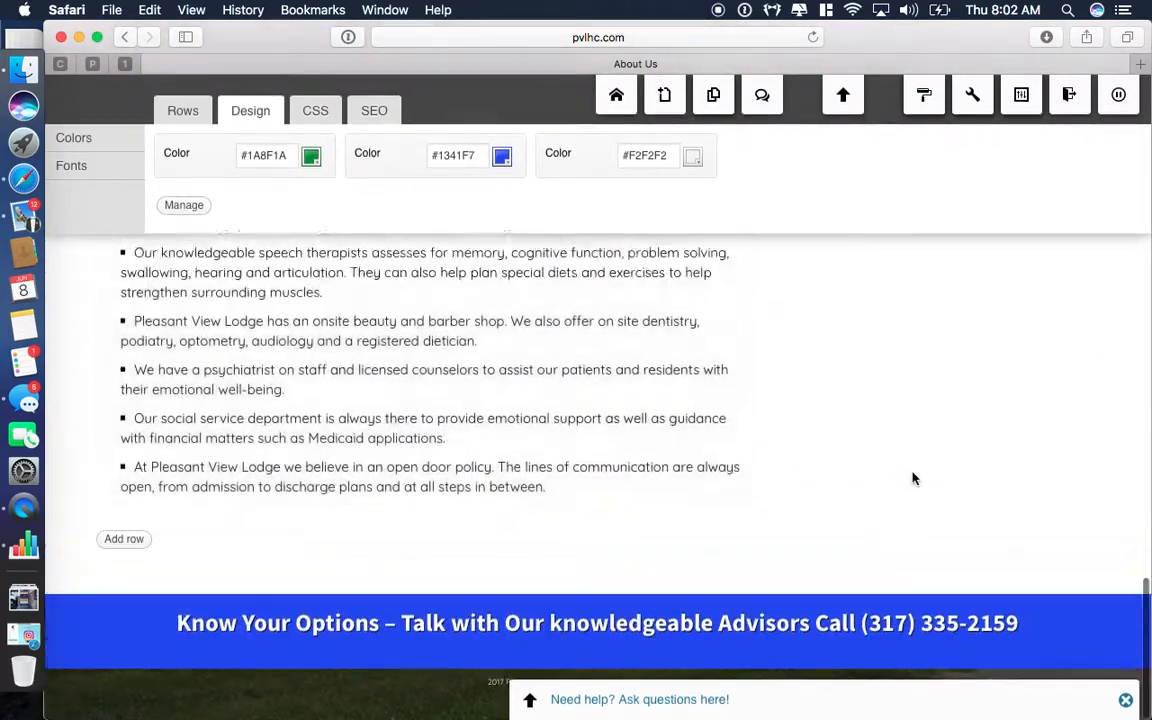
pyautogui.scroll(15, 913, 479)
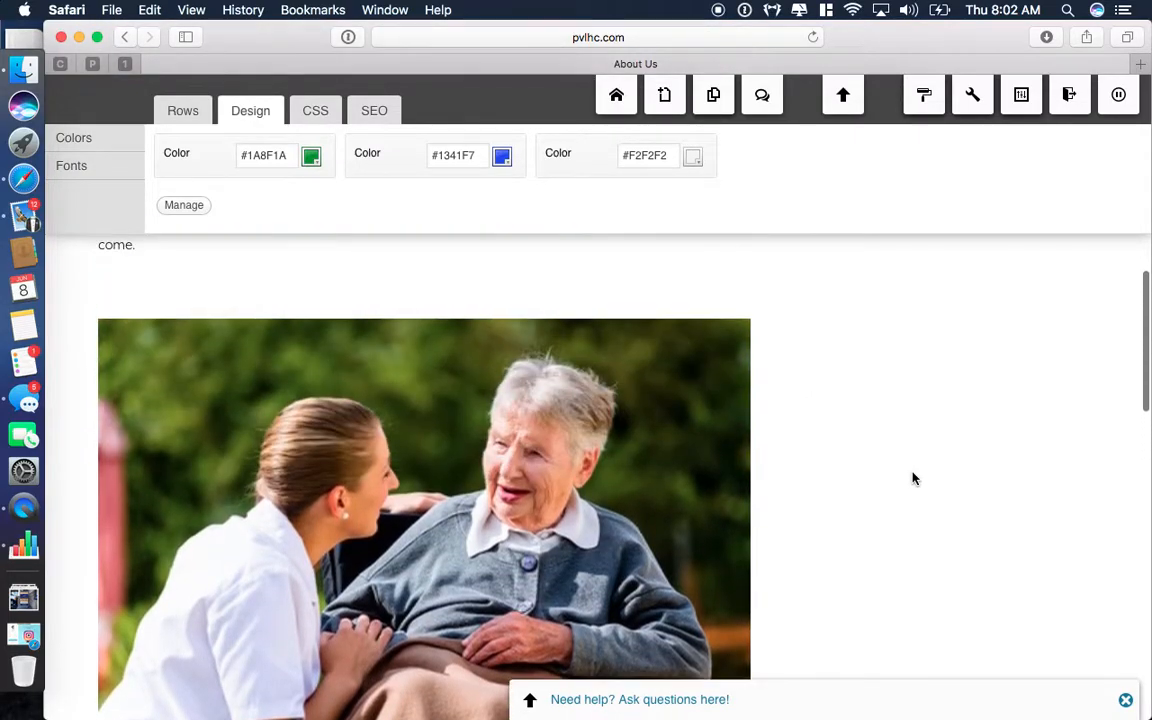
pyautogui.scroll(10, 913, 479)
pyautogui.scroll(-12, 913, 479)
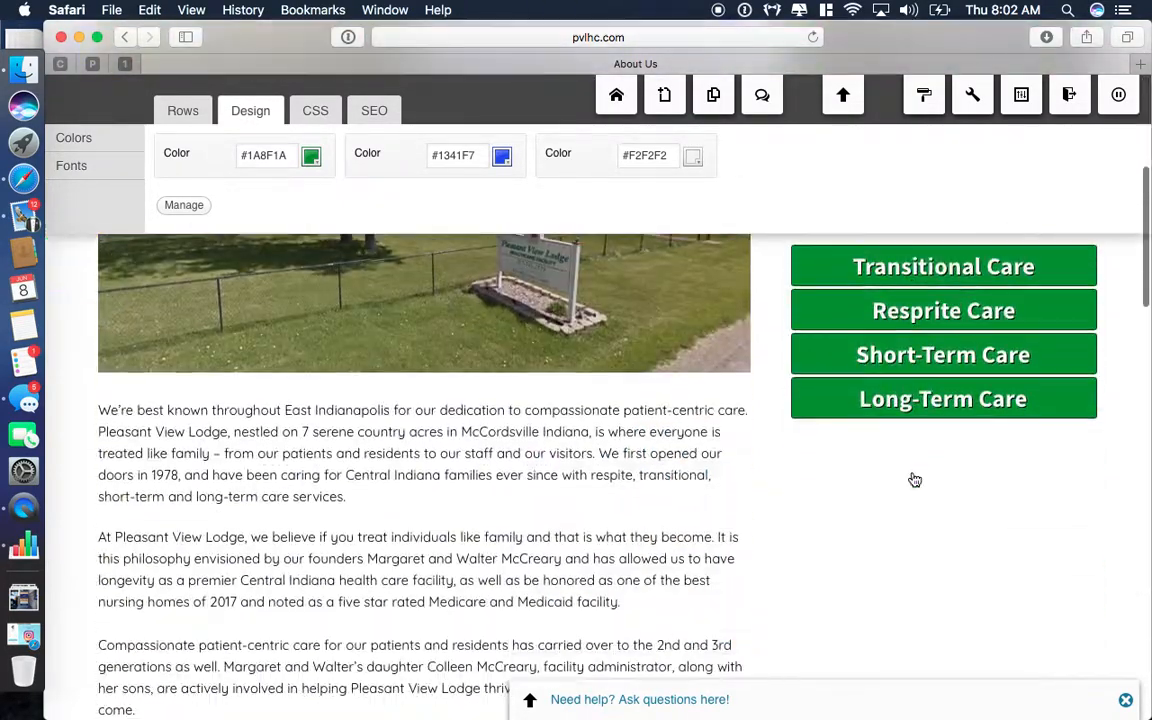
pyautogui.scroll(4, 913, 476)
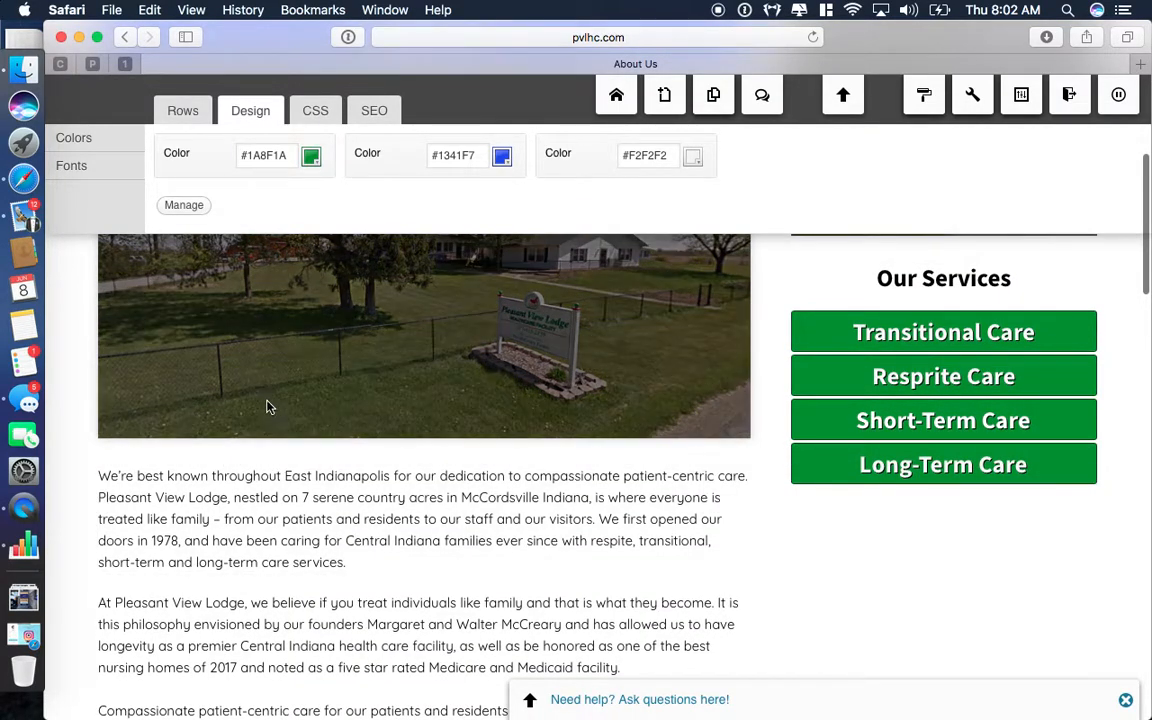
pyautogui.scroll(4, 266, 405)
pyautogui.scroll(-6, 468, 481)
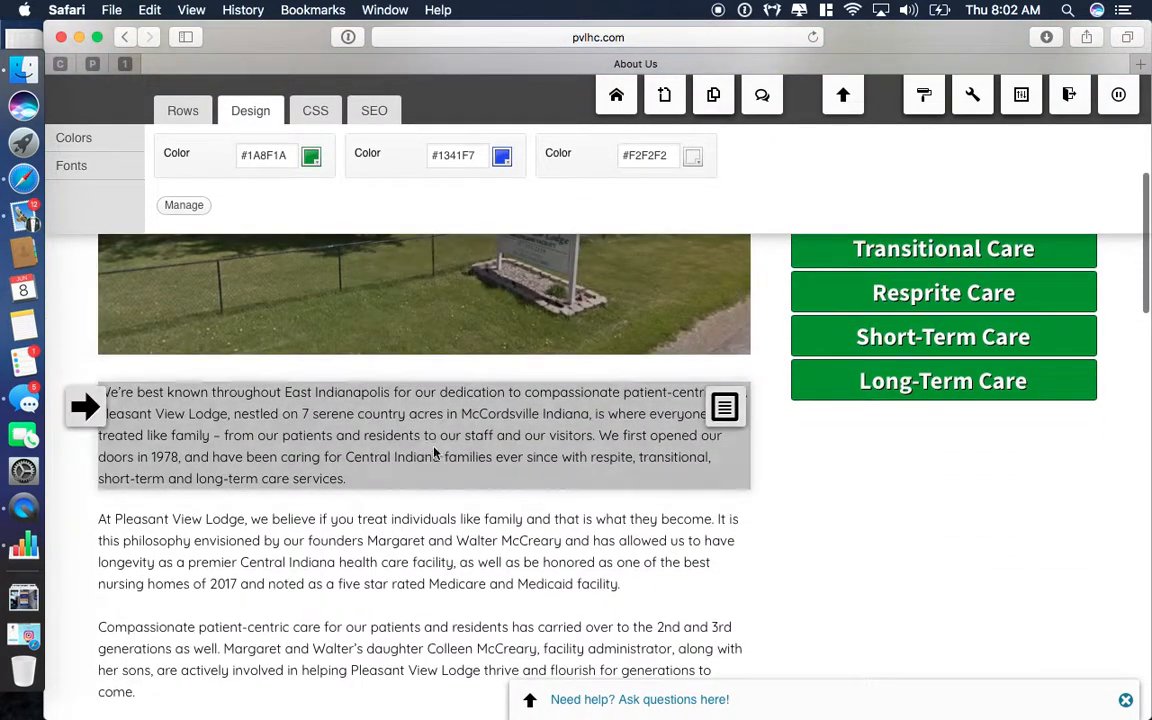
# Insert a three-column row below the sign photo on the About Us page.
pyautogui.click(182, 109)
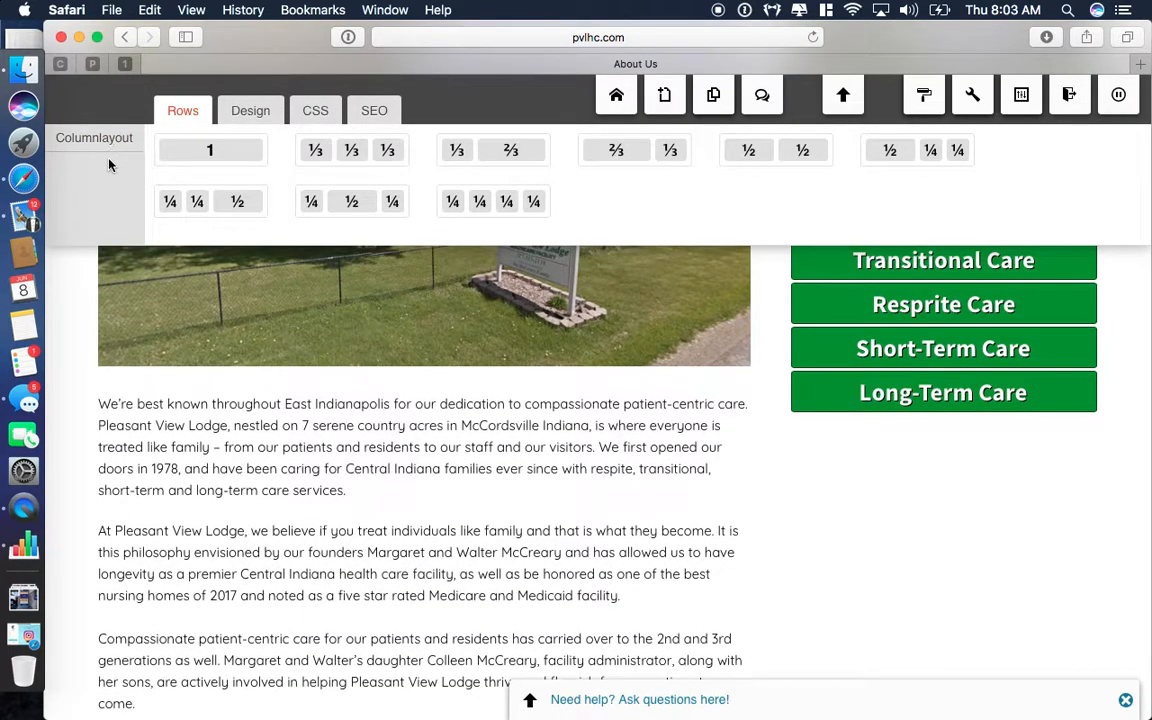
pyautogui.scroll(2, 77, 290)
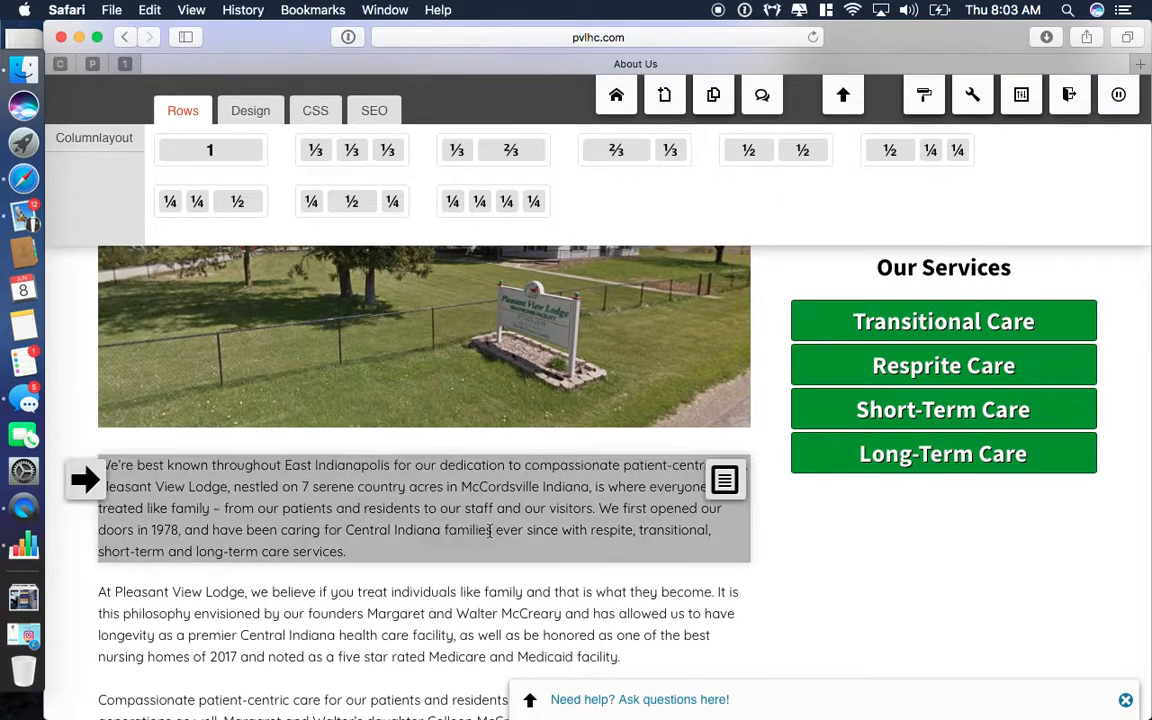
pyautogui.scroll(5, 489, 537)
pyautogui.scroll(-4, 489, 537)
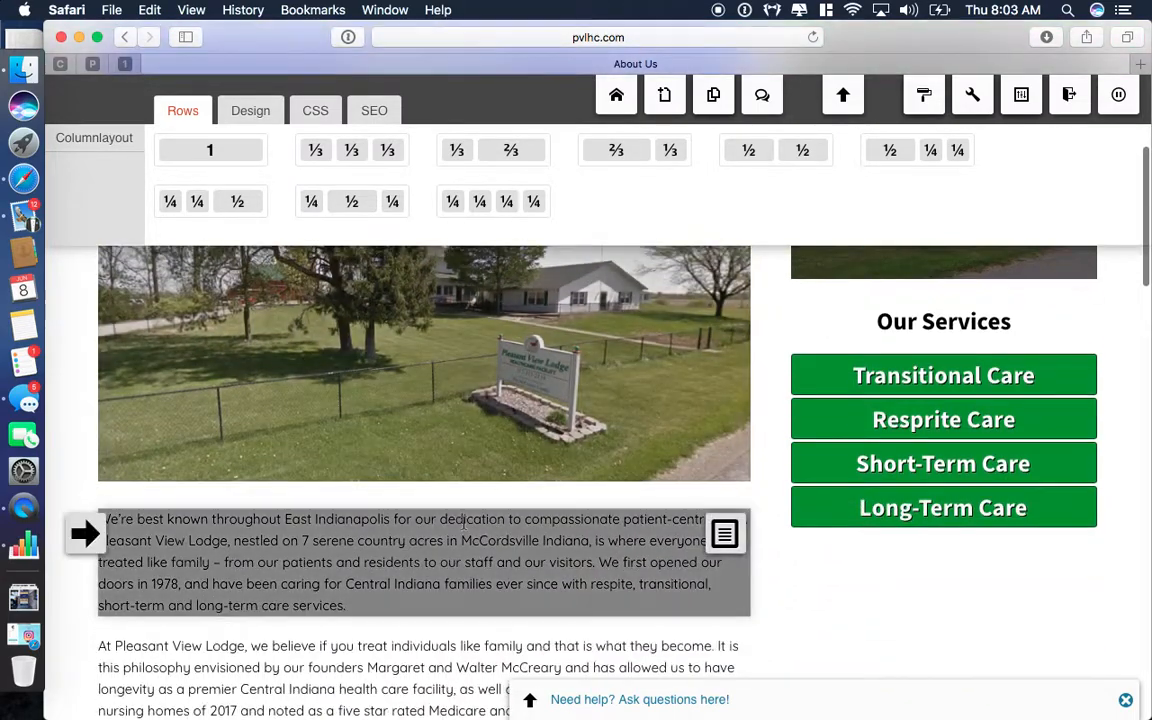
pyautogui.scroll(-3, 630, 510)
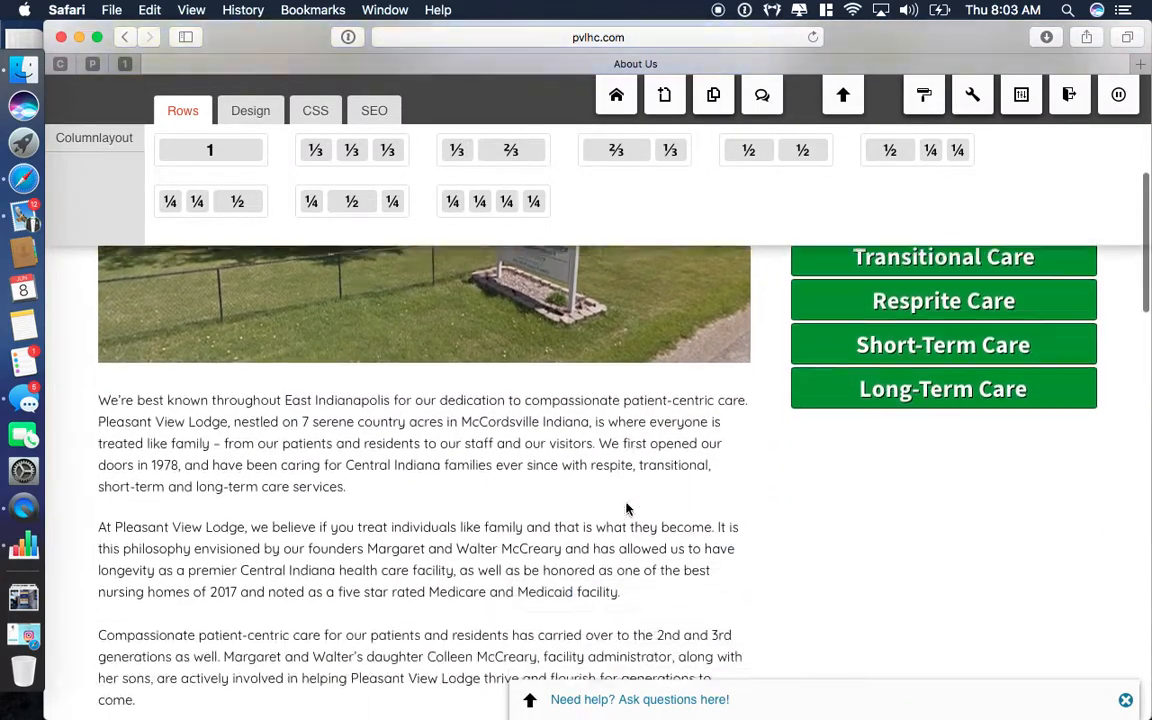
pyautogui.moveTo(363, 150); pyautogui.dragTo(403, 613)
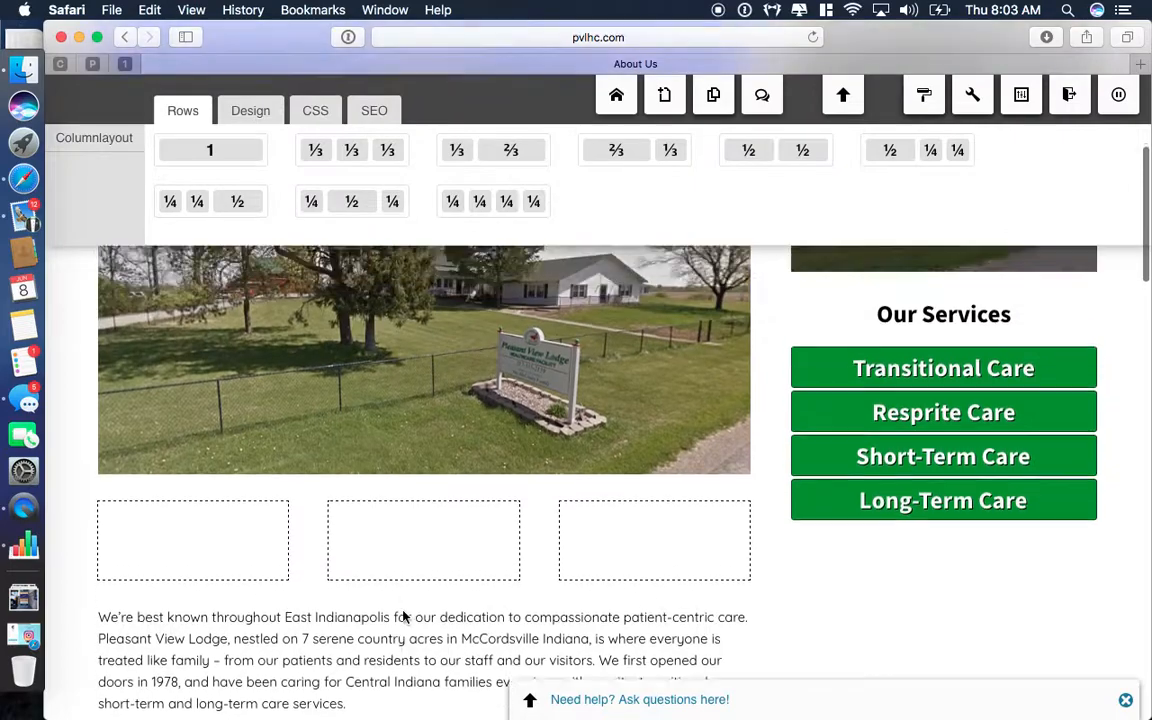
# Open the widget chooser for the new row's left empty column.
pyautogui.moveTo(453, 545)
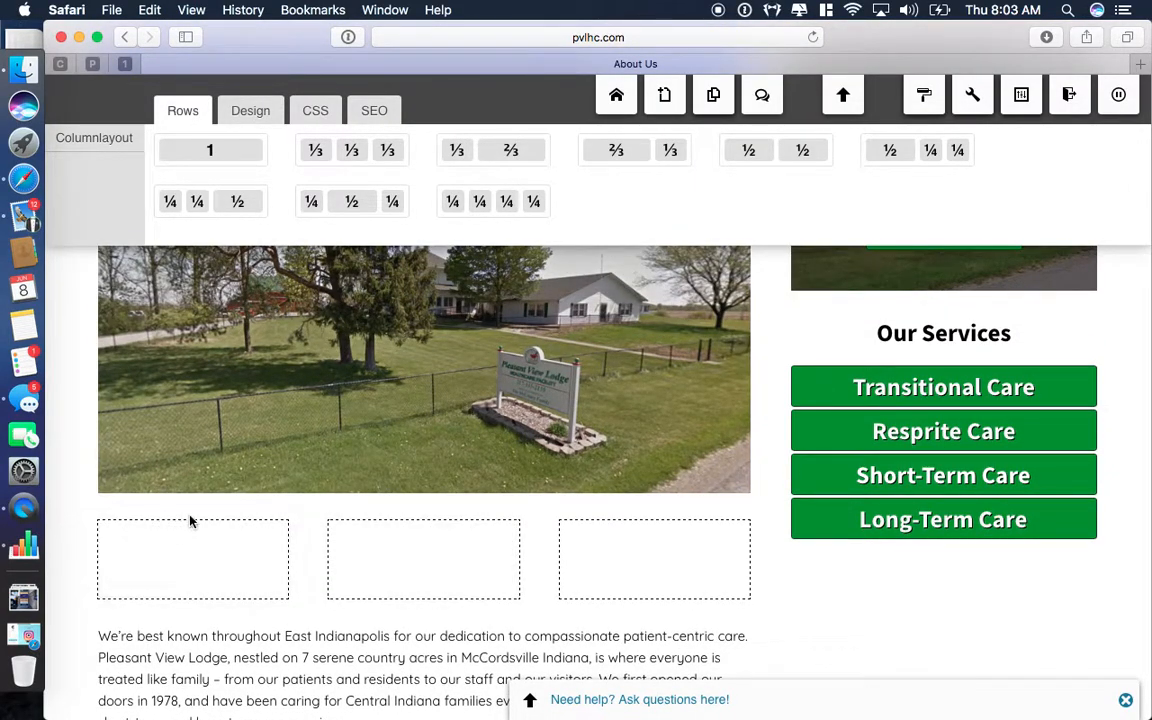
pyautogui.moveTo(242, 548)
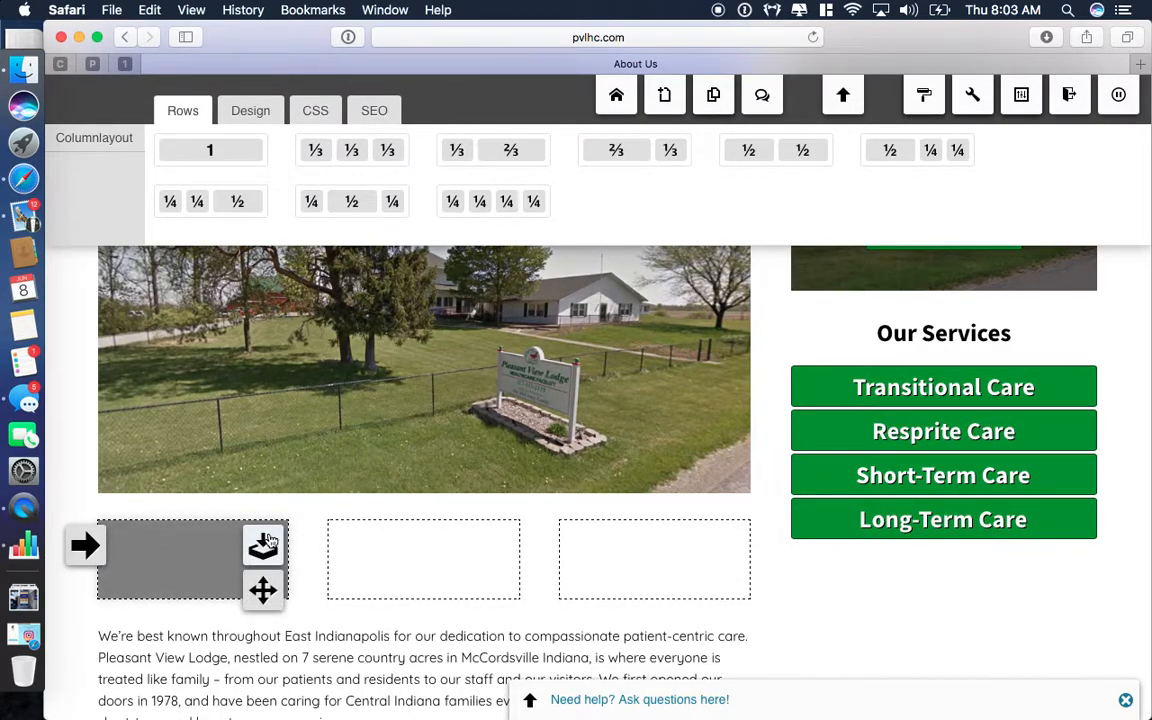
pyautogui.click(263, 548)
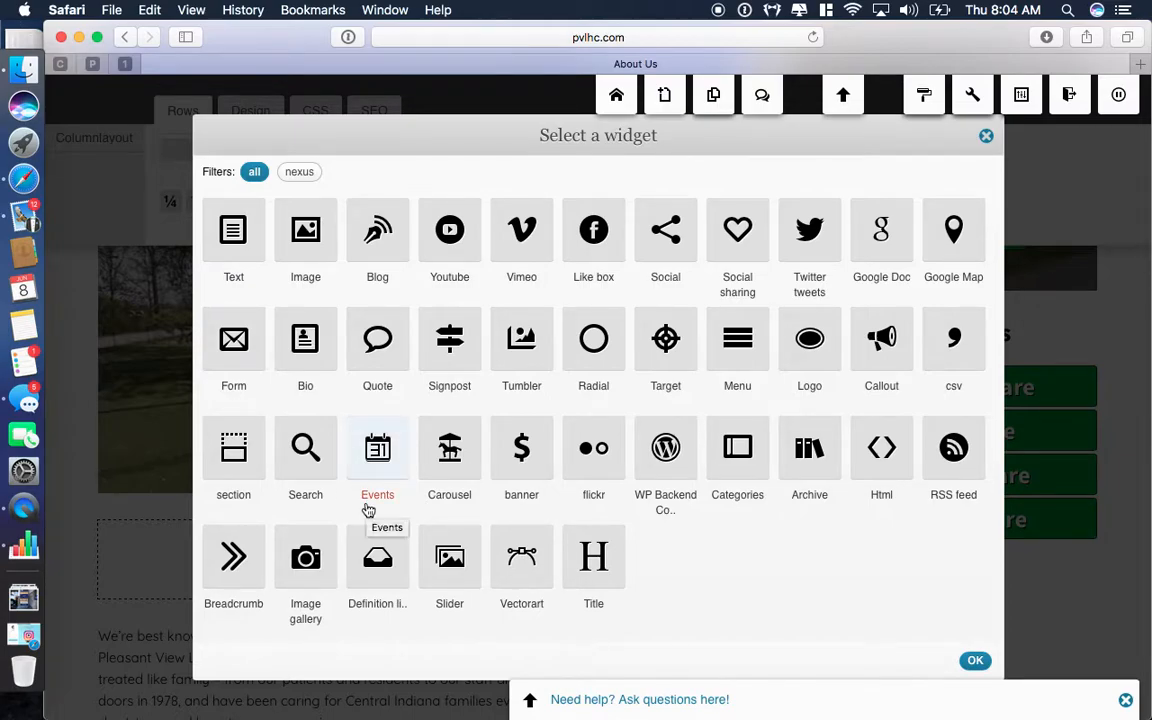
# Add an Image widget to the left column using the lodge Screen Shot picture.
pyautogui.click(306, 231)
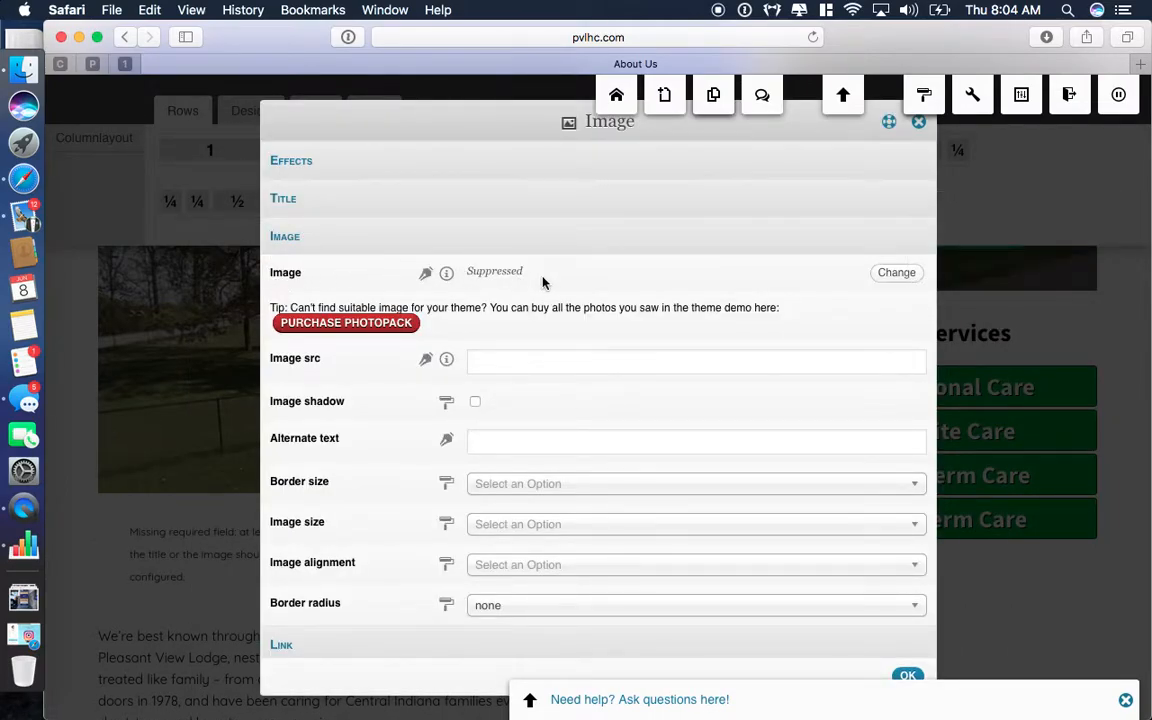
pyautogui.click(897, 273)
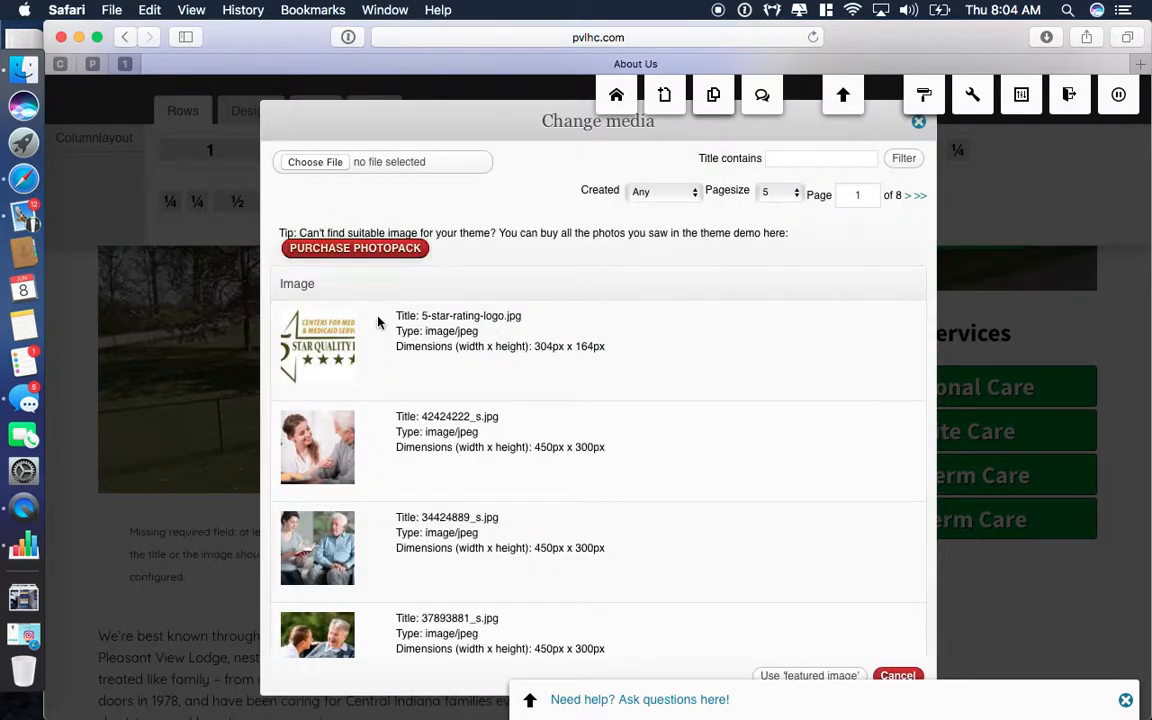
pyautogui.scroll(-5, 403, 402)
pyautogui.scroll(5, 447, 447)
pyautogui.scroll(-4, 447, 447)
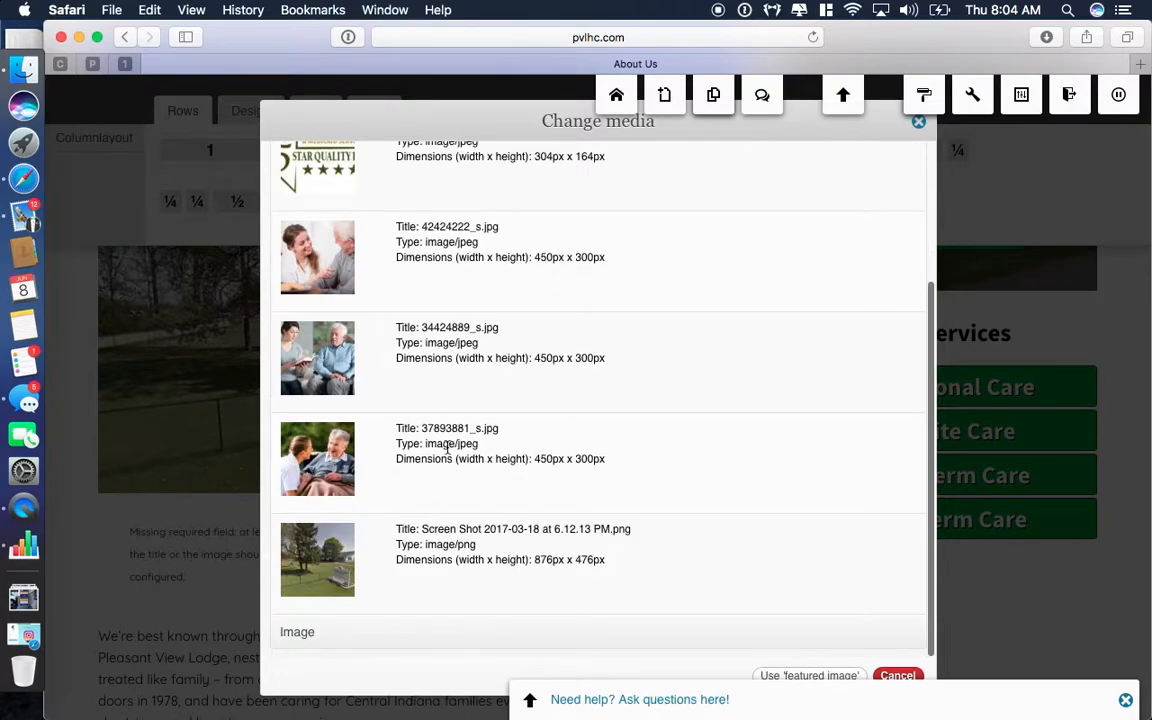
pyautogui.click(319, 570)
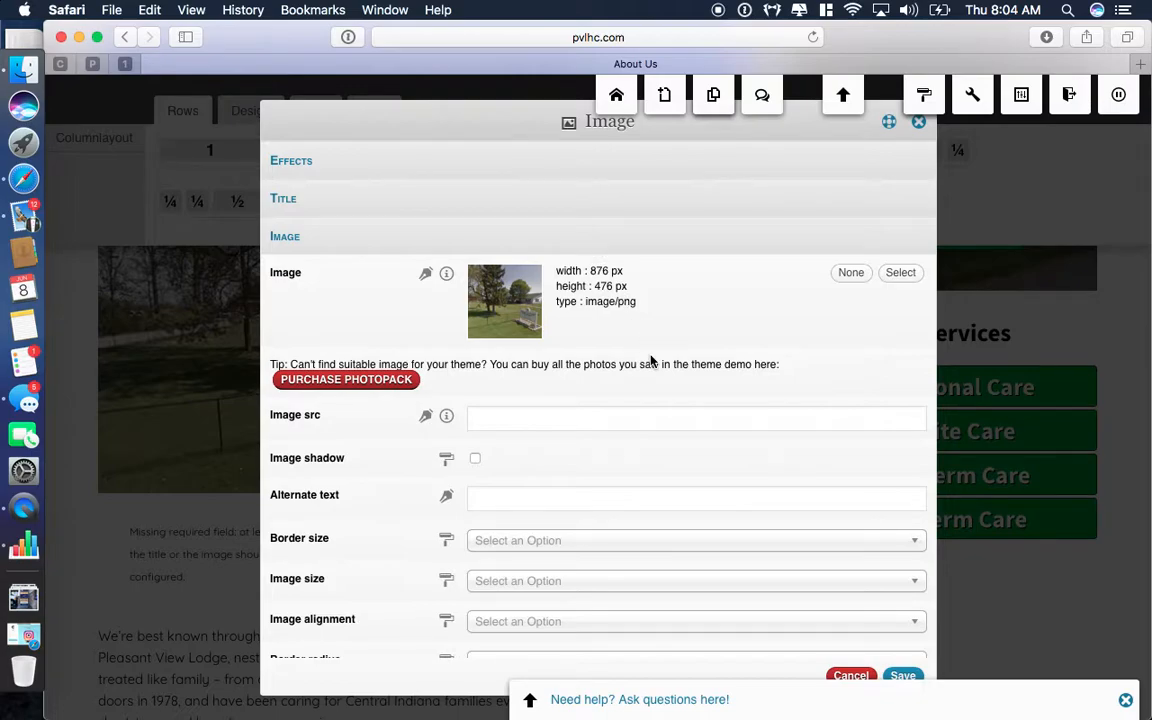
# Link the image to the 'Meet Central Indiana's Pleasant View Lodge' article and save the widget.
pyautogui.scroll(-5, 622, 470)
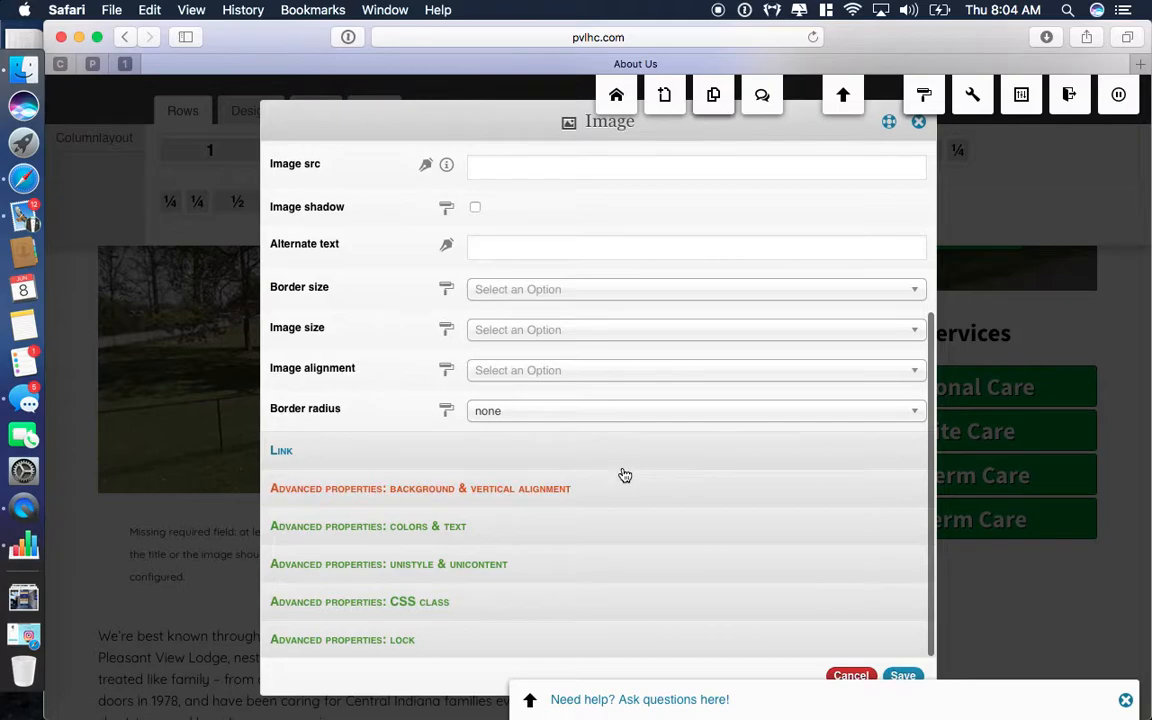
pyautogui.click(479, 459)
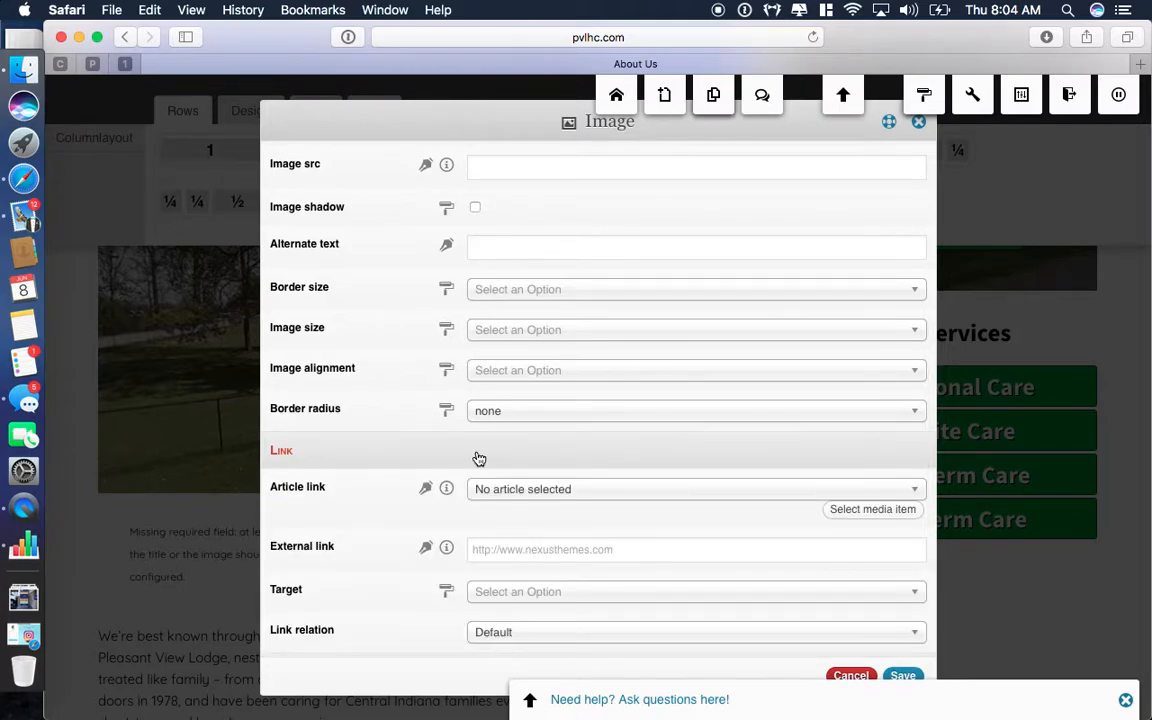
pyautogui.scroll(-3, 479, 459)
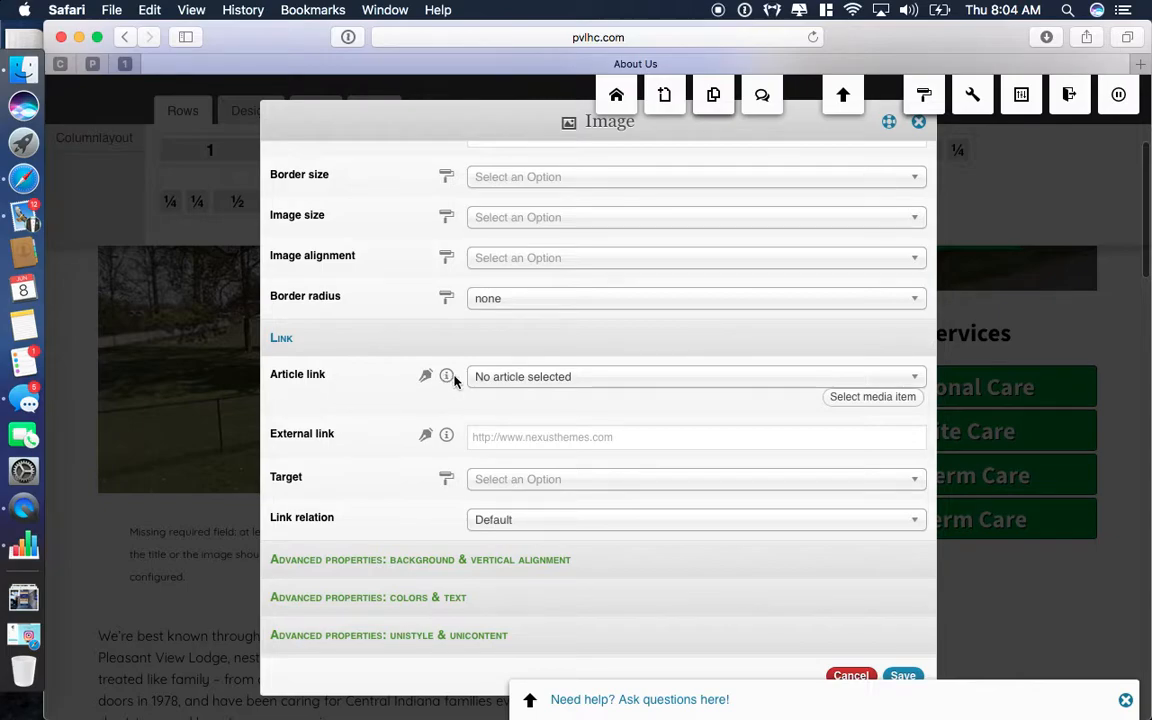
pyautogui.click(499, 378)
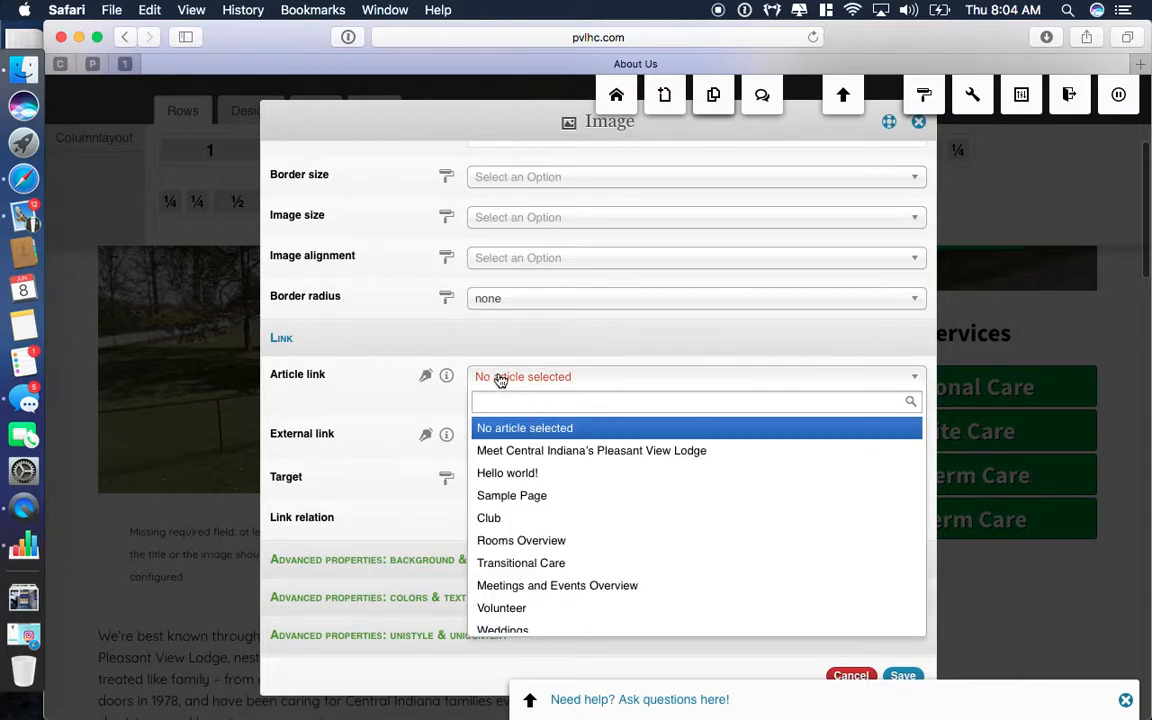
pyautogui.click(531, 451)
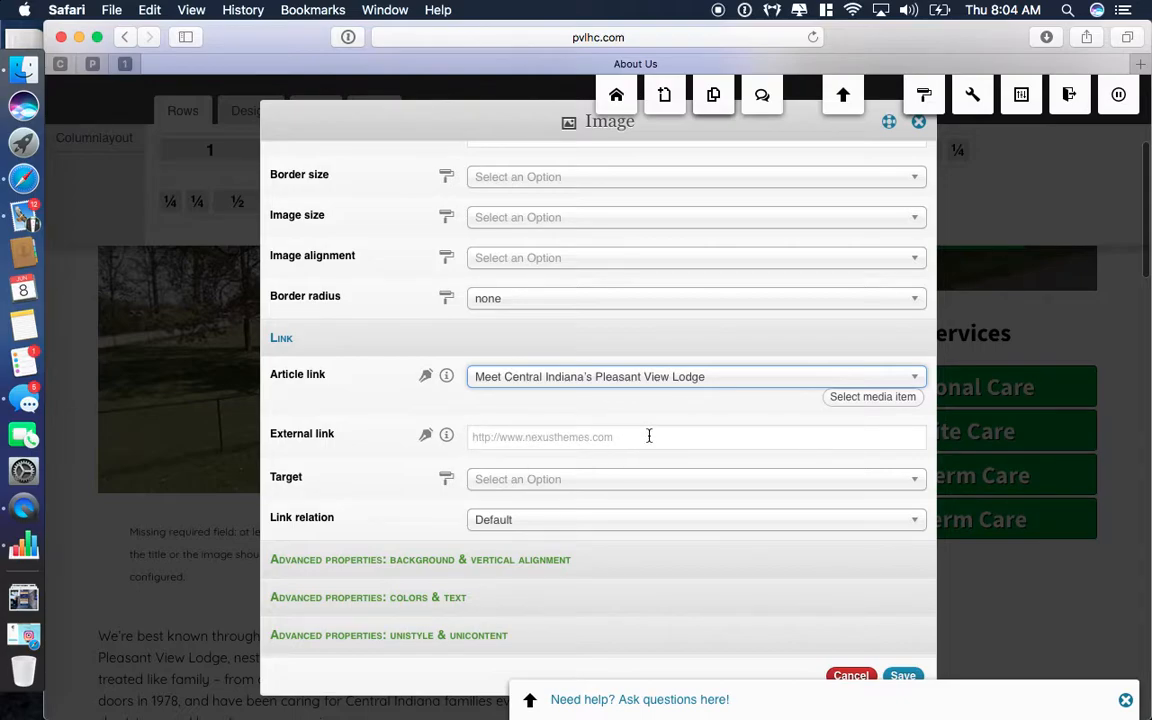
pyautogui.click(902, 677)
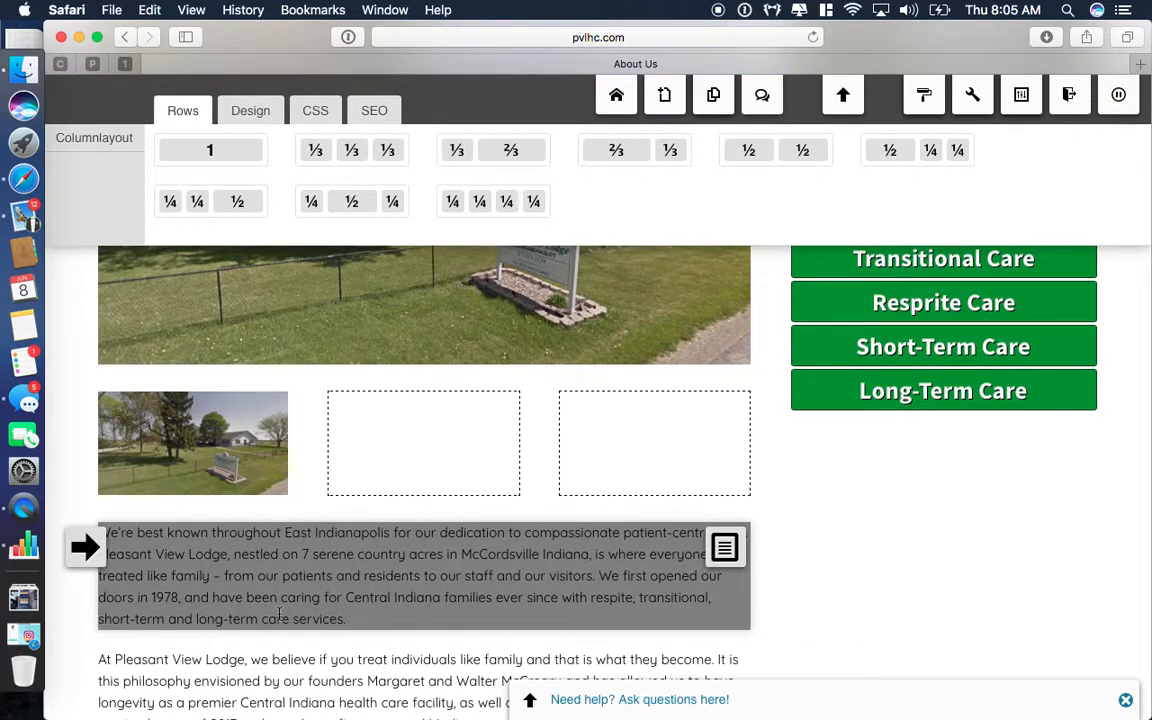
# Move the lodge thumbnail image into the middle column and back to the left.
pyautogui.moveTo(237, 442)
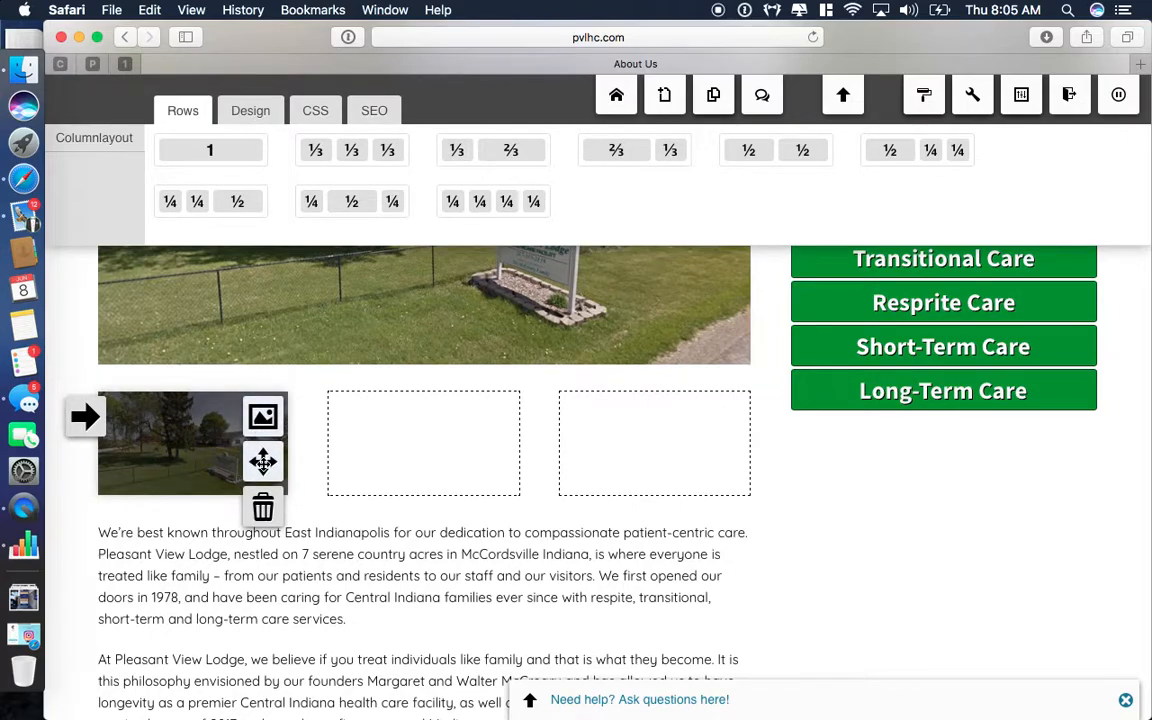
pyautogui.moveTo(263, 461); pyautogui.dragTo(420, 444)
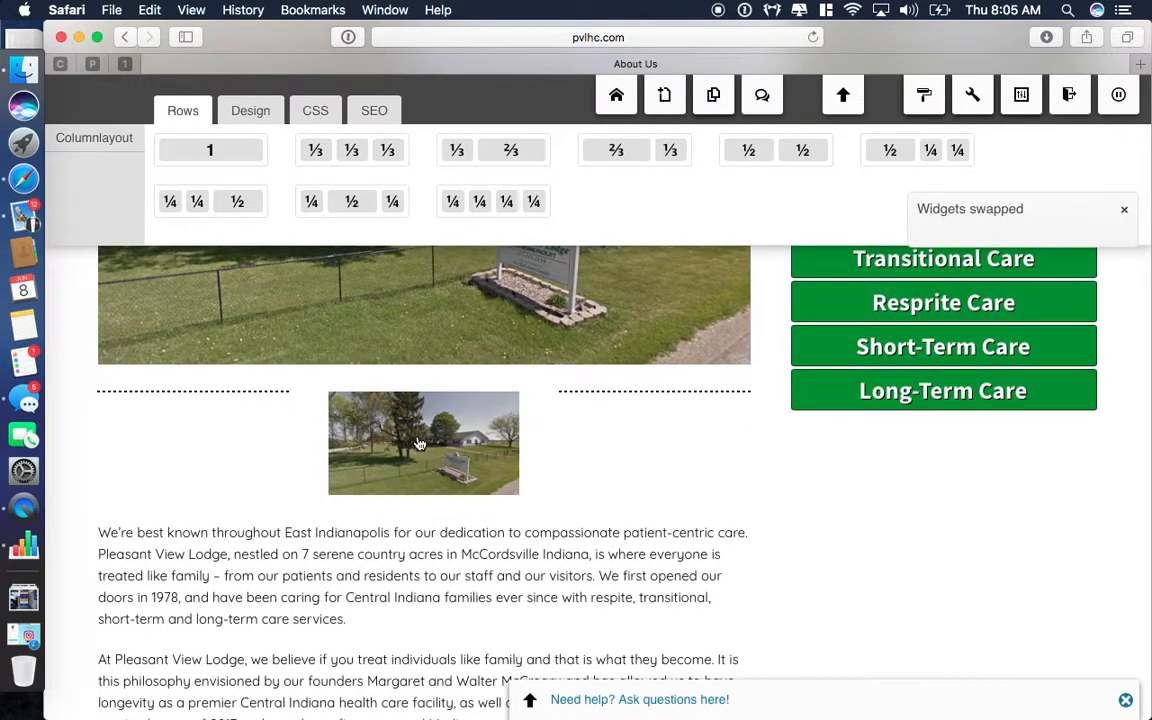
pyautogui.moveTo(494, 460); pyautogui.dragTo(250, 440)
# Move the thumbnail row above the large lodge photo, then back below it.
pyautogui.scroll(2, 246, 449)
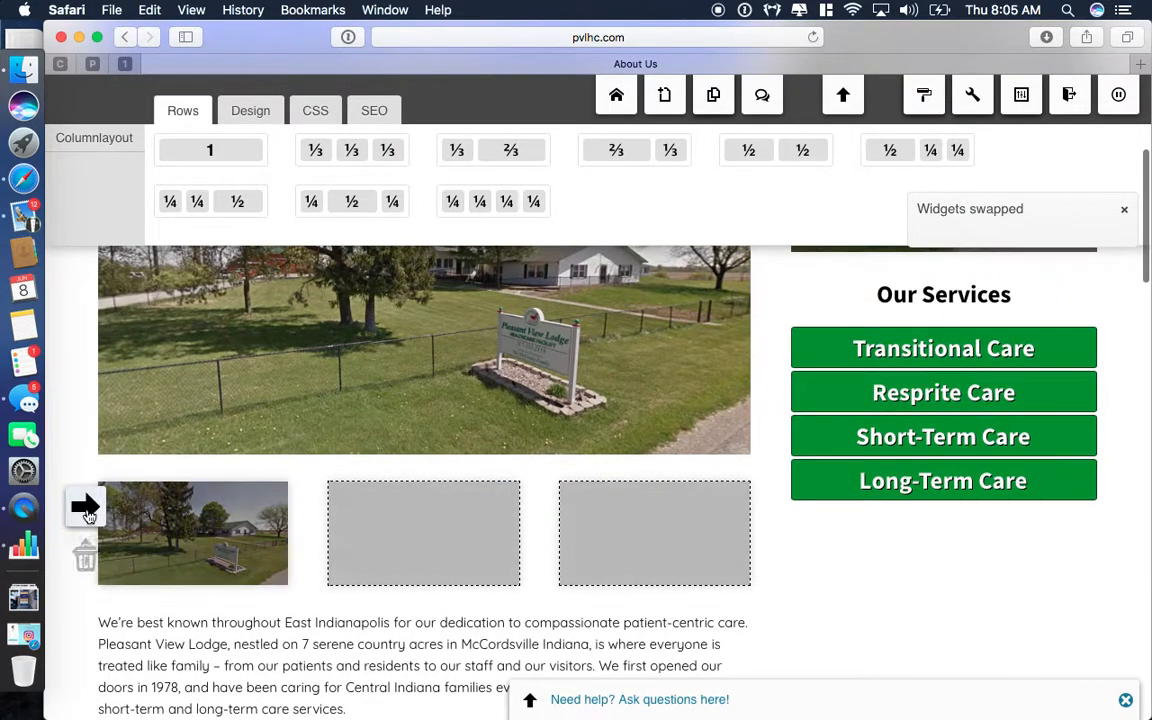
pyautogui.moveTo(88, 514)
pyautogui.moveTo(85, 551); pyautogui.dragTo(141, 501)
pyautogui.scroll(-4, 143, 503)
pyautogui.moveTo(93, 283)
pyautogui.moveTo(94, 322); pyautogui.dragTo(112, 700)
# Copy the left-column lodge photo image widget with Ctrl+C.
pyautogui.scroll(-4, 112, 700)
pyautogui.scroll(-2, 112, 700)
pyautogui.moveTo(157, 453)
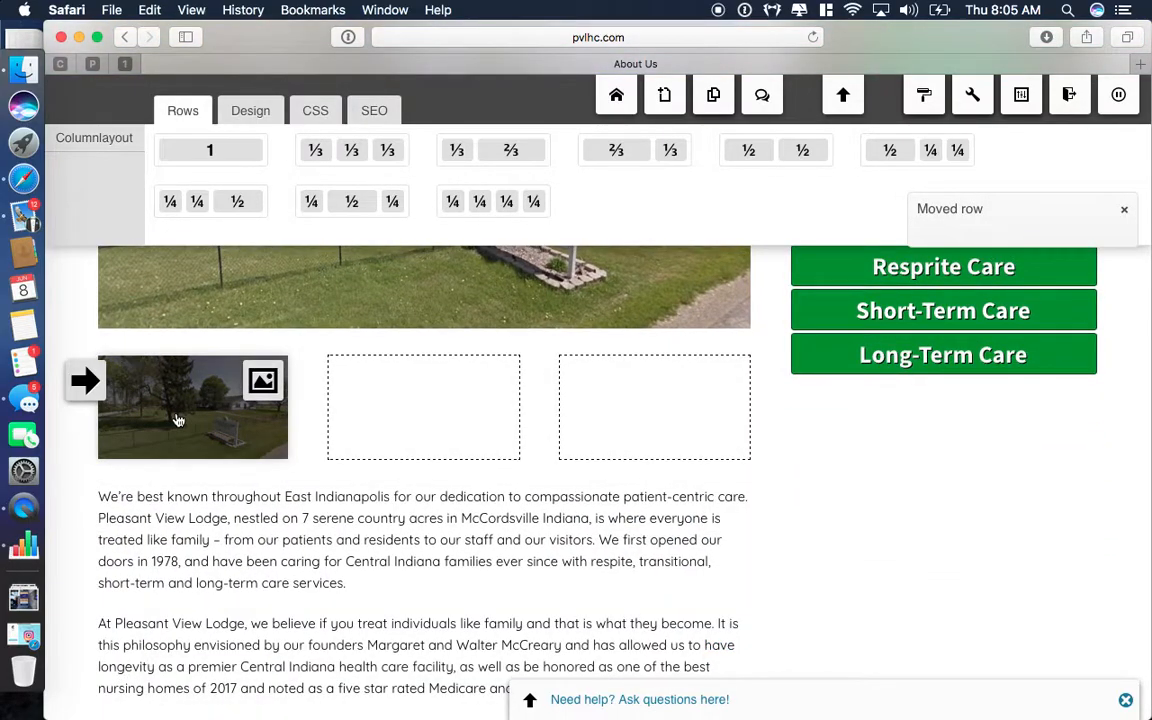
pyautogui.moveTo(66, 509)
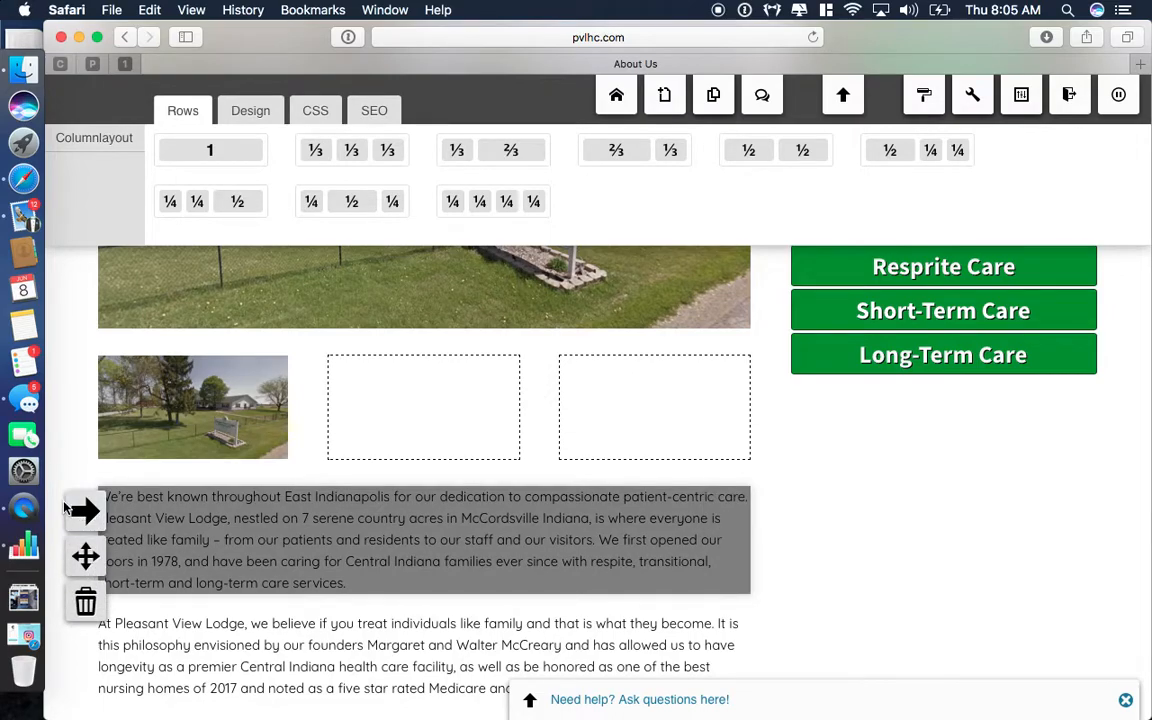
pyautogui.moveTo(199, 428)
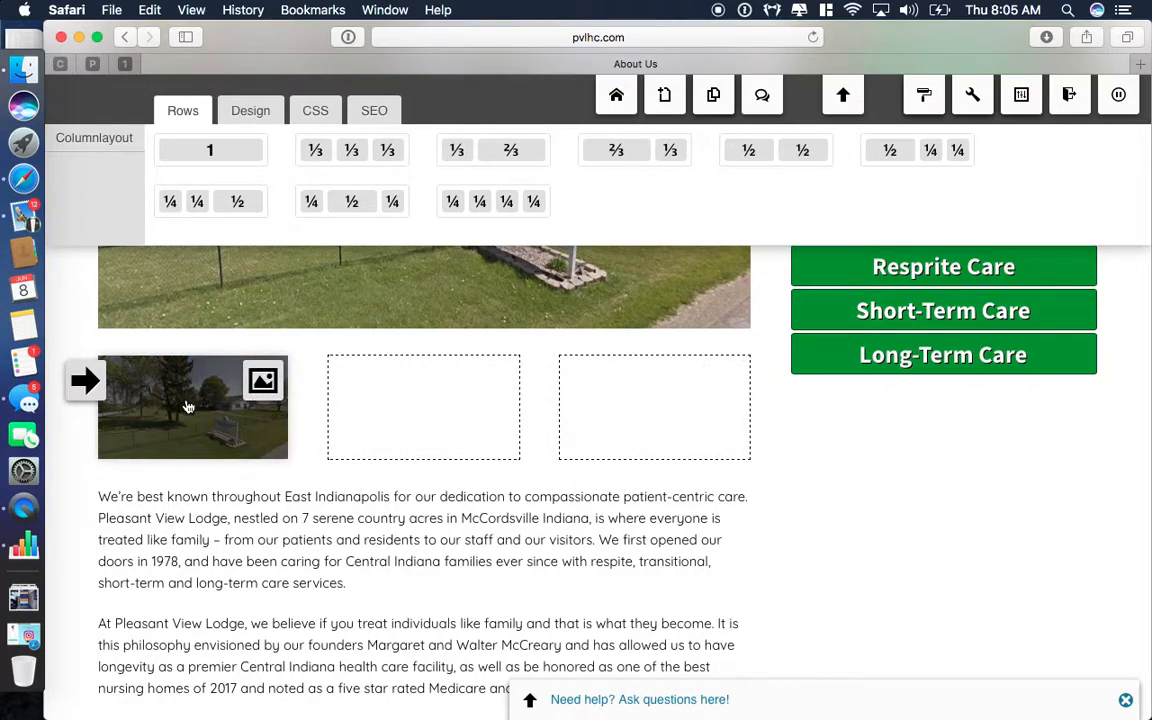
pyautogui.hotkey('ctrl', 'c')
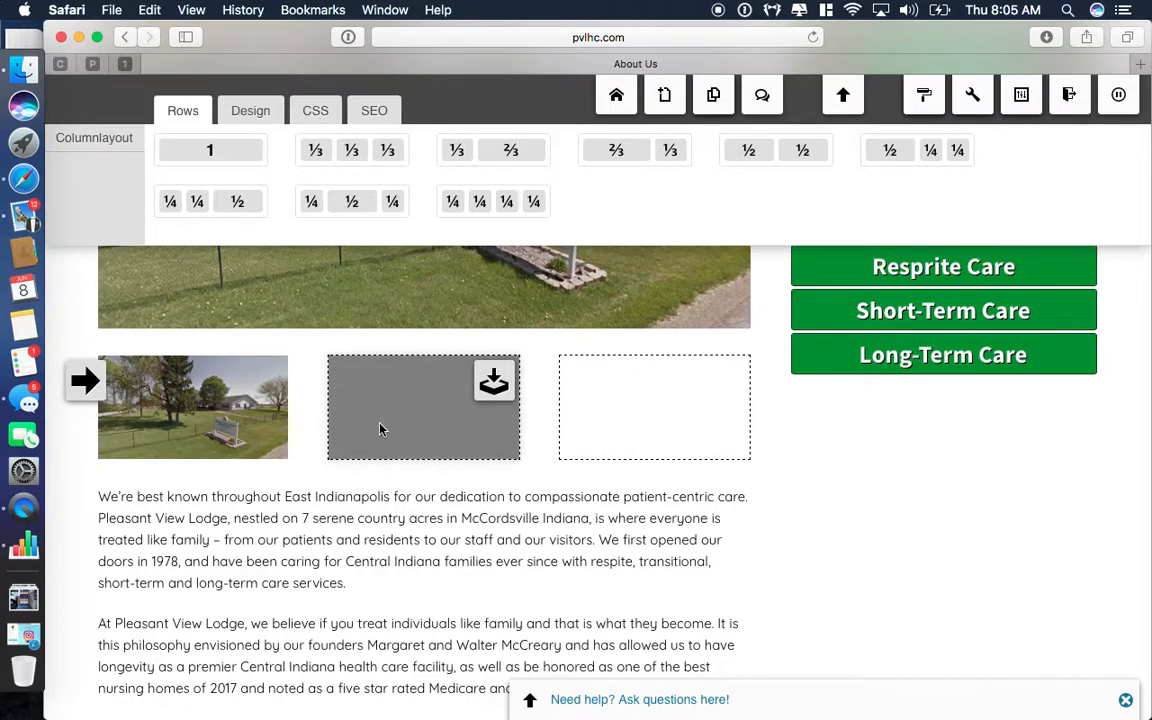
# Paste the lodge image widget into the middle and right columns.
pyautogui.hotkey('ctrl', 'v')
pyautogui.scroll(1, 437, 418)
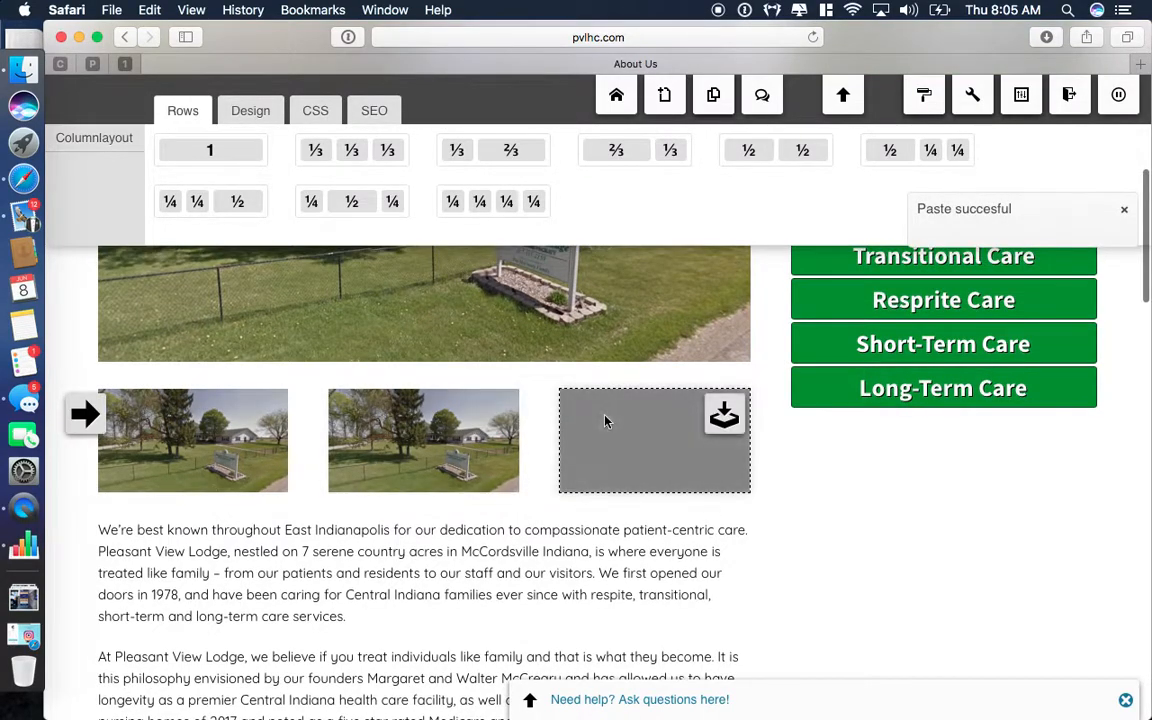
pyautogui.hotkey('ctrl', 'v')
pyautogui.scroll(-3, 620, 490)
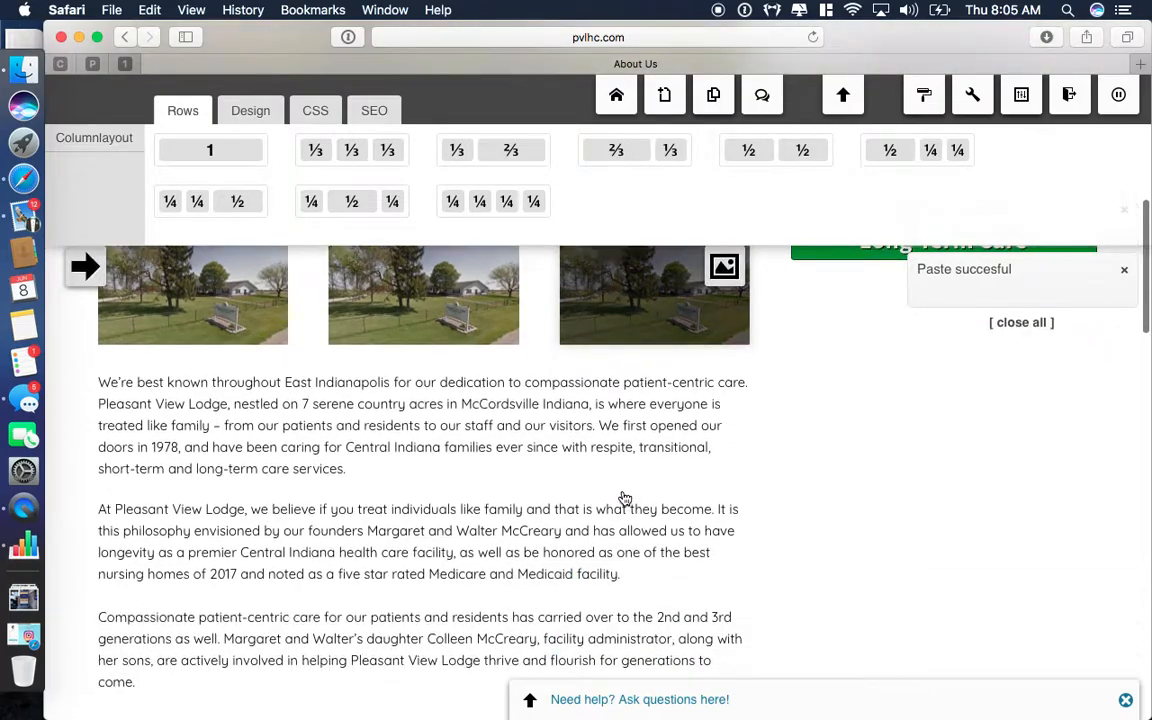
pyautogui.scroll(3, 622, 497)
# Delete the image widget from the left column and confirm.
pyautogui.moveTo(262, 410)
pyautogui.click(262, 500)
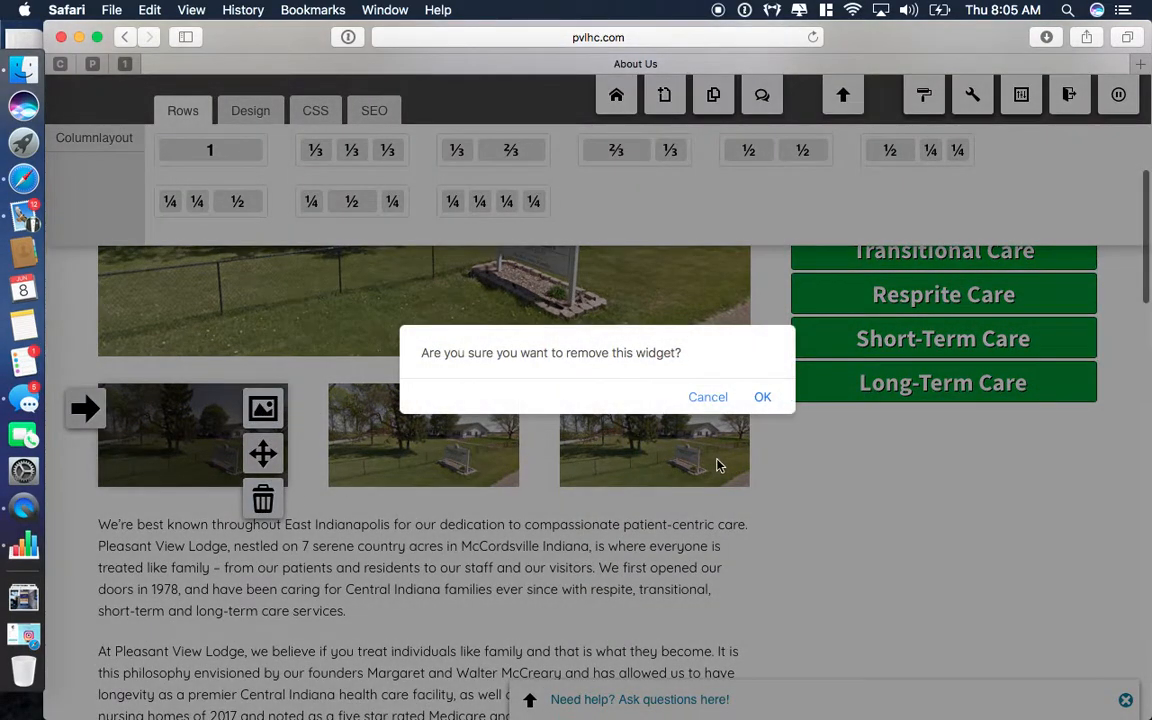
pyautogui.click(762, 398)
# Delete the whole three-column thumbnail row and confirm with OK.
pyautogui.moveTo(261, 432)
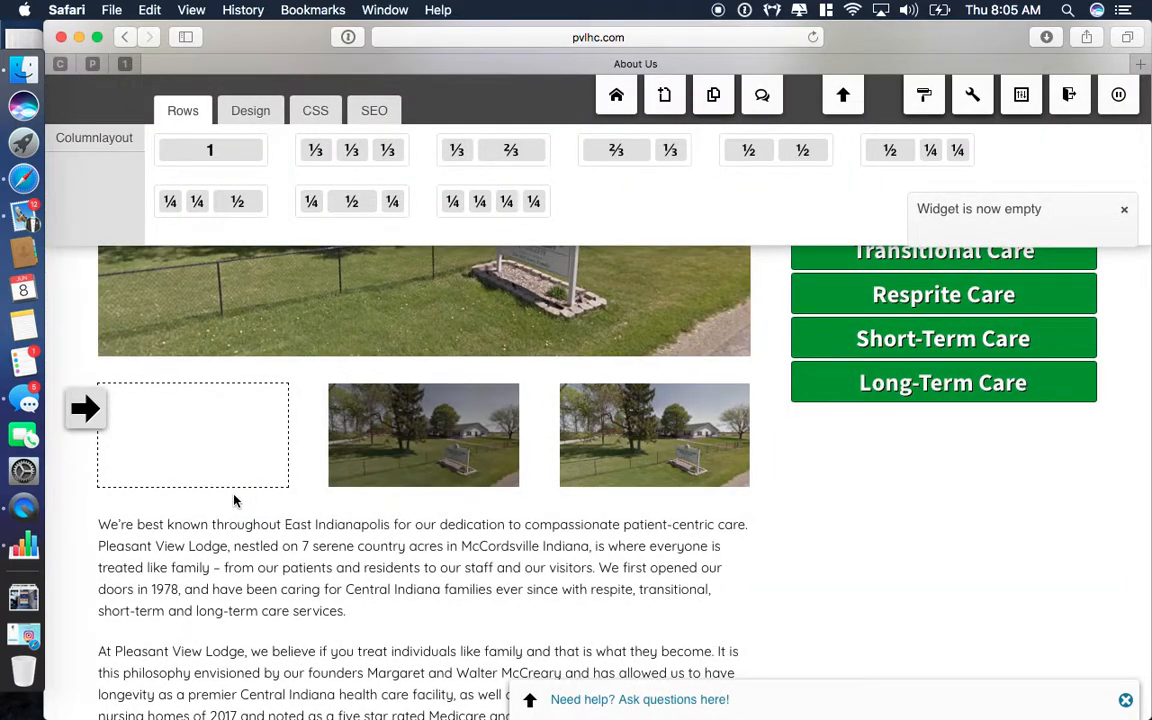
pyautogui.moveTo(94, 418)
pyautogui.click(87, 492)
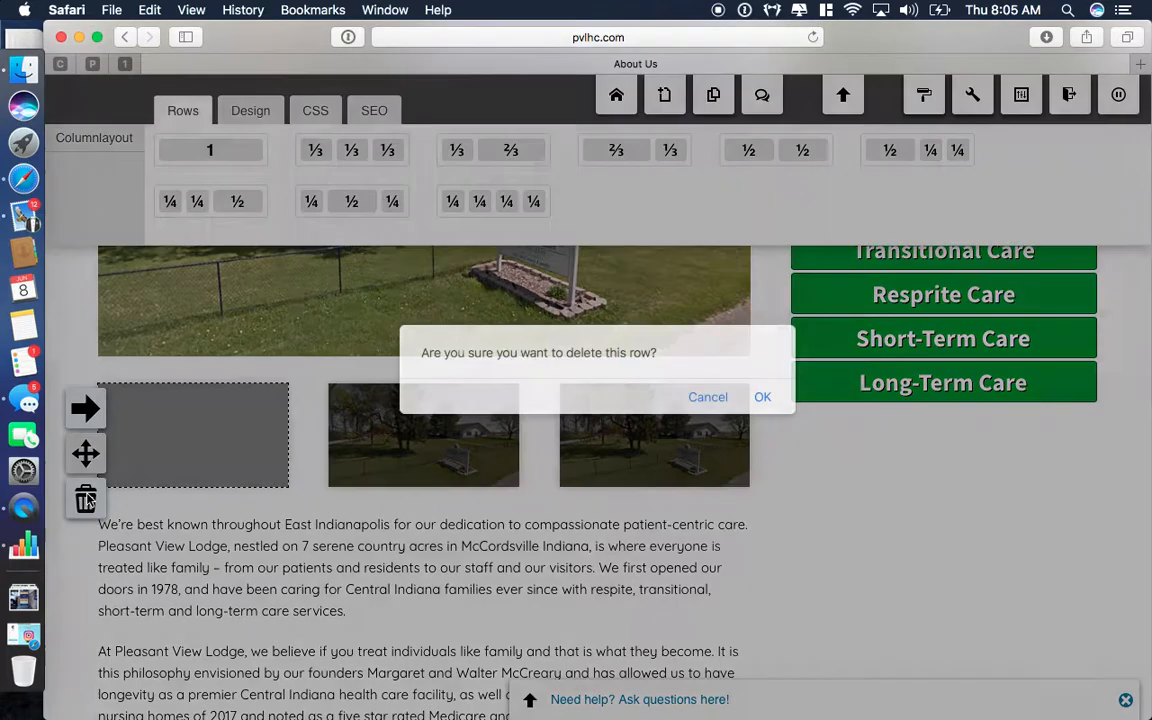
pyautogui.click(762, 398)
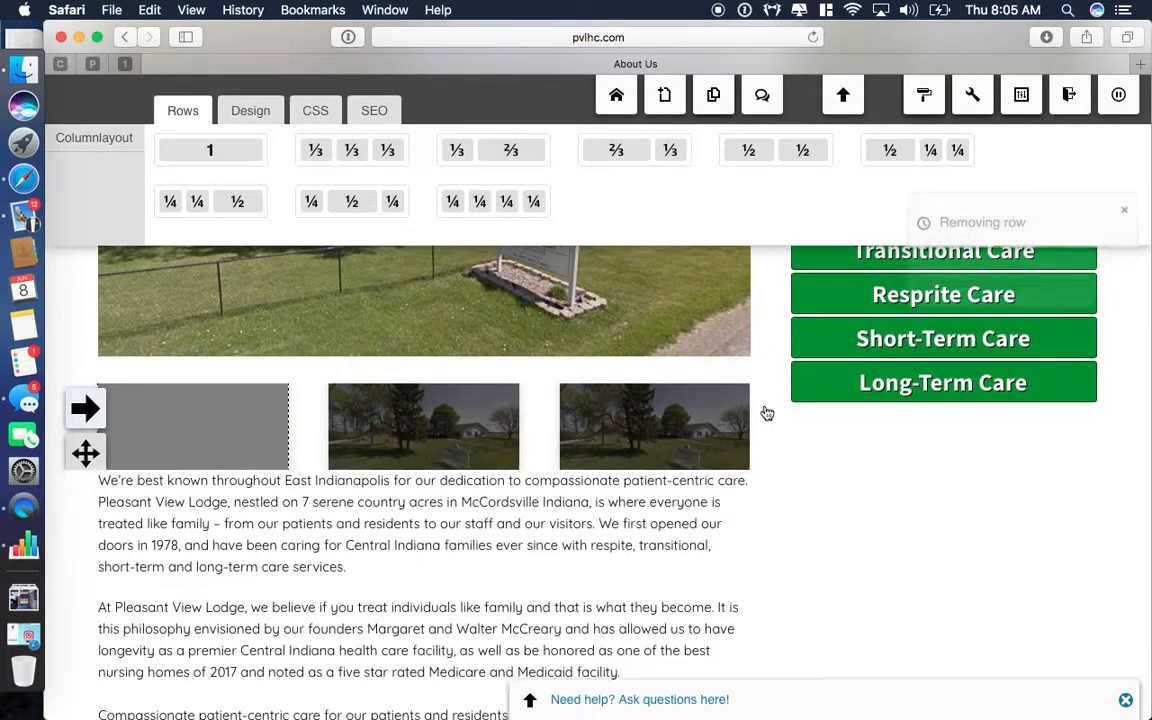
pyautogui.scroll(3, 767, 413)
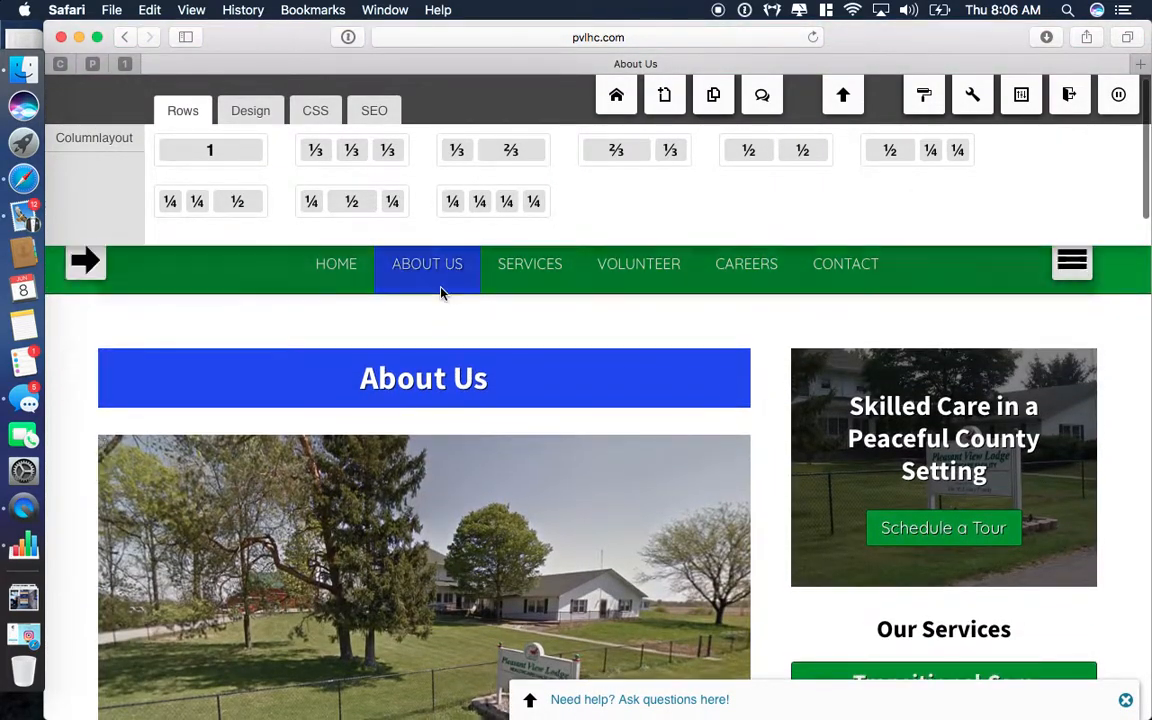
# Reopen the About Us page, look through it, and show the Rows layout options.
pyautogui.click(338, 279)
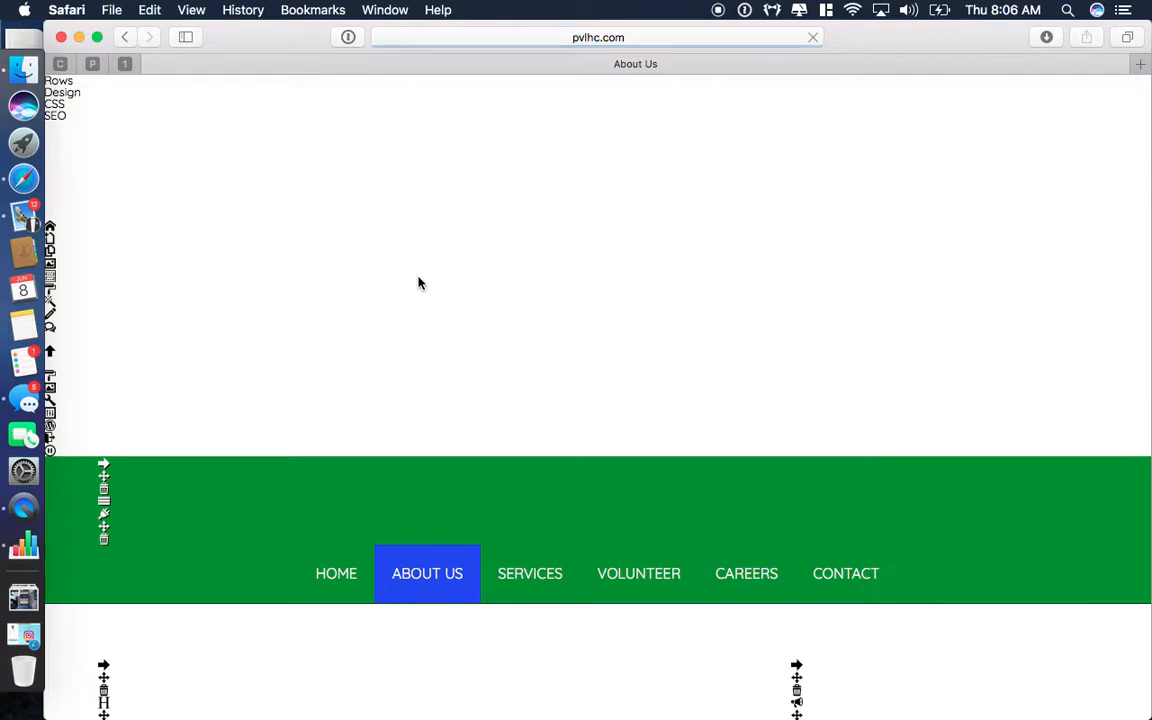
pyautogui.scroll(-3, 420, 283)
pyautogui.scroll(3, 524, 445)
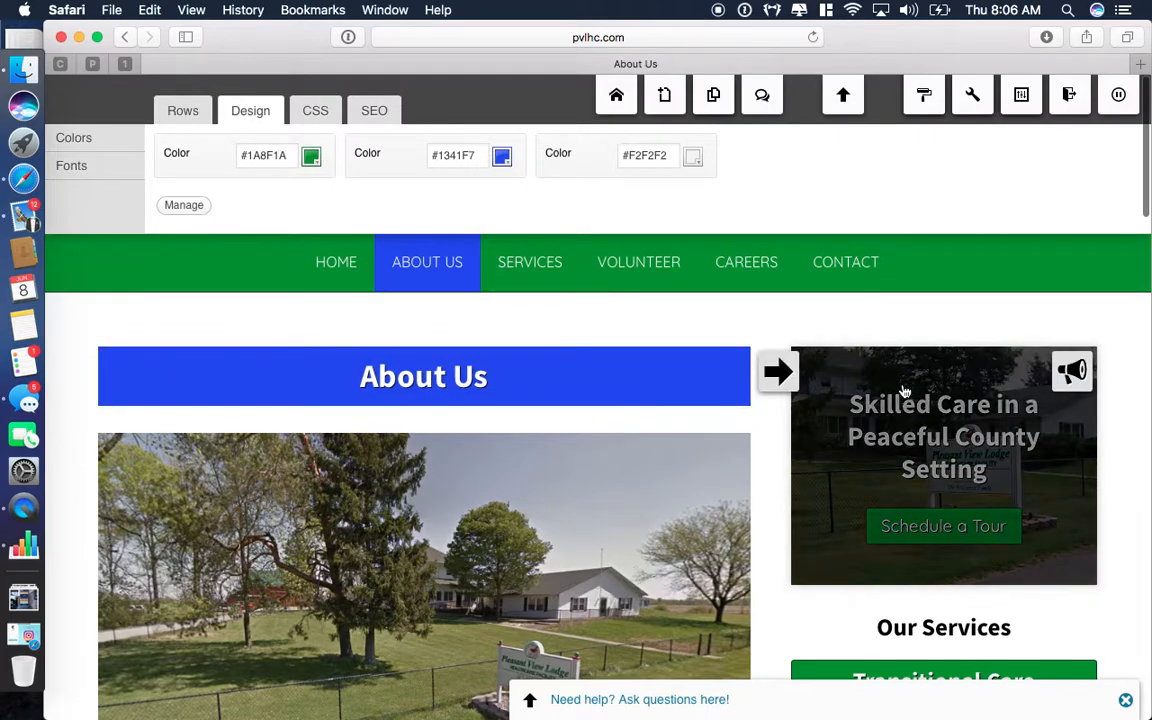
pyautogui.scroll(-5, 913, 517)
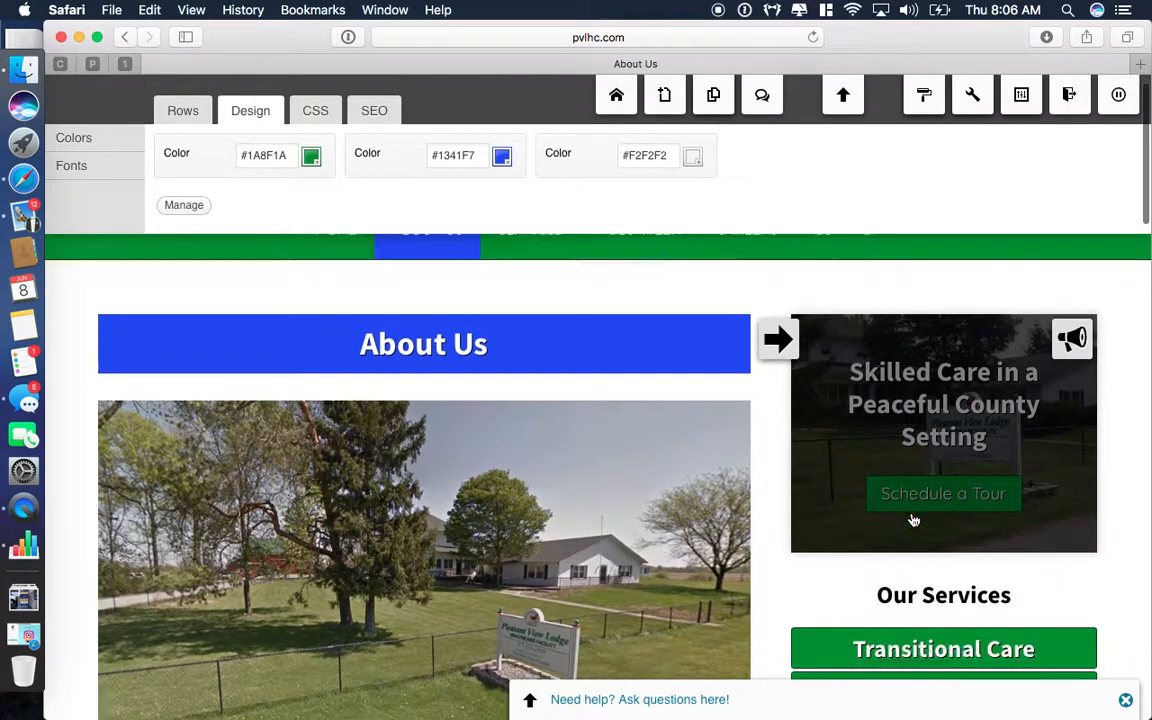
pyautogui.scroll(-10, 958, 539)
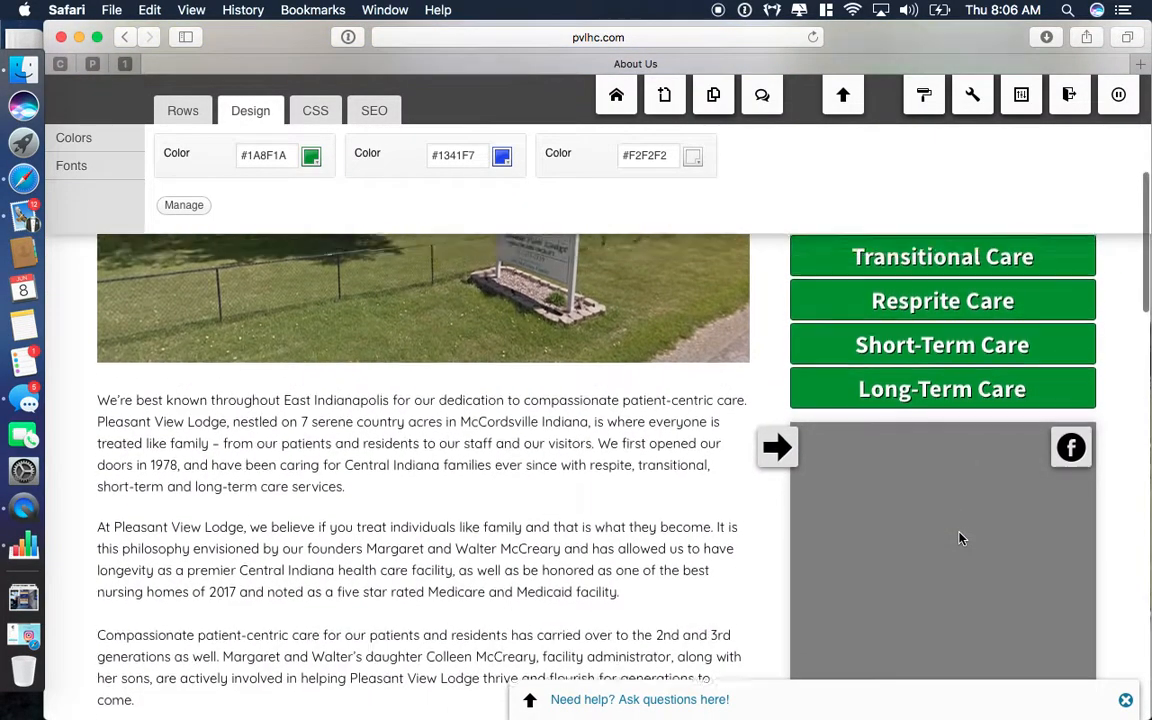
pyautogui.scroll(10, 958, 539)
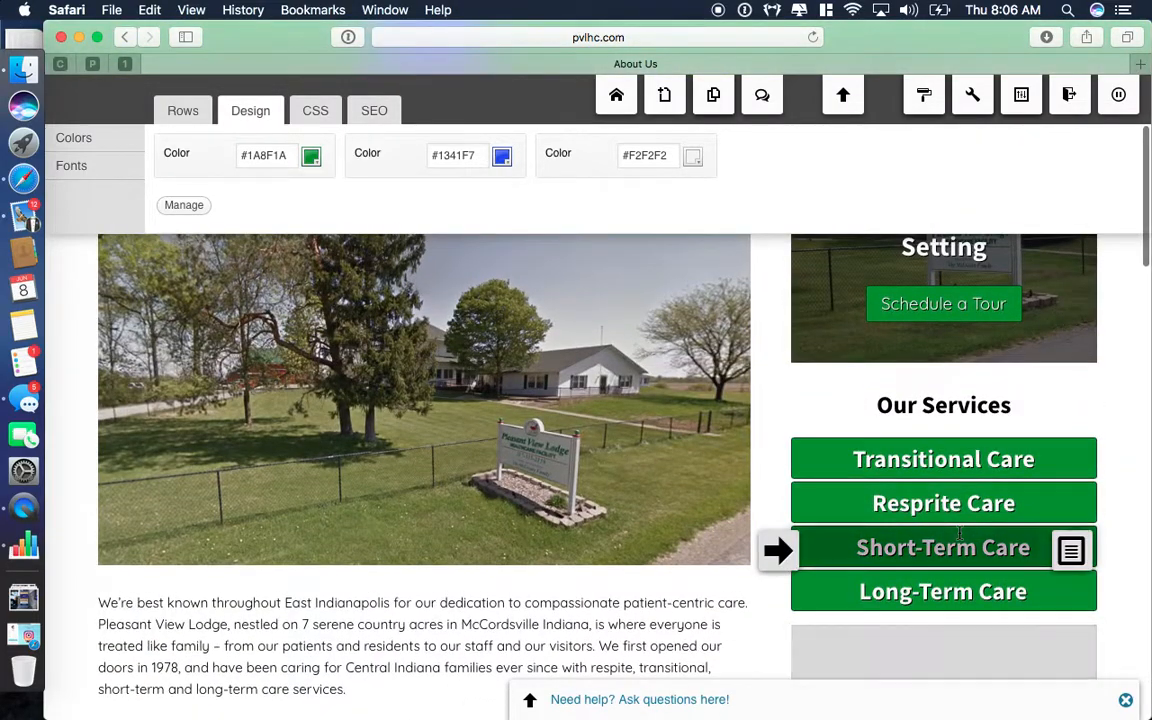
pyautogui.scroll(2, 946, 444)
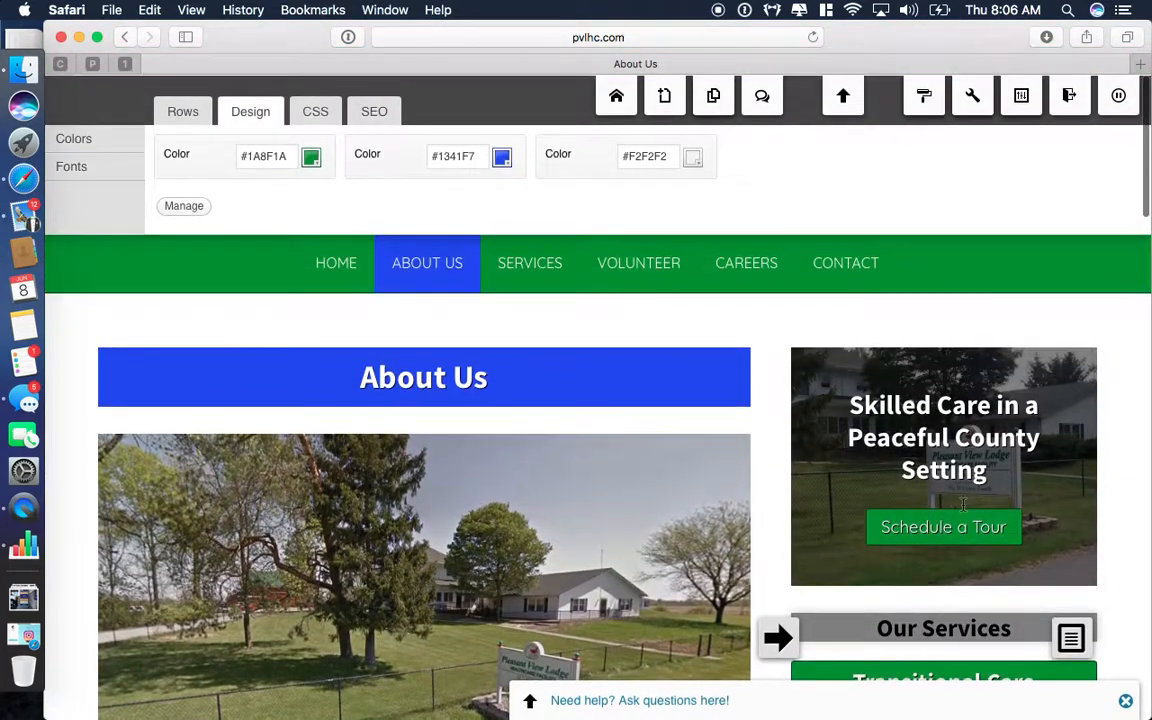
pyautogui.scroll(-4, 965, 512)
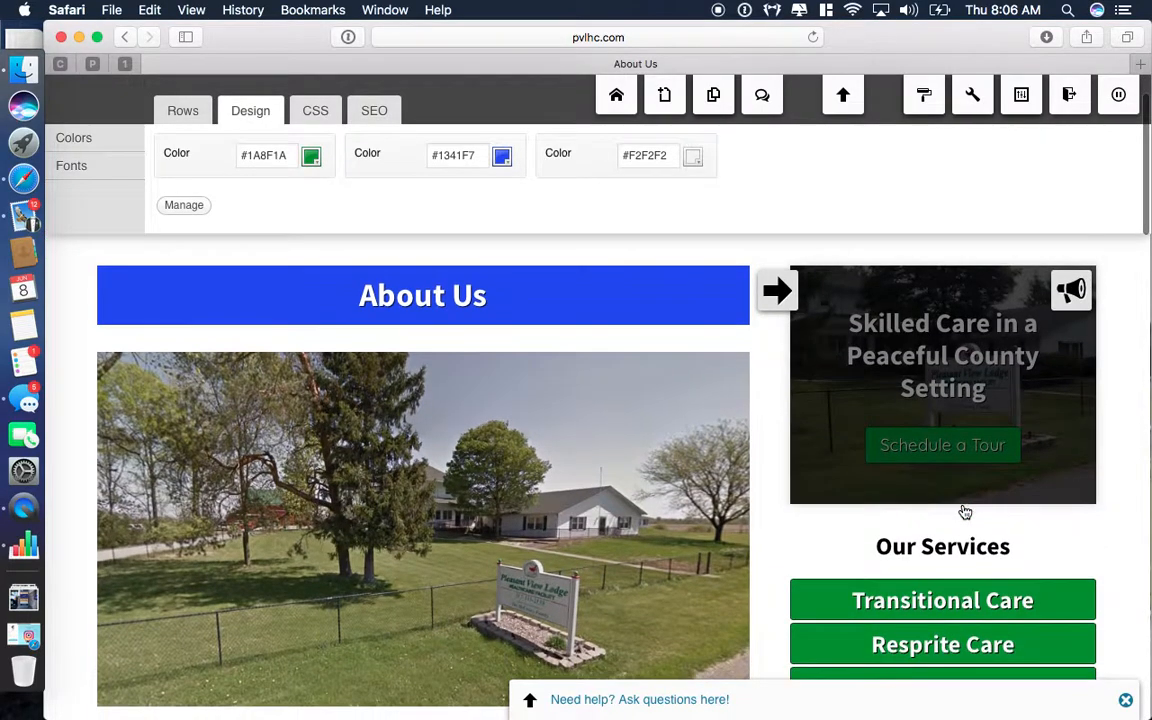
pyautogui.scroll(3, 965, 512)
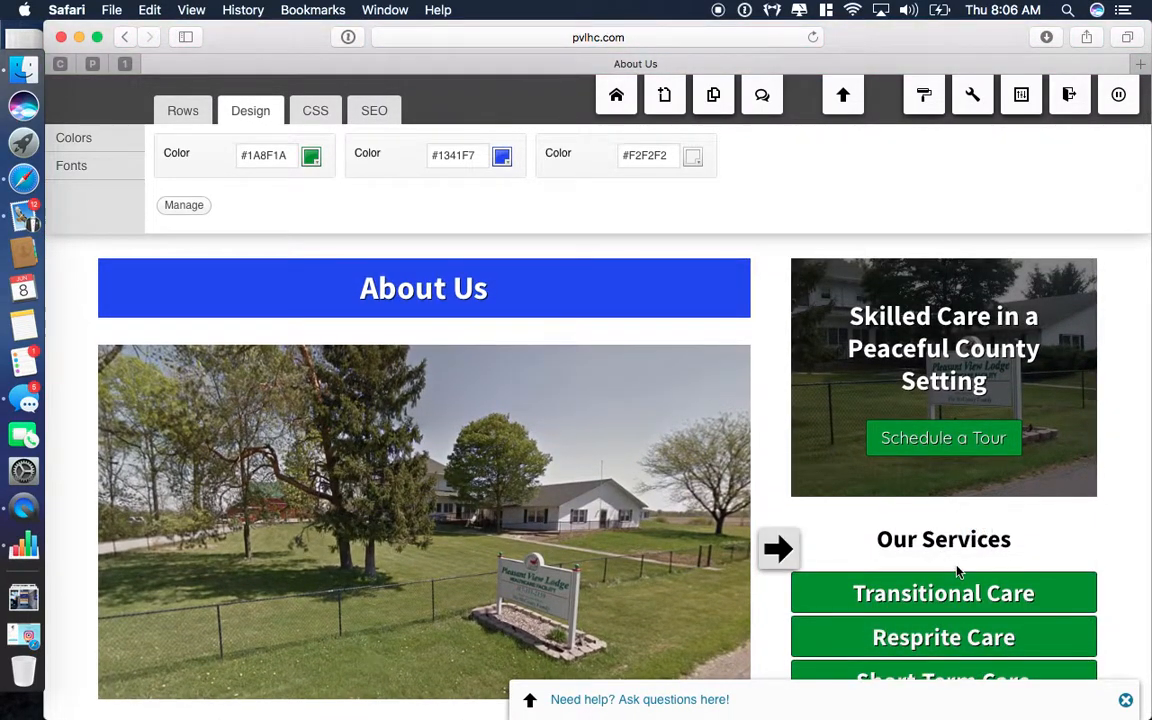
pyautogui.scroll(-5, 958, 560)
pyautogui.click(178, 111)
# Place a one-column row under the Long-Term Care button.
pyautogui.moveTo(231, 149); pyautogui.dragTo(916, 508)
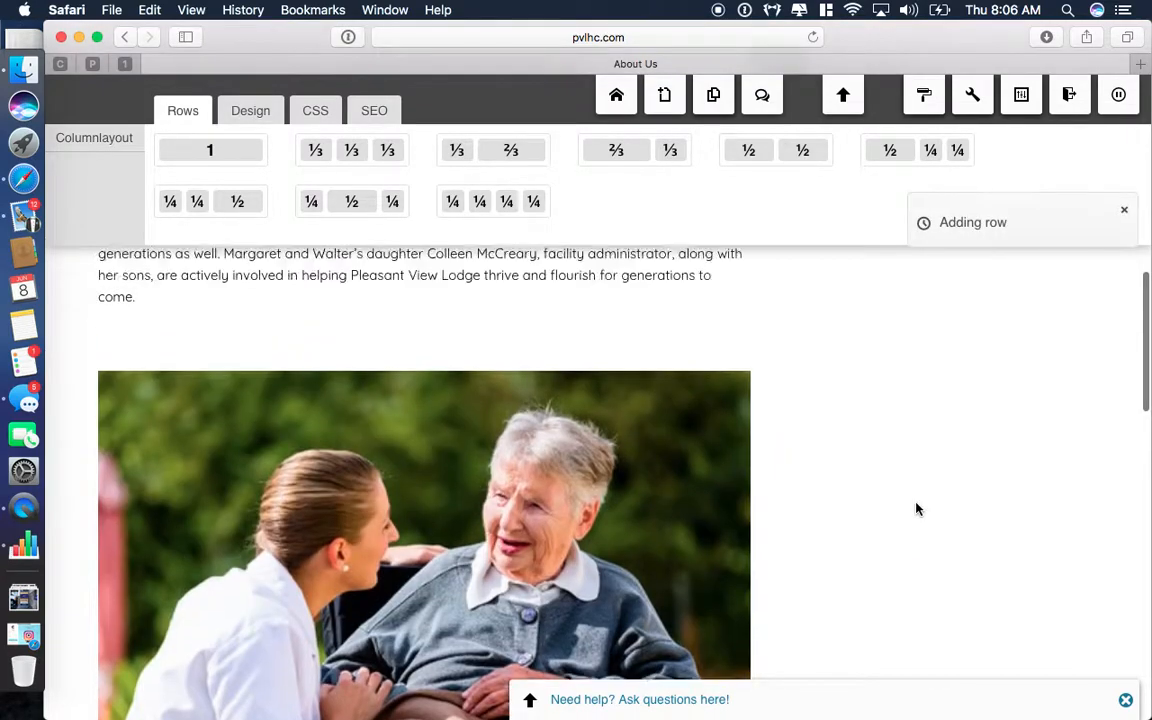
pyautogui.scroll(5, 916, 508)
pyautogui.moveTo(1080, 320)
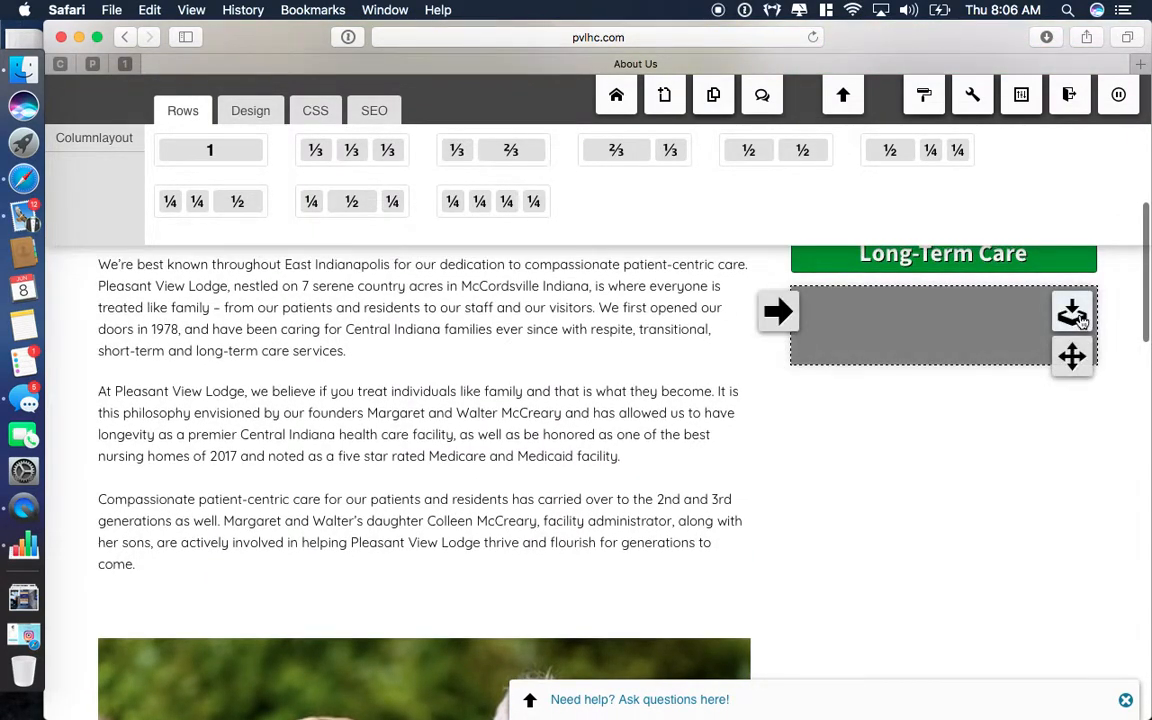
pyautogui.scroll(1, 1080, 320)
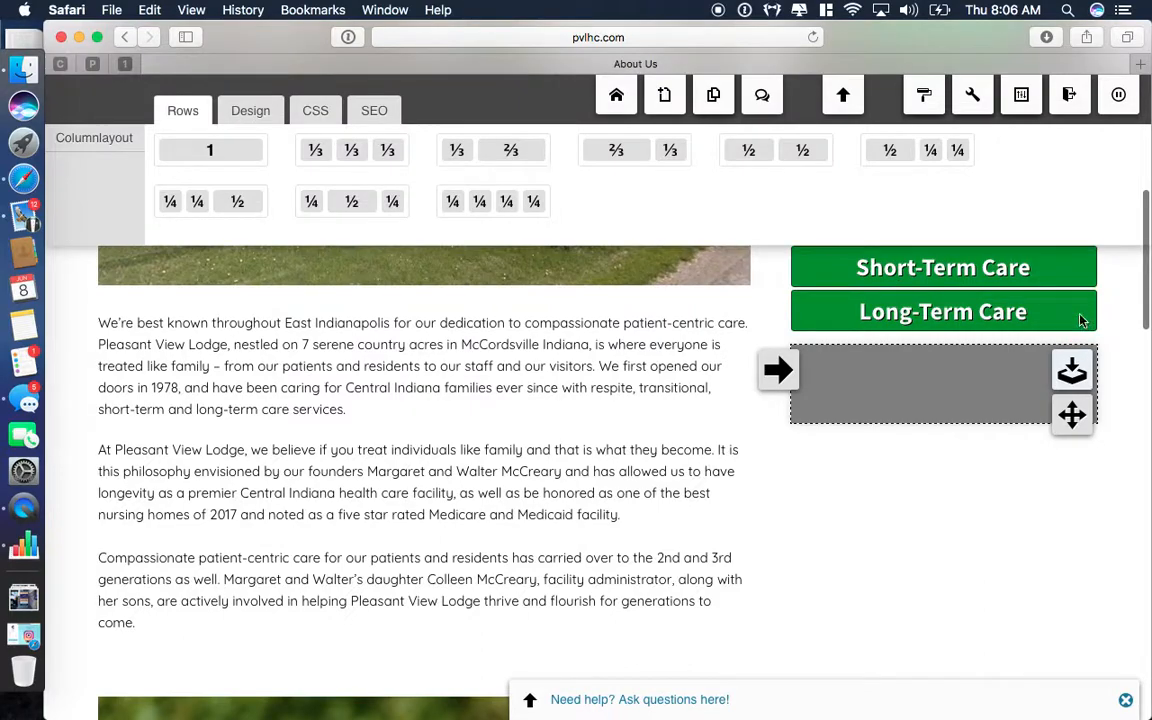
# Add a Text widget titled 'this is a test' to the new row and save it.
pyautogui.click(1073, 374)
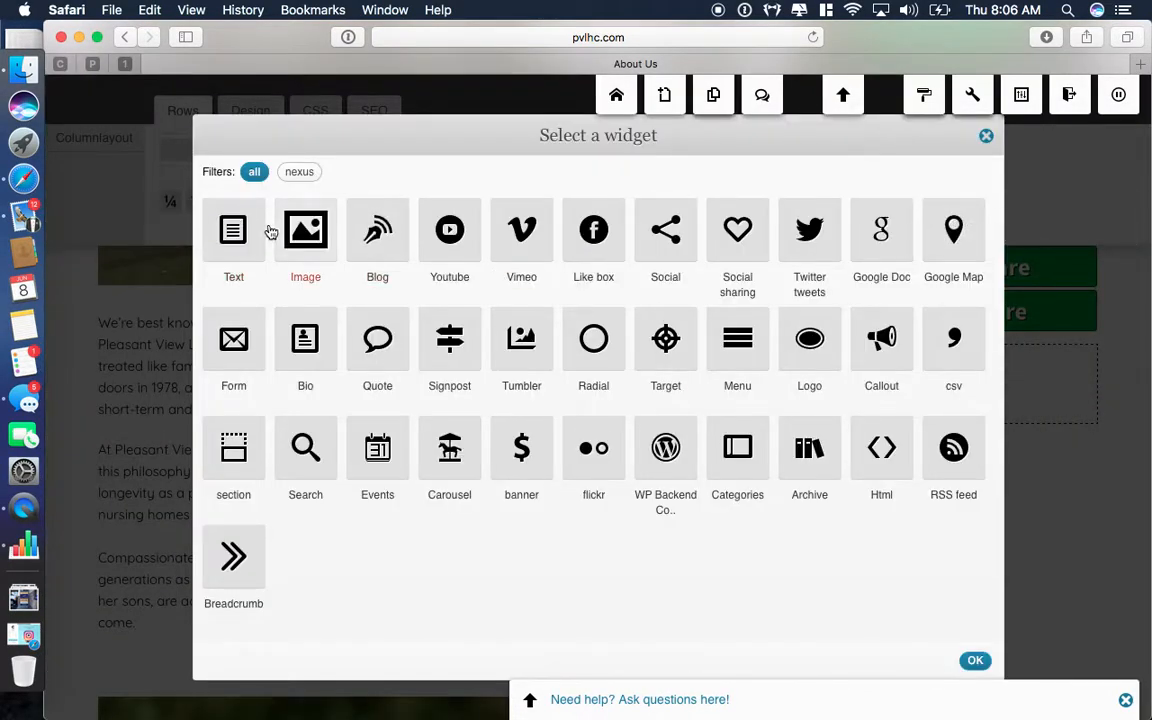
pyautogui.click(233, 232)
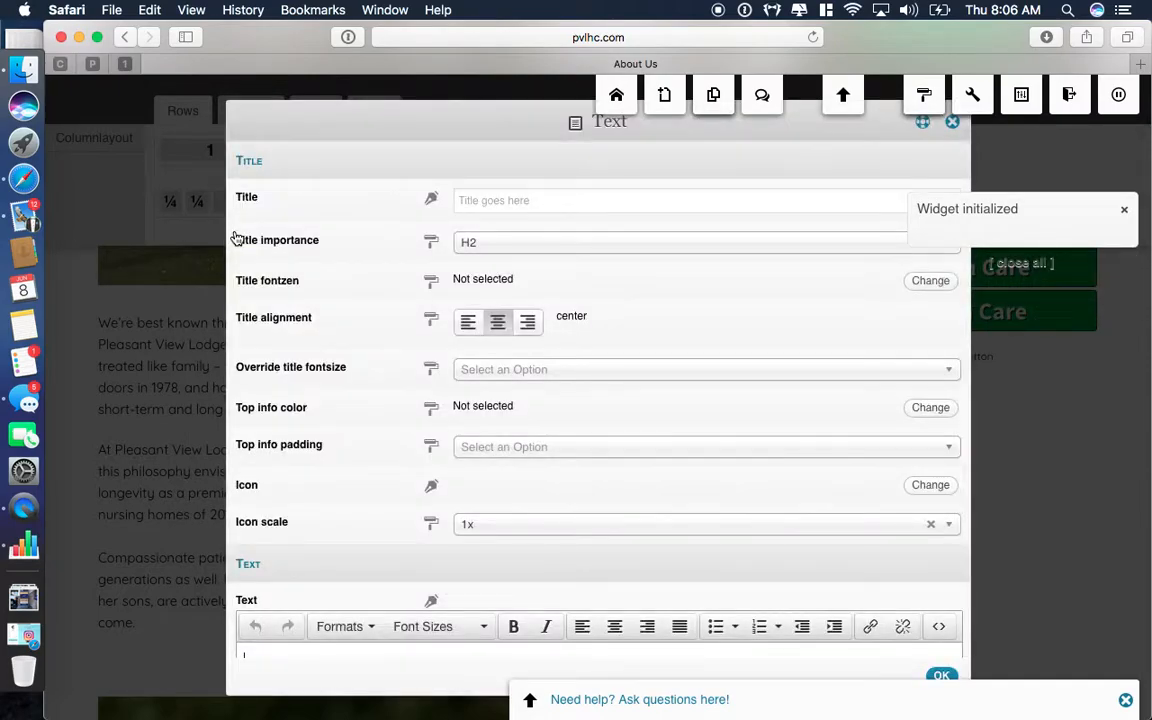
pyautogui.click(518, 203)
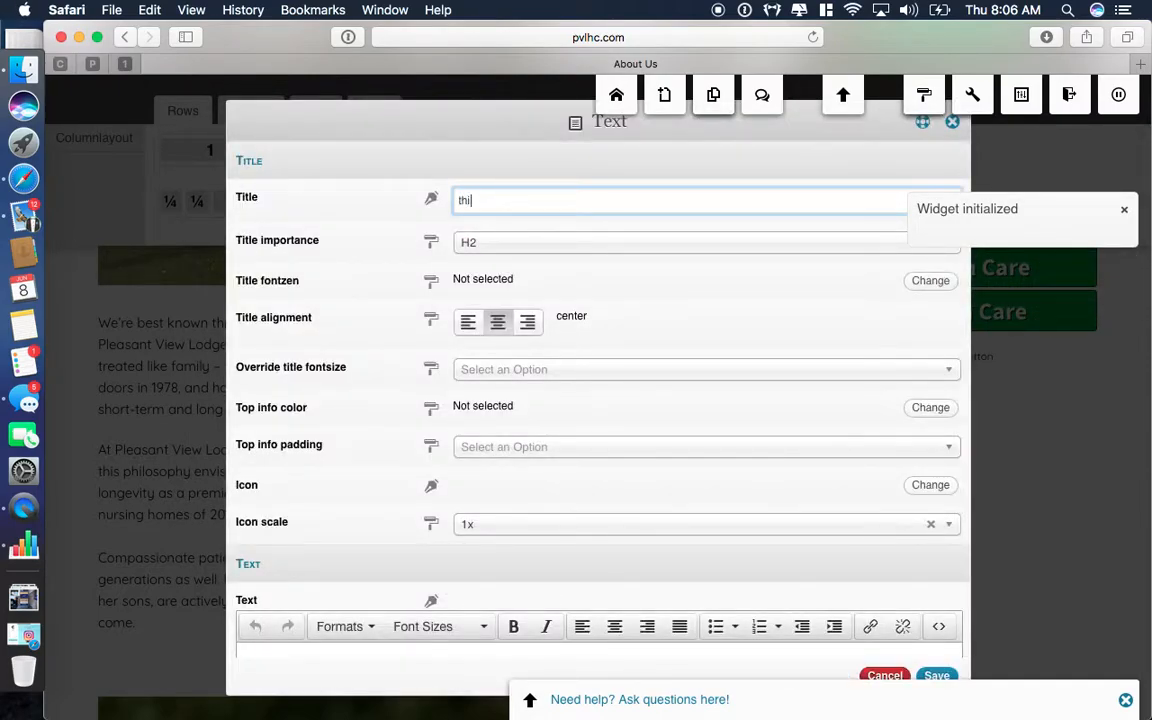
pyautogui.write('s is a test')
pyautogui.click(936, 676)
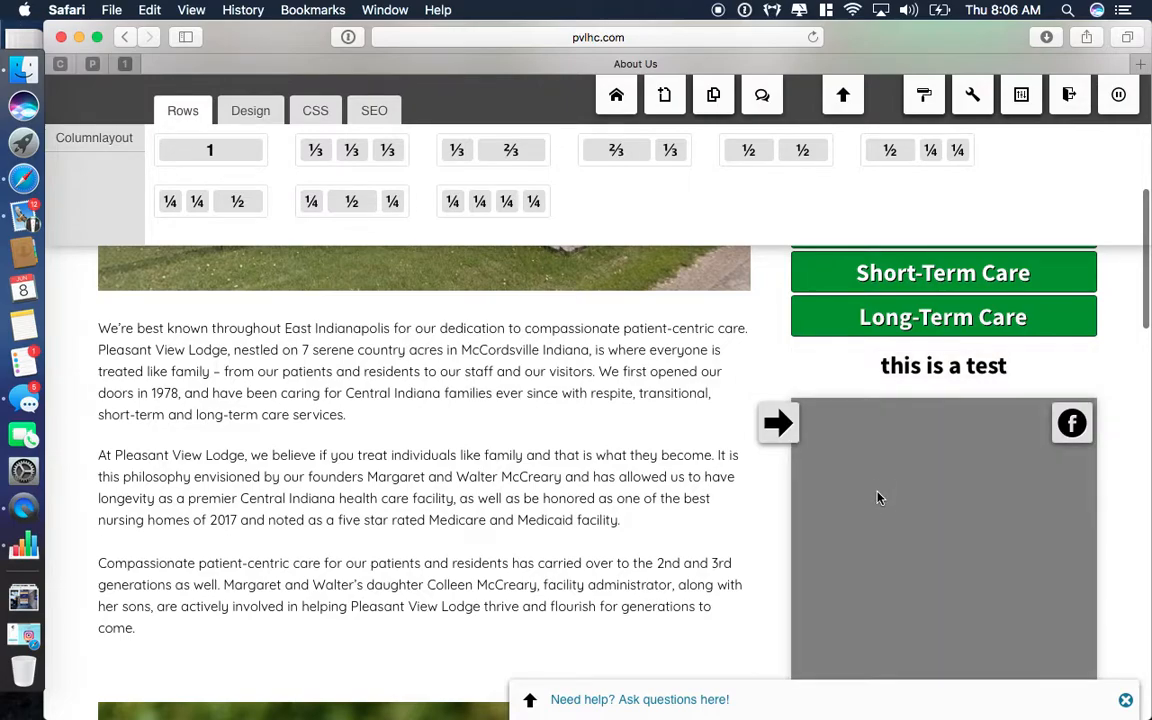
pyautogui.scroll(4, 876, 490)
pyautogui.scroll(-2, 895, 600)
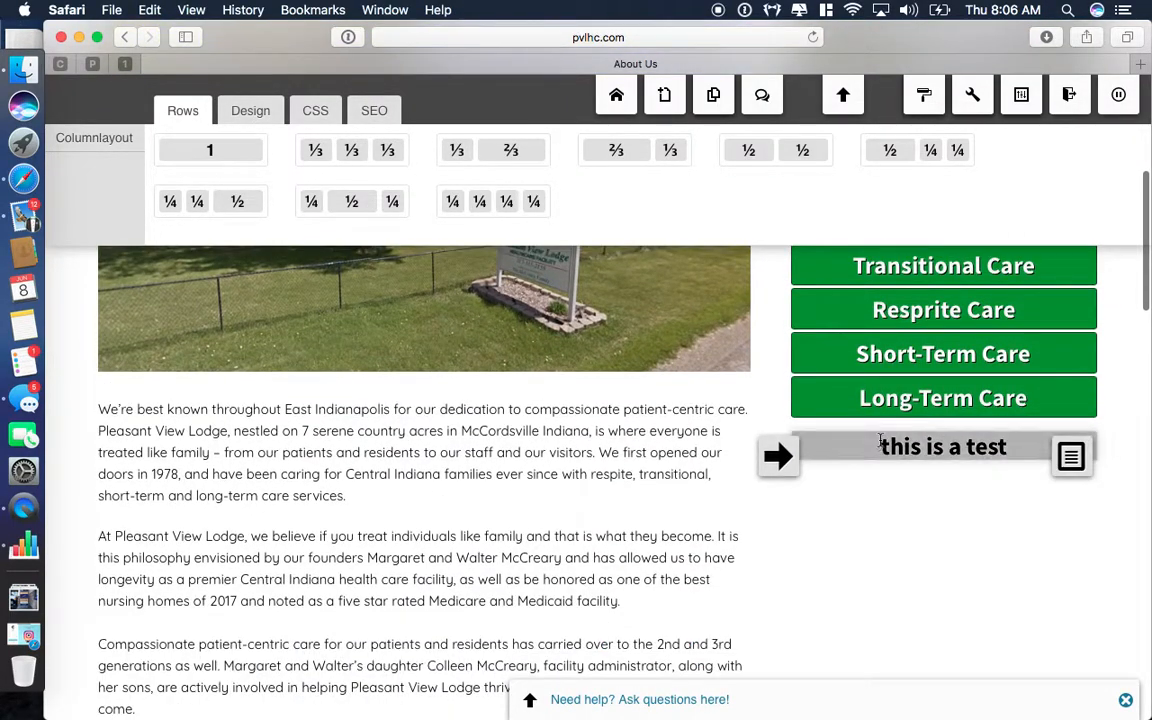
# Inspect the new row's Row properties and close them unchanged.
pyautogui.click(780, 455)
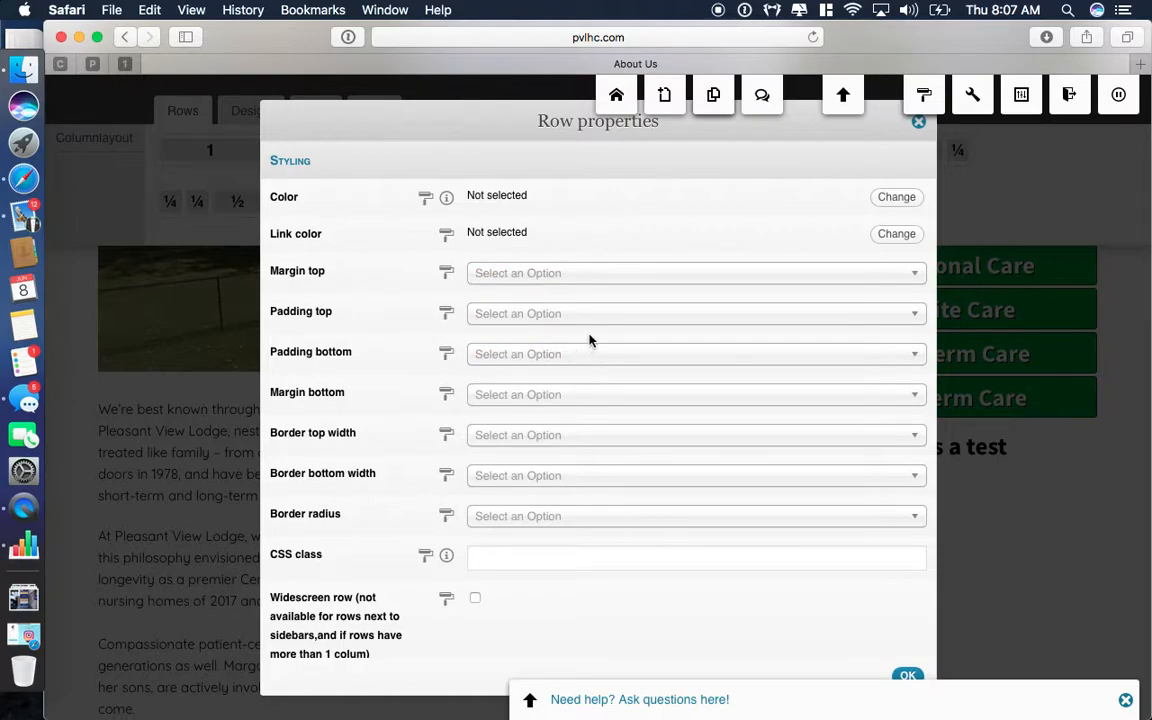
pyautogui.click(918, 122)
pyautogui.scroll(5, 477, 253)
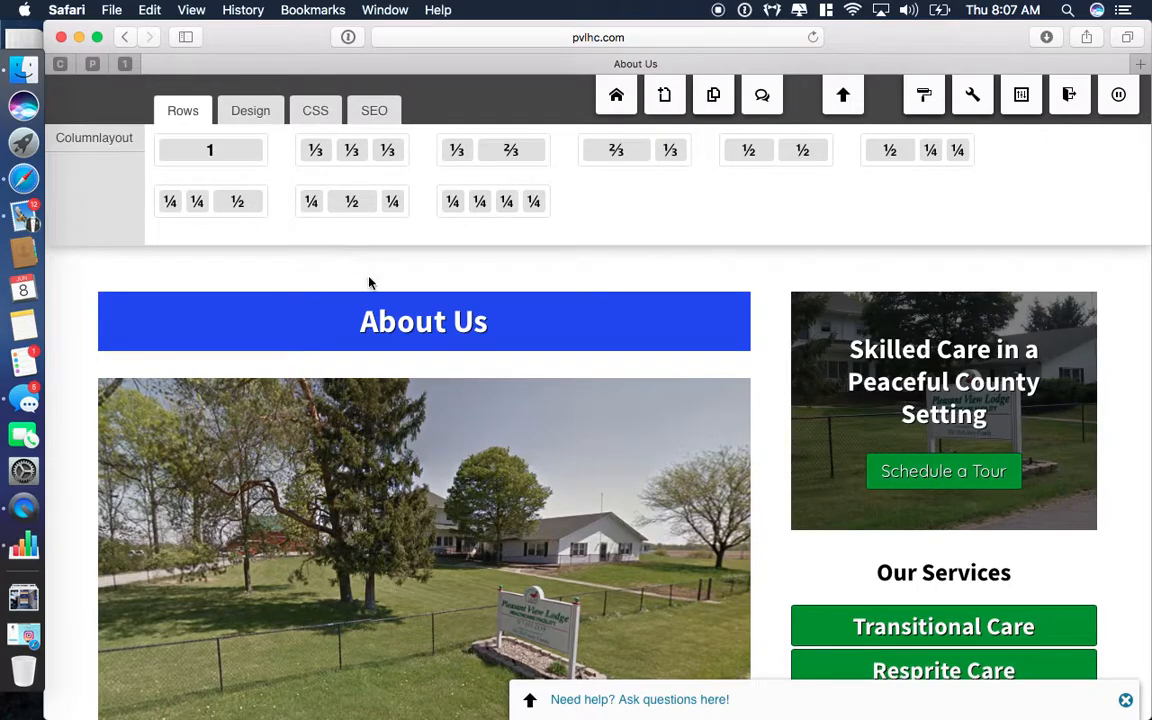
pyautogui.scroll(2, 508, 333)
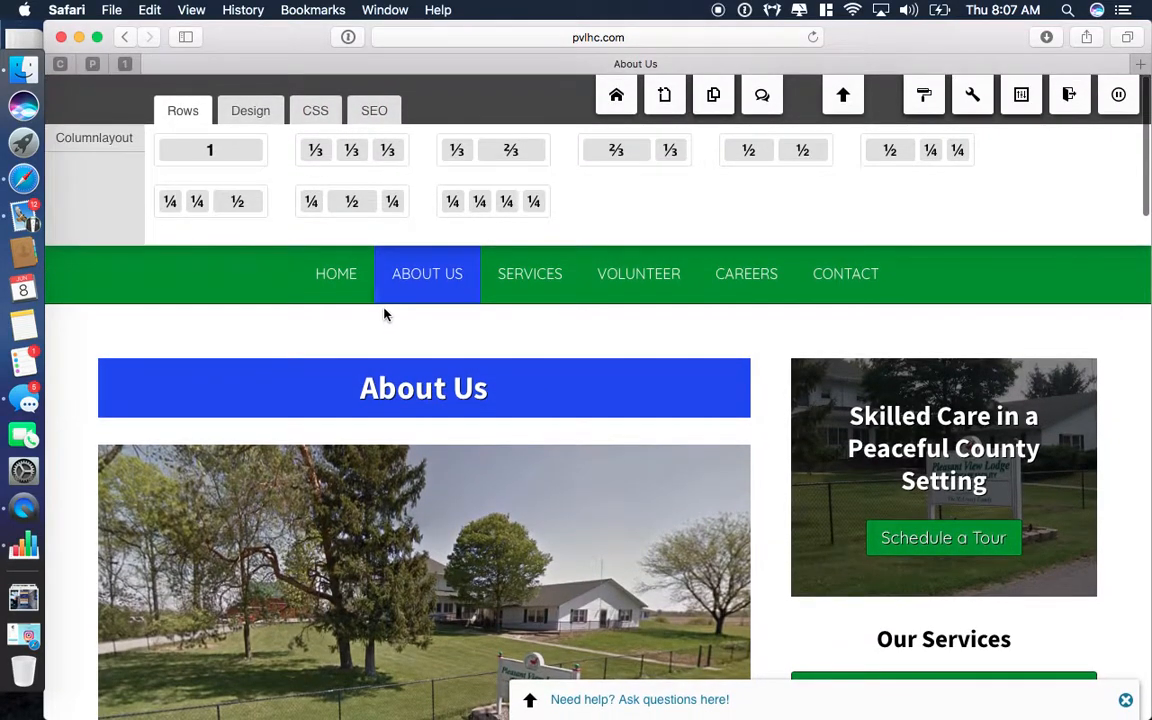
# Go to the home page and open the green health-care row's properties.
pyautogui.click(335, 273)
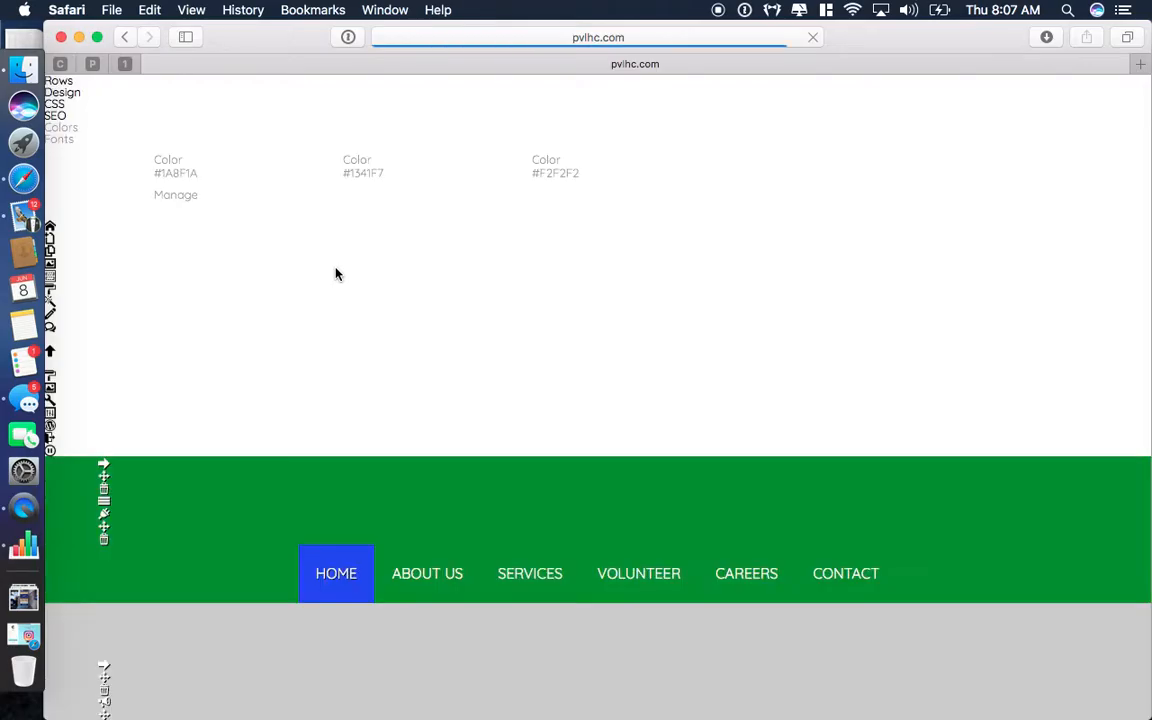
pyautogui.scroll(-10, 450, 480)
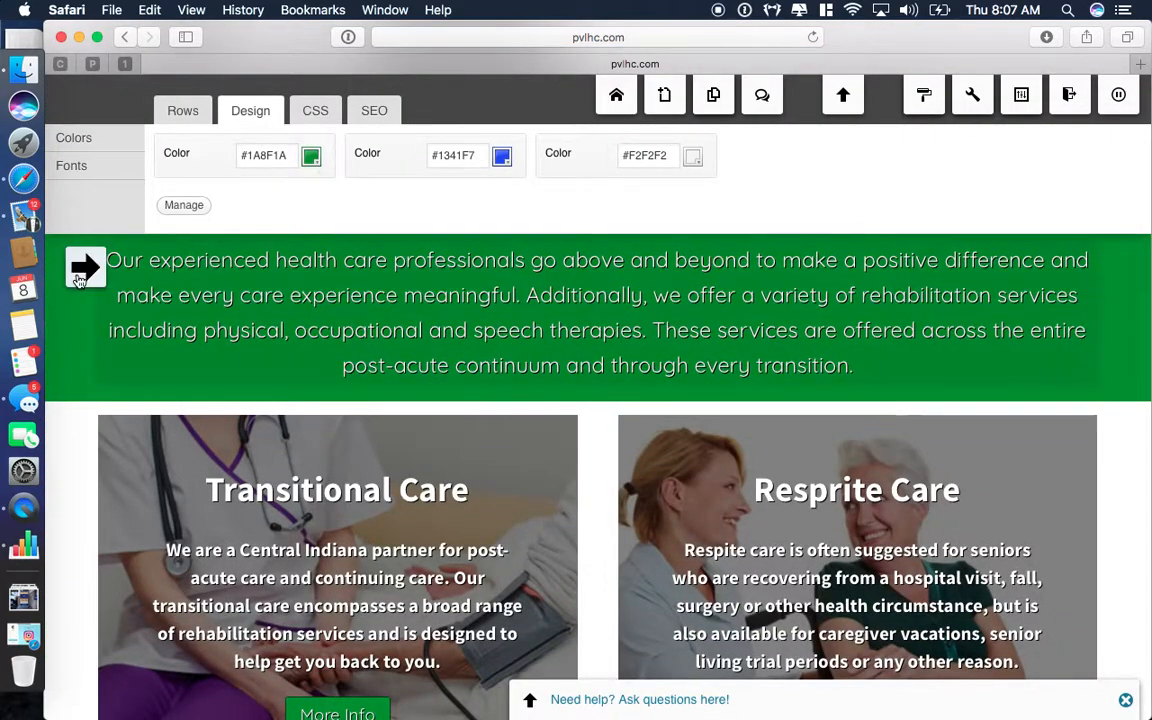
pyautogui.click(80, 264)
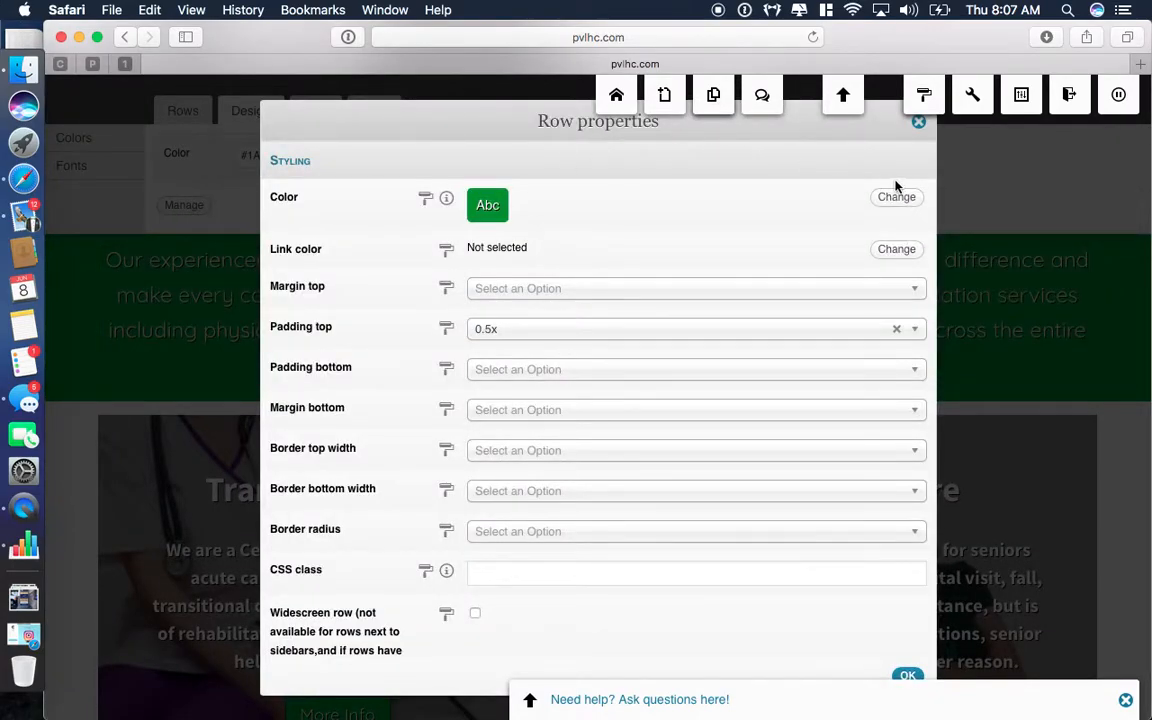
# Set the green row's top and bottom padding to 1x and save.
pyautogui.click(918, 121)
pyautogui.scroll(2, 676, 352)
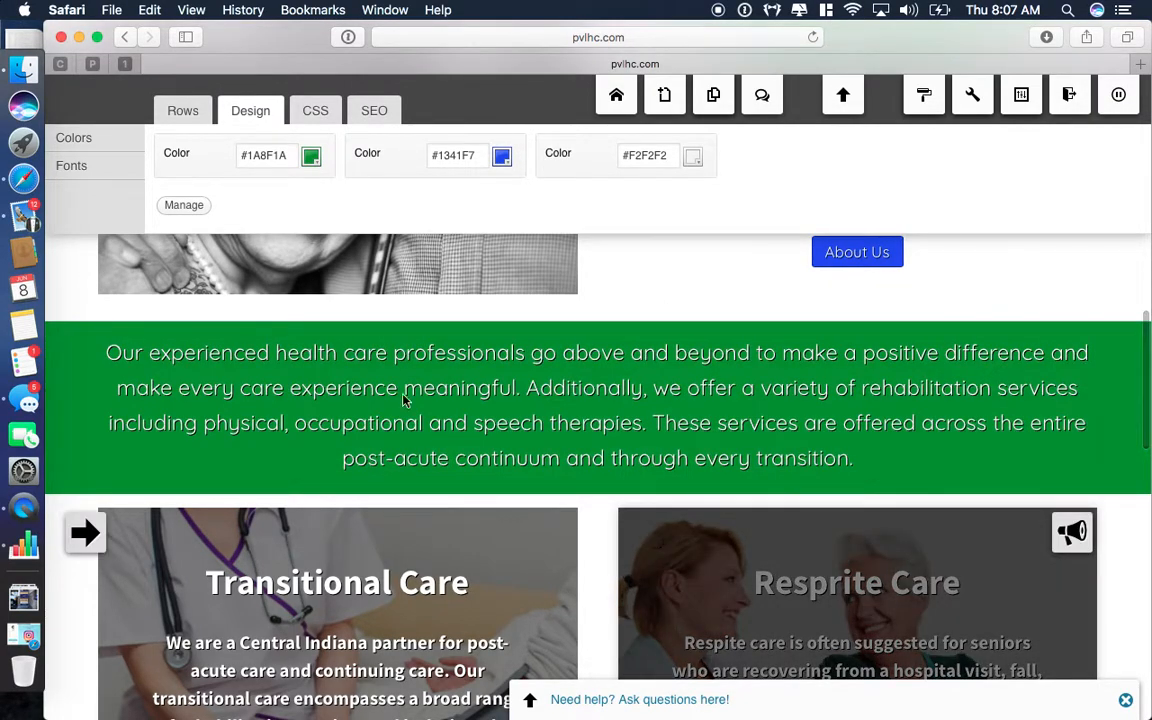
pyautogui.click(88, 364)
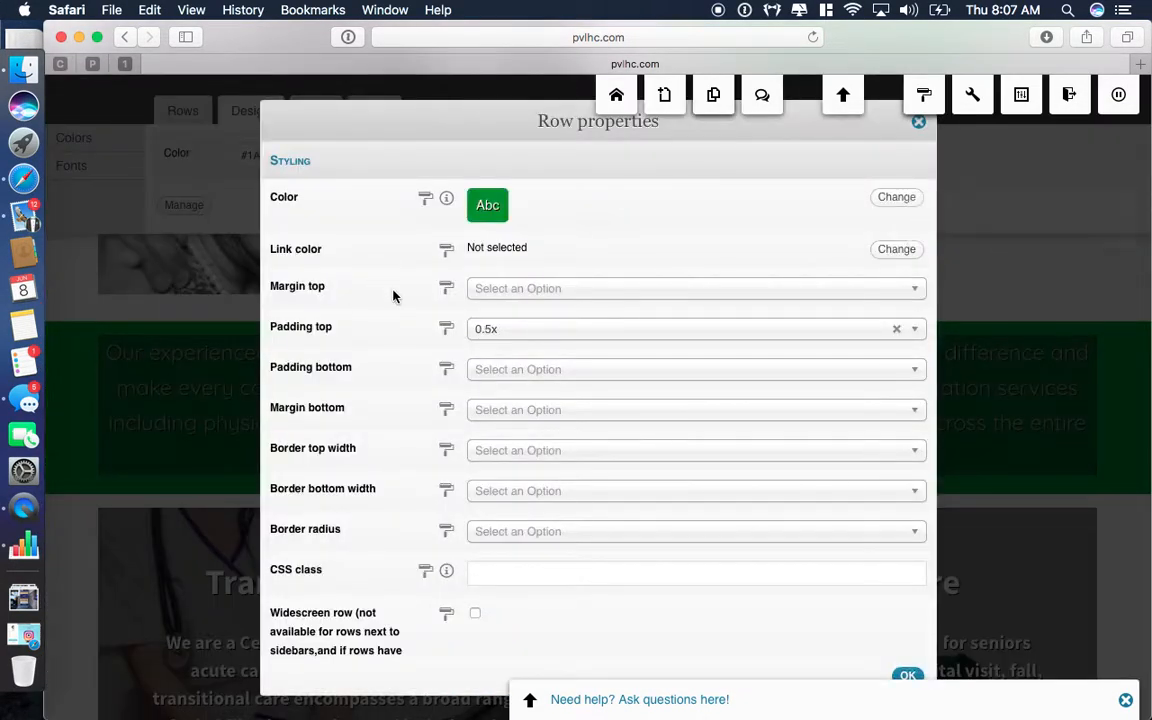
pyautogui.click(519, 336)
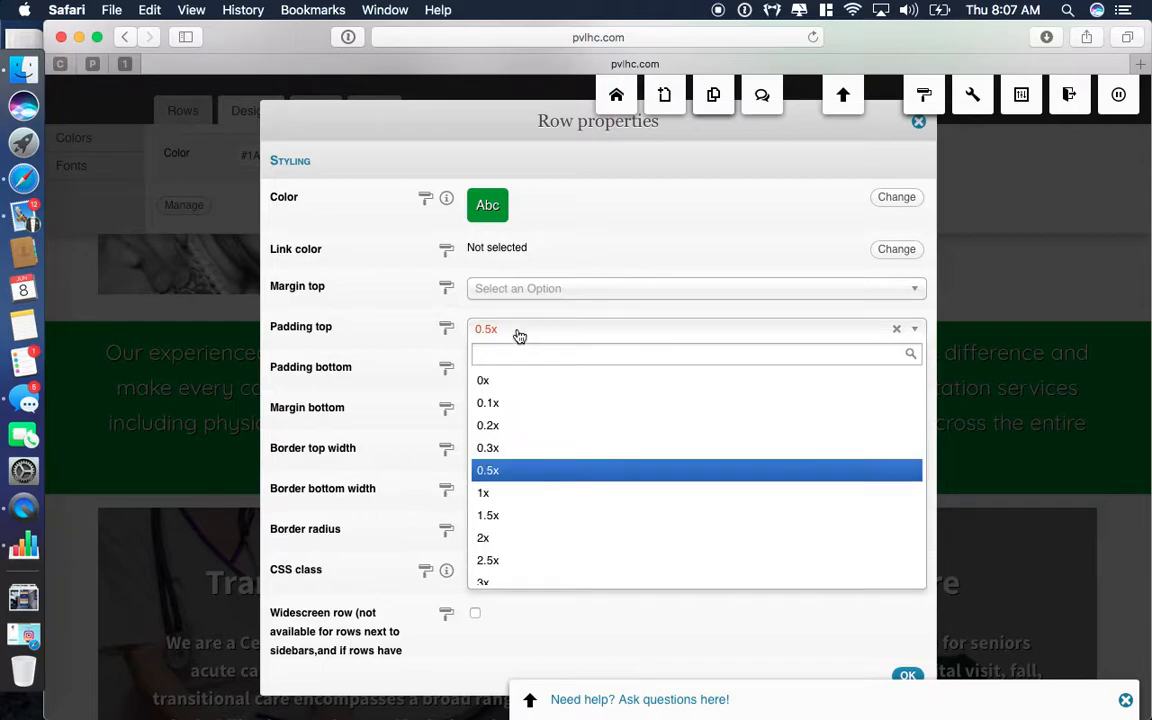
pyautogui.click(524, 494)
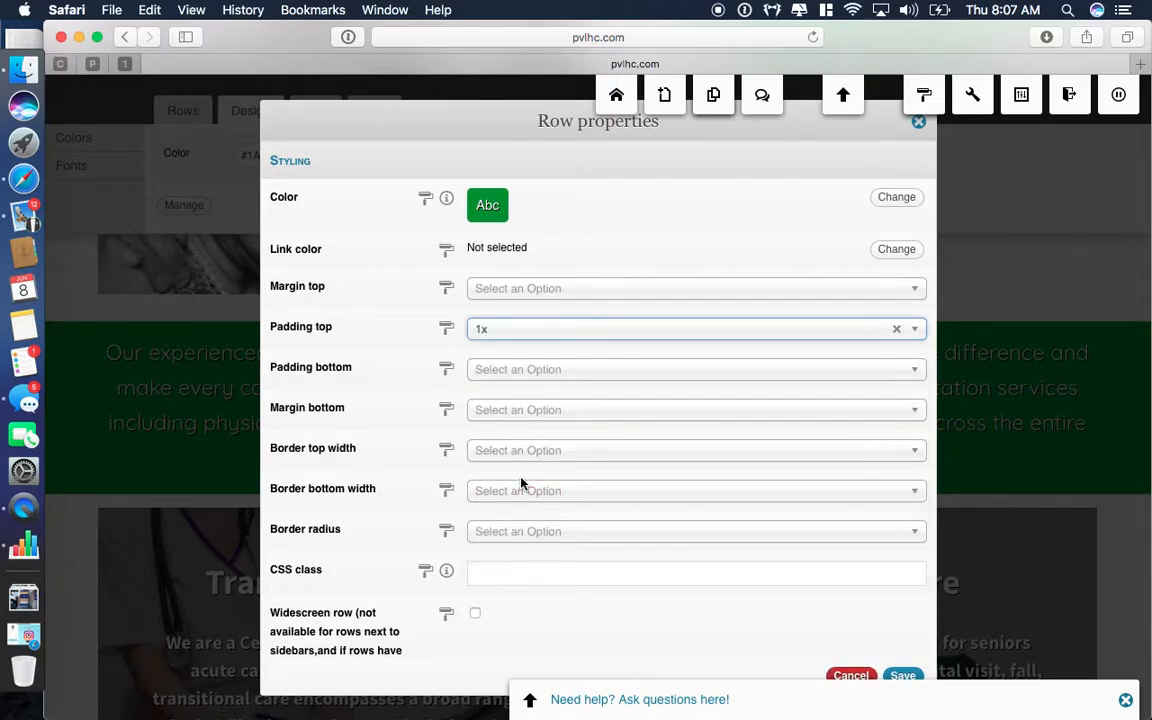
pyautogui.click(509, 372)
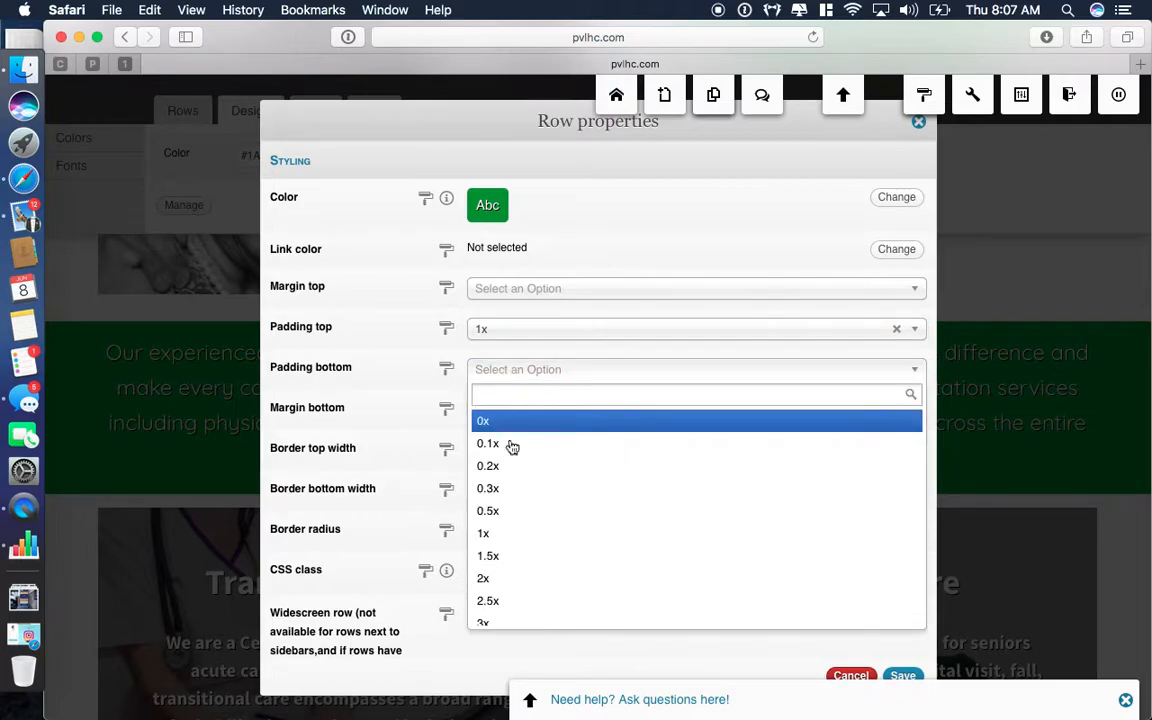
pyautogui.click(516, 534)
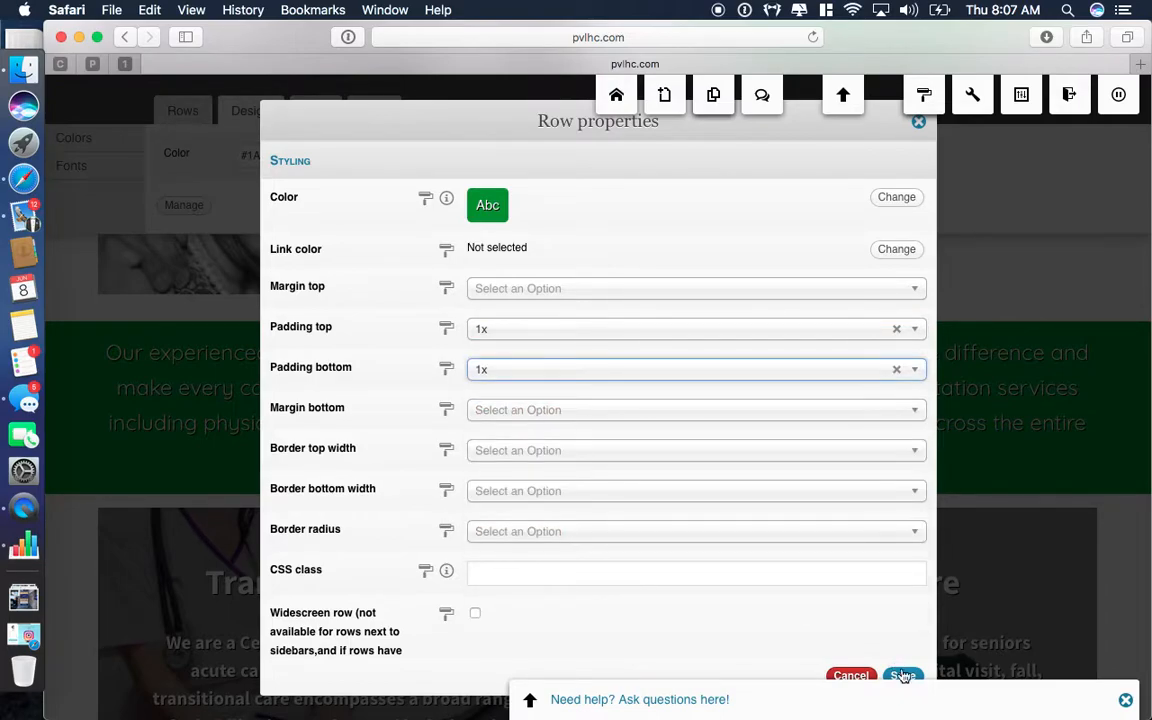
pyautogui.click(903, 677)
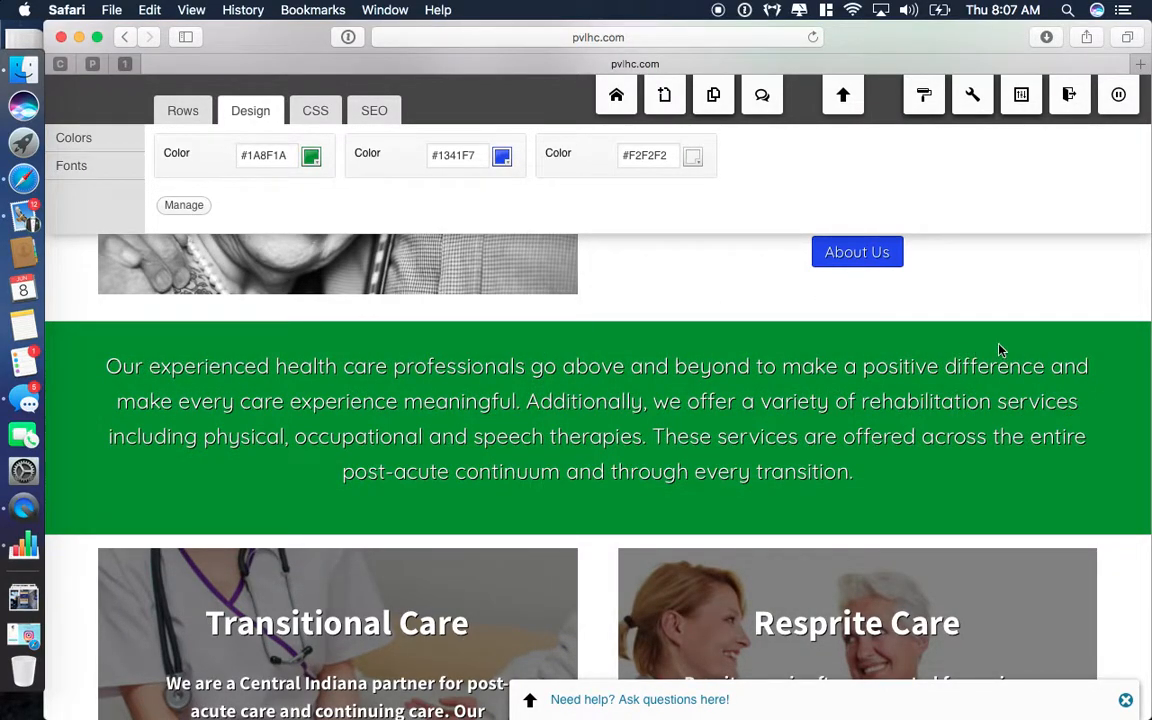
# Check the green row's text block unchanged, then reopen its Row properties.
pyautogui.click(1073, 385)
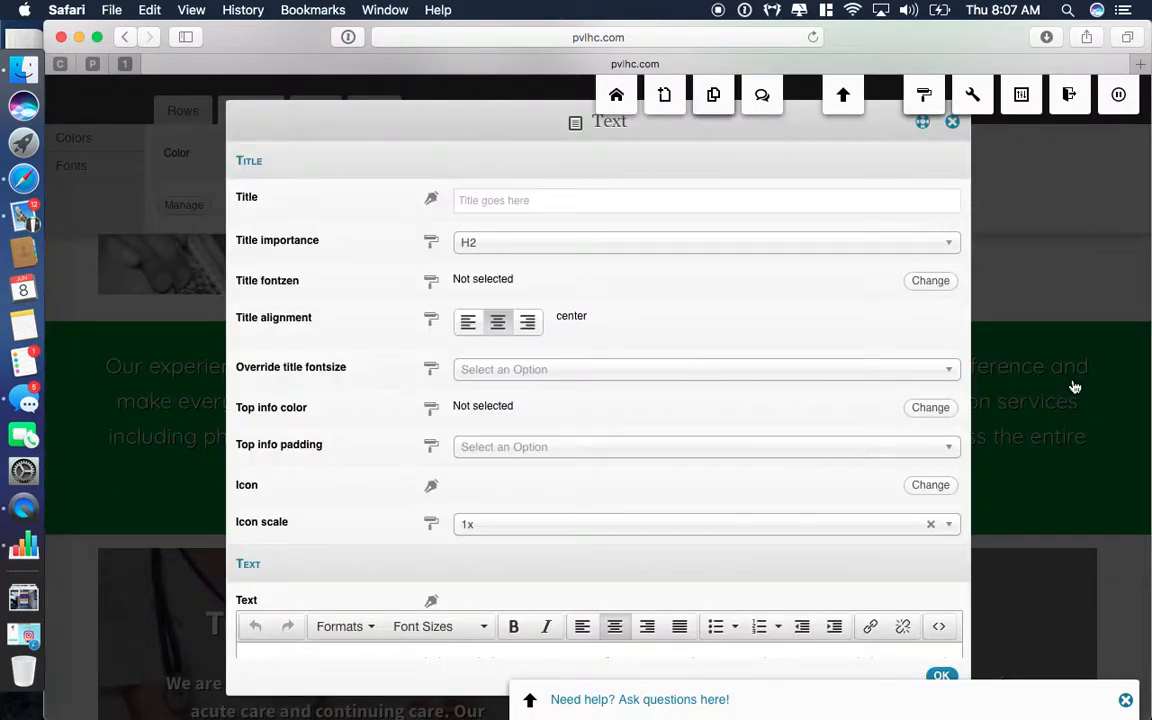
pyautogui.click(952, 122)
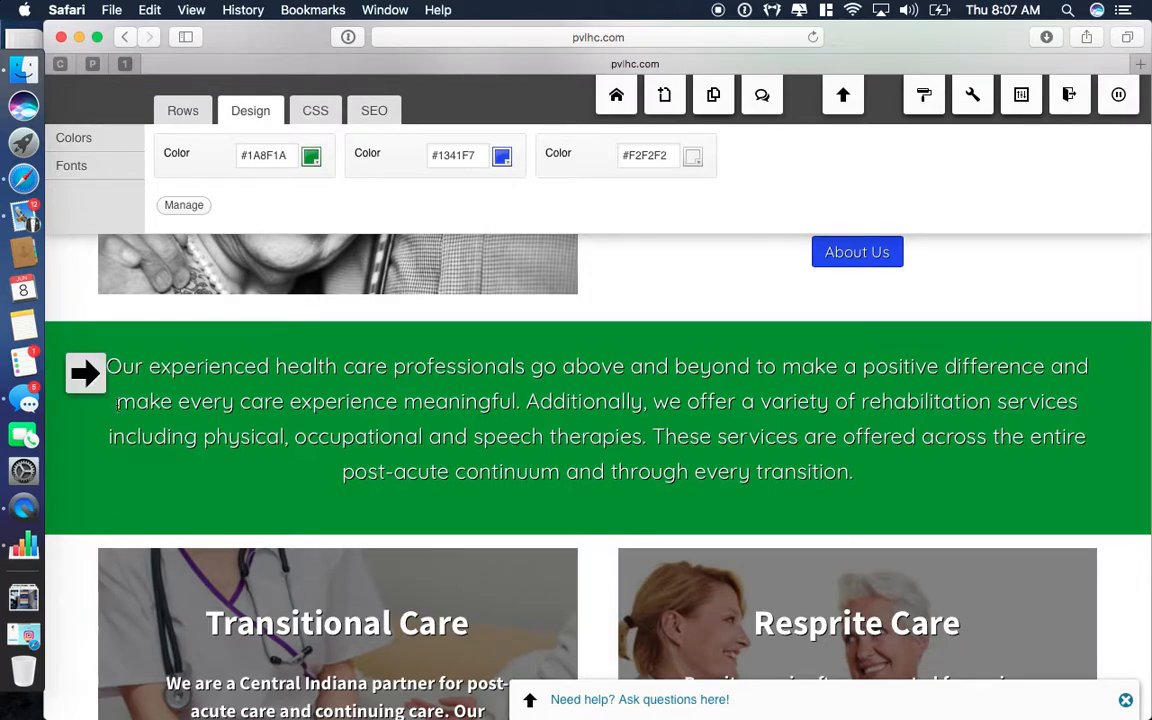
pyautogui.click(87, 375)
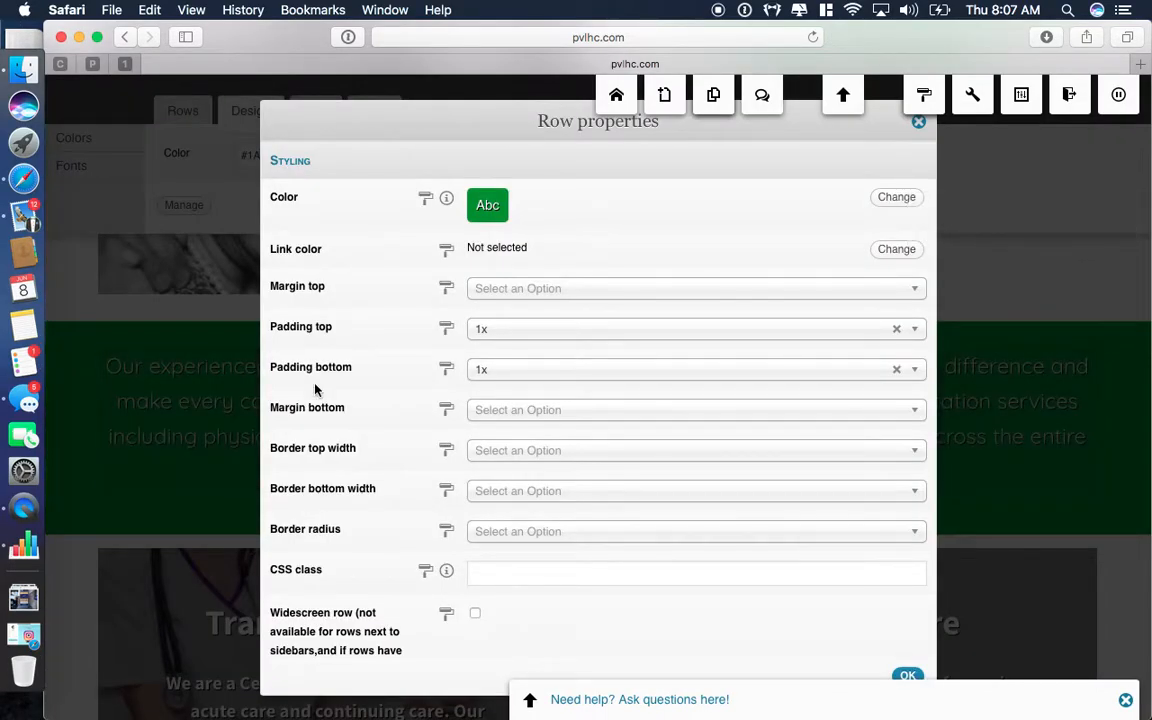
# Clear the green row's 1x paddings, set its top margin to 1x, and save.
pyautogui.click(897, 332)
pyautogui.click(896, 369)
pyautogui.click(578, 293)
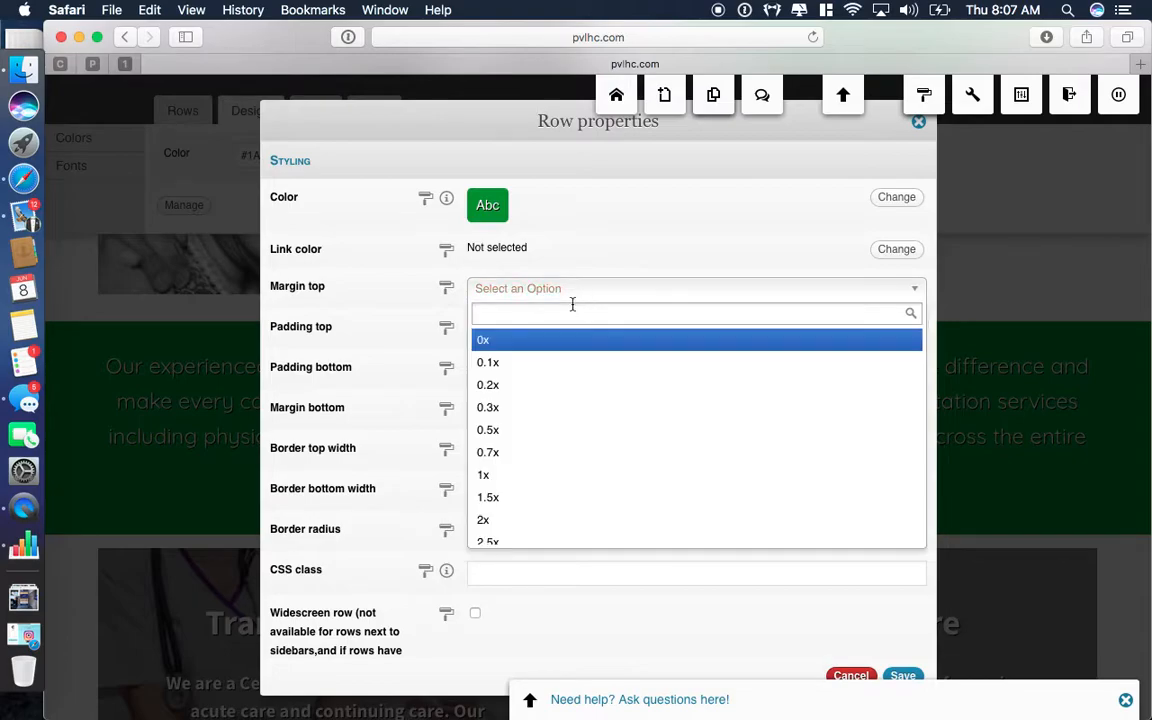
pyautogui.click(547, 476)
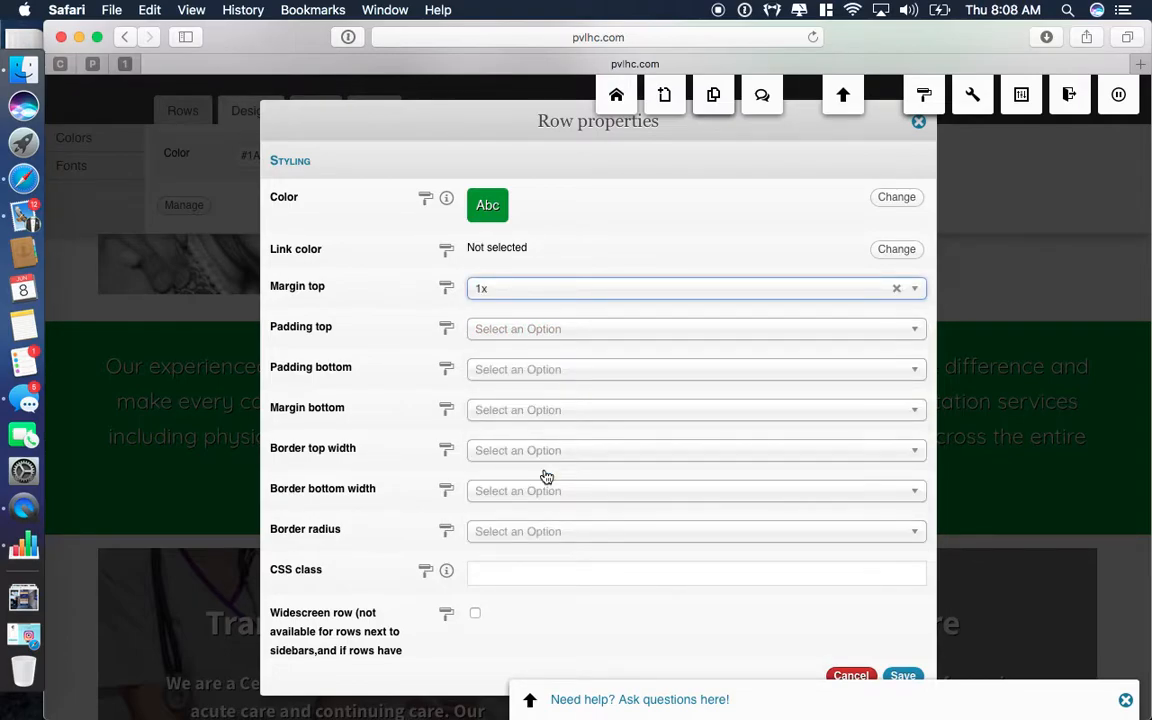
pyautogui.click(903, 676)
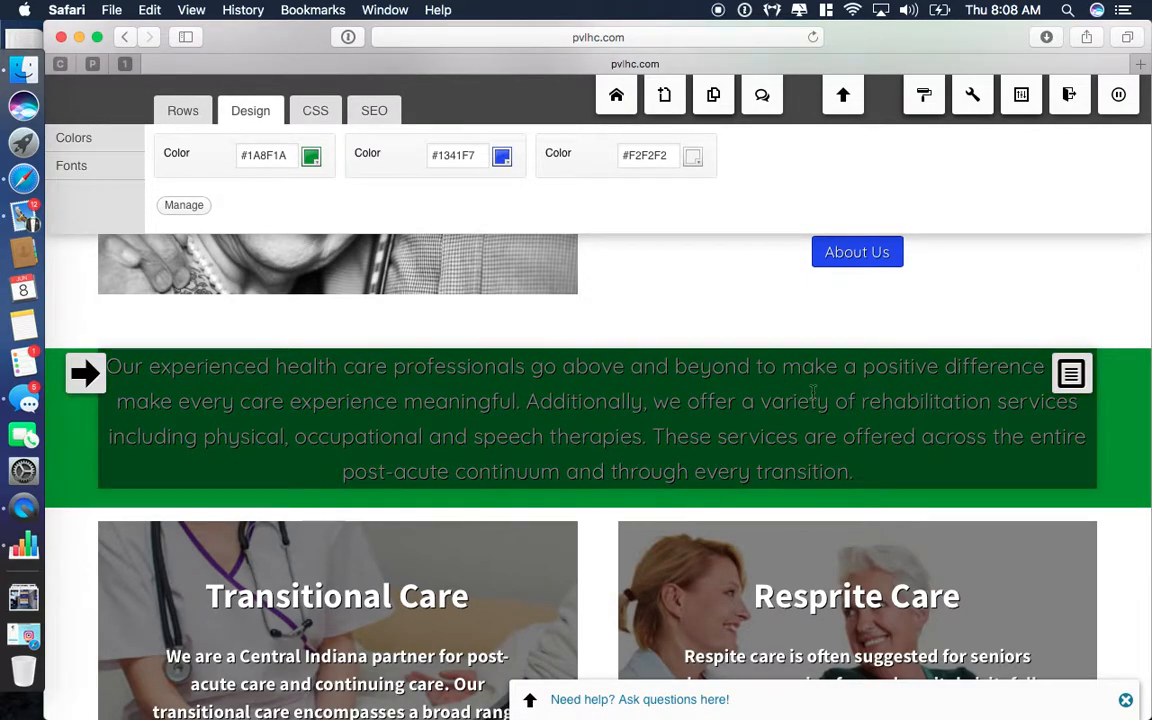
# Open the green row's text block and close it unchanged.
pyautogui.click(1069, 378)
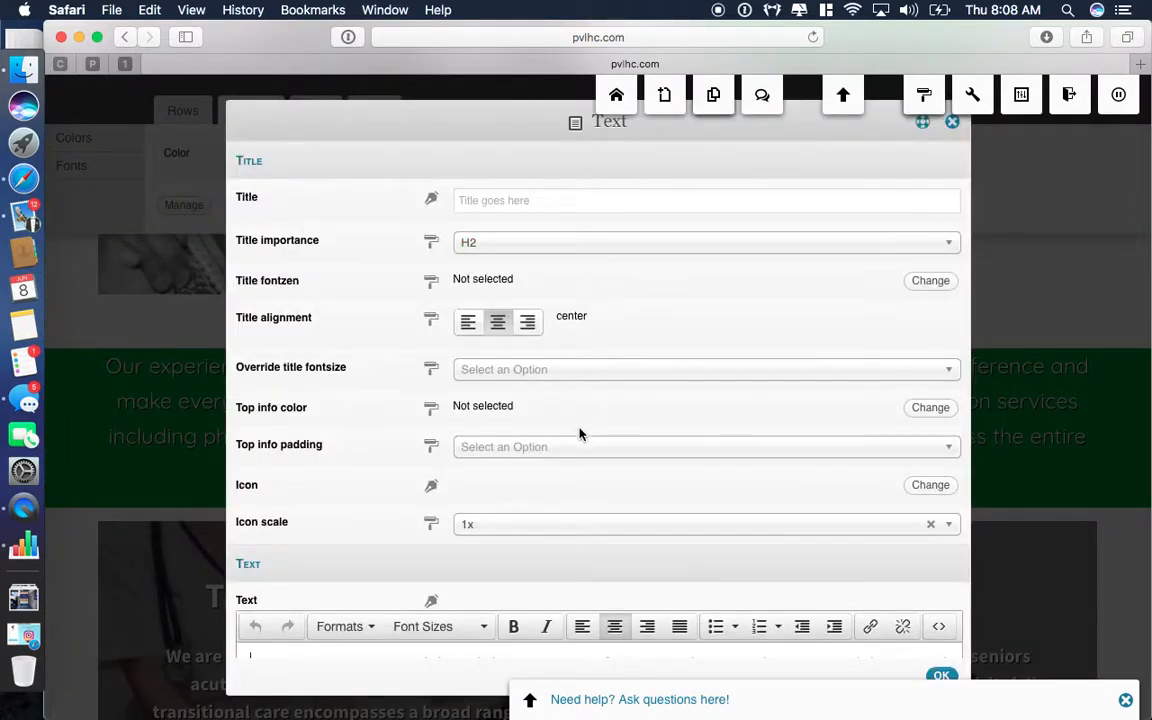
pyautogui.click(953, 122)
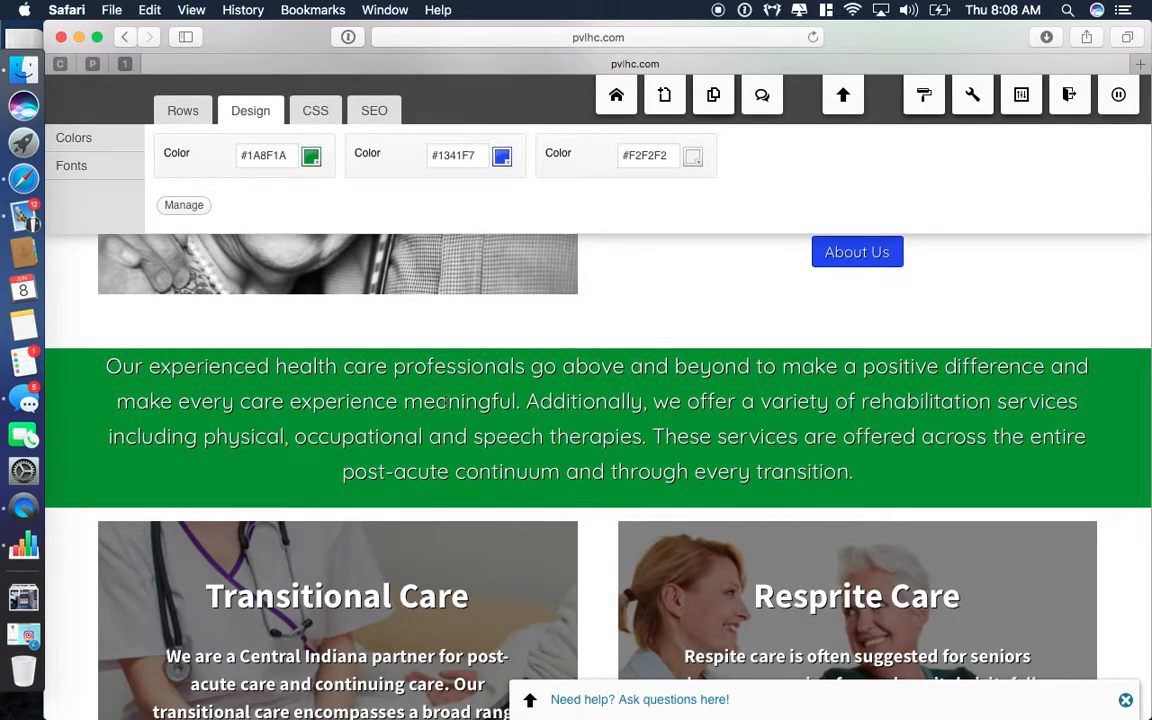
pyautogui.scroll(3, 535, 558)
pyautogui.scroll(-1, 532, 555)
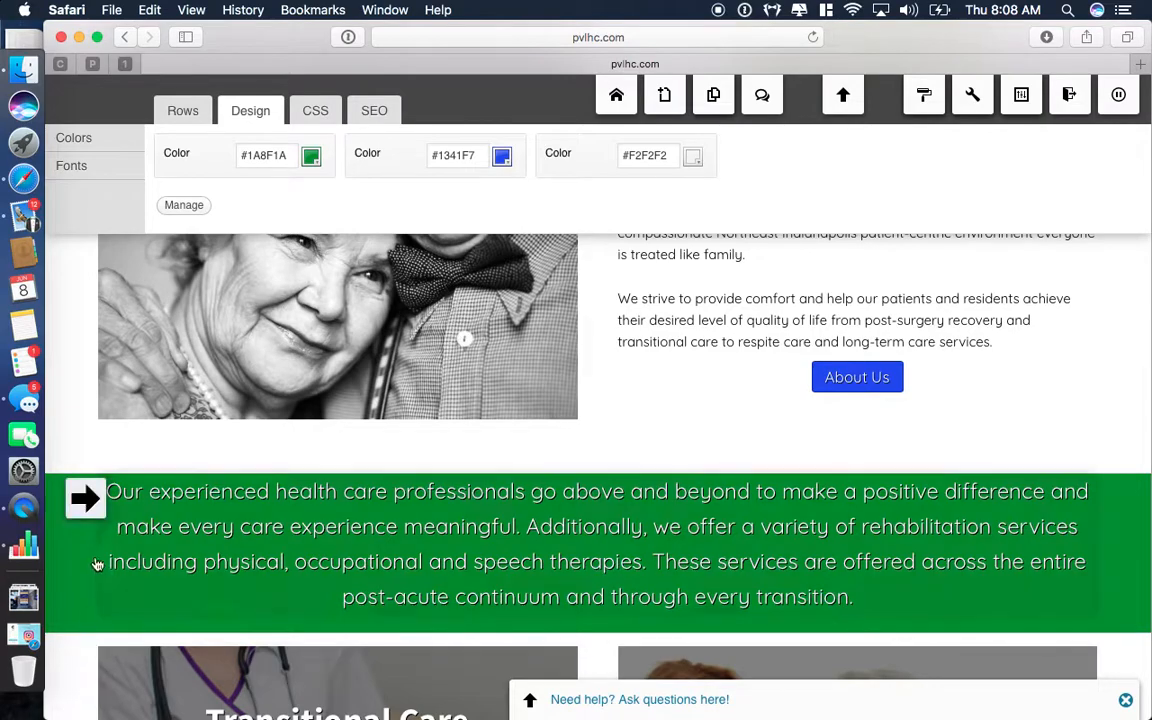
# Clear the green row's top margin, set top padding to 0.5x, and save.
pyautogui.click(84, 498)
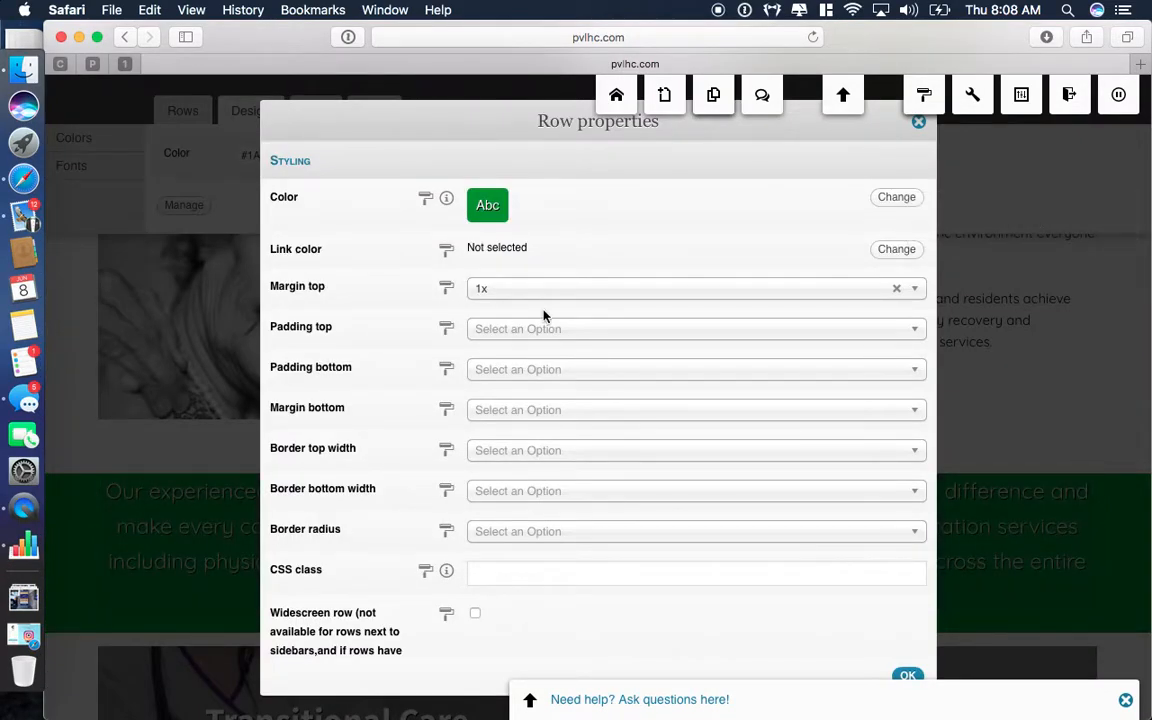
pyautogui.click(897, 288)
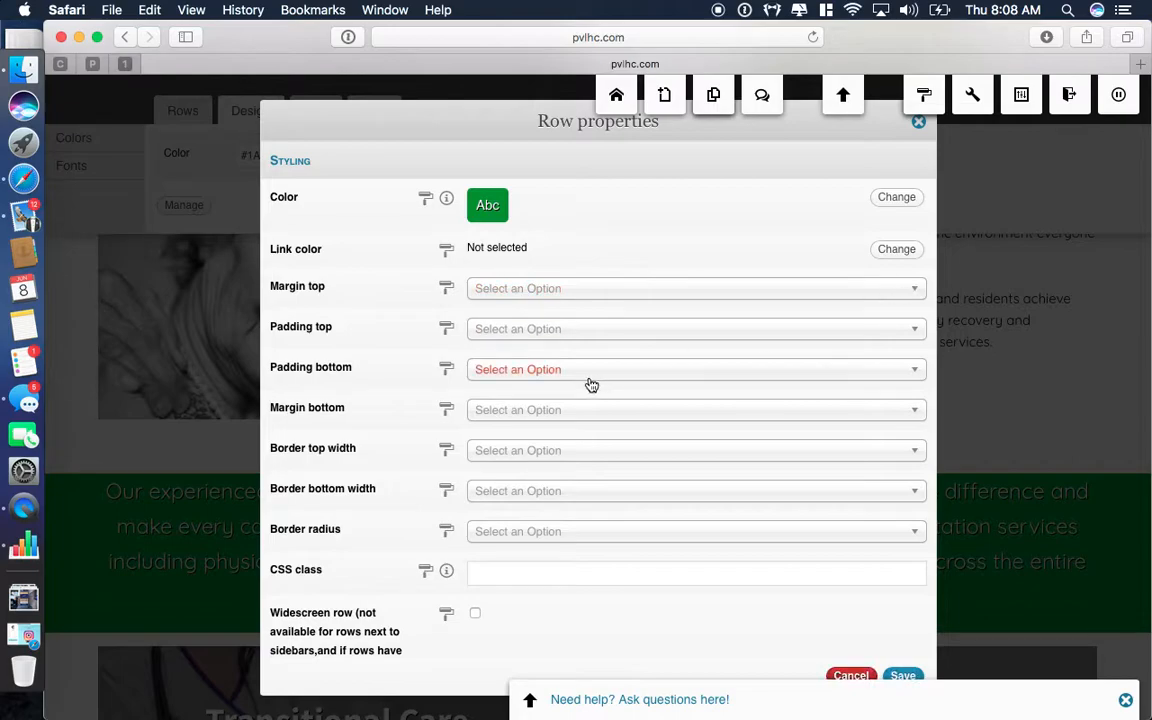
pyautogui.click(533, 329)
pyautogui.click(510, 470)
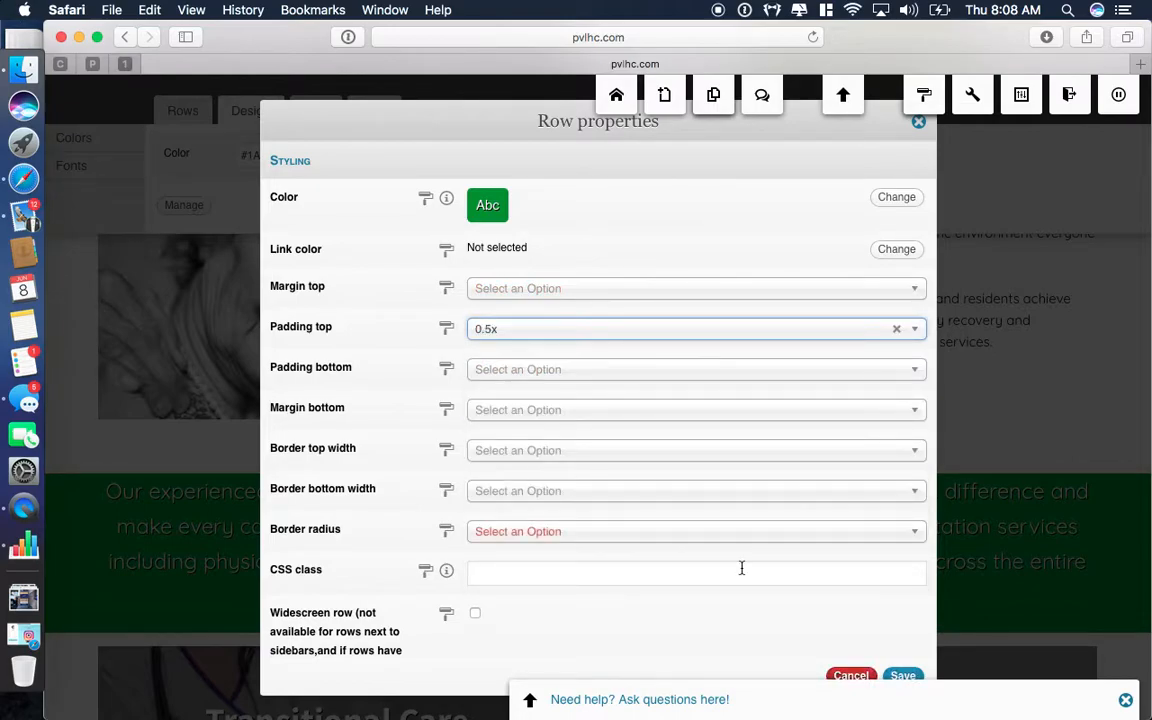
pyautogui.click(902, 675)
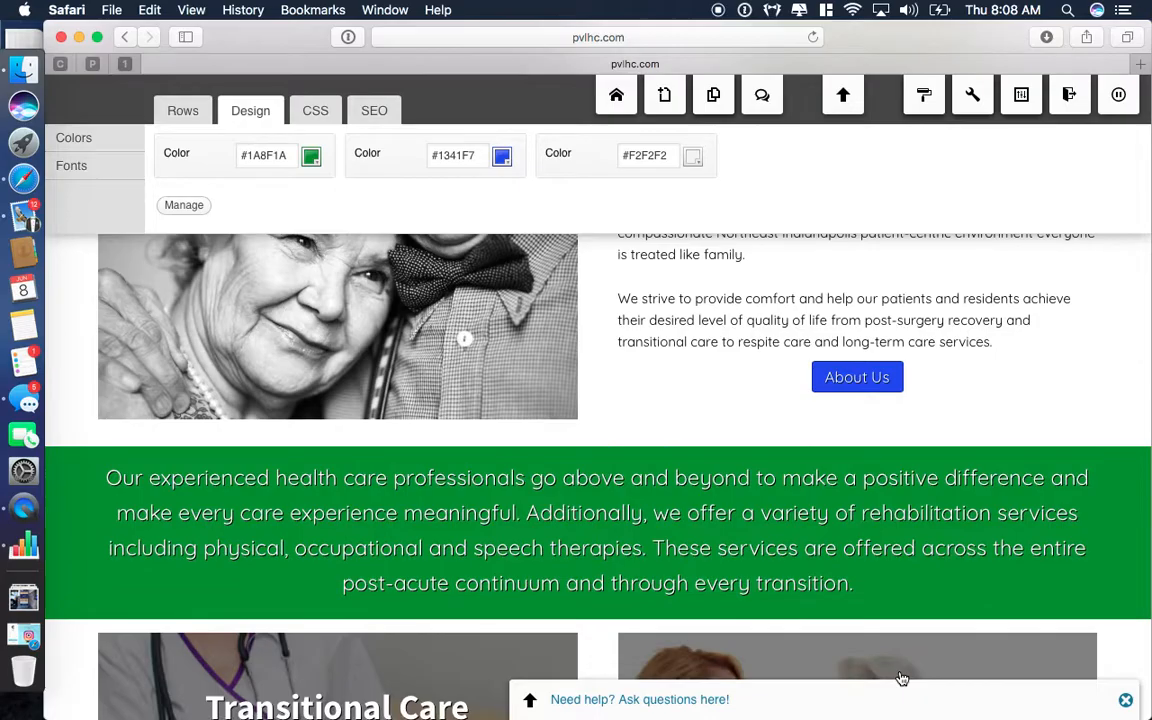
pyautogui.scroll(-10, 902, 680)
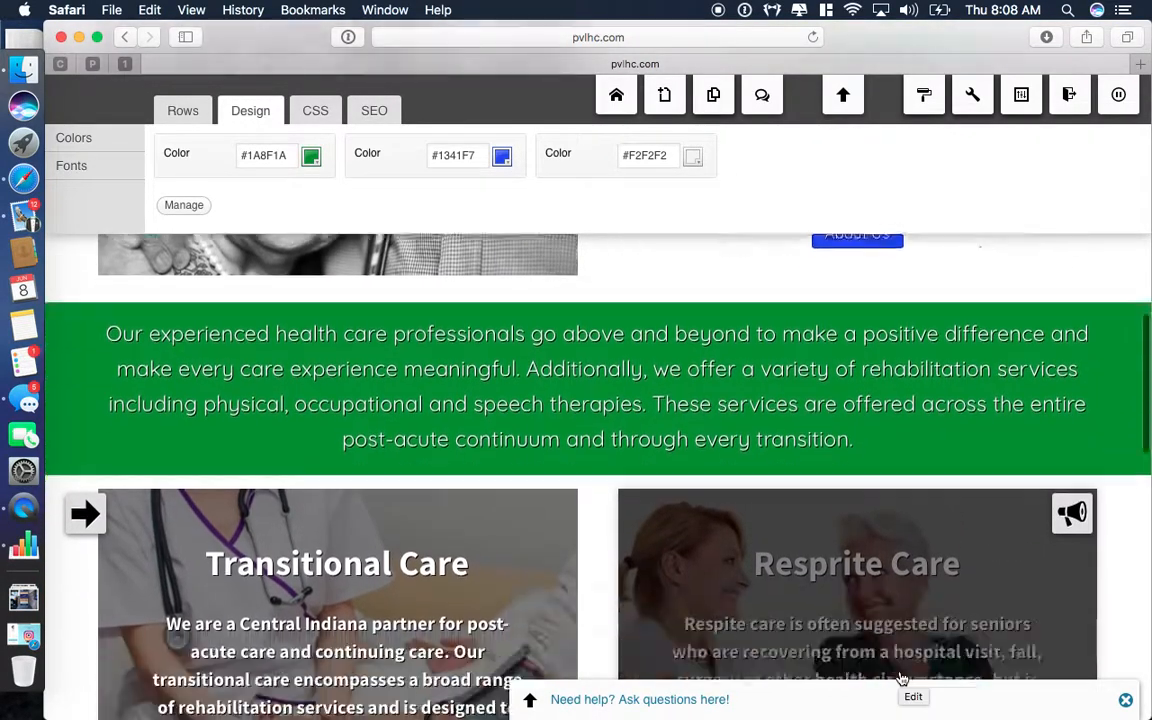
pyautogui.scroll(-3, 902, 680)
pyautogui.scroll(15, 900, 681)
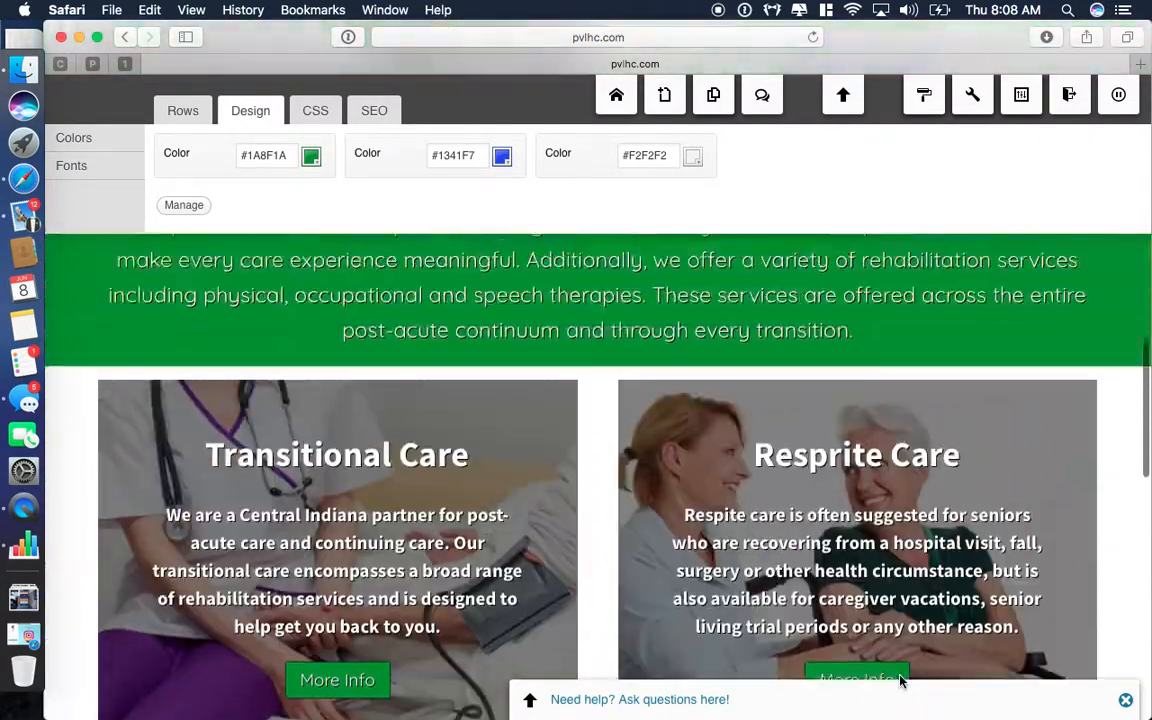
pyautogui.scroll(3, 900, 681)
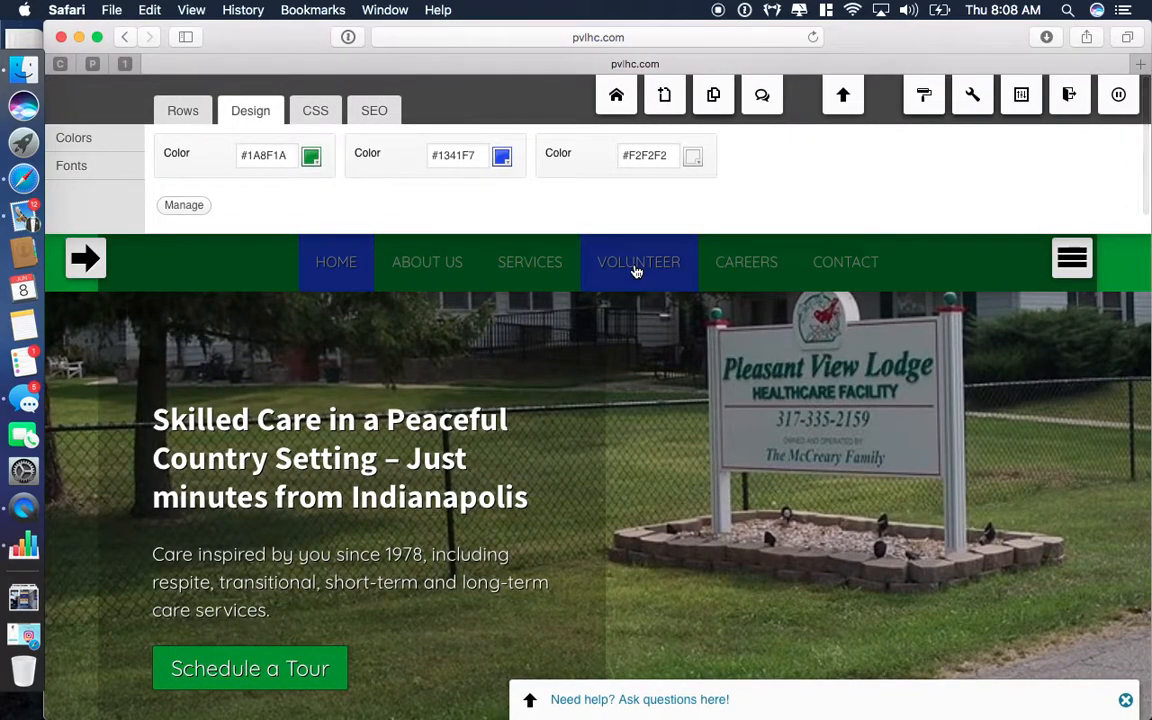
pyautogui.scroll(-20, 908, 497)
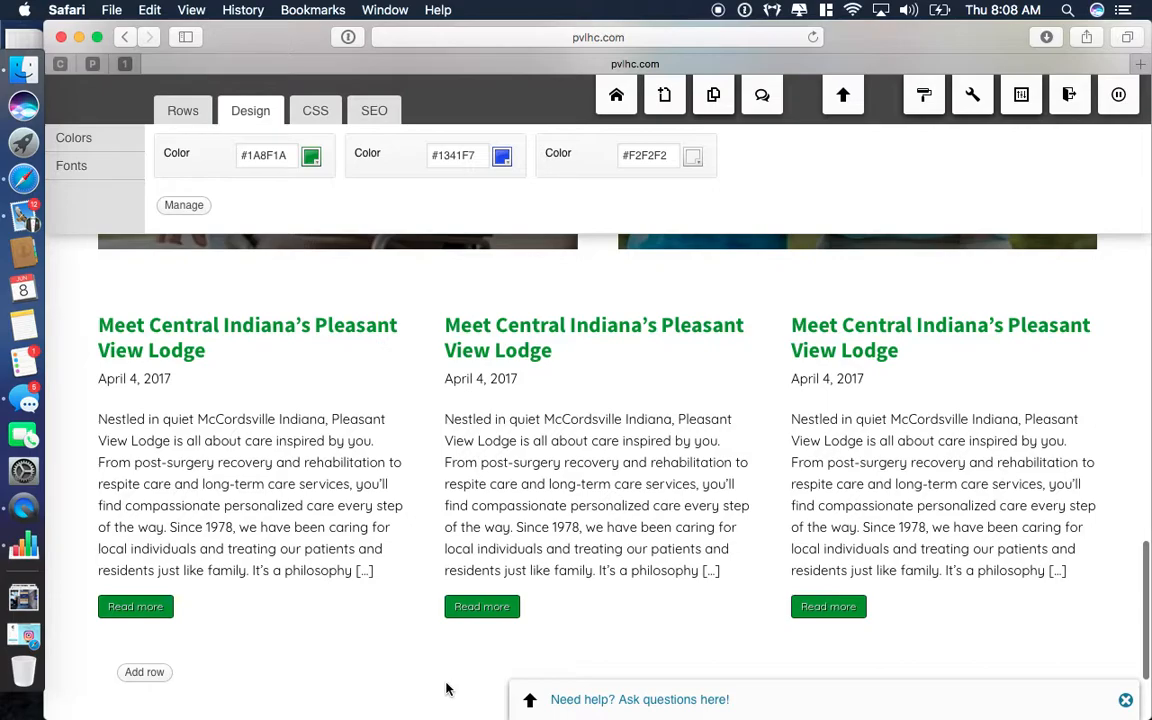
pyautogui.scroll(2, 446, 689)
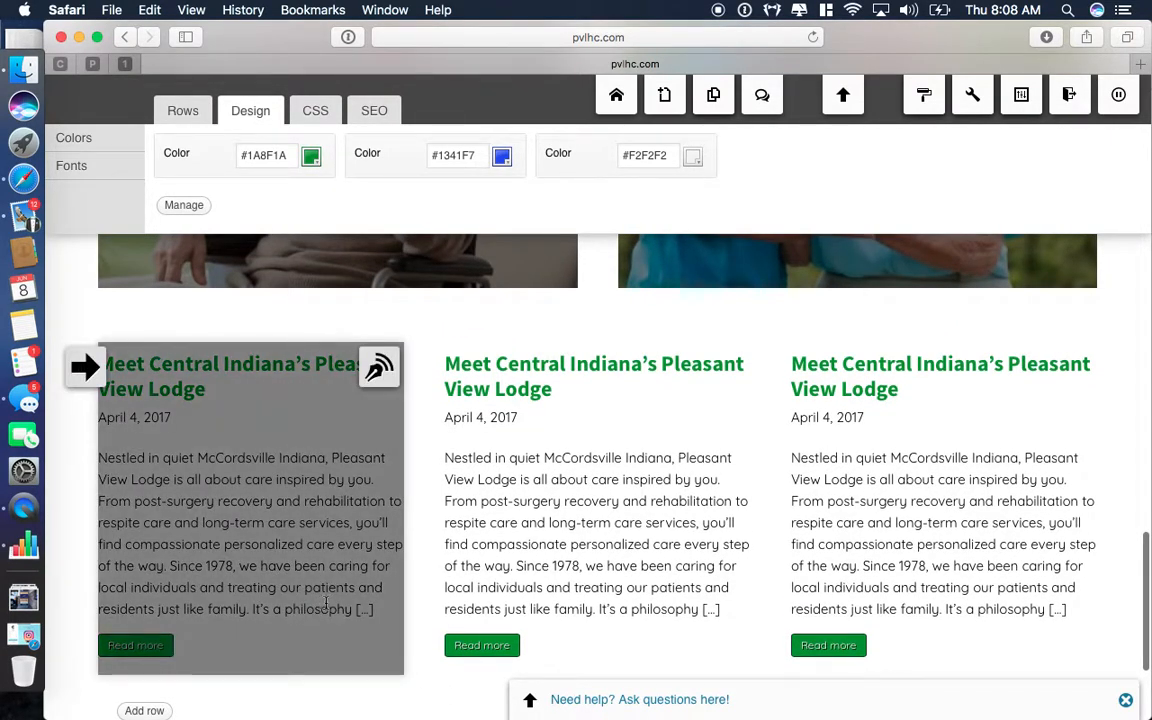
pyautogui.scroll(3, 325, 600)
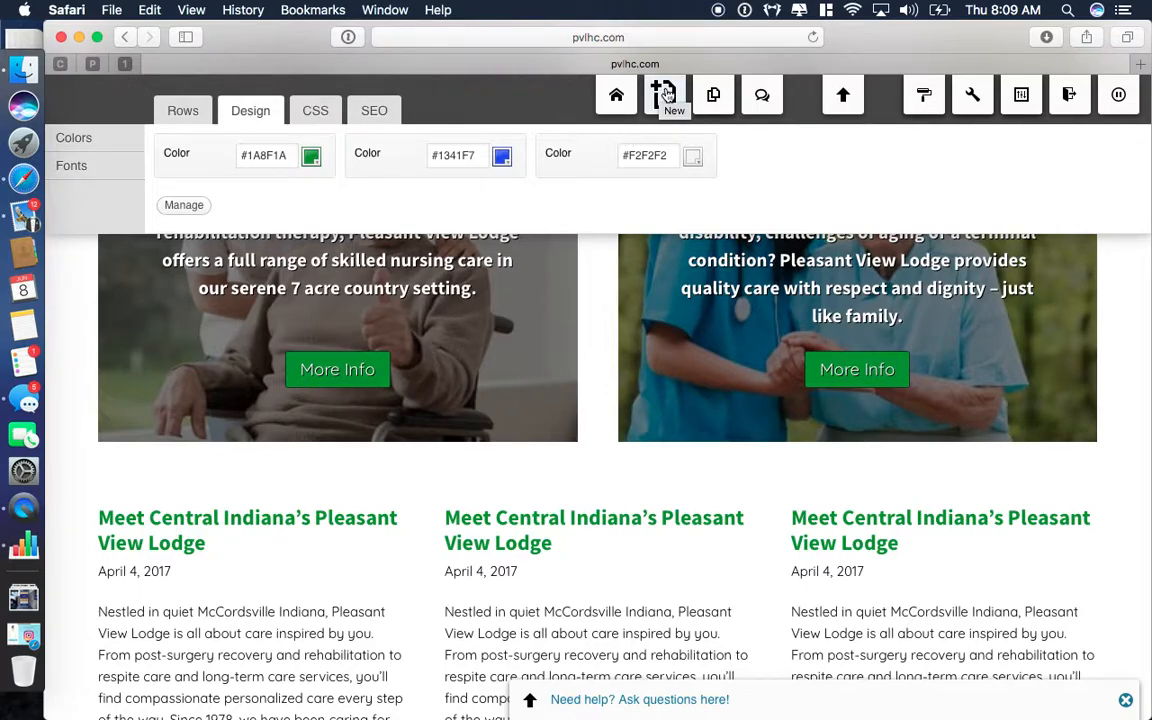
pyautogui.click(665, 94)
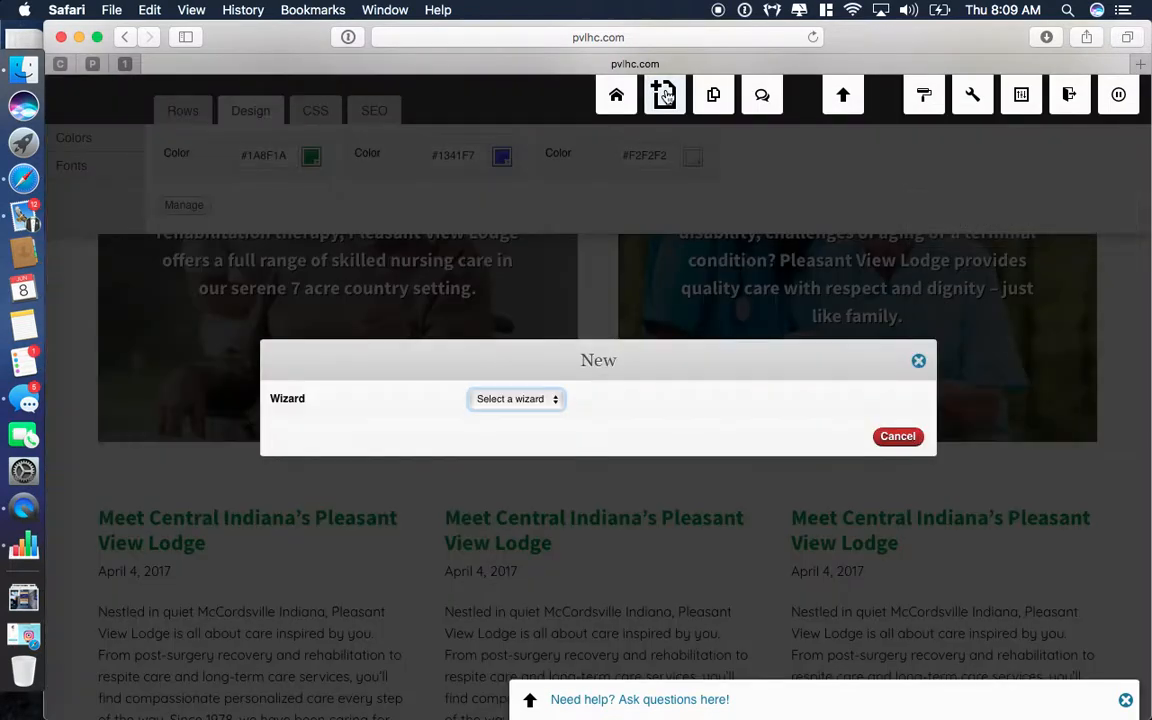
pyautogui.click(532, 398)
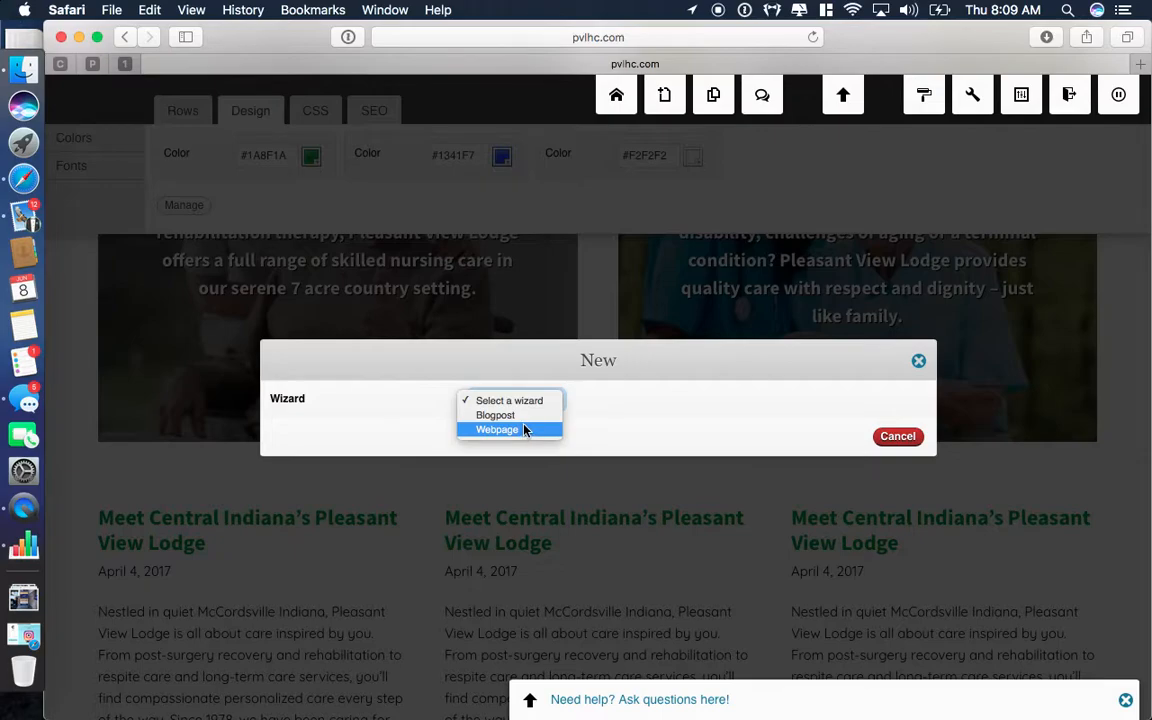
pyautogui.click(522, 424)
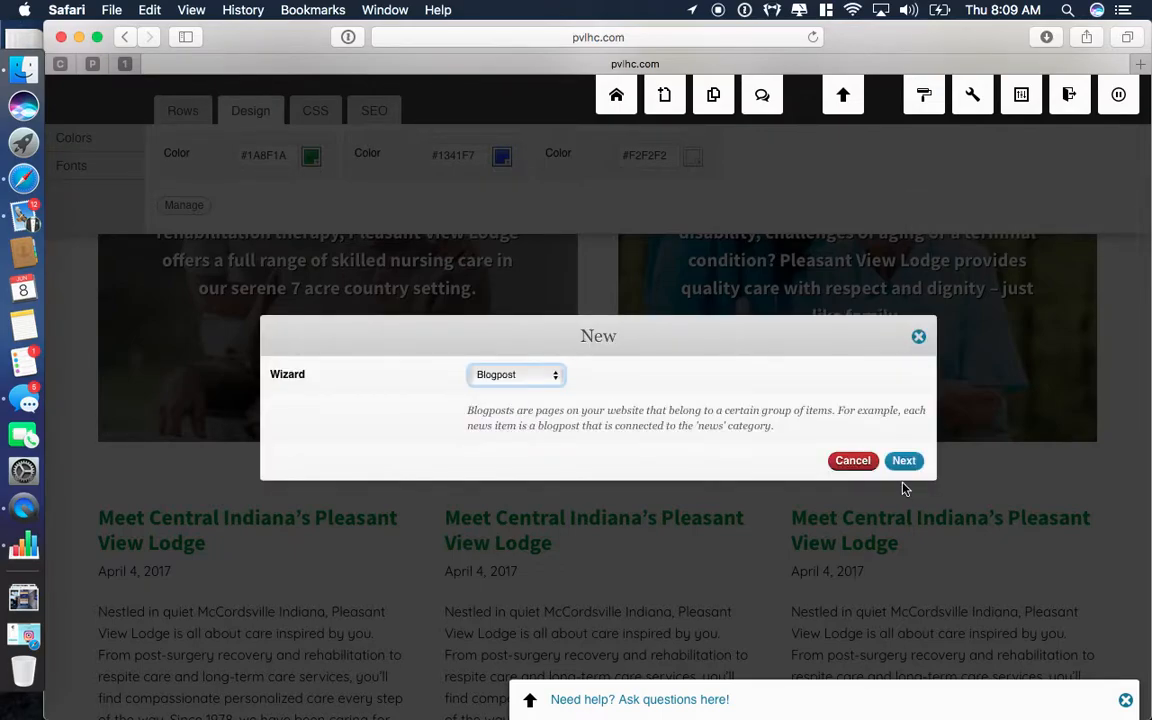
pyautogui.click(904, 461)
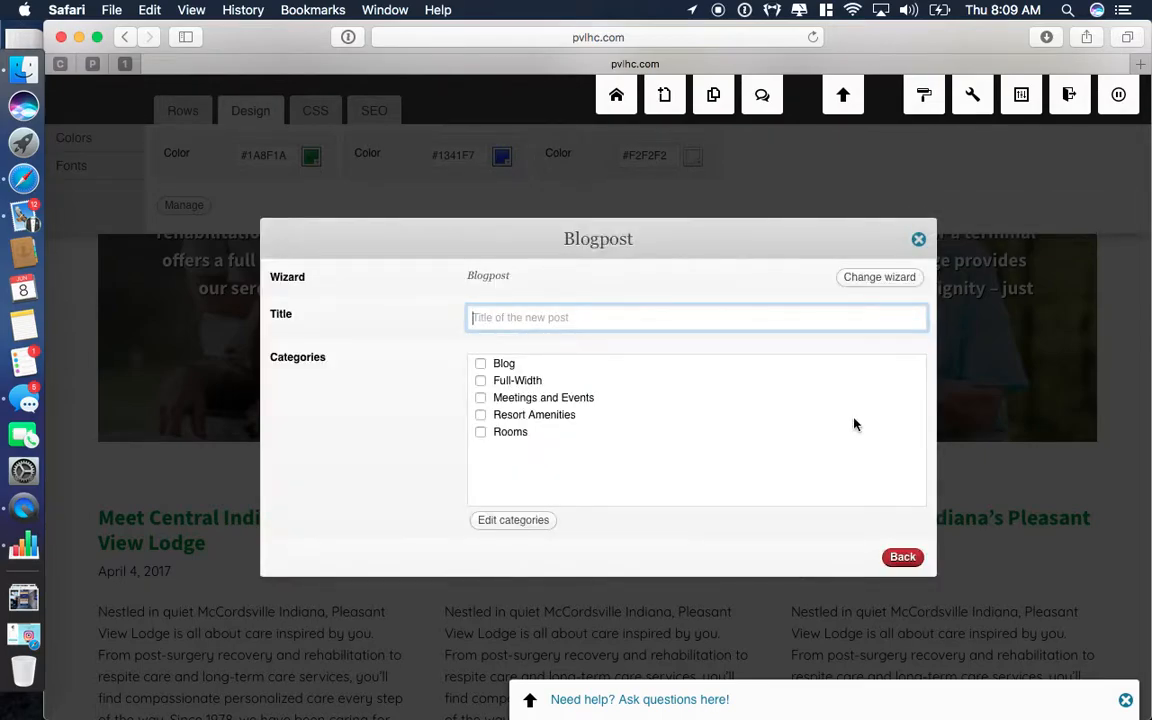
pyautogui.write('test')
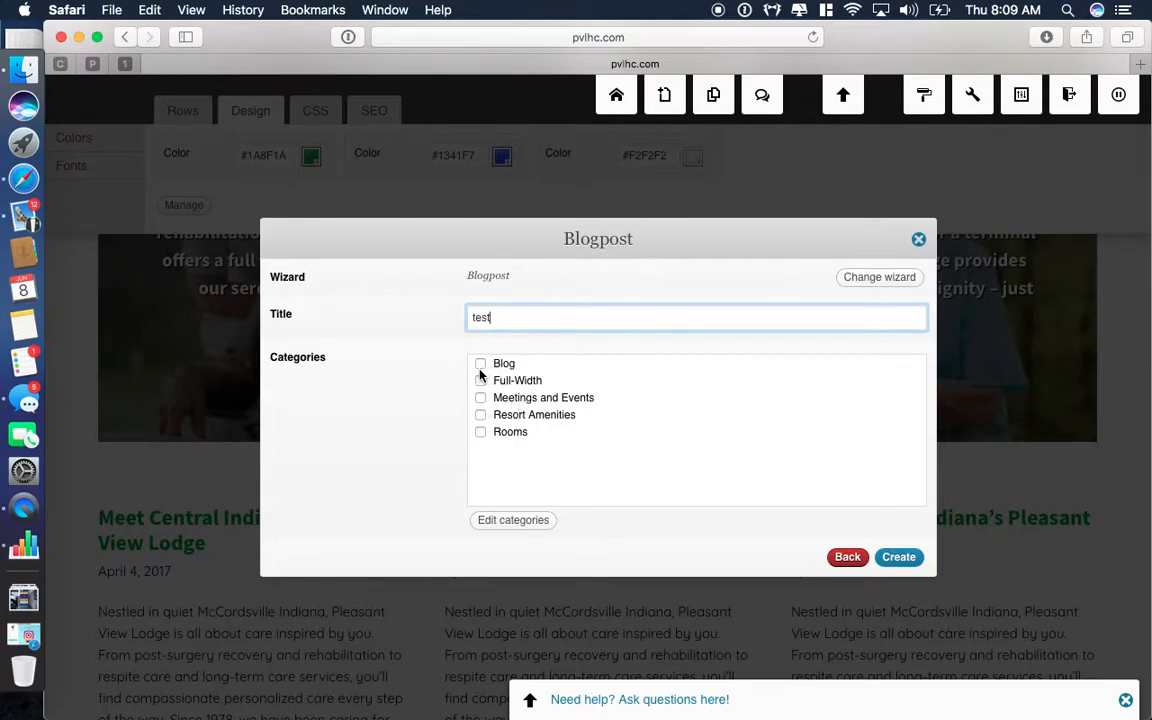
pyautogui.click(918, 239)
pyautogui.click(762, 406)
pyautogui.scroll(-2, 650, 445)
pyautogui.moveTo(334, 445)
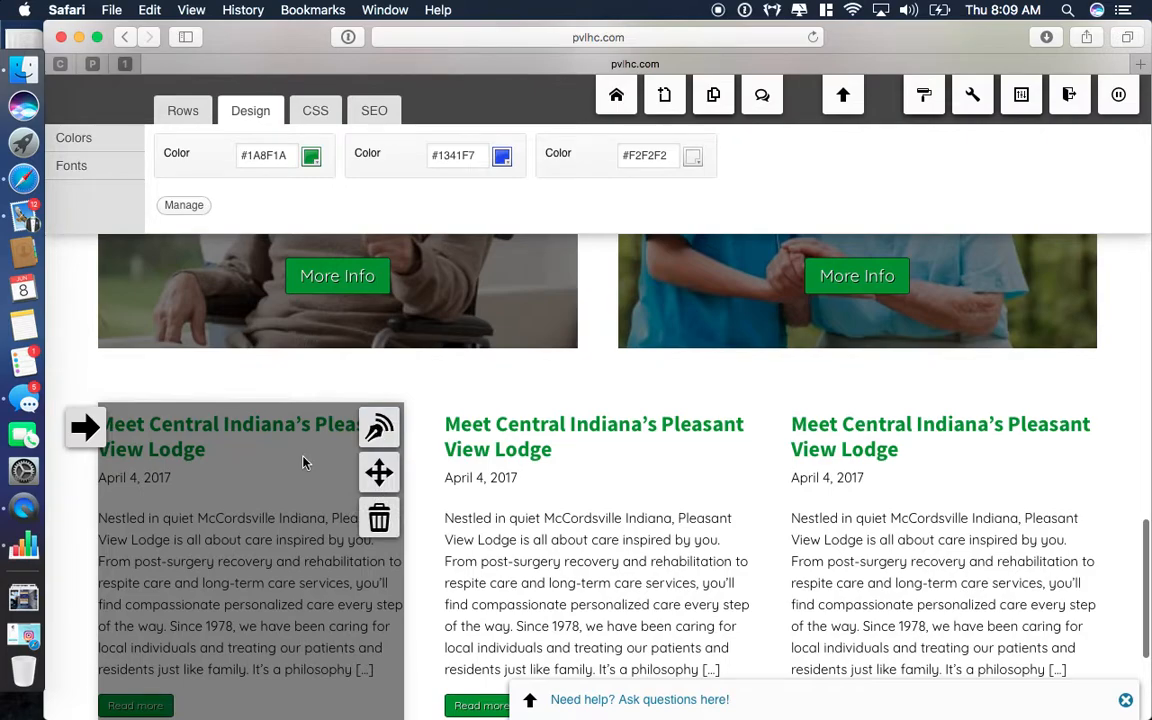
pyautogui.click(379, 428)
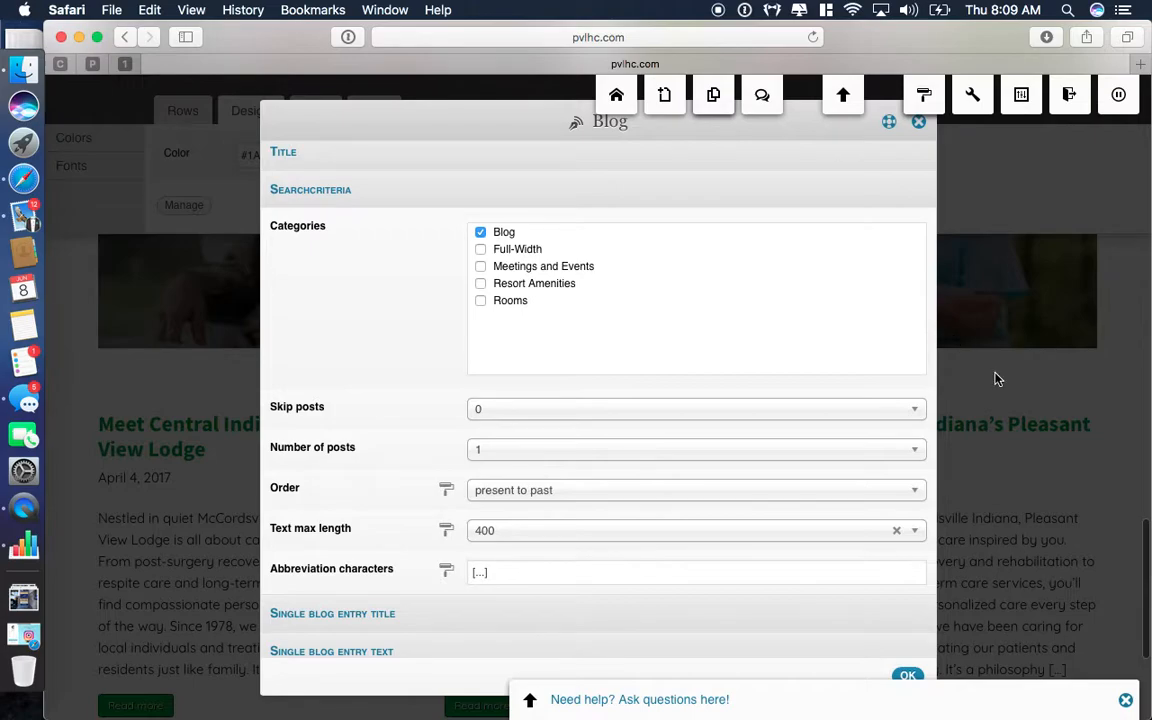
pyautogui.scroll(1, 539, 429)
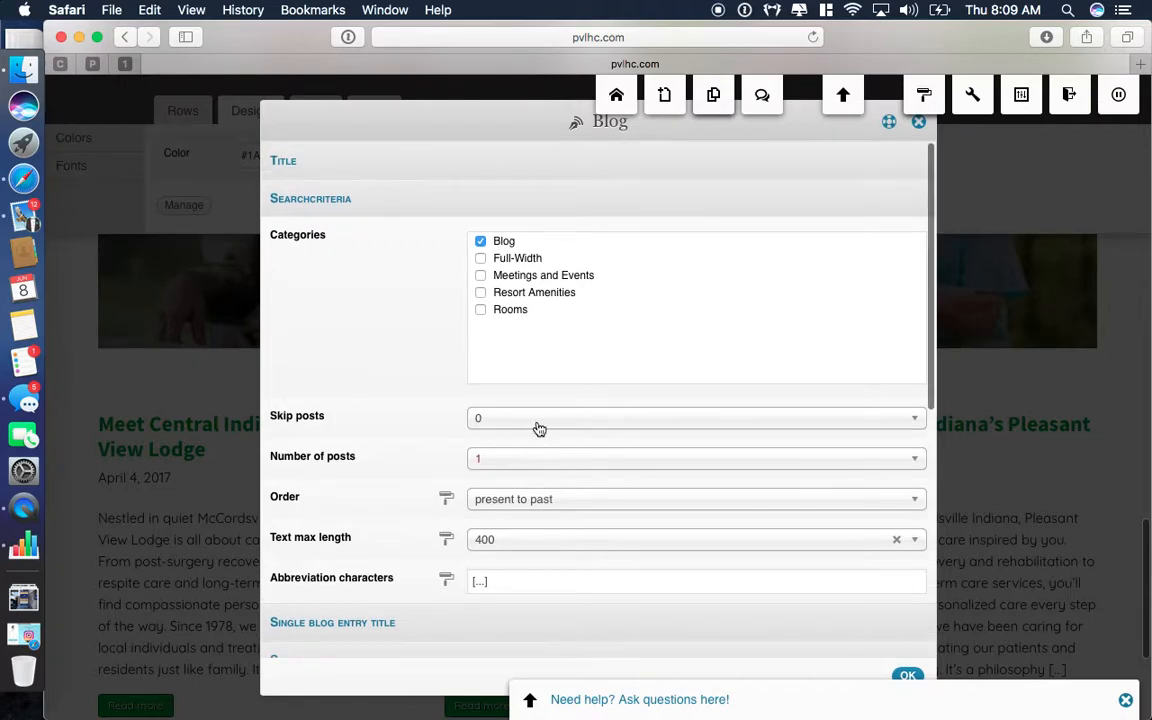
pyautogui.click(919, 122)
pyautogui.scroll(3, 520, 440)
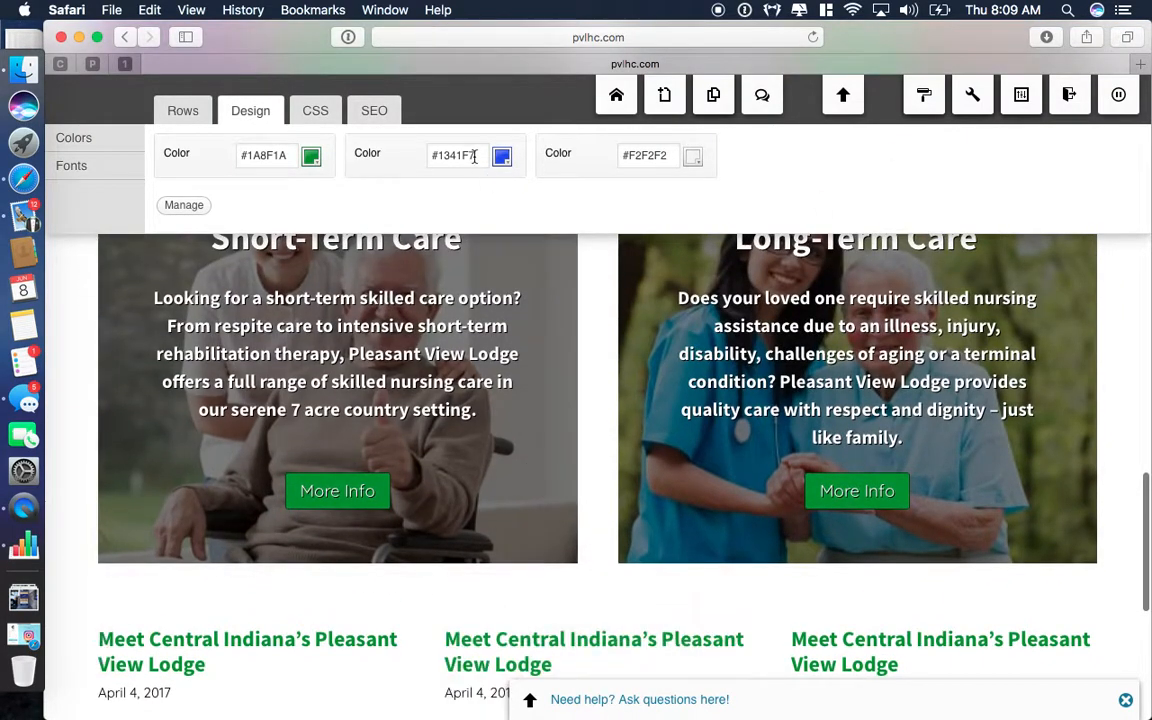
# Create a Blogpost titled 'test' in the Blog category using the New wizard.
pyautogui.click(664, 94)
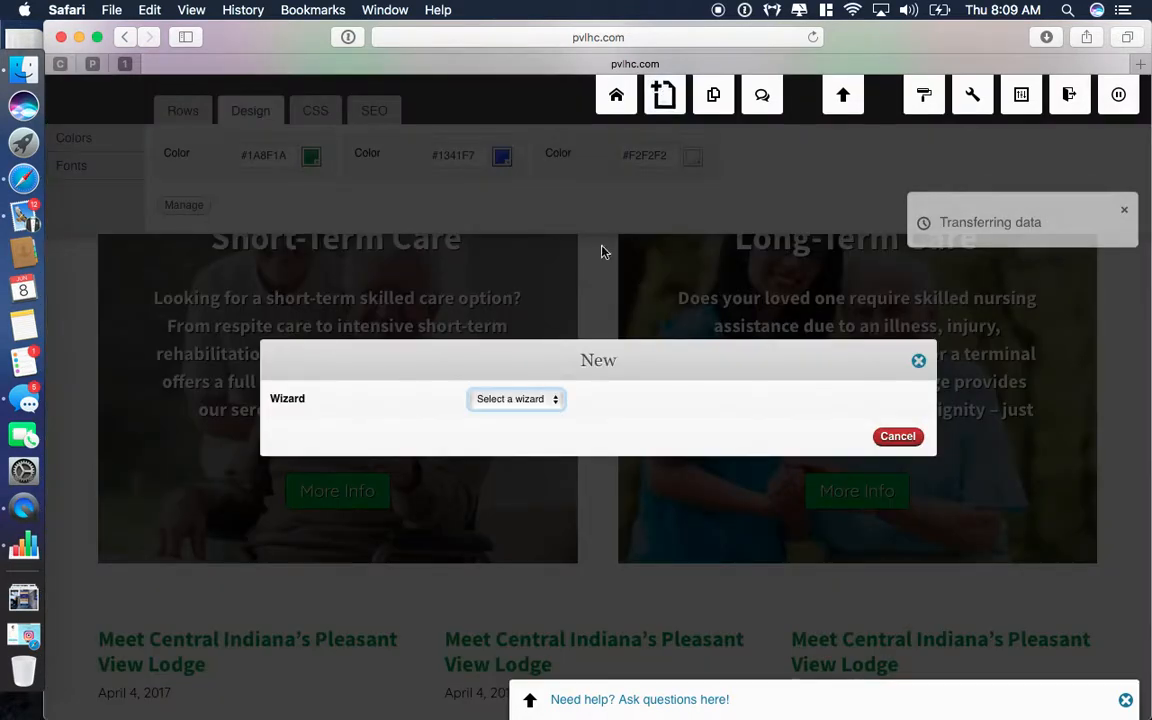
pyautogui.click(540, 403)
pyautogui.click(526, 414)
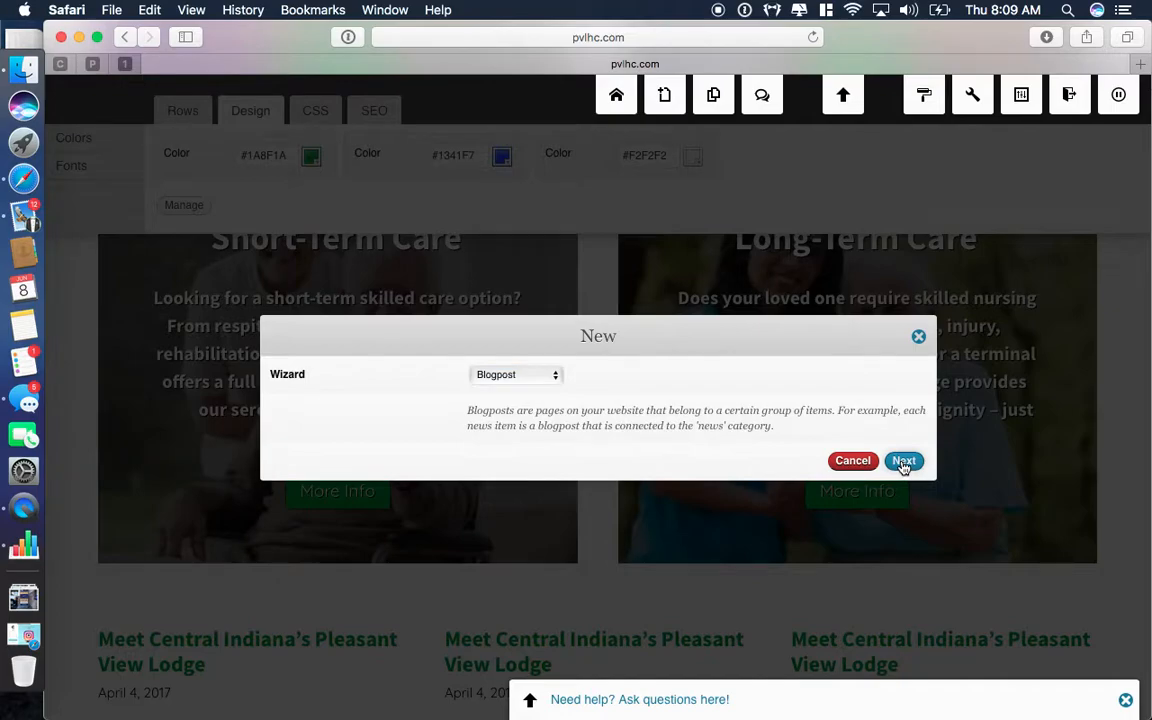
pyautogui.click(903, 461)
pyautogui.write('test')
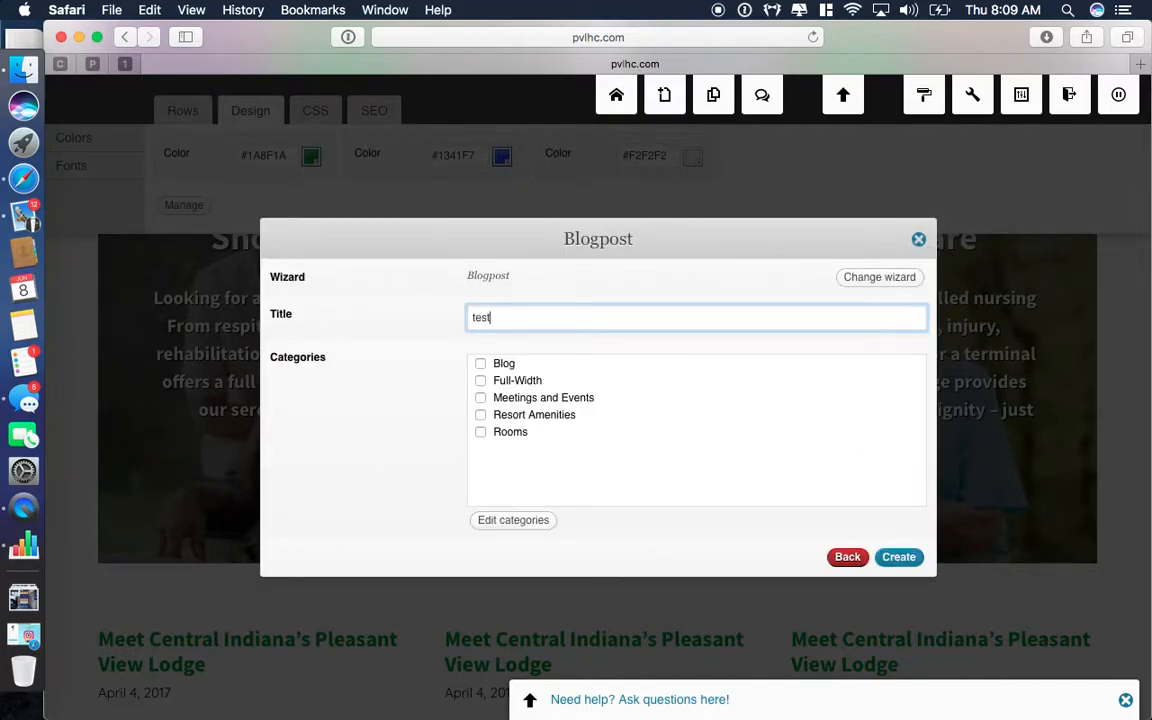
pyautogui.click(481, 366)
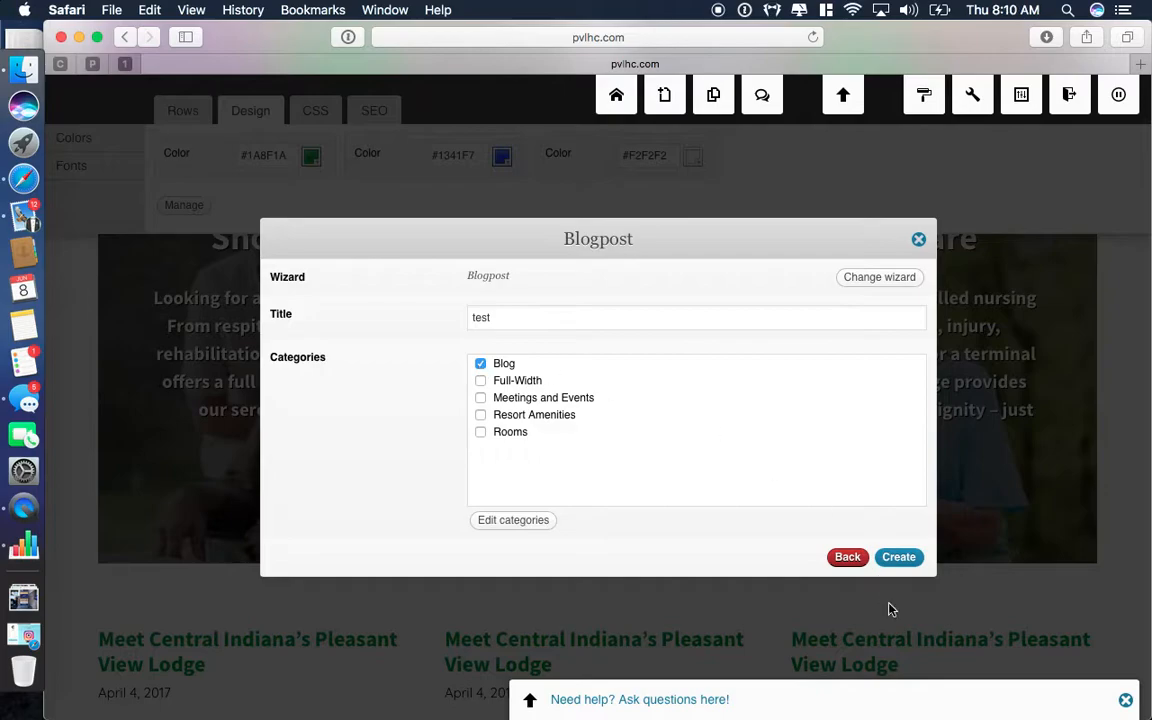
pyautogui.click(899, 558)
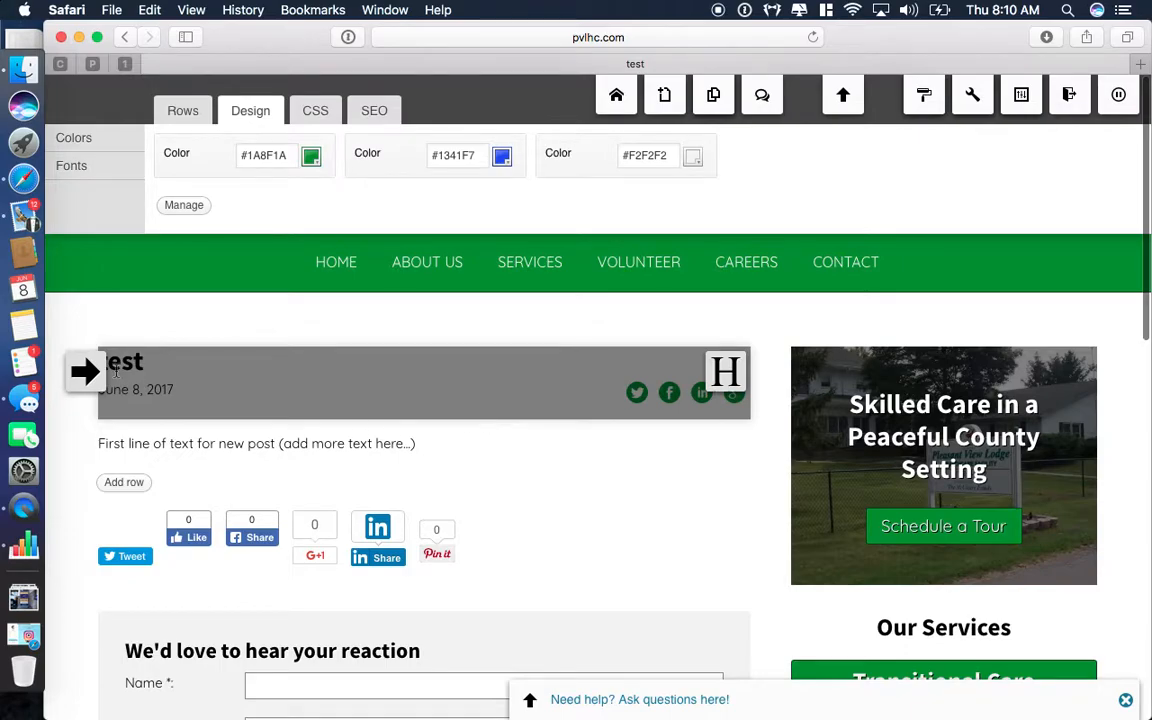
# Replace the post's placeholder text with 'This is a test of the blog area.' and save.
pyautogui.scroll(-2, 662, 417)
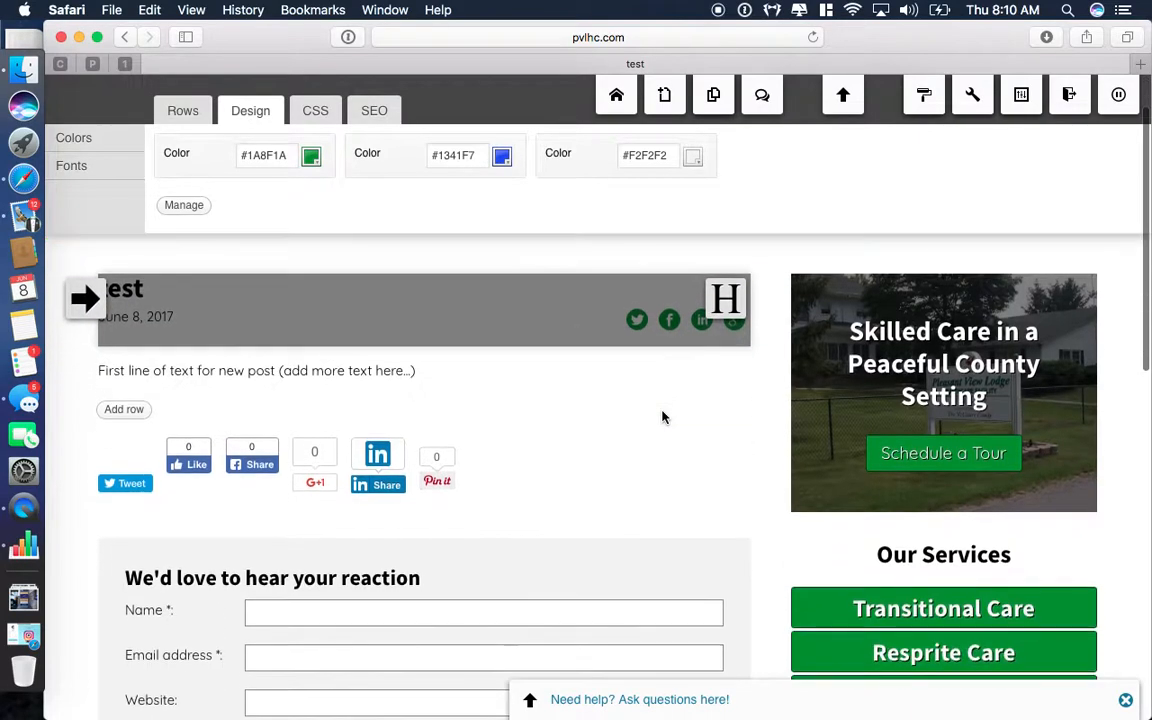
pyautogui.moveTo(742, 393)
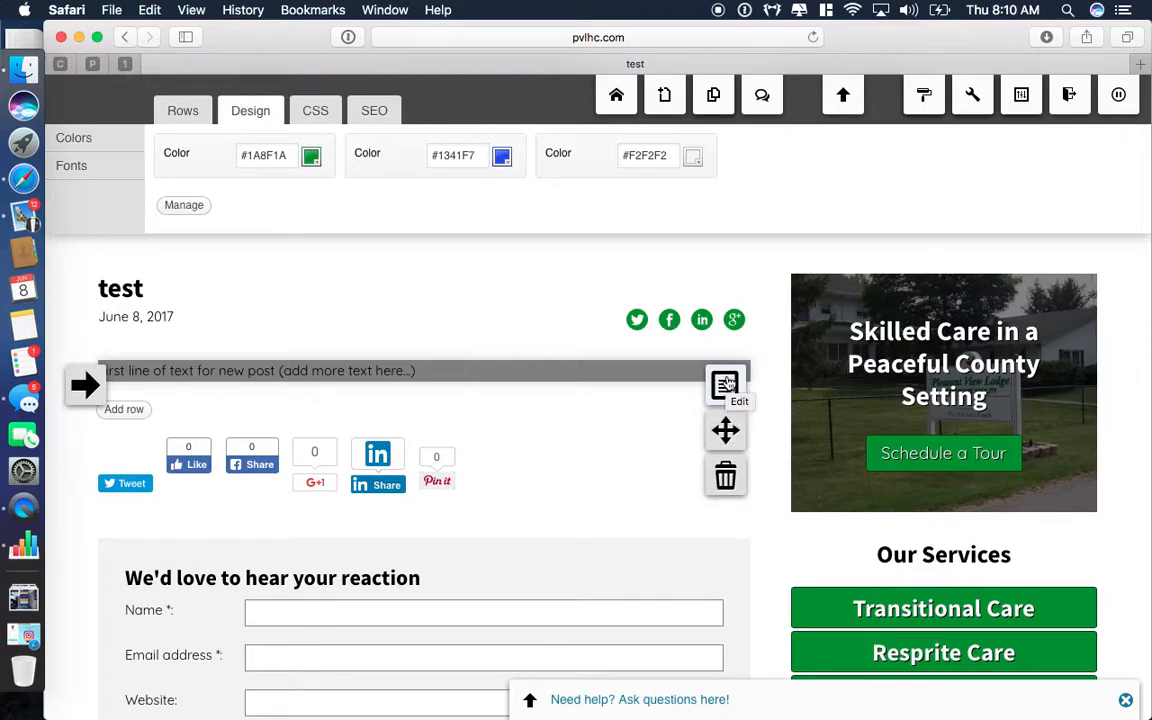
pyautogui.click(726, 385)
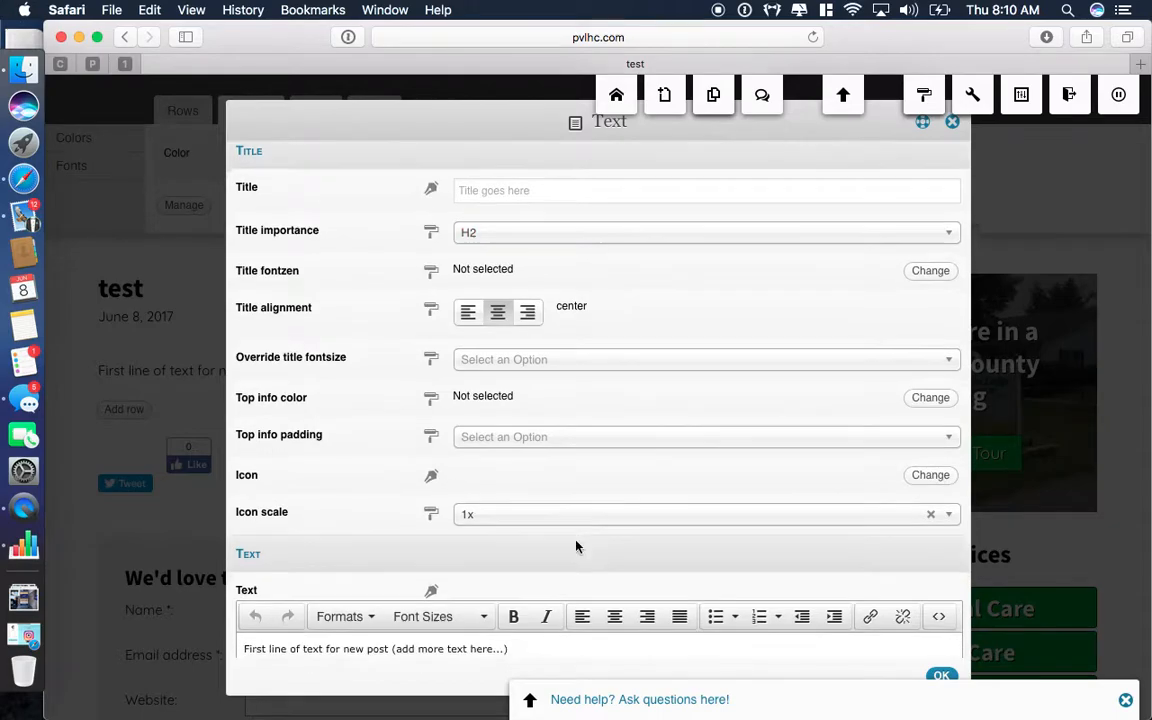
pyautogui.scroll(-3, 540, 205)
pyautogui.scroll(3, 540, 213)
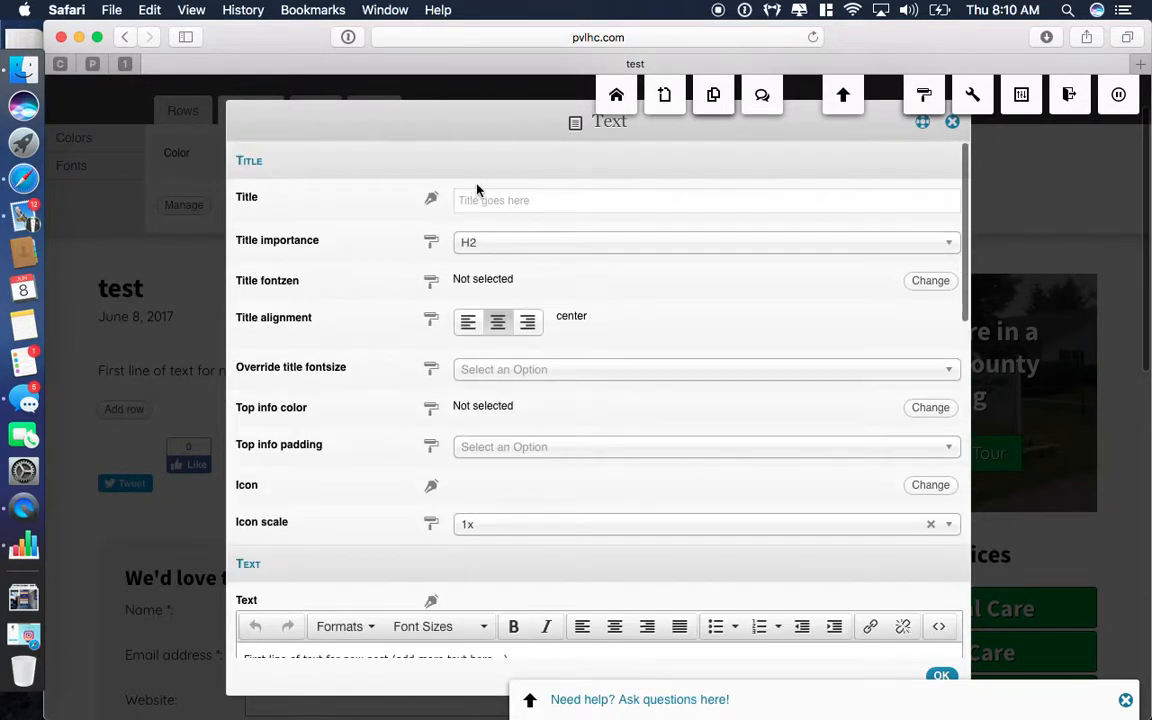
pyautogui.scroll(-5, 500, 495)
pyautogui.tripleClick(454, 443)
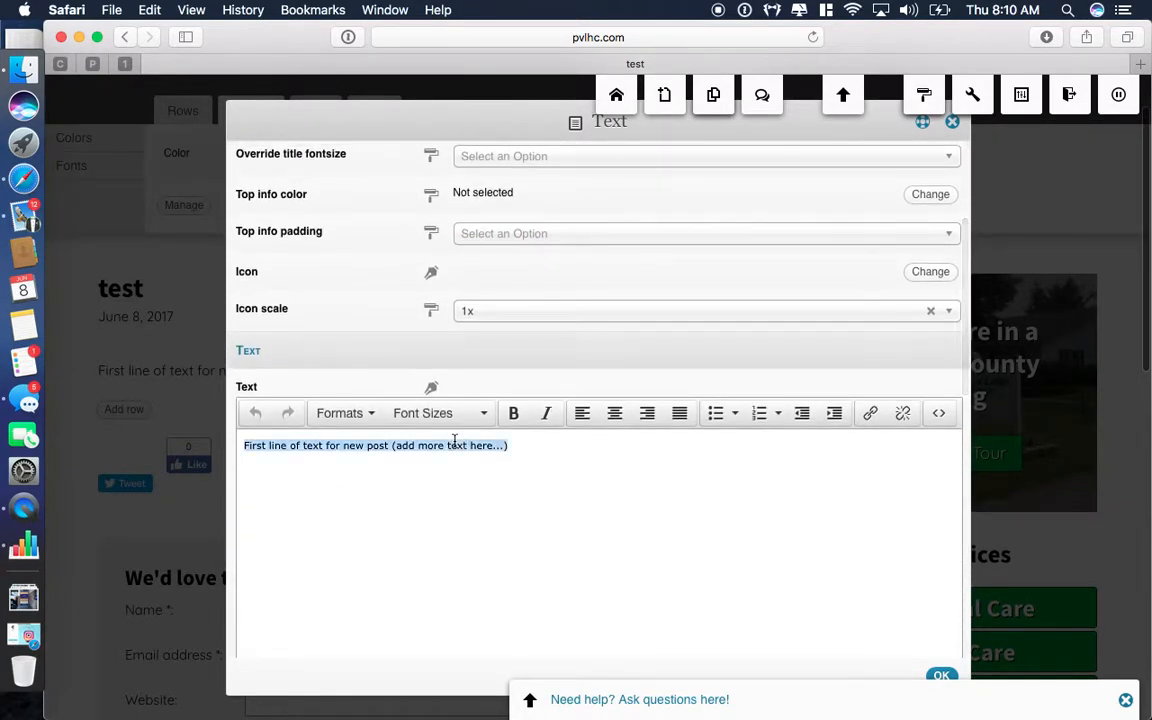
pyautogui.press('BackSpace')
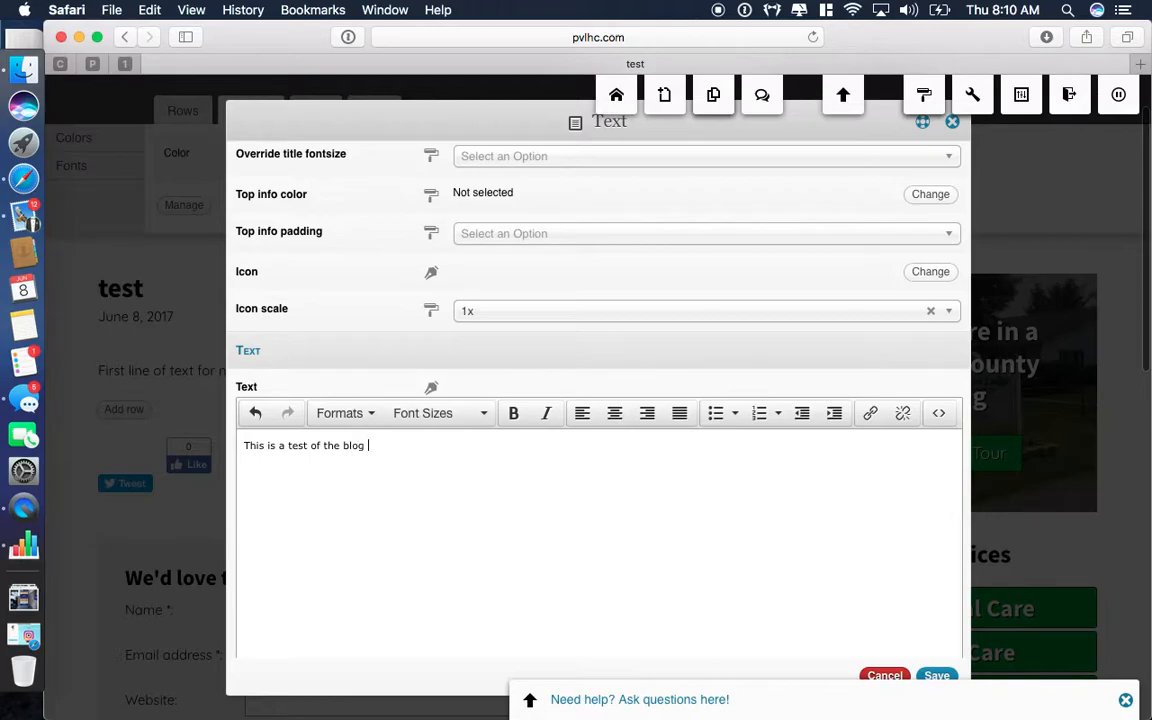
pyautogui.scroll(-5, 697, 599)
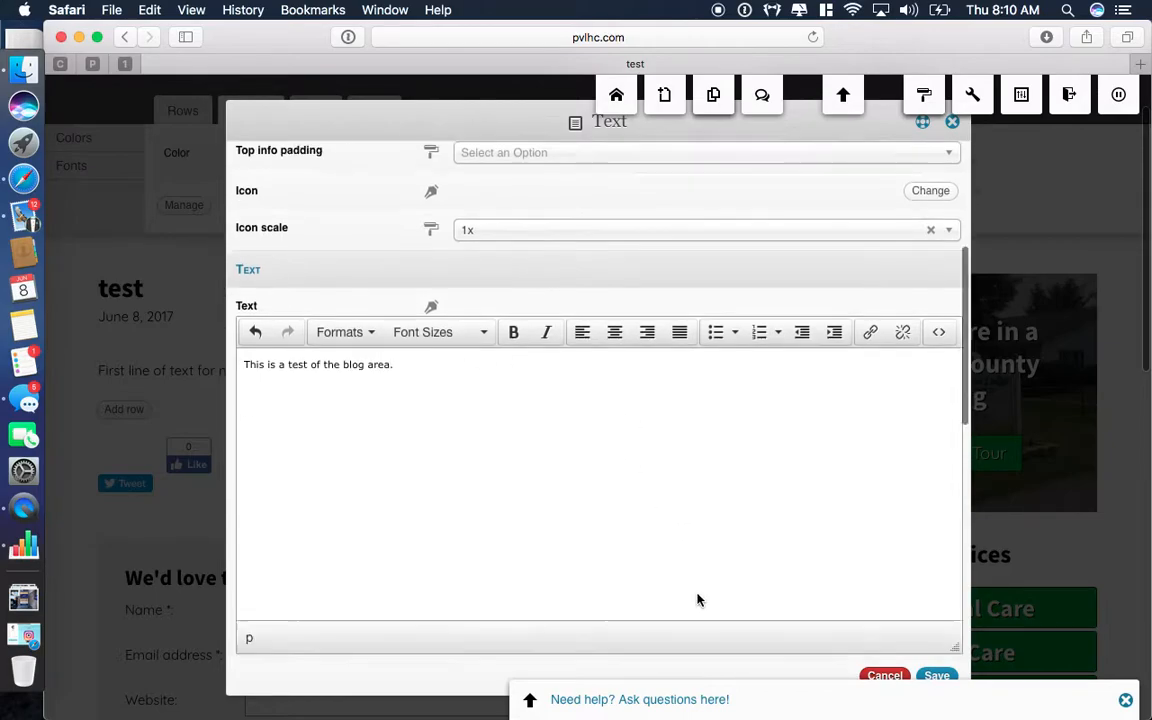
pyautogui.click(936, 676)
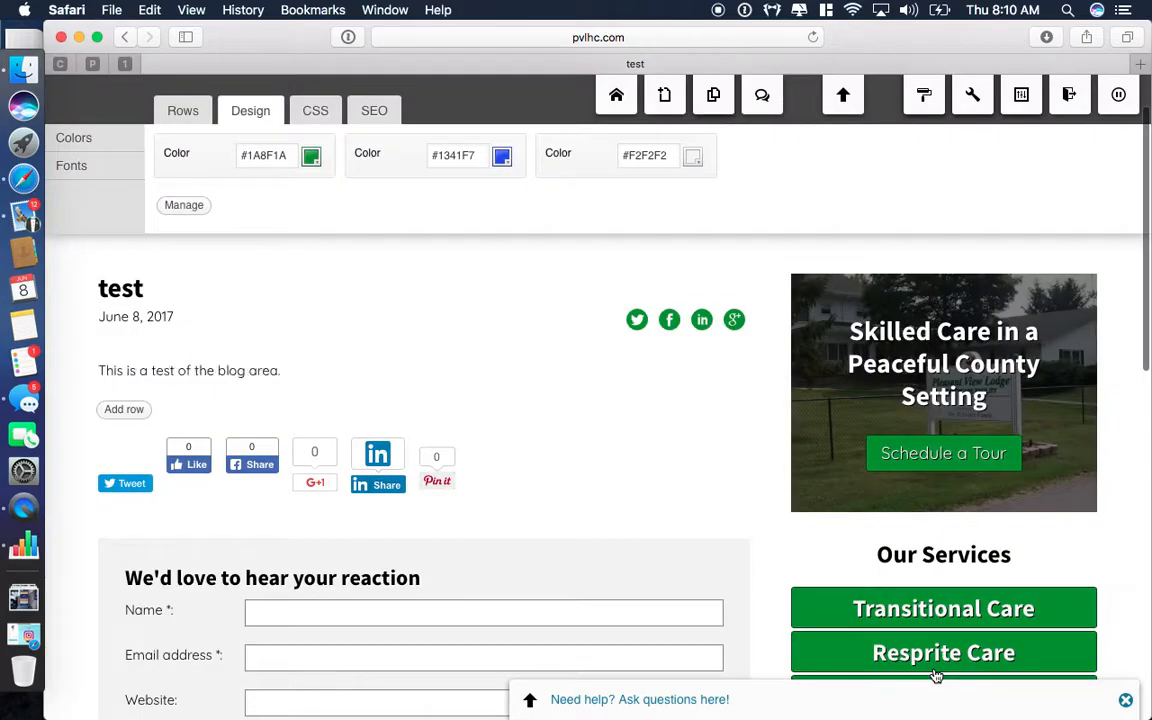
pyautogui.moveTo(263, 364)
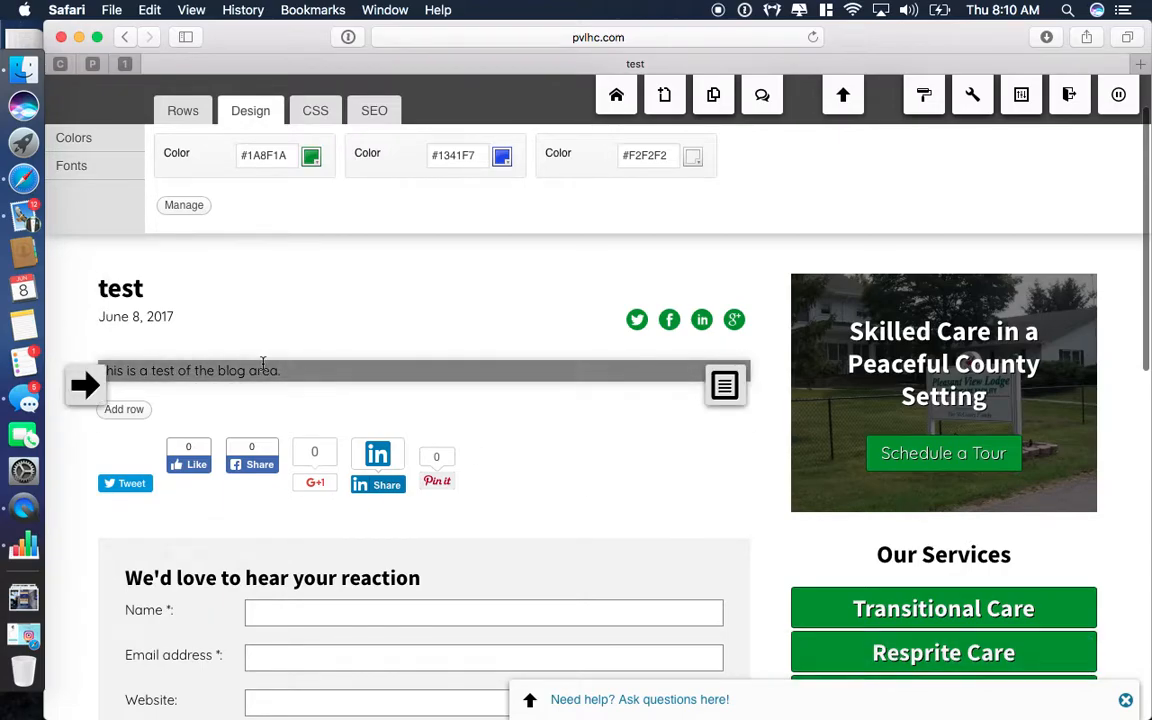
pyautogui.scroll(-1, 263, 364)
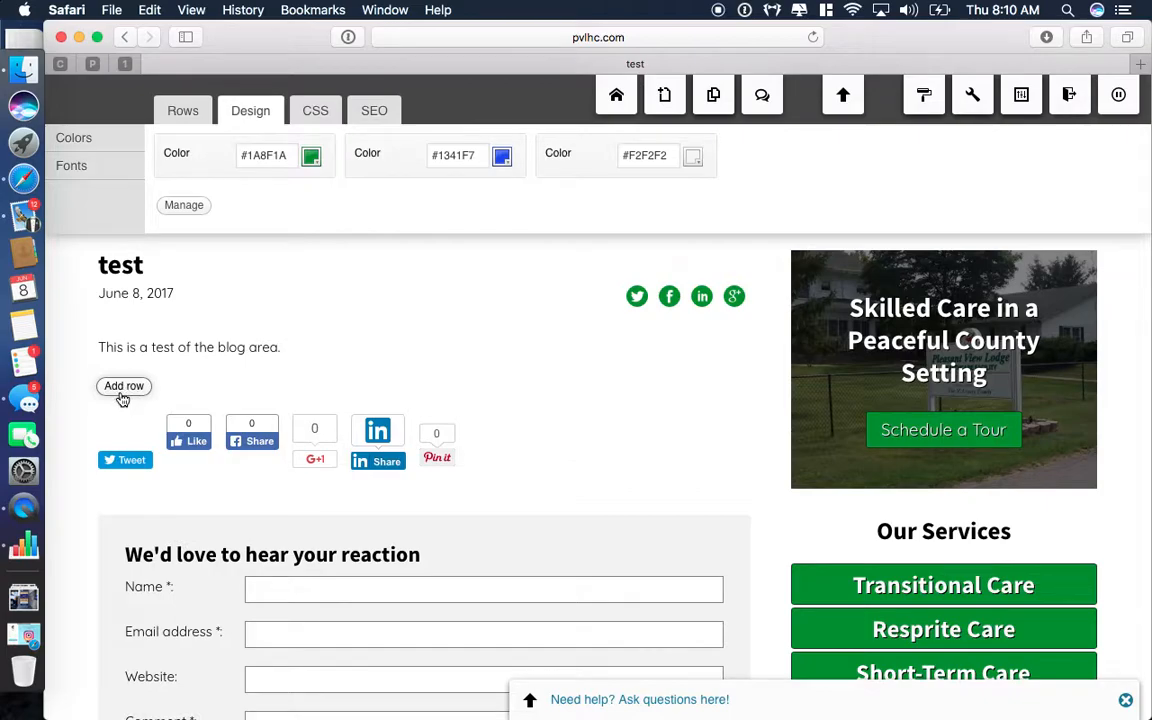
# Add a two-column ½ ½ row to the test post.
pyautogui.click(180, 114)
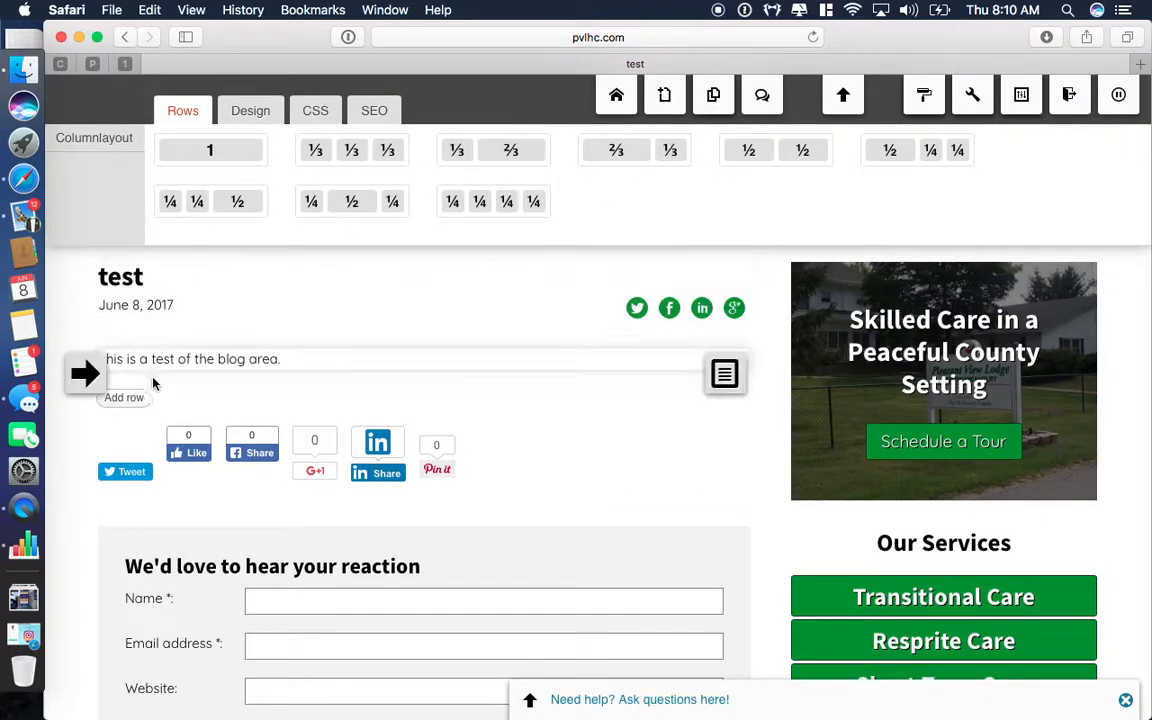
pyautogui.click(124, 400)
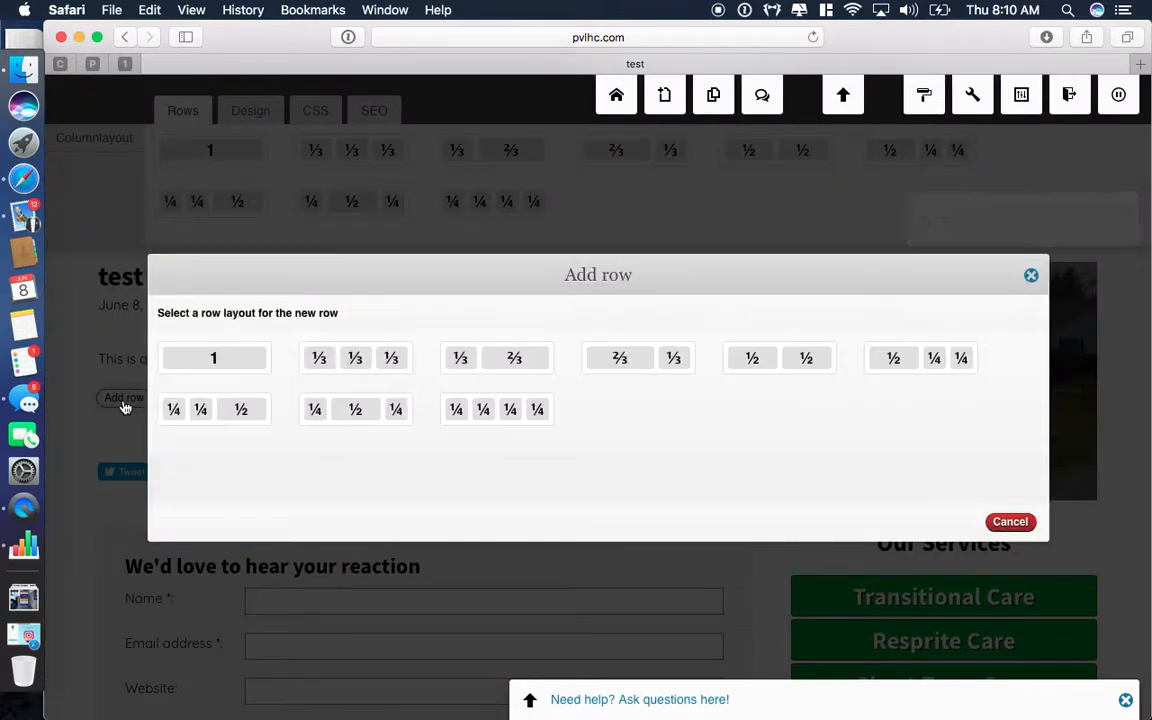
pyautogui.click(776, 360)
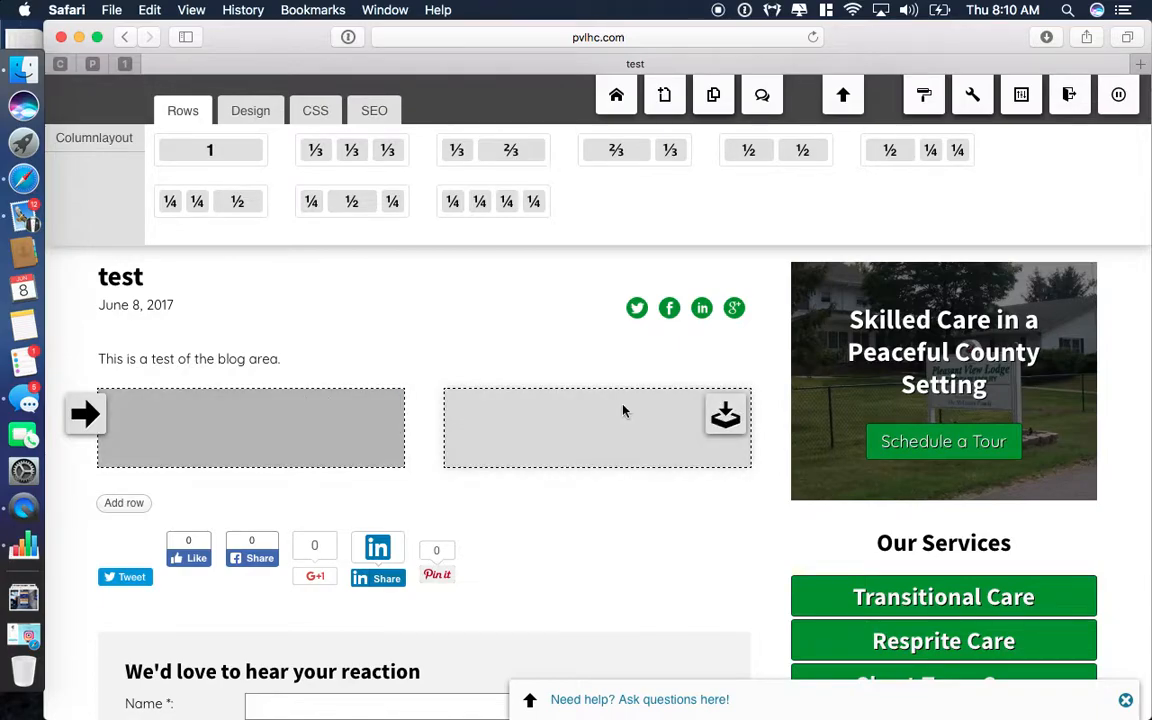
# Add a full-width single-column row below it holding a blank Text widget.
pyautogui.click(123, 503)
pyautogui.click(212, 362)
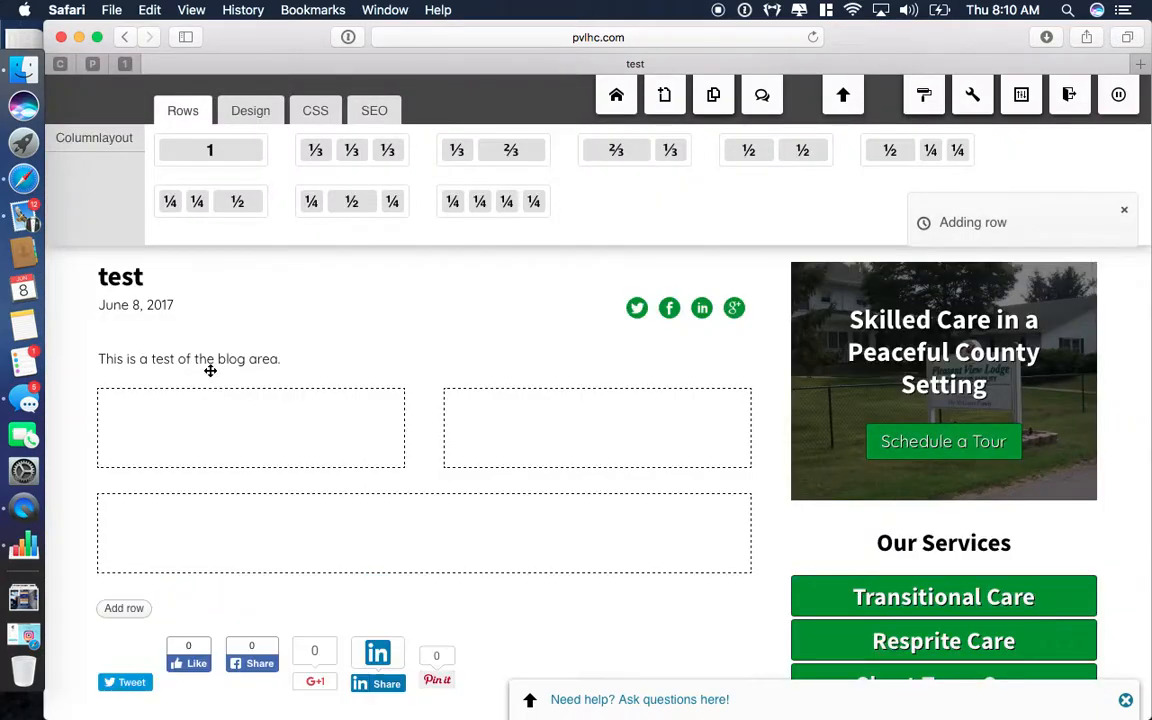
pyautogui.click(727, 522)
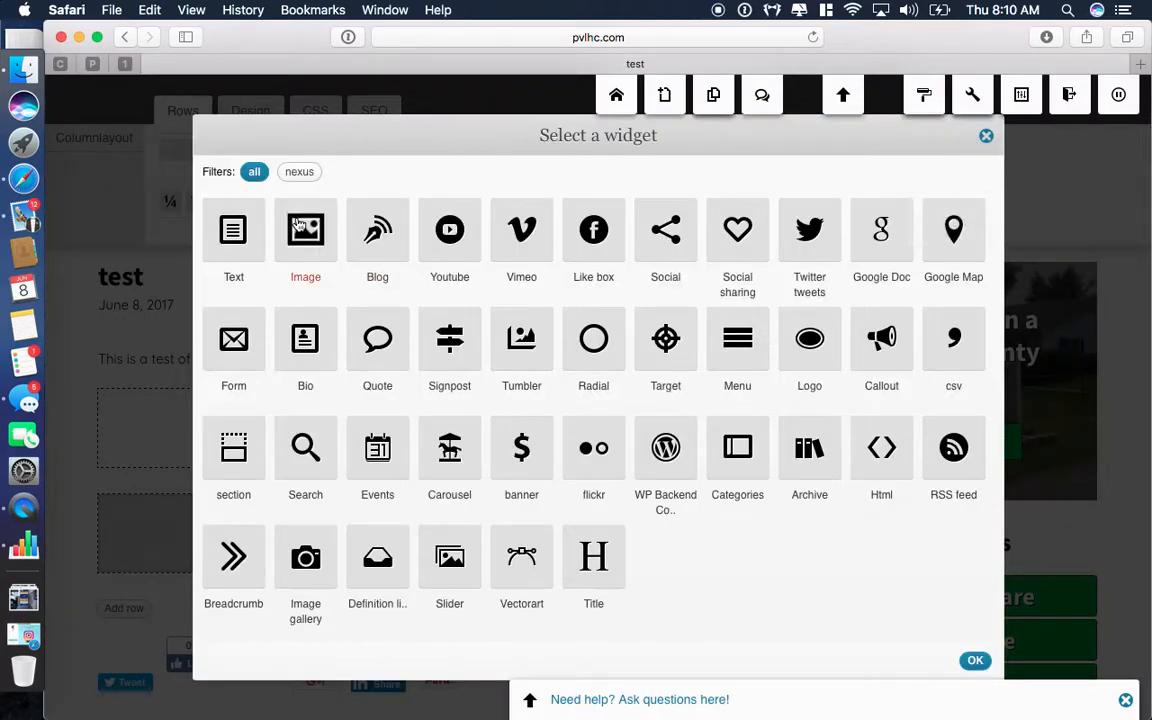
pyautogui.click(206, 224)
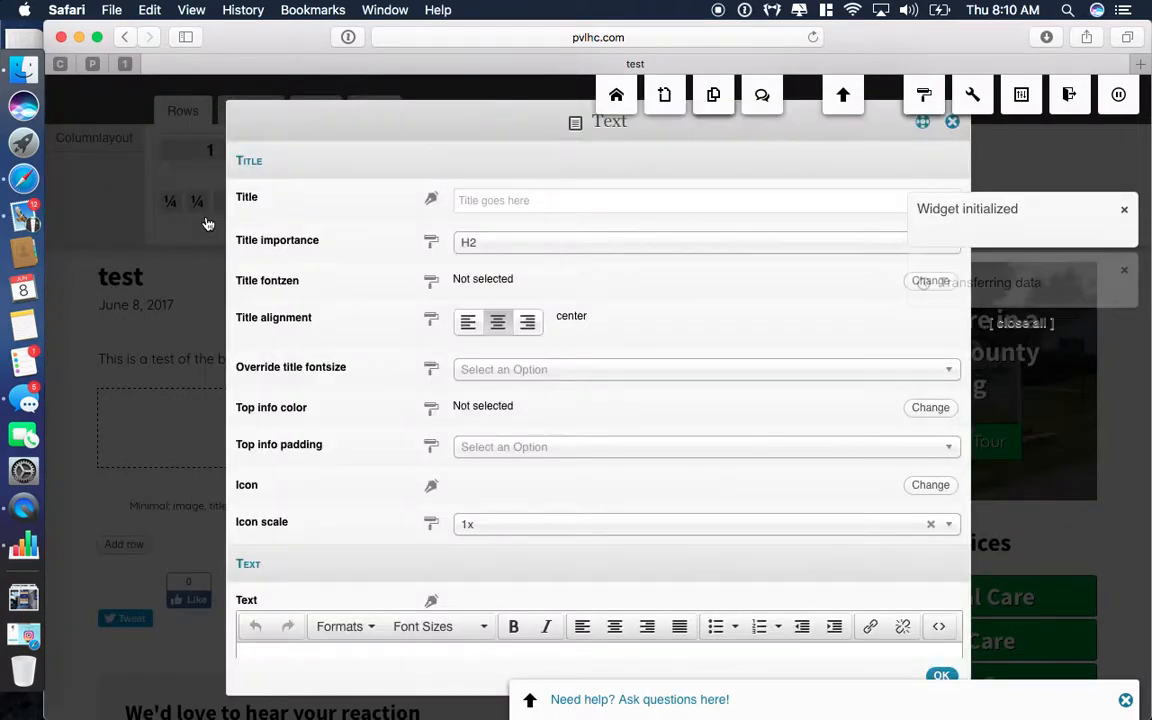
pyautogui.click(945, 675)
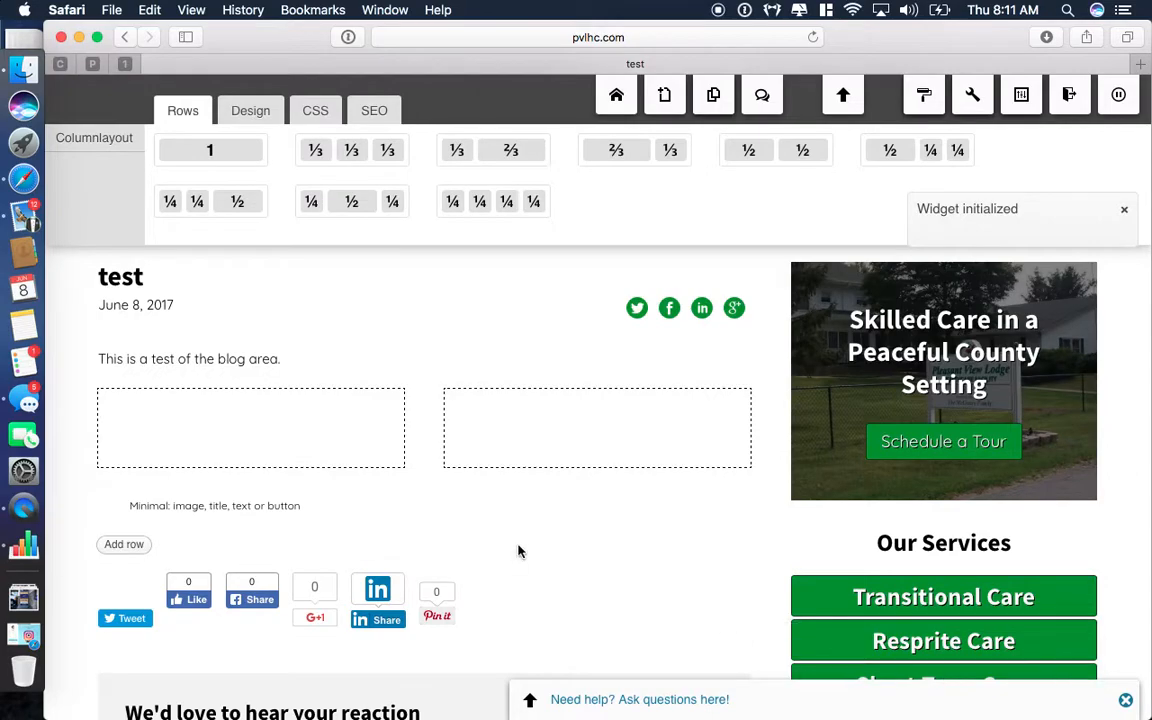
pyautogui.scroll(-4, 518, 551)
pyautogui.scroll(6, 518, 551)
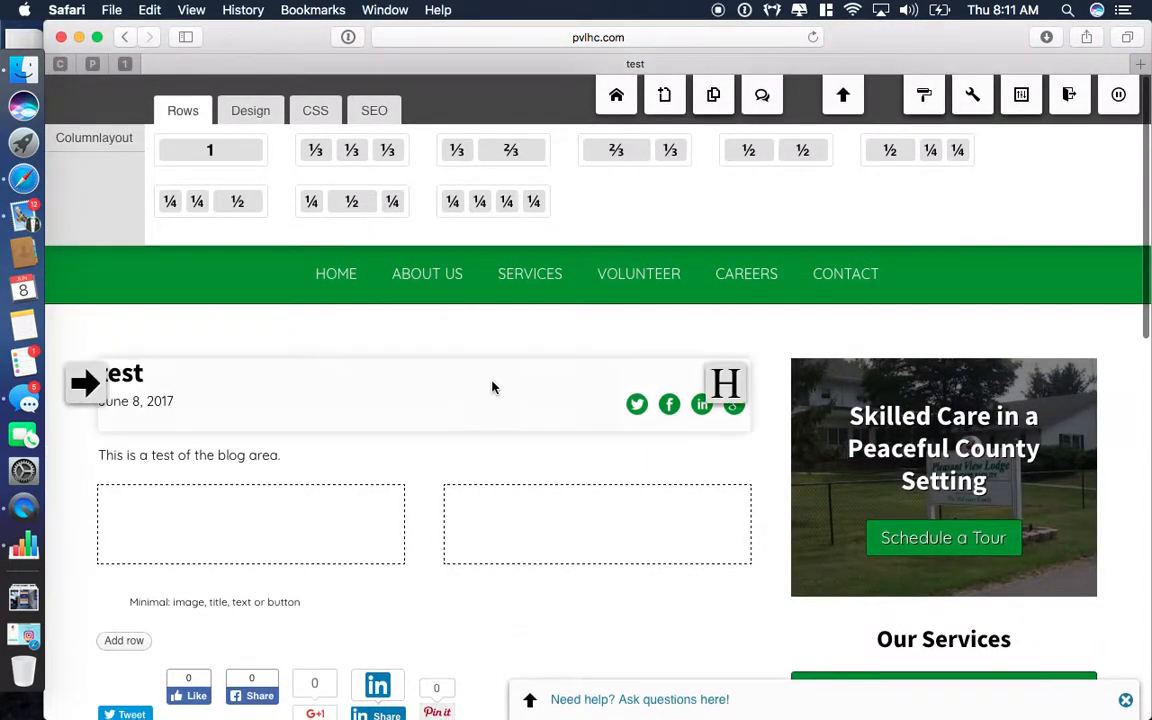
# Go to the Pleasant View Lodge Home page and scroll through its sections back to the intro text.
pyautogui.click(344, 286)
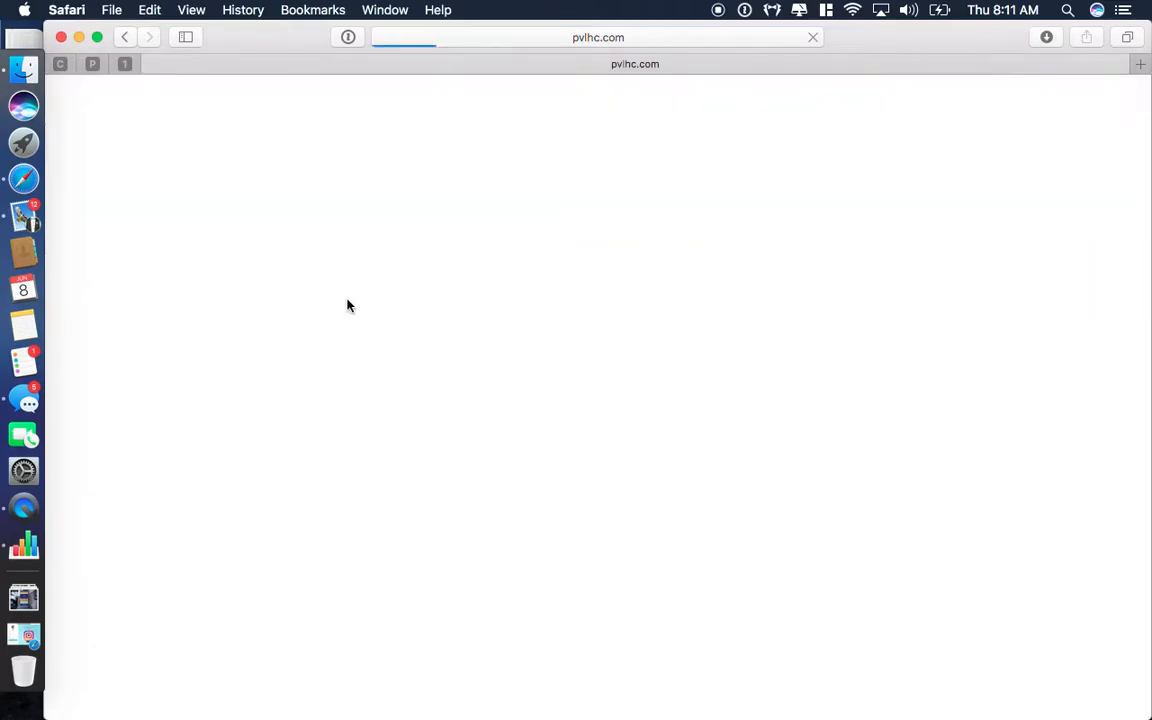
pyautogui.scroll(-10, 401, 490)
pyautogui.scroll(-10, 403, 488)
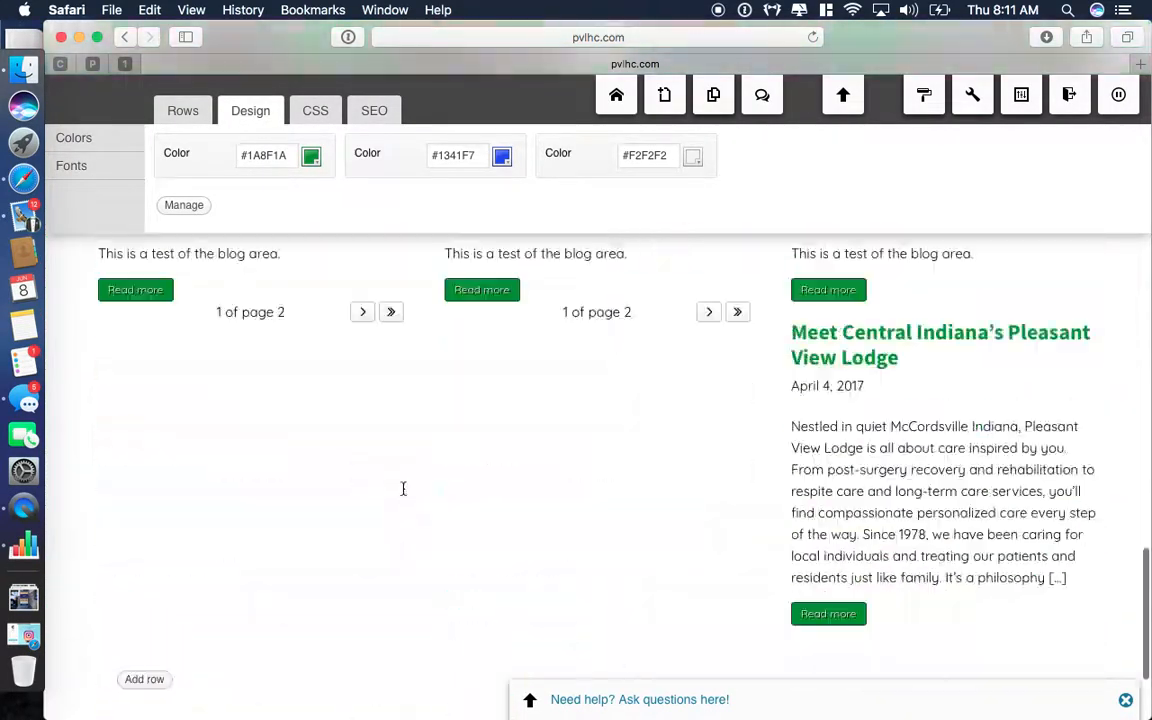
pyautogui.scroll(3, 404, 490)
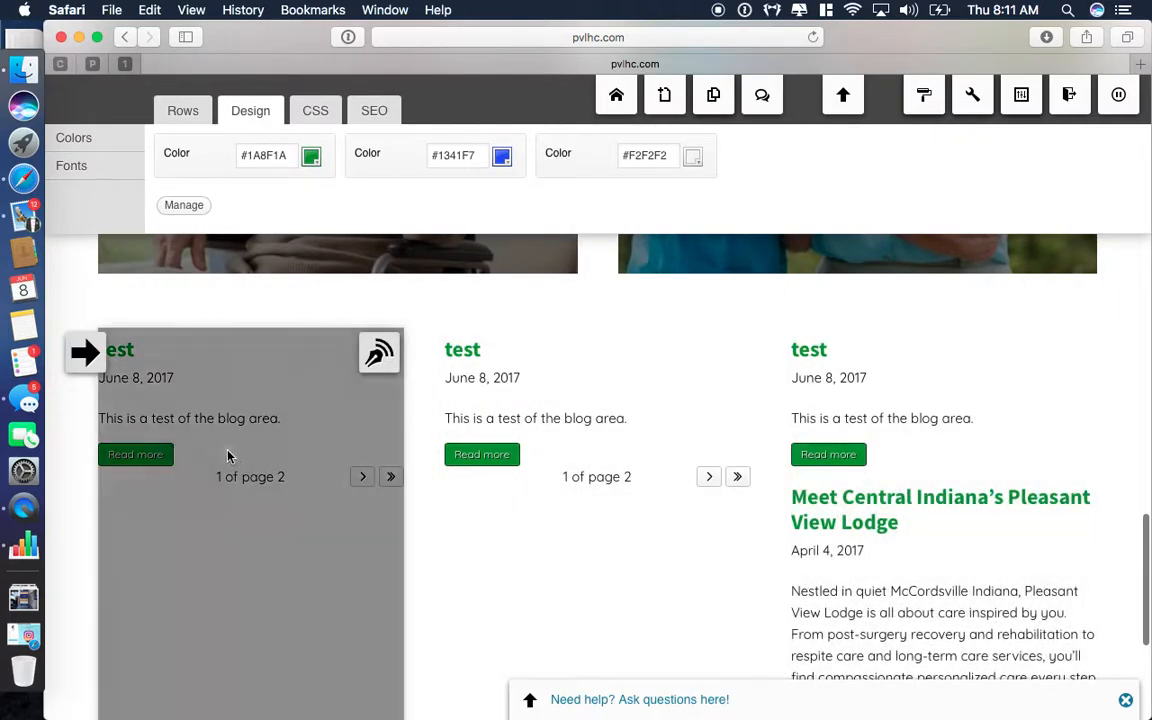
pyautogui.scroll(2, 889, 405)
pyautogui.scroll(15, 889, 405)
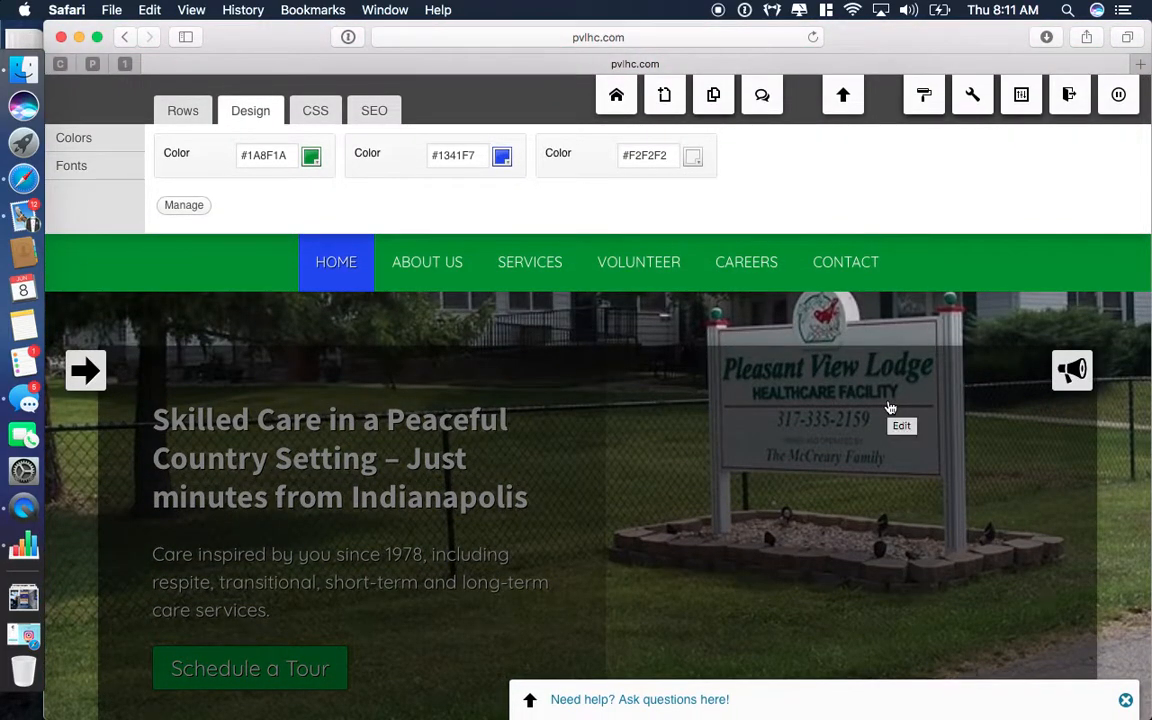
pyautogui.scroll(-8, 889, 405)
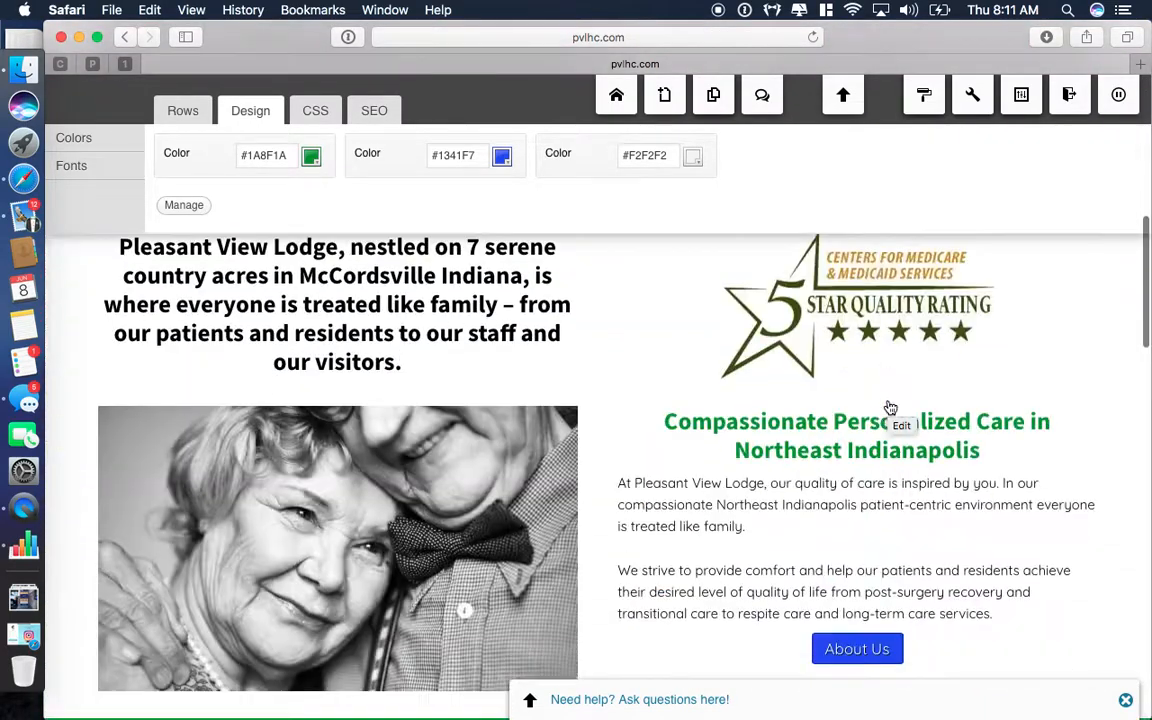
pyautogui.scroll(2, 805, 463)
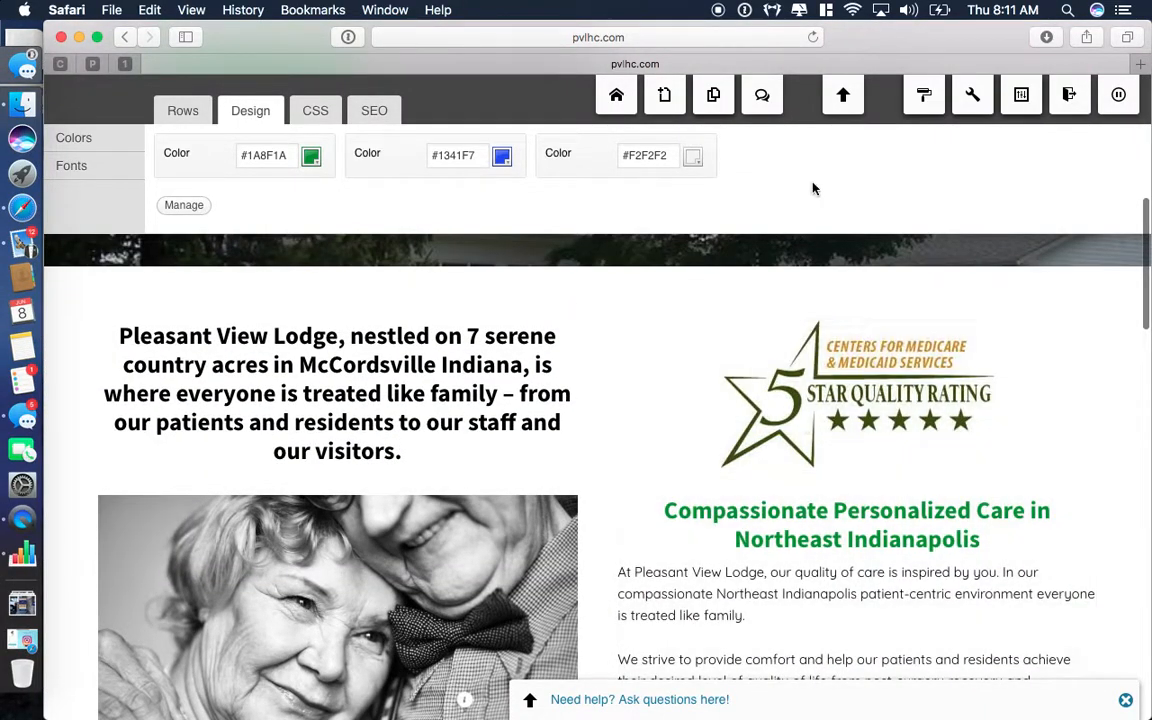
pyautogui.moveTo(1020, 94)
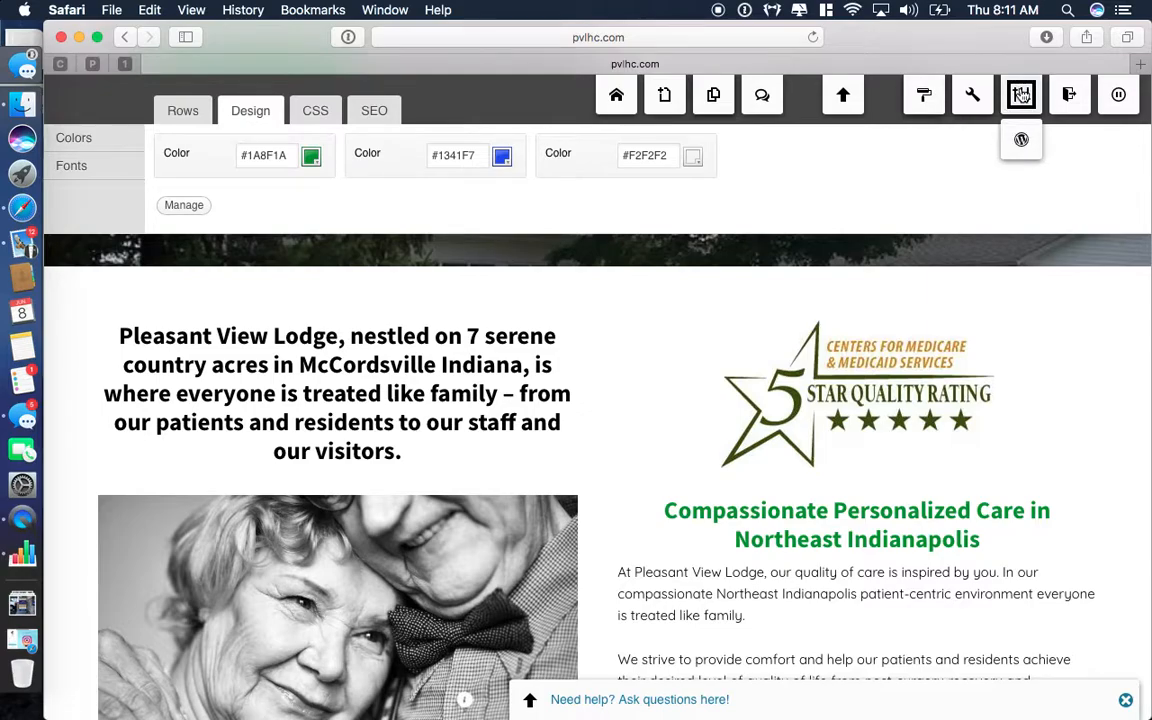
# Switch from the front-end builder to the WordPress admin for this page.
pyautogui.click(1023, 145)
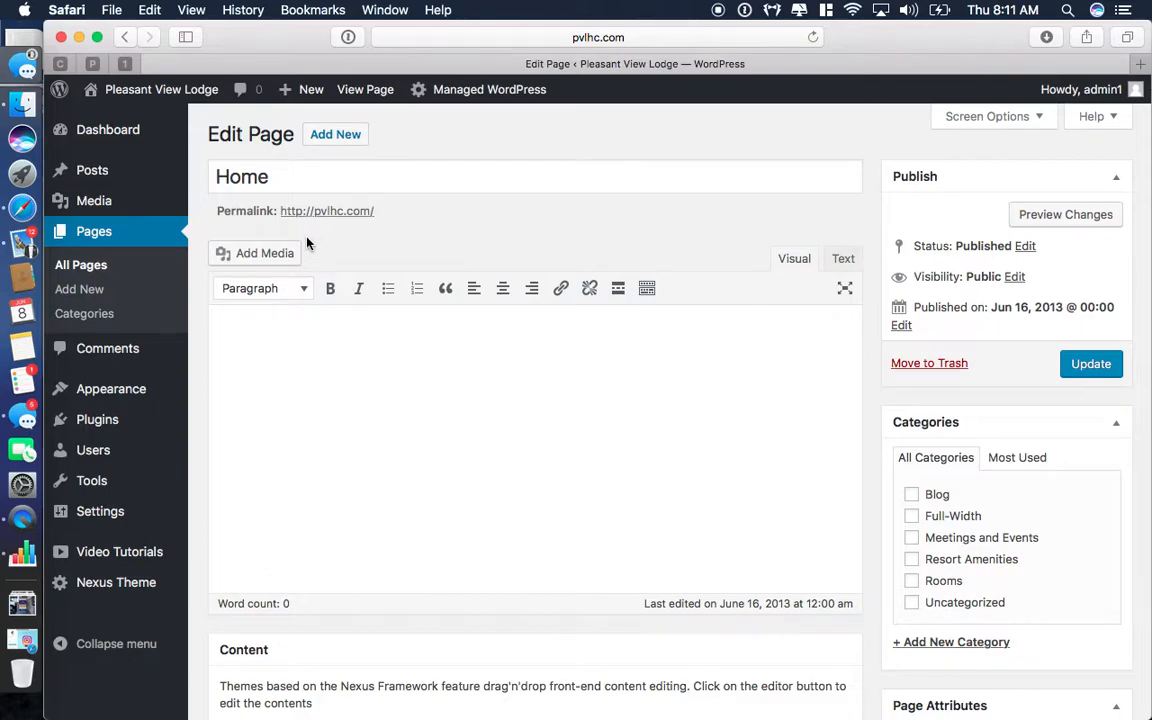
pyautogui.moveTo(88, 173)
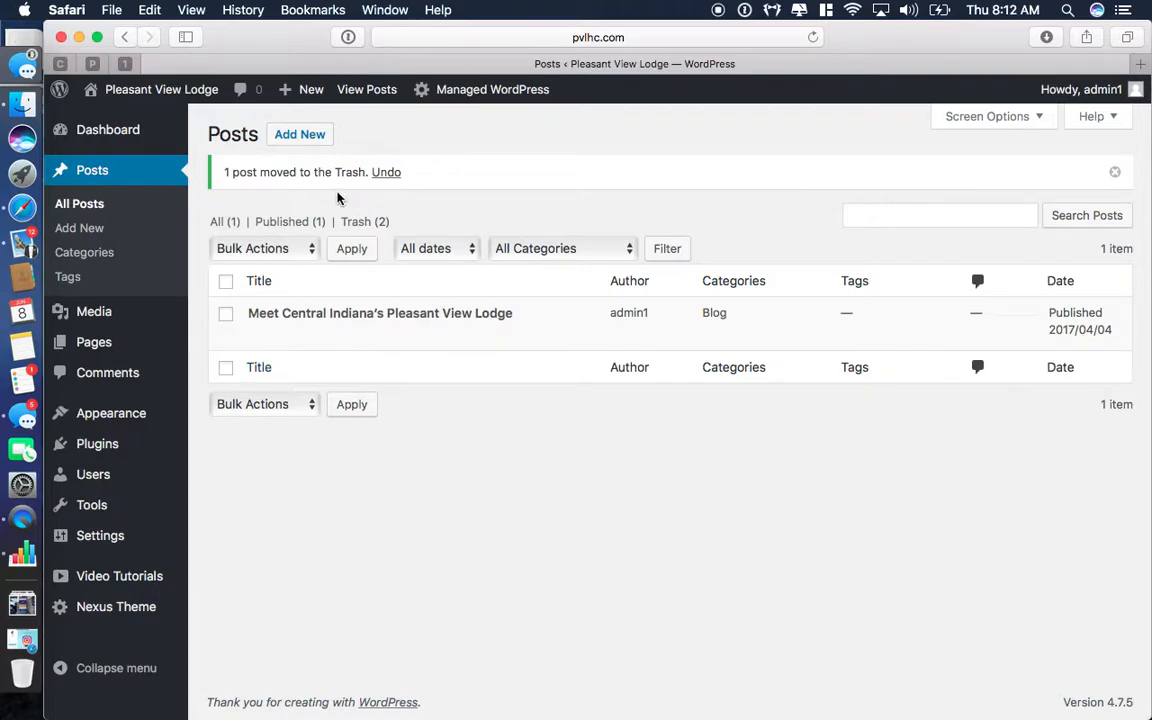
# Start a new post titled 'this is a test' and file it under the Blog category.
pyautogui.click(303, 134)
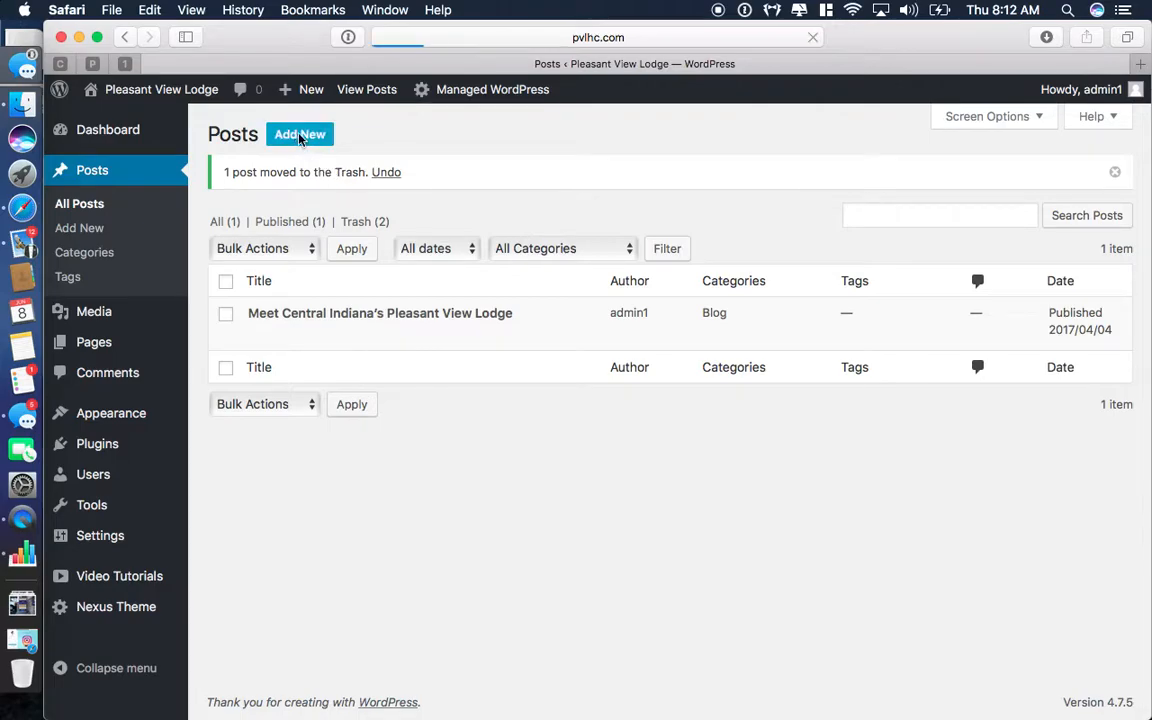
pyautogui.write('this is a test')
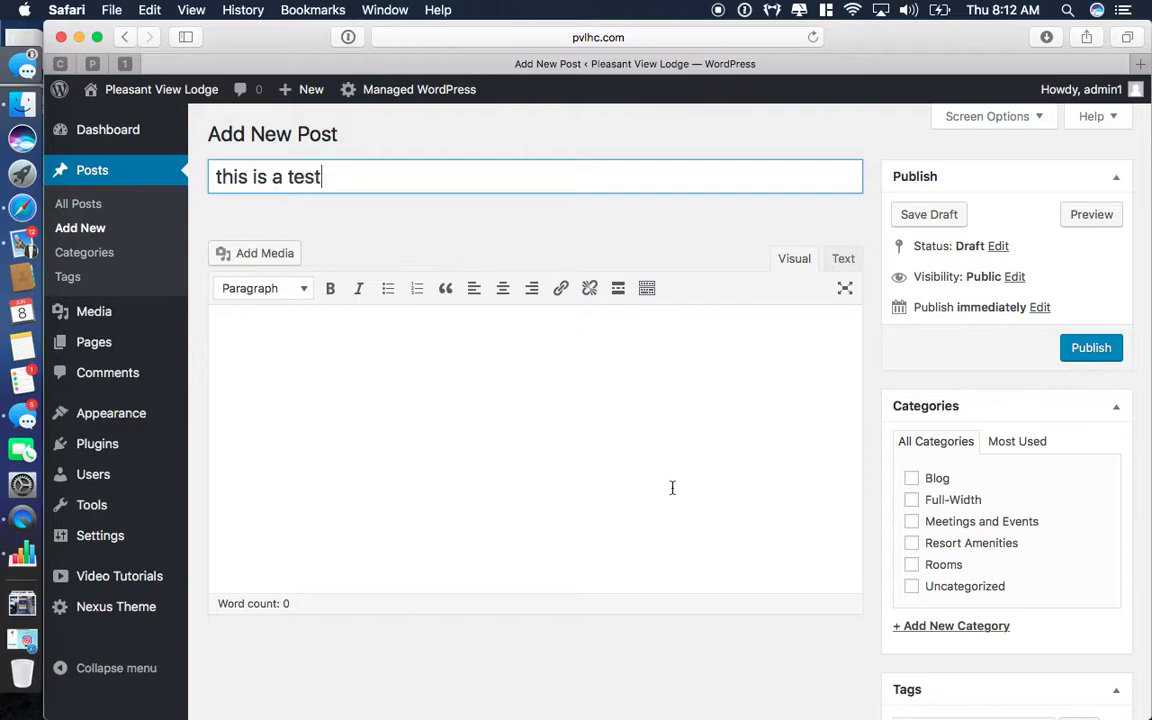
pyautogui.scroll(-3, 617, 397)
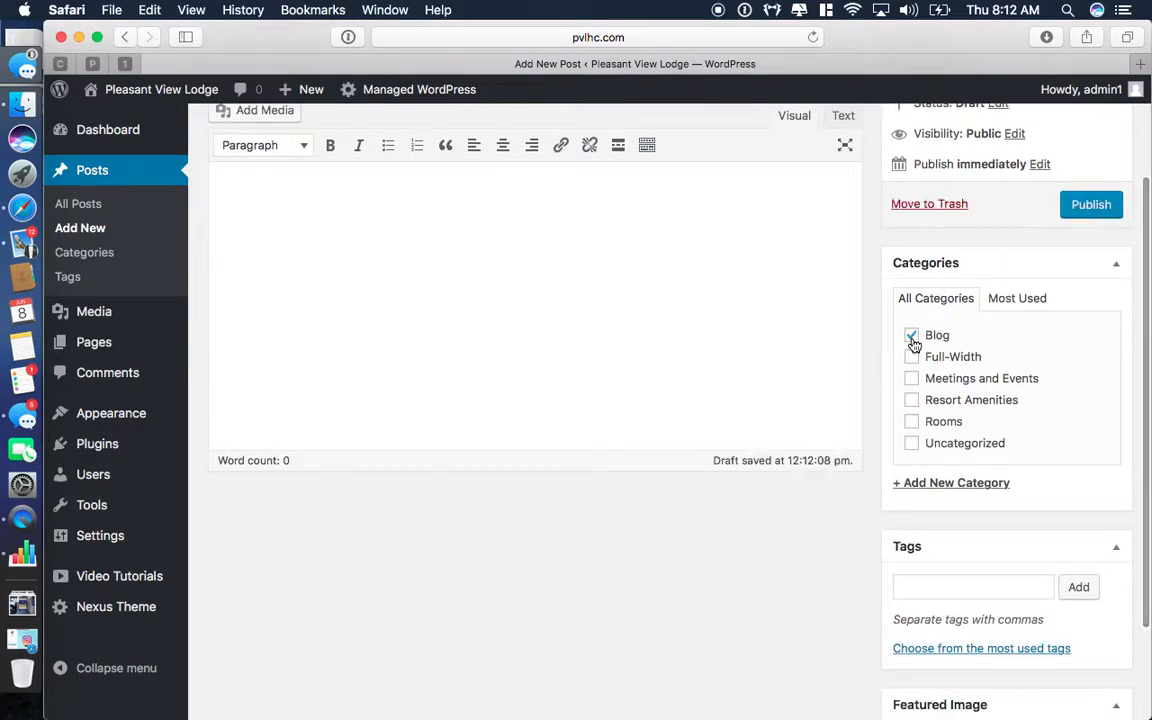
pyautogui.click(911, 337)
pyautogui.scroll(3, 916, 352)
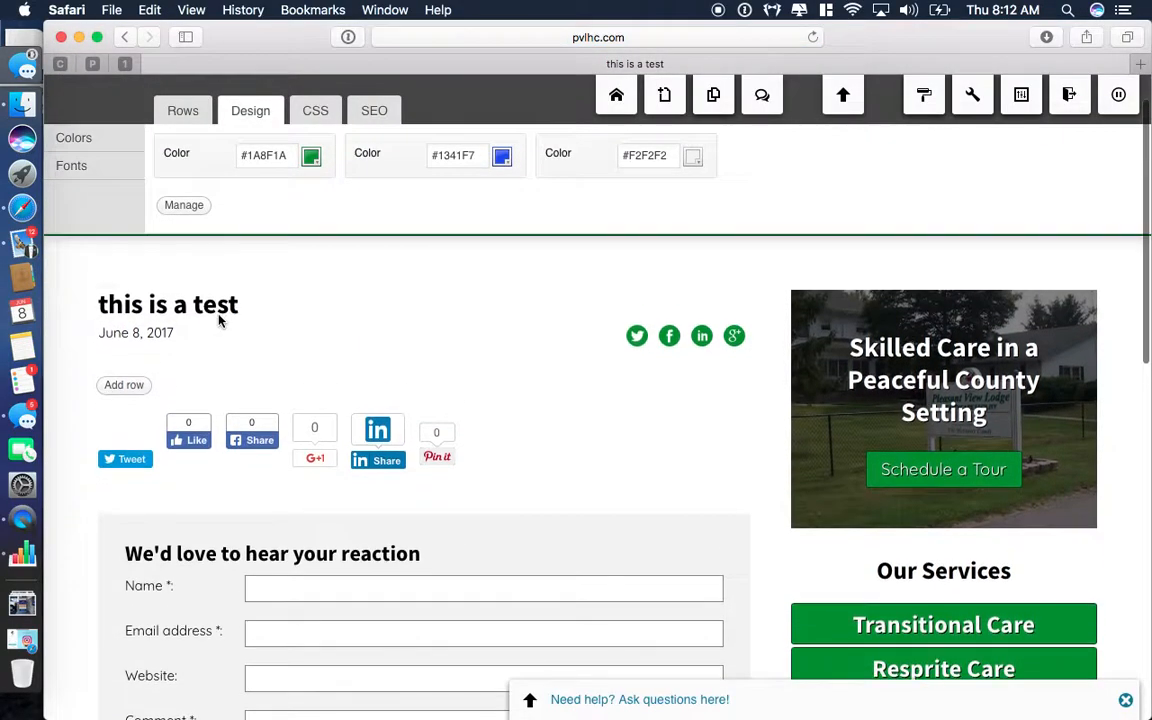
# Open the 'this is a test' post in the WordPress admin editor.
pyautogui.scroll(1, 490, 506)
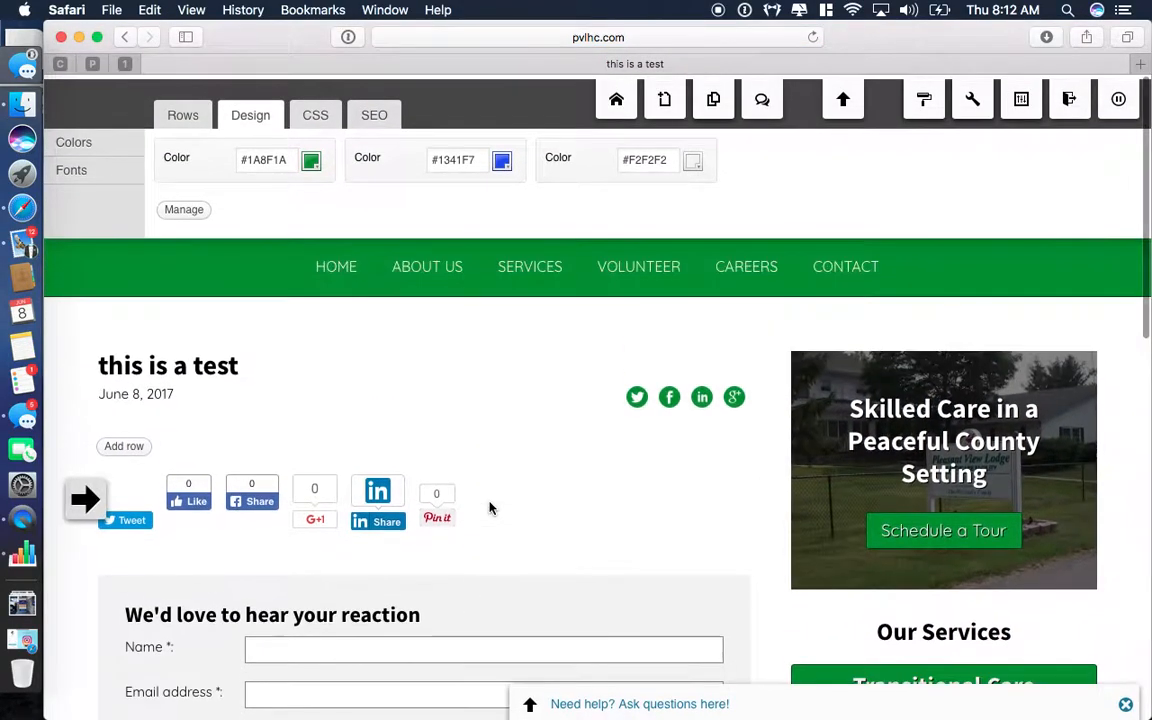
pyautogui.scroll(-5, 490, 507)
pyautogui.scroll(2, 490, 505)
pyautogui.scroll(3, 490, 502)
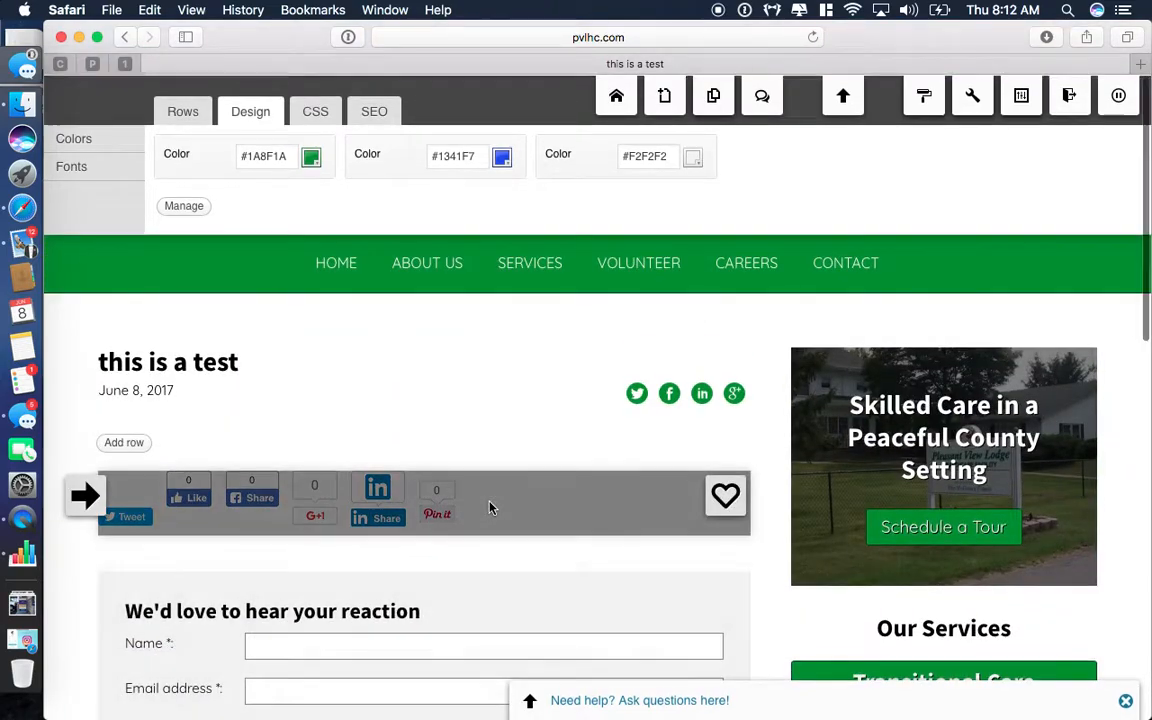
pyautogui.moveTo(1021, 97)
pyautogui.click(1021, 139)
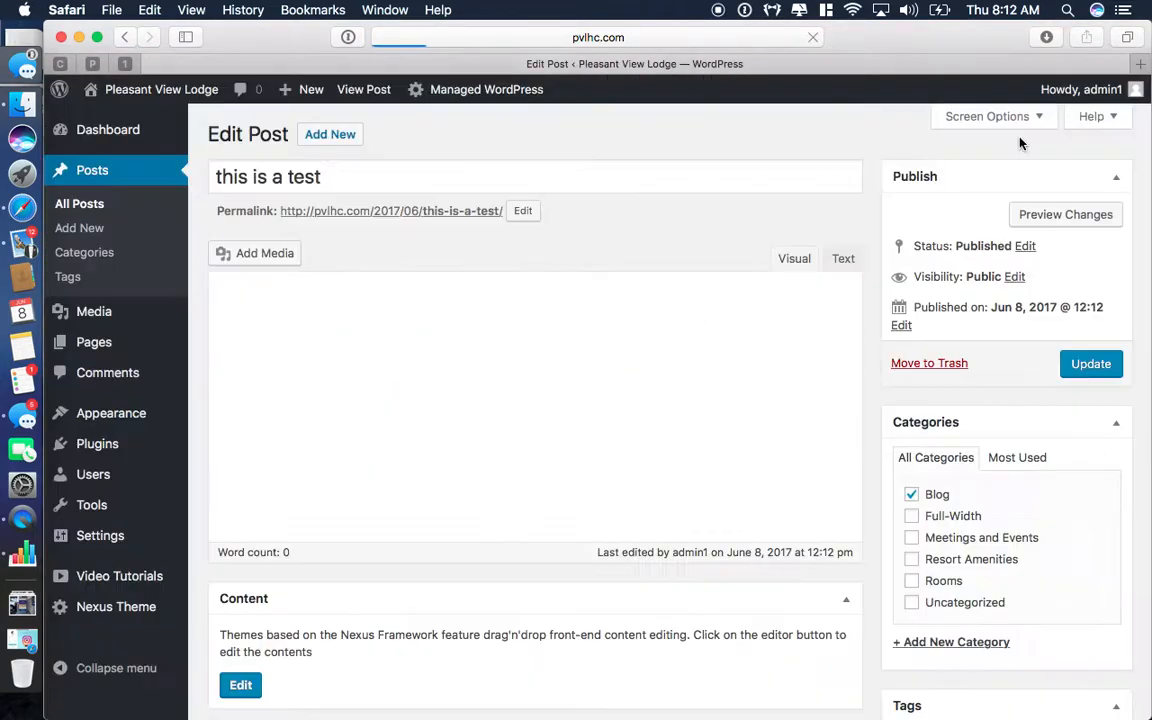
# Trash the 'this is a test' post from All Posts and go to the Pages list.
pyautogui.scroll(-1, 314, 382)
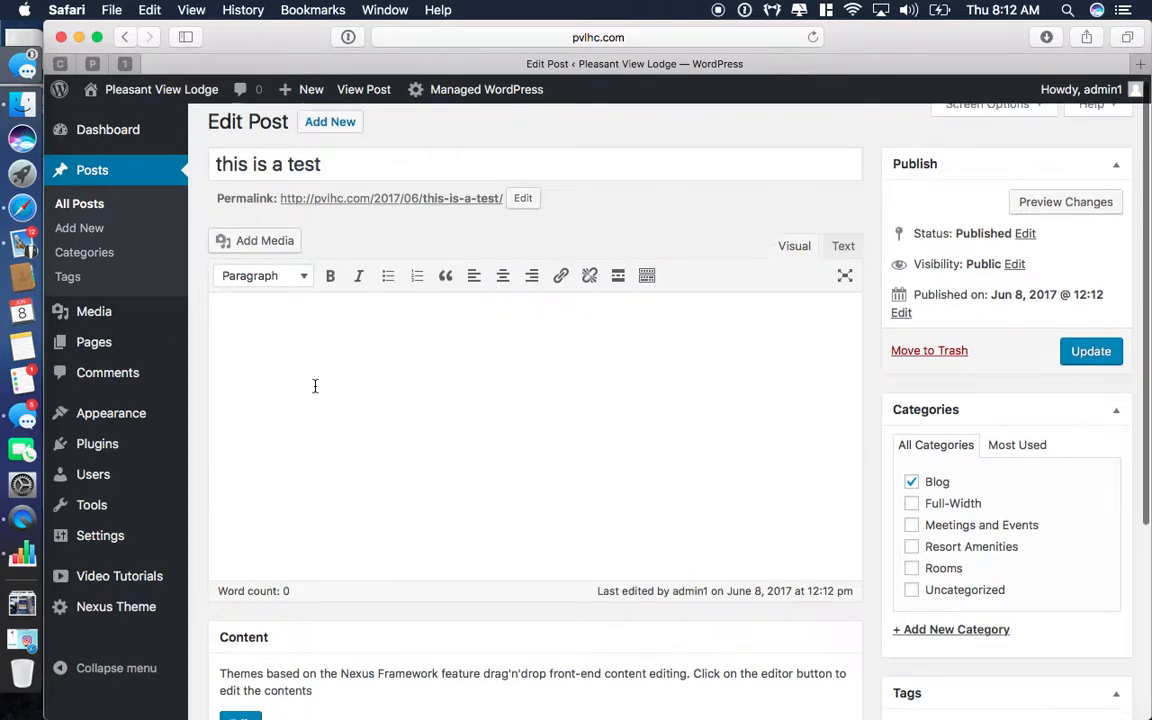
pyautogui.click(72, 207)
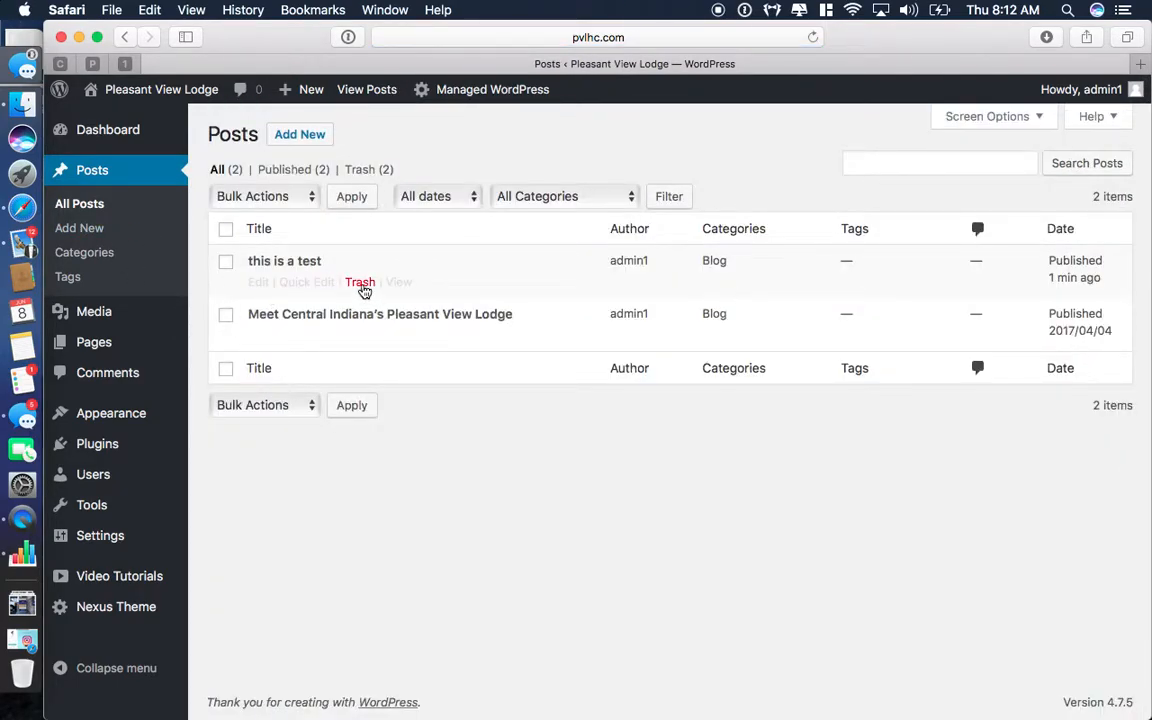
pyautogui.click(361, 284)
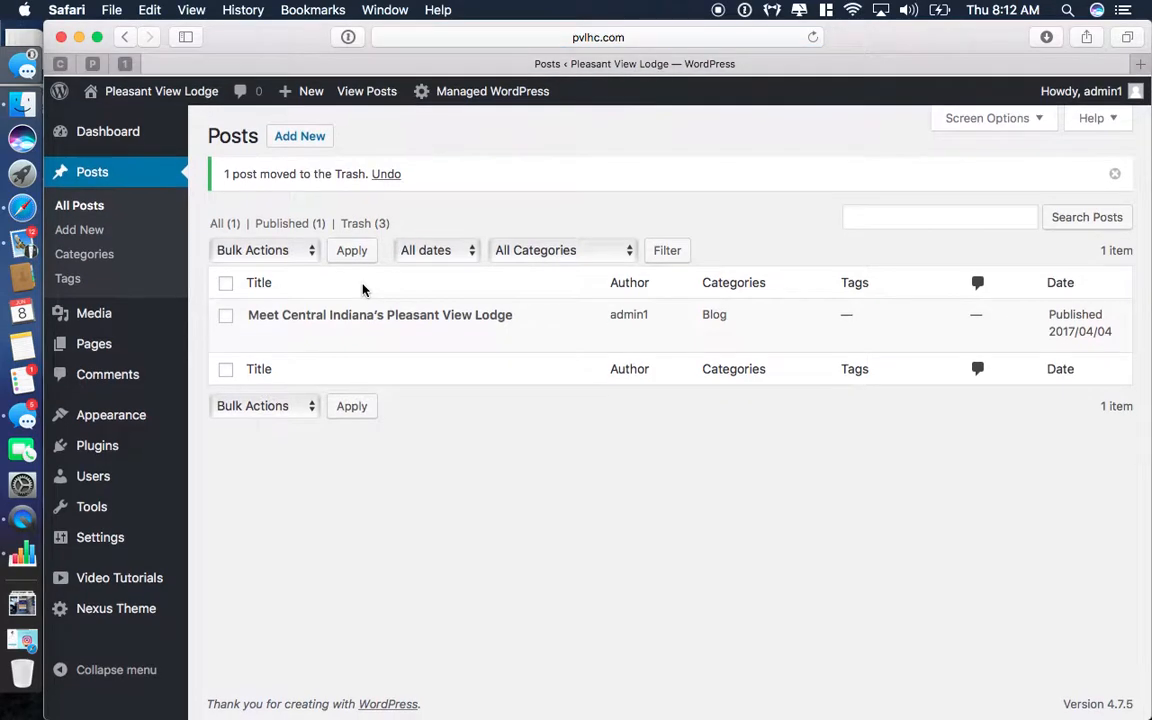
pyautogui.click(78, 342)
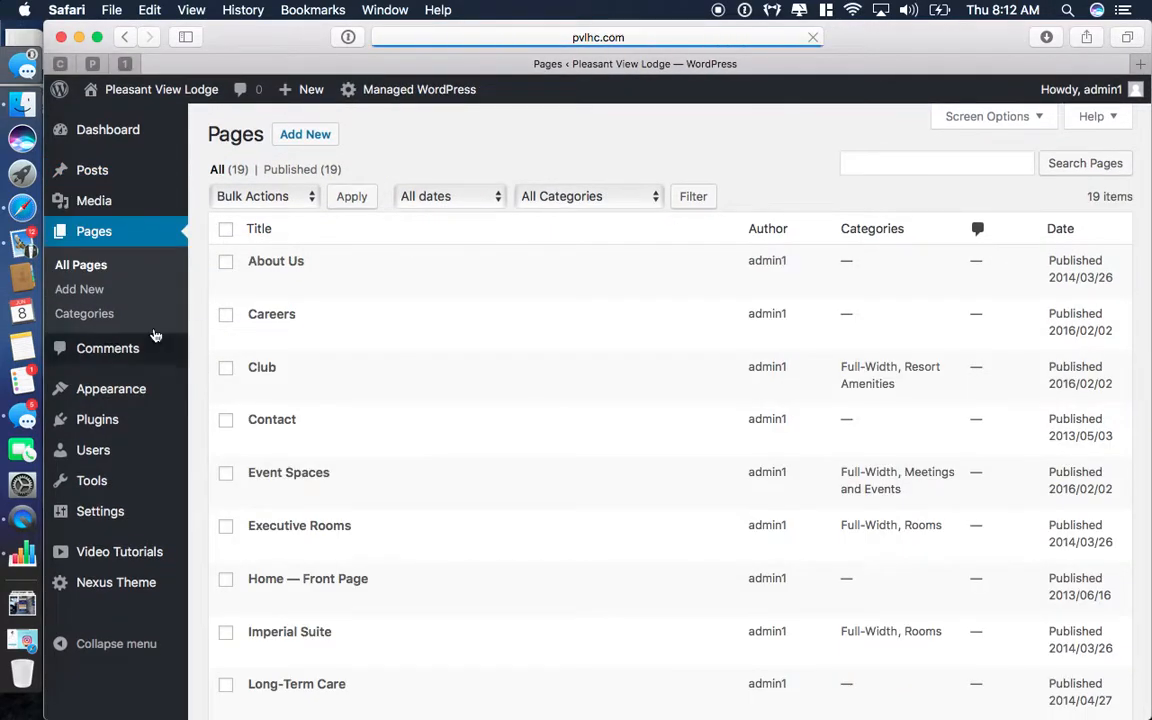
# Leave the admin Pages list and visit the live Pleasant View Lodge homepage.
pyautogui.scroll(-1, 363, 460)
pyautogui.scroll(-5, 363, 460)
pyautogui.scroll(6, 363, 460)
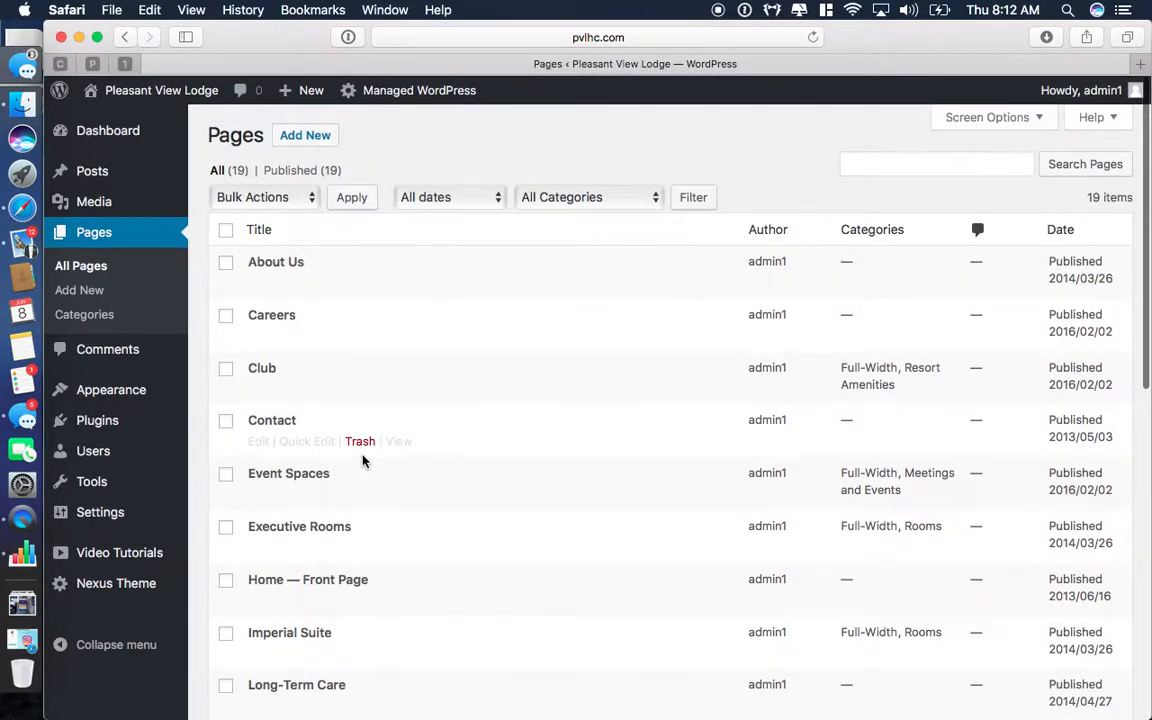
pyautogui.moveTo(120, 90)
pyautogui.click(113, 122)
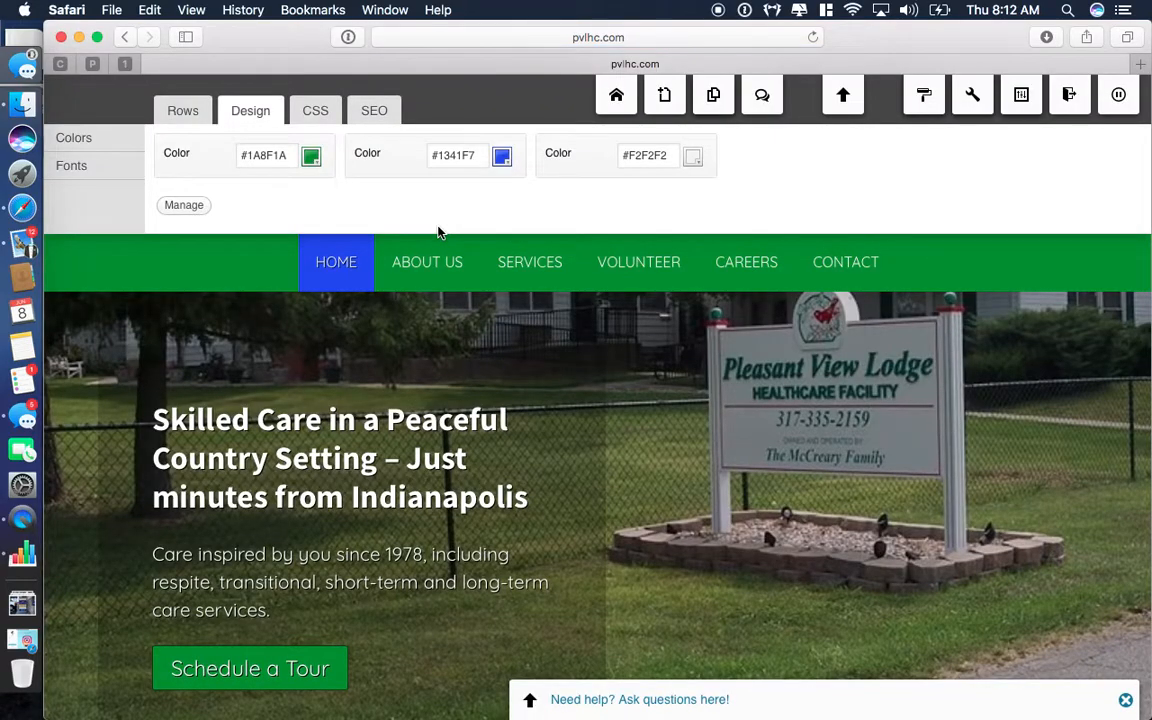
# Create a new page from the Webpage wizard titled 'new web page'.
pyautogui.click(666, 98)
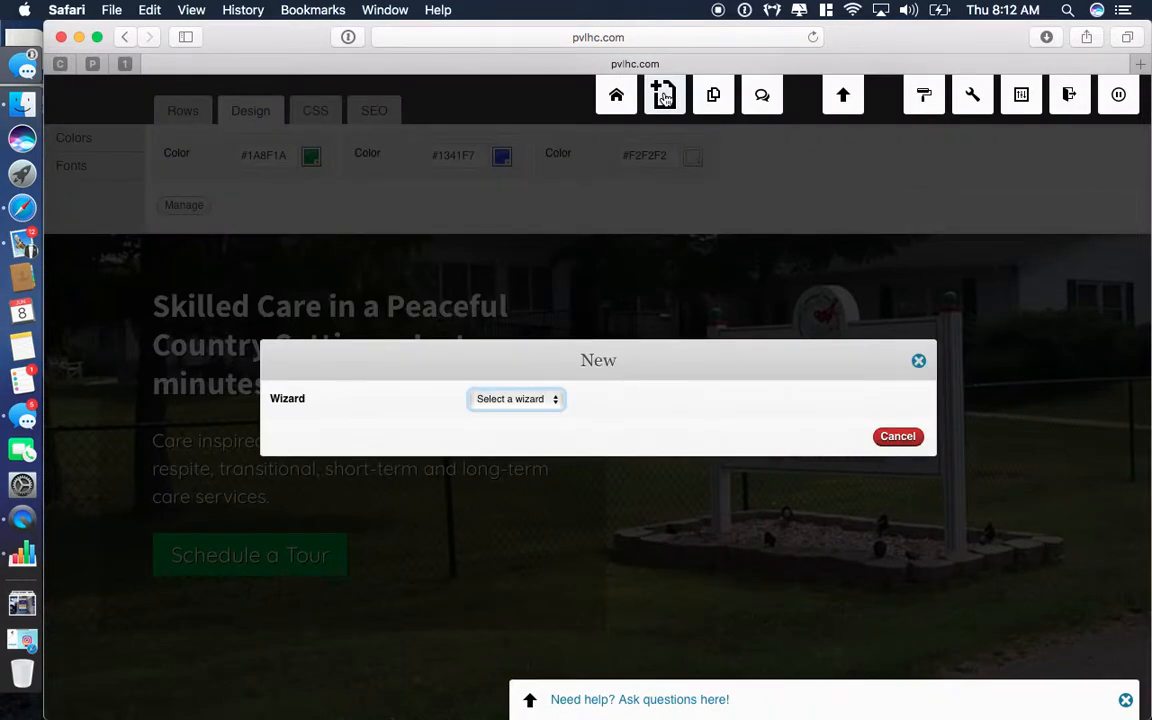
pyautogui.click(544, 392)
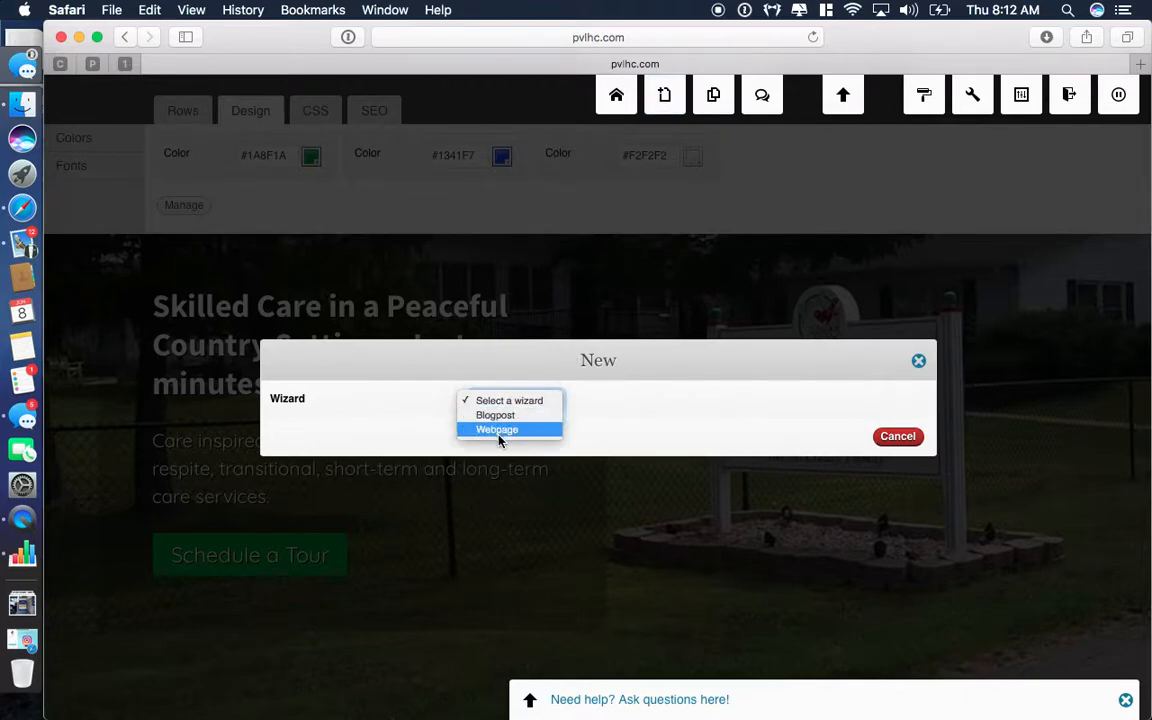
pyautogui.click(500, 438)
pyautogui.click(888, 470)
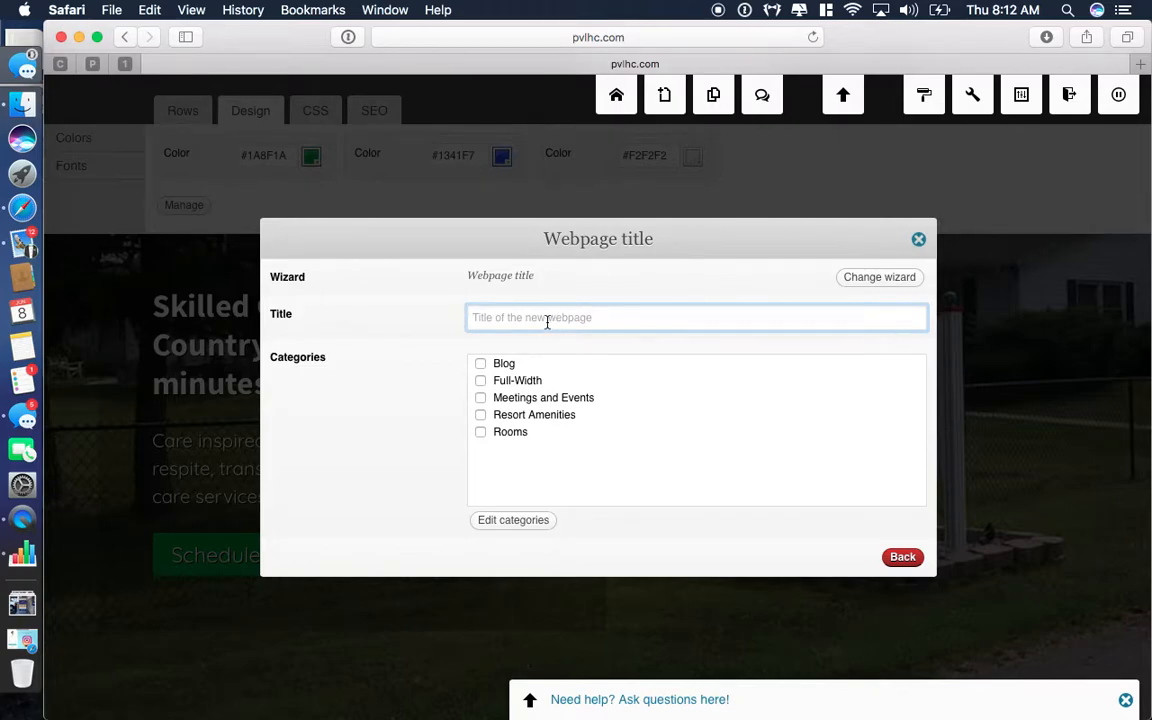
pyautogui.write('new web page')
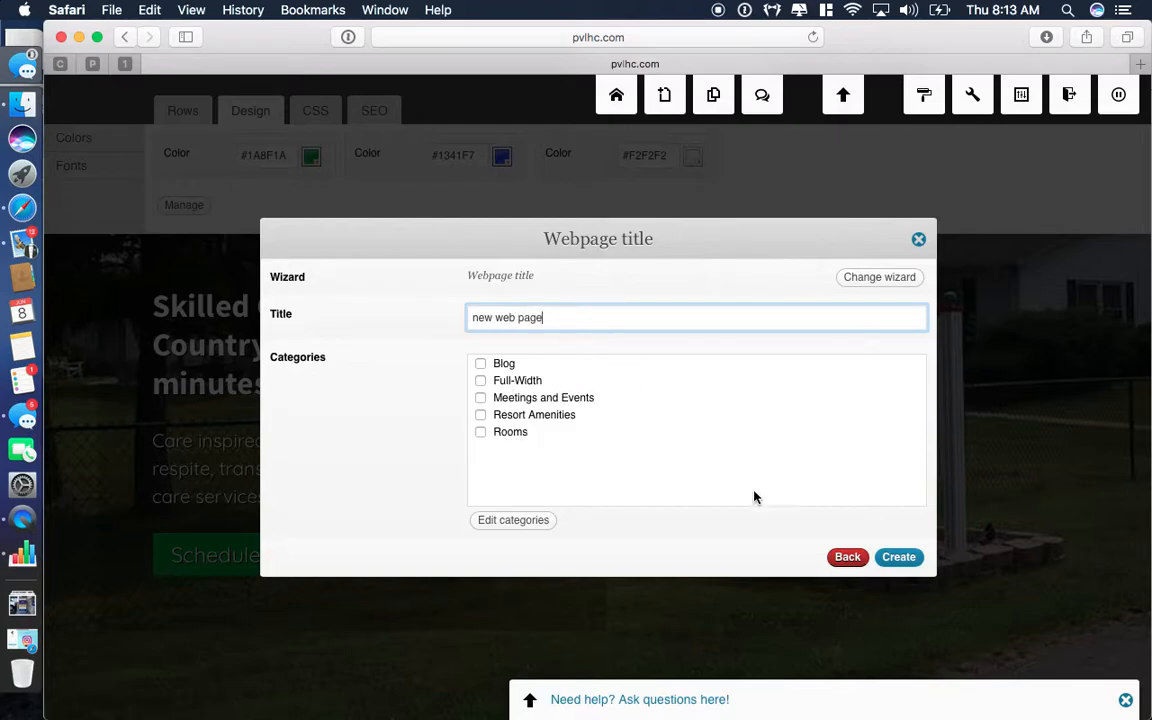
pyautogui.click(897, 560)
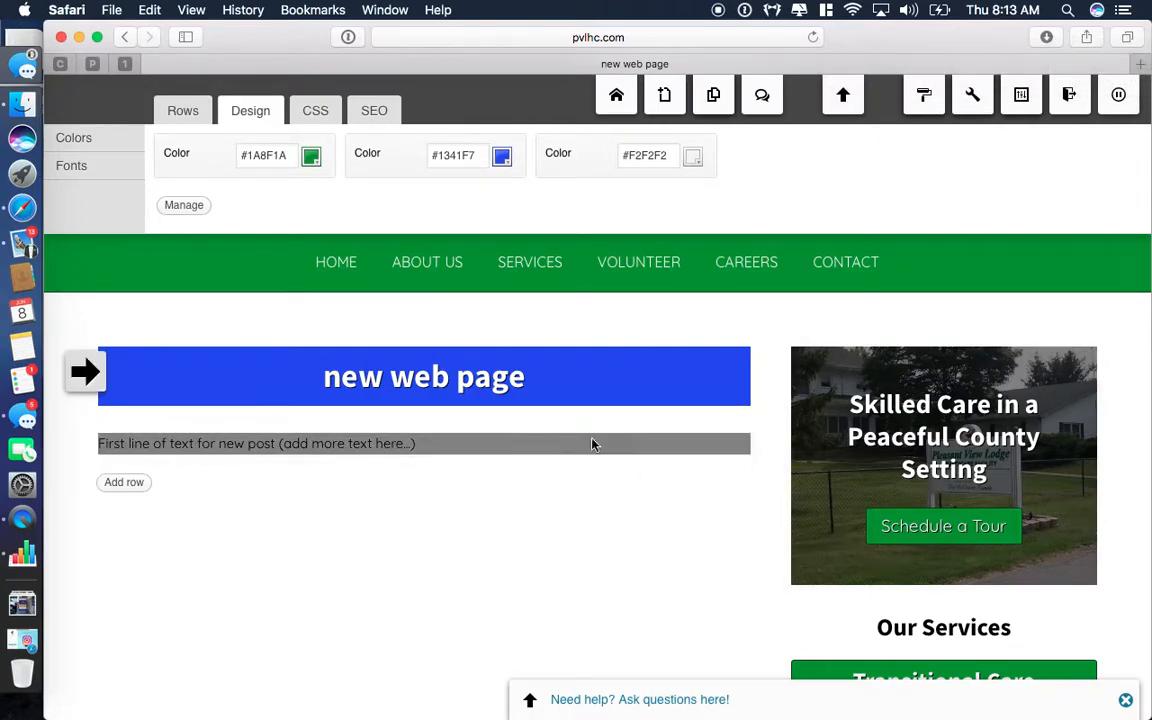
pyautogui.scroll(-2, 643, 478)
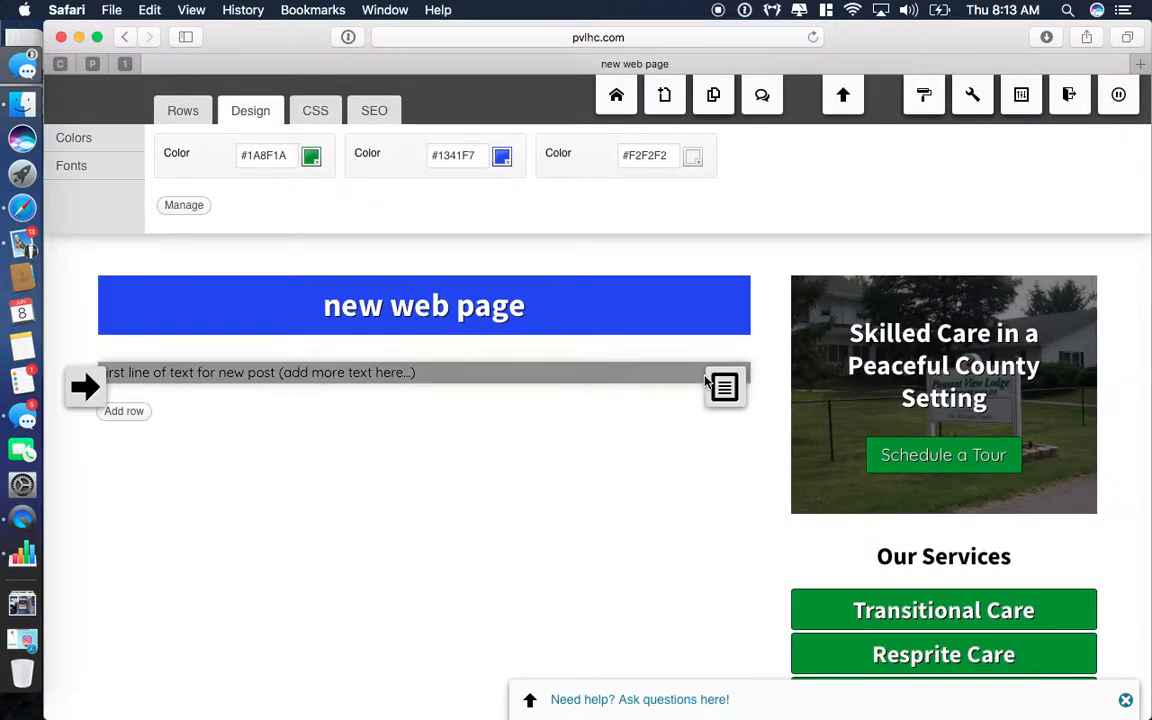
pyautogui.scroll(-5, 601, 469)
pyautogui.scroll(-4, 570, 400)
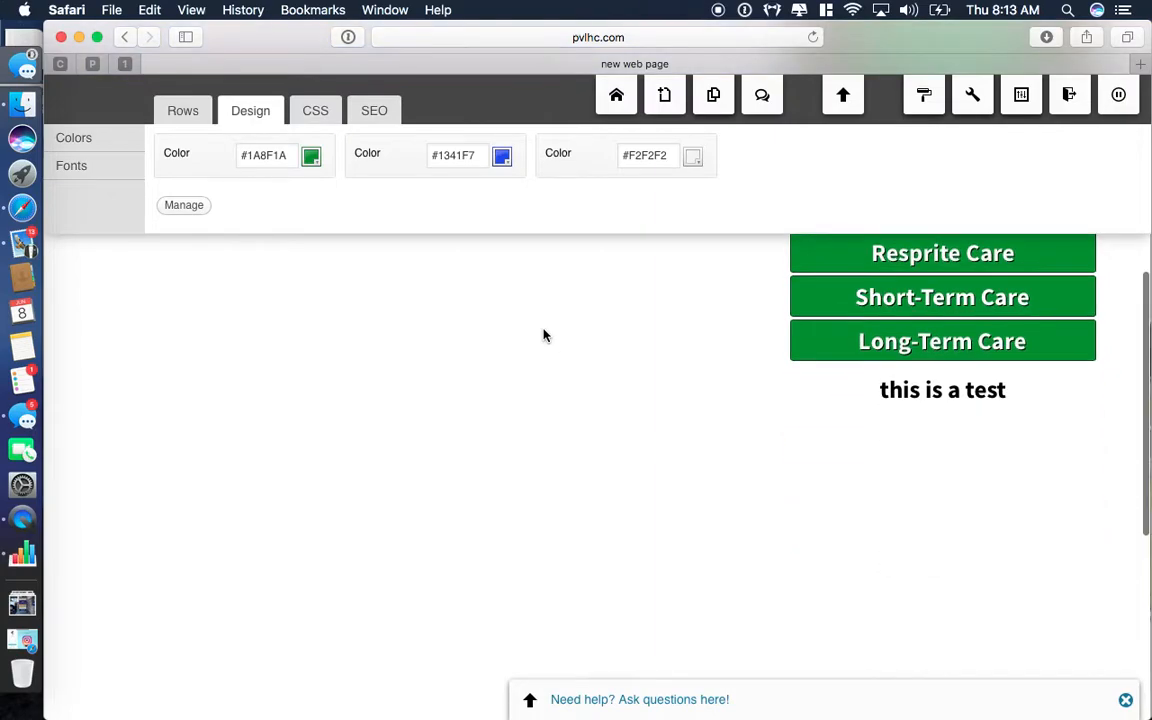
pyautogui.scroll(9, 543, 334)
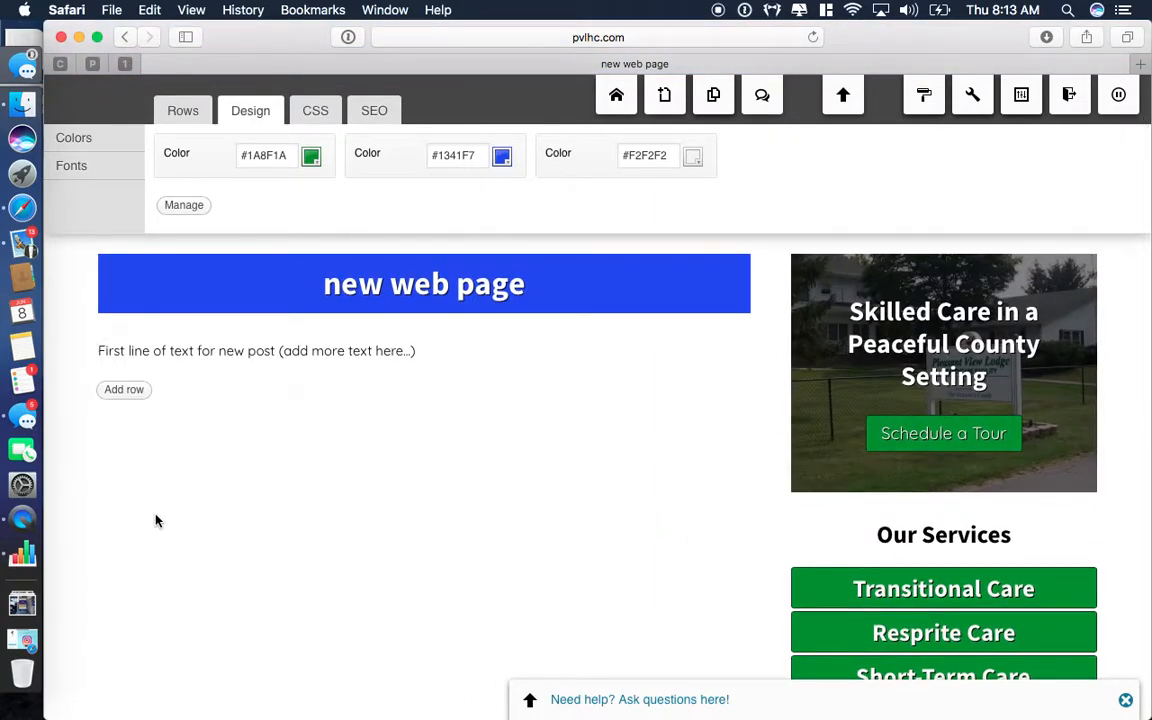
pyautogui.scroll(2, 144, 521)
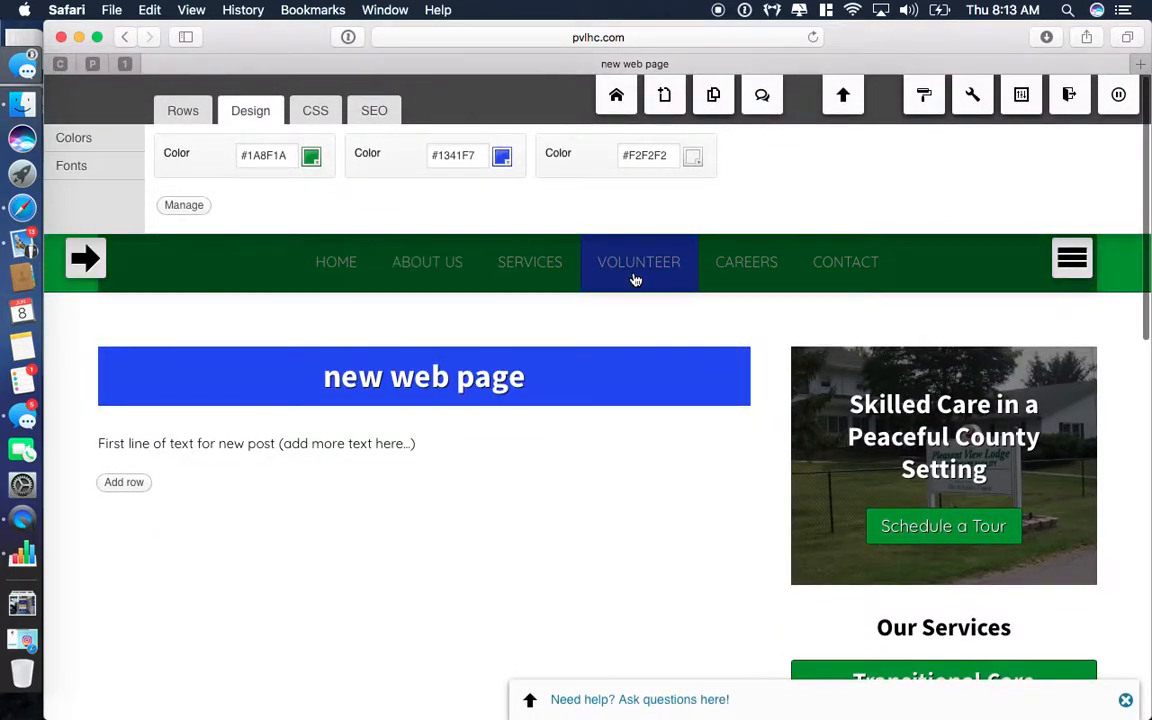
# Go to the Home page and scroll through its sections.
pyautogui.click(341, 265)
pyautogui.scroll(-10, 330, 488)
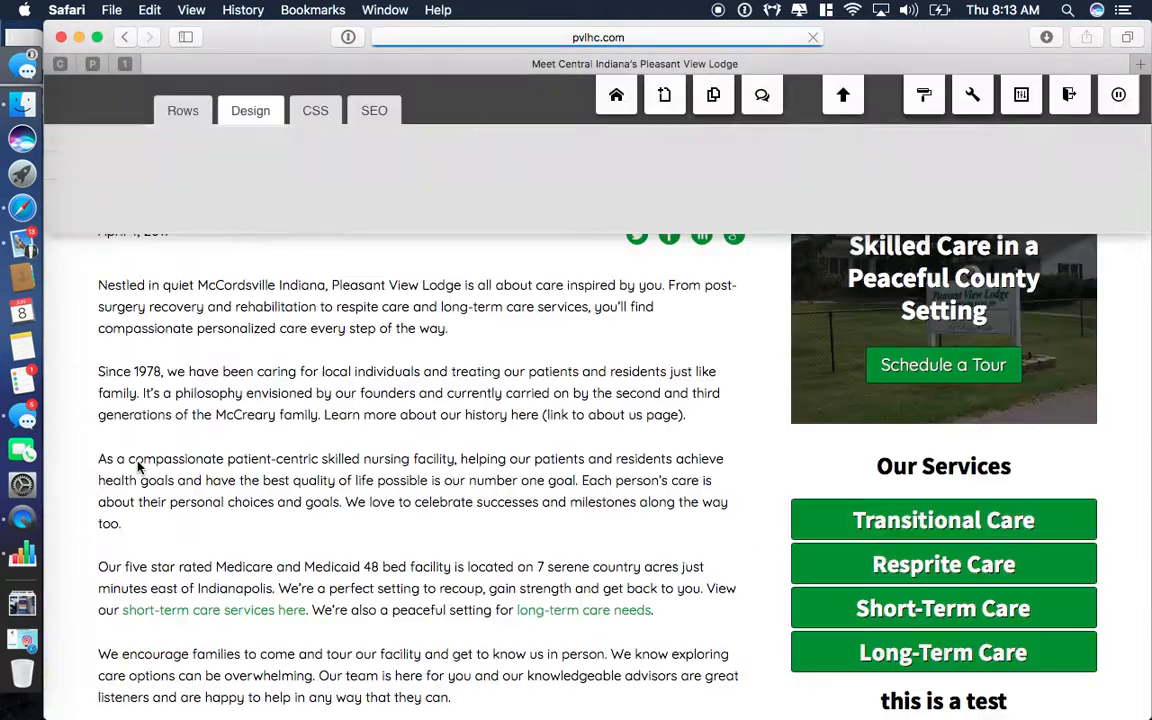
pyautogui.scroll(-4, 138, 467)
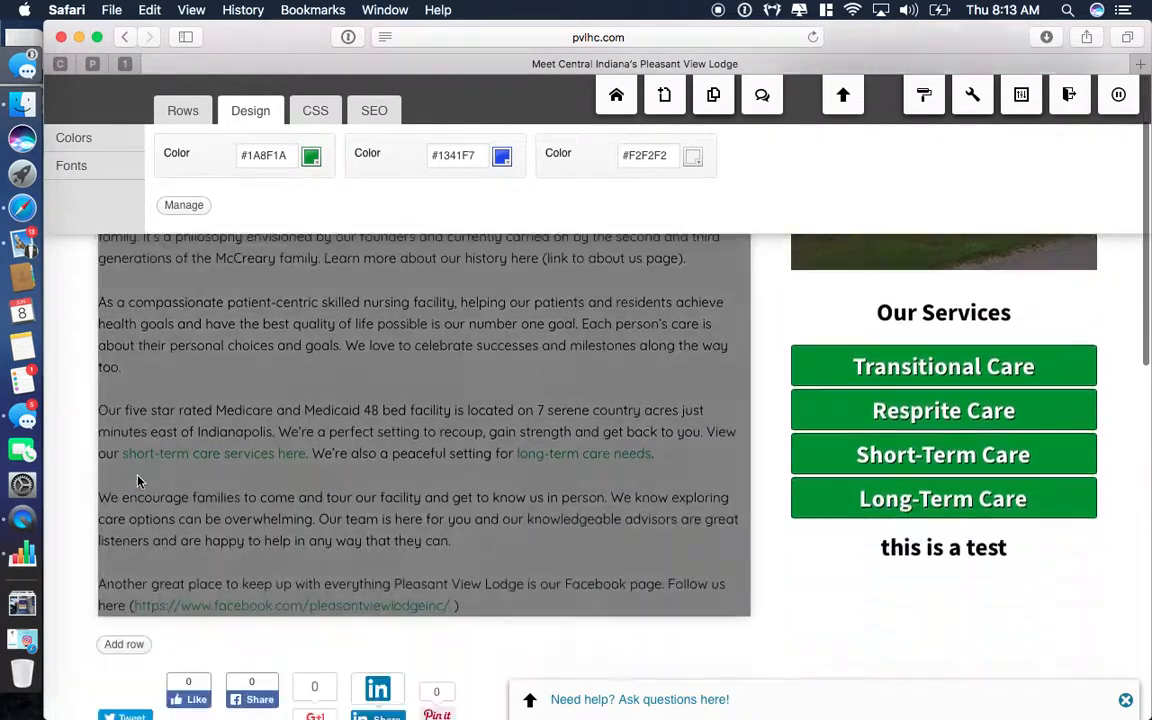
pyautogui.scroll(-3, 136, 480)
pyautogui.scroll(-3, 420, 484)
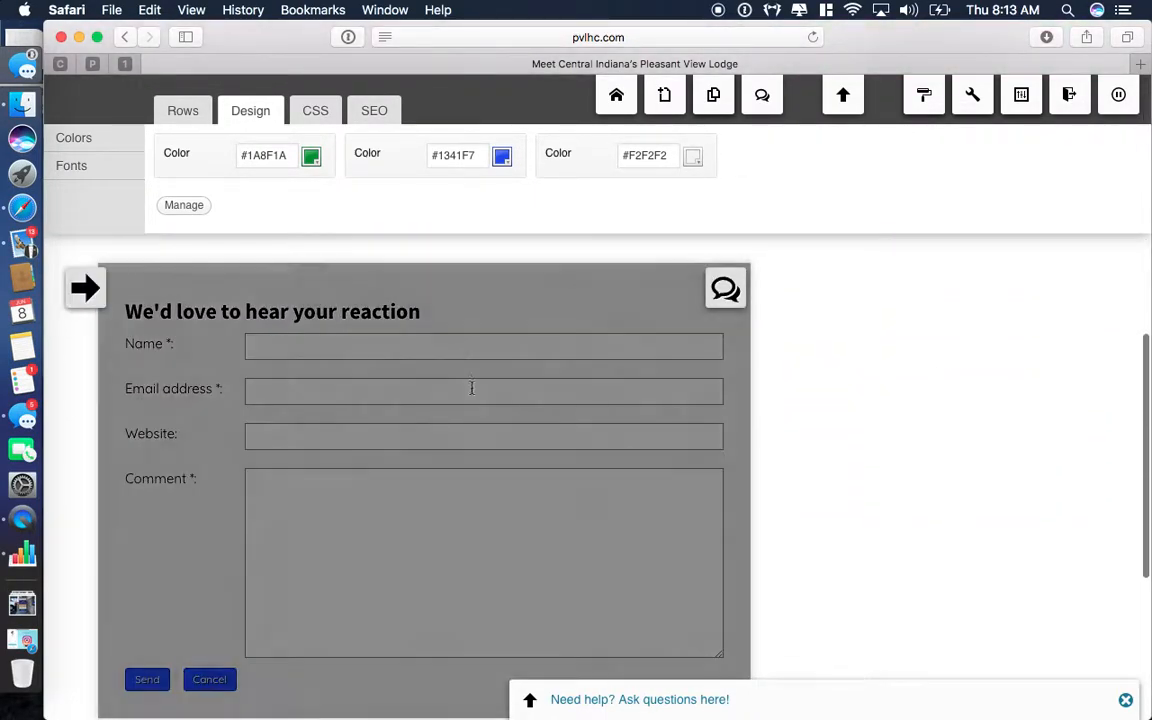
pyautogui.scroll(4, 444, 472)
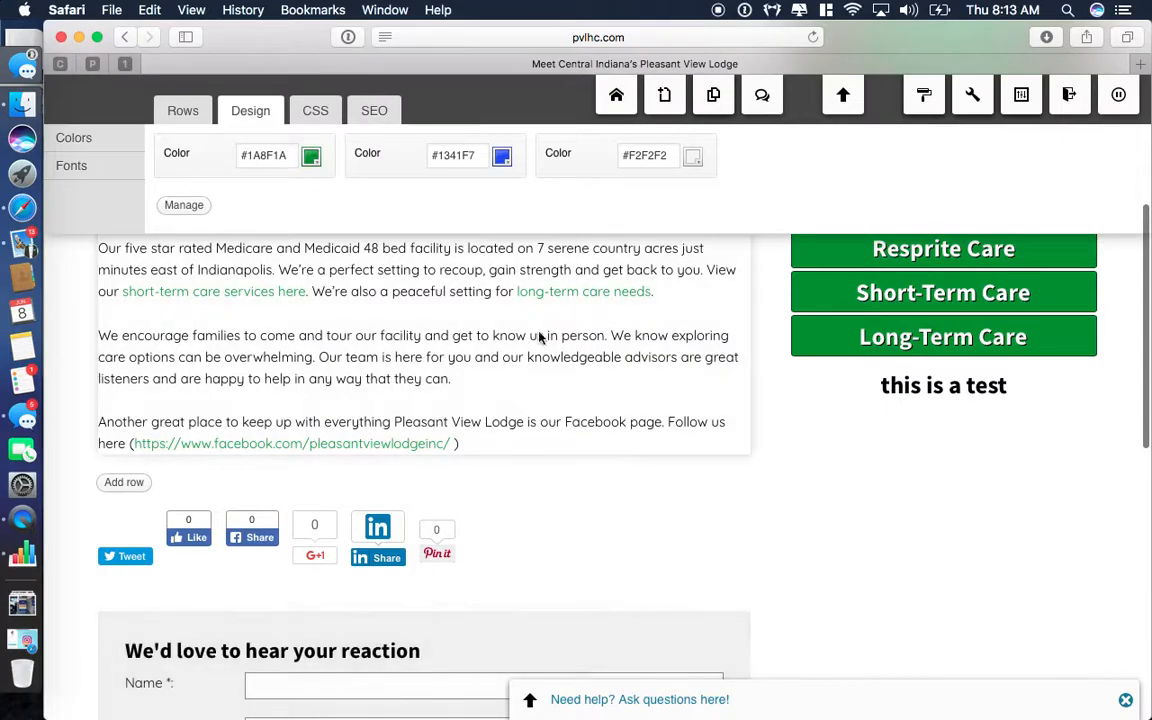
# Go back to the new web page, then return to the Home page.
pyautogui.click(119, 37)
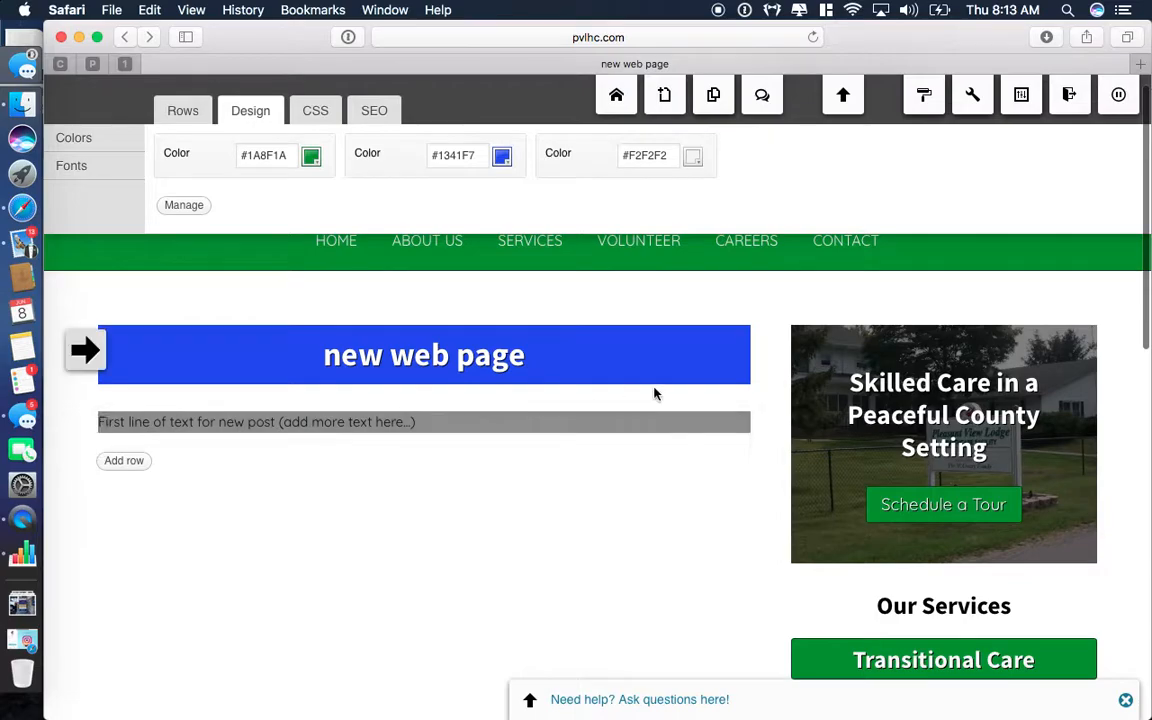
pyautogui.moveTo(724, 436)
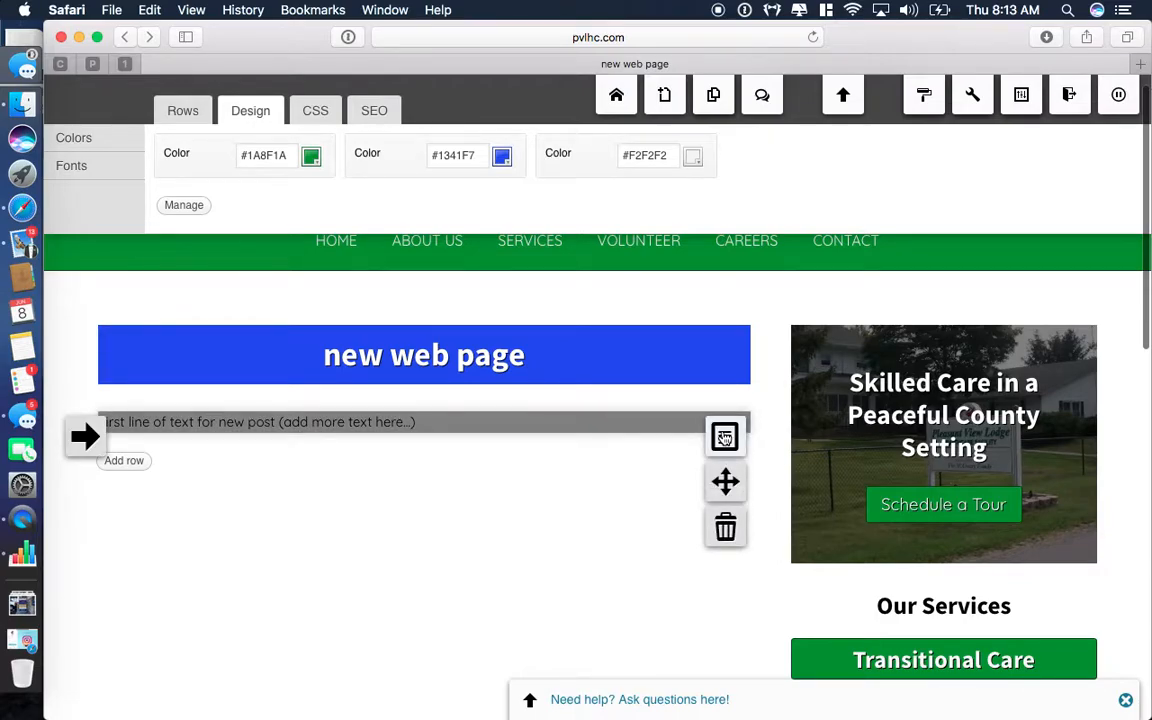
pyautogui.scroll(-5, 473, 483)
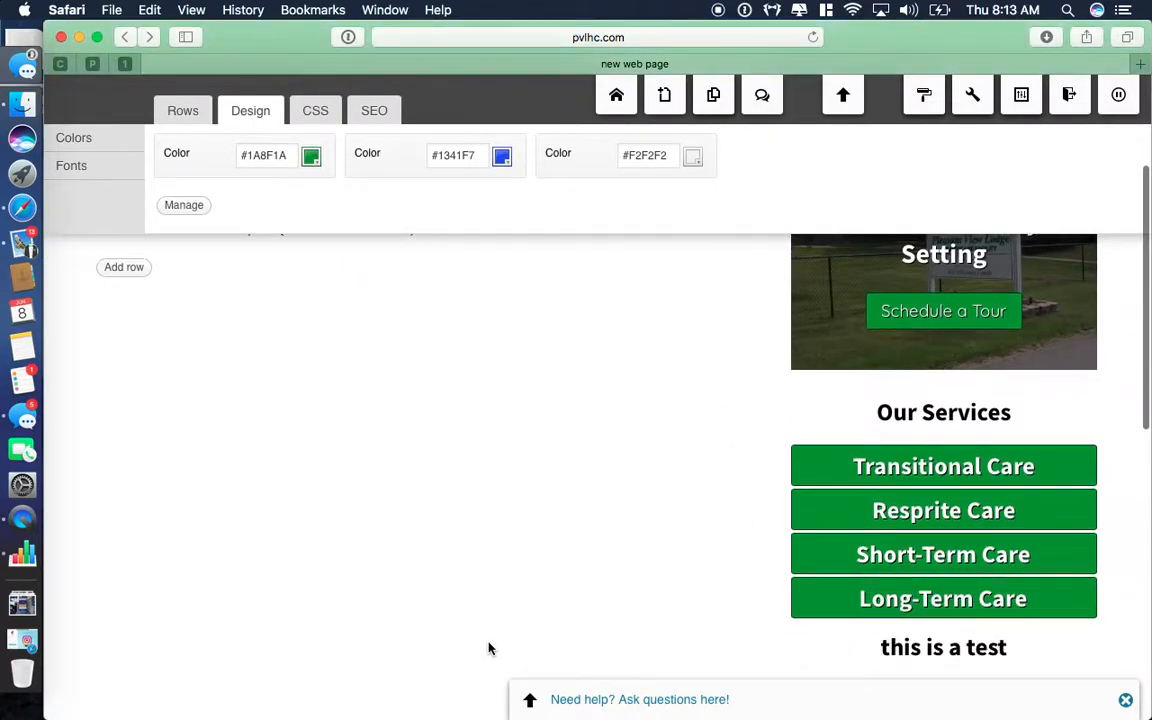
pyautogui.scroll(6, 488, 645)
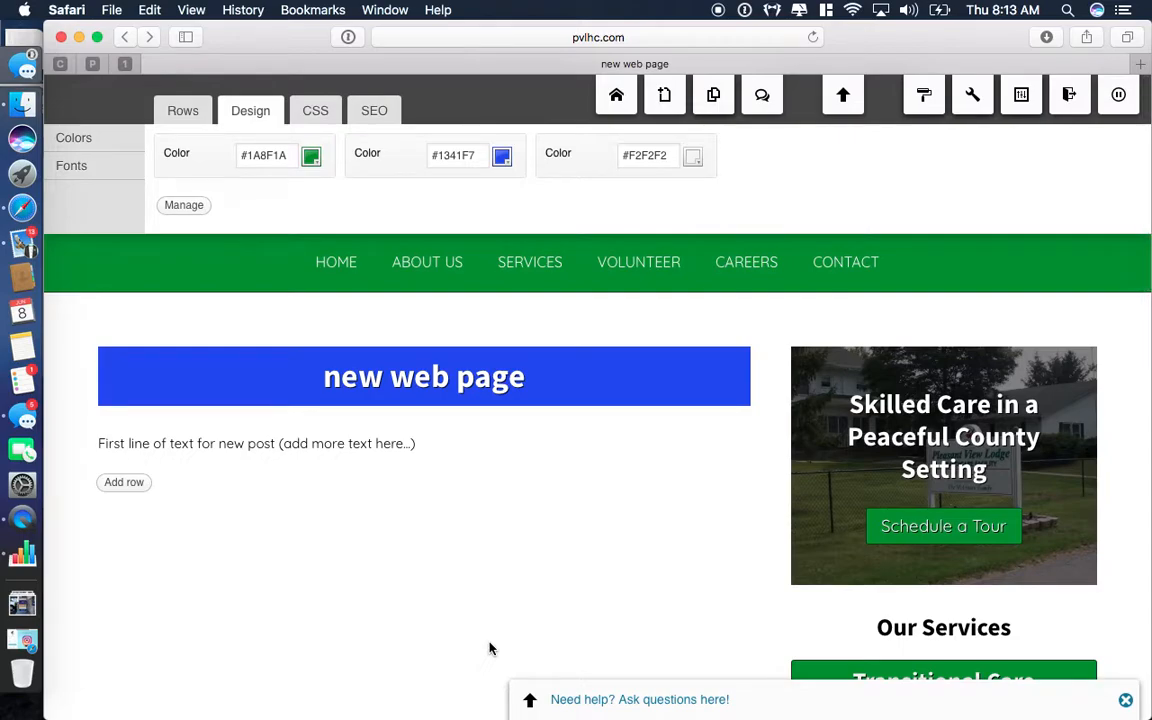
pyautogui.moveTo(640, 263)
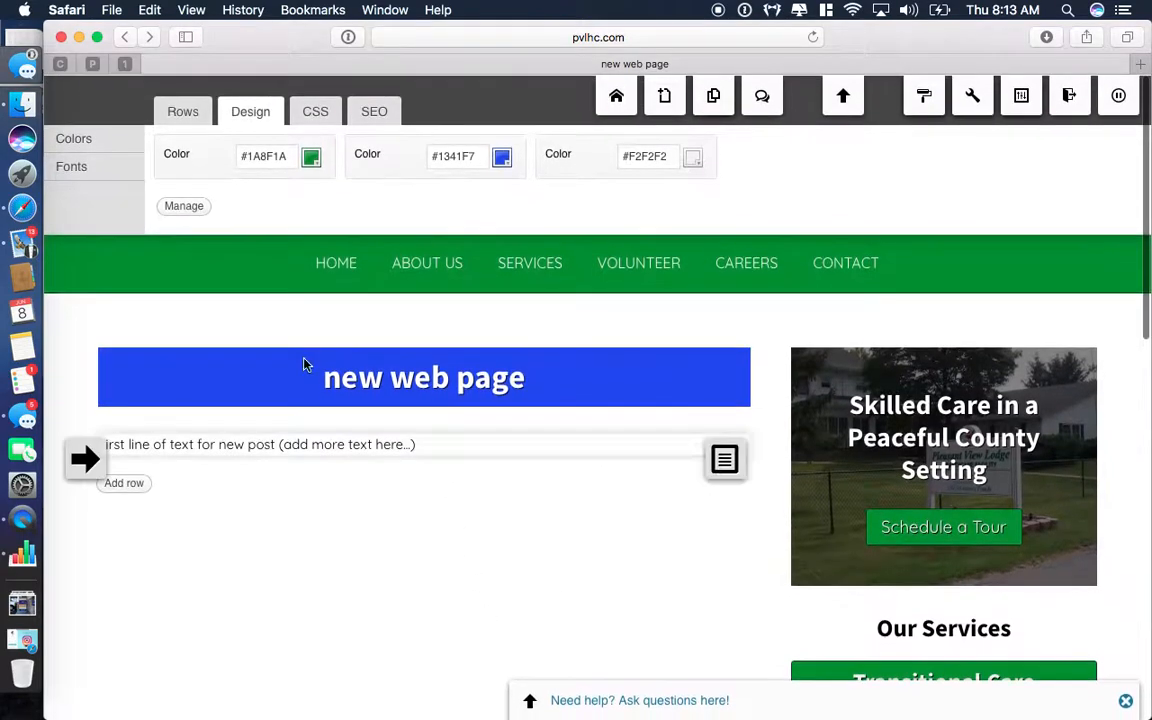
pyautogui.click(325, 265)
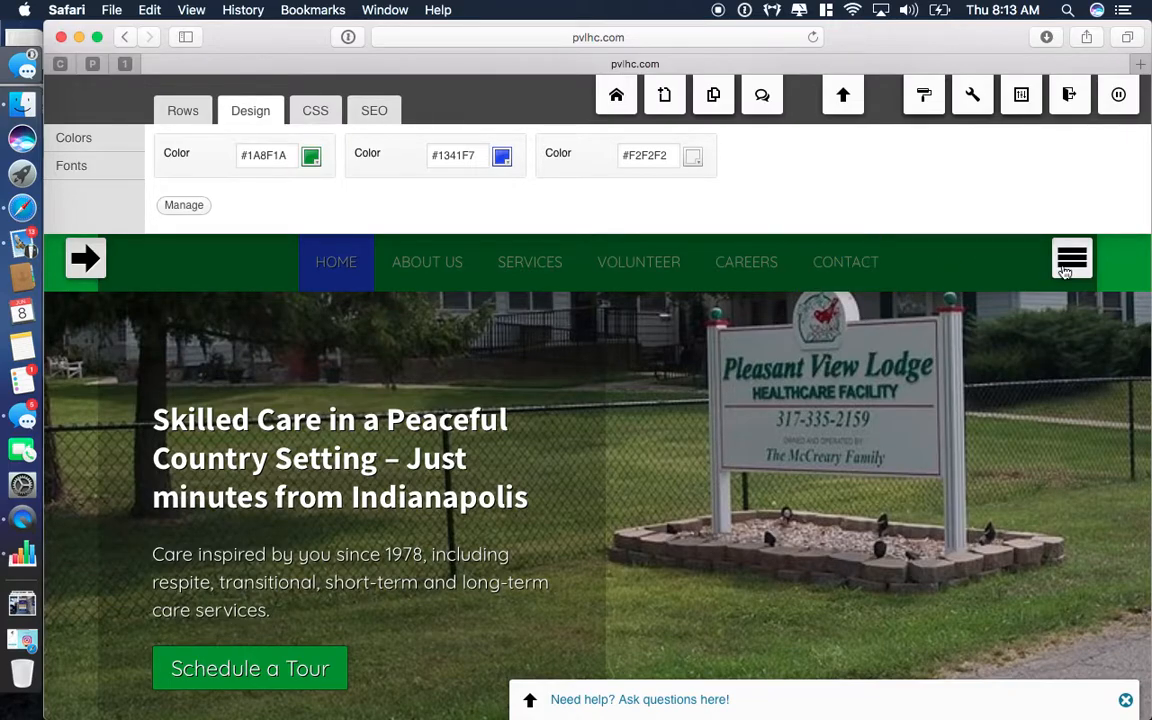
# Move Long-Term Care above Short-Term Care under Services and begin adding a menu item.
pyautogui.moveTo(1076, 278)
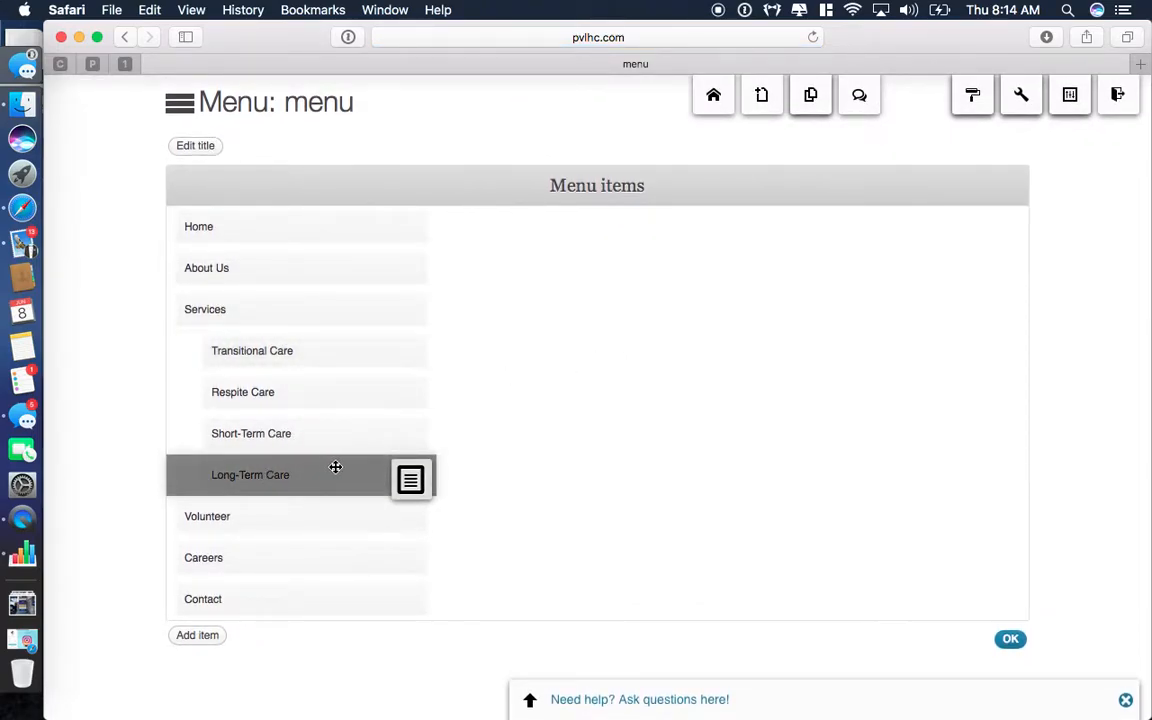
pyautogui.moveTo(352, 478); pyautogui.dragTo(230, 436)
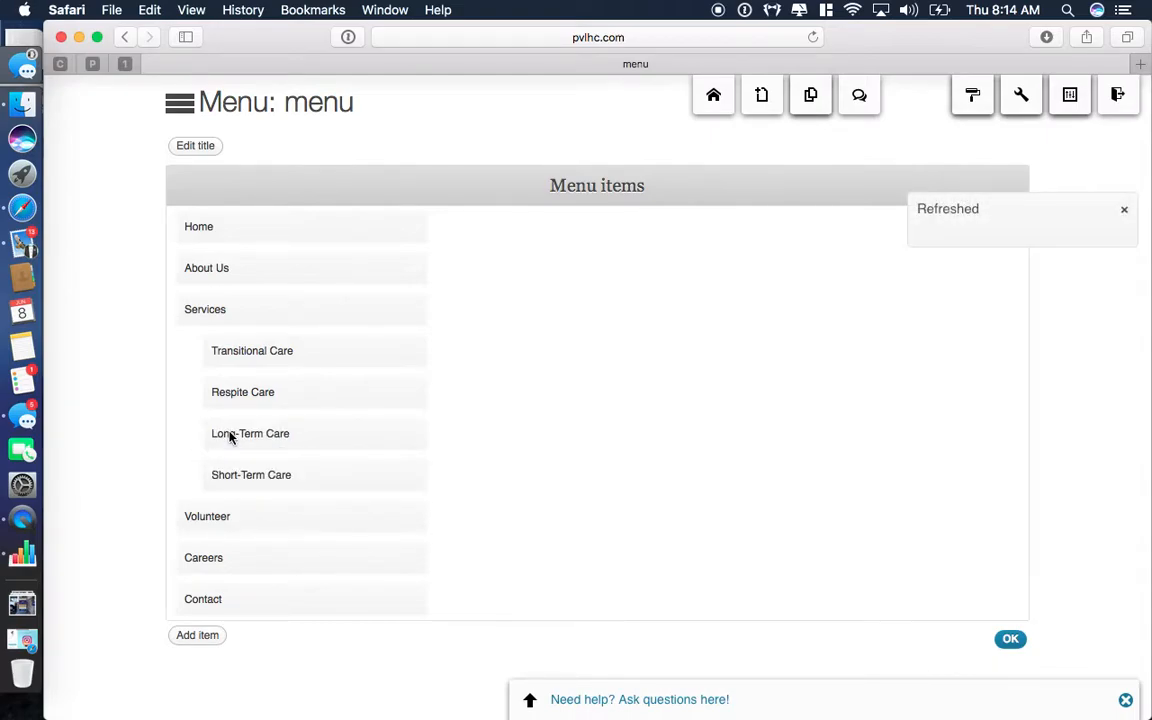
pyautogui.click(195, 636)
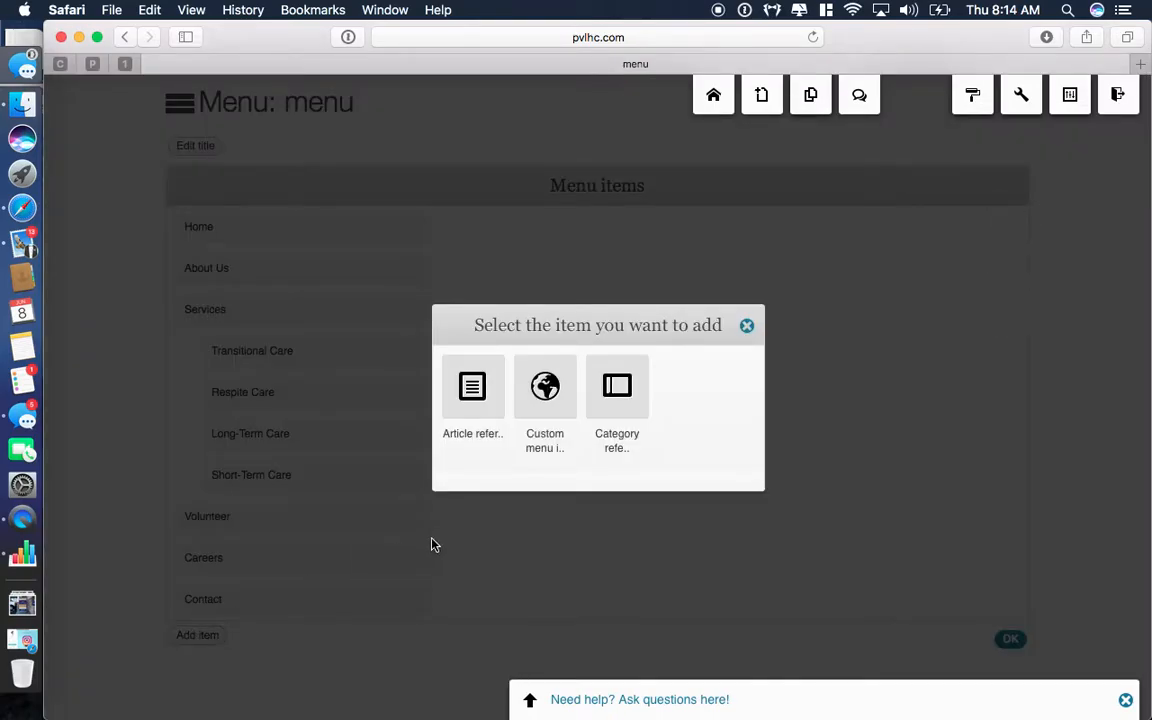
# Add an Article reference menu item titled 'New' linking to 'new web page'.
pyautogui.click(468, 400)
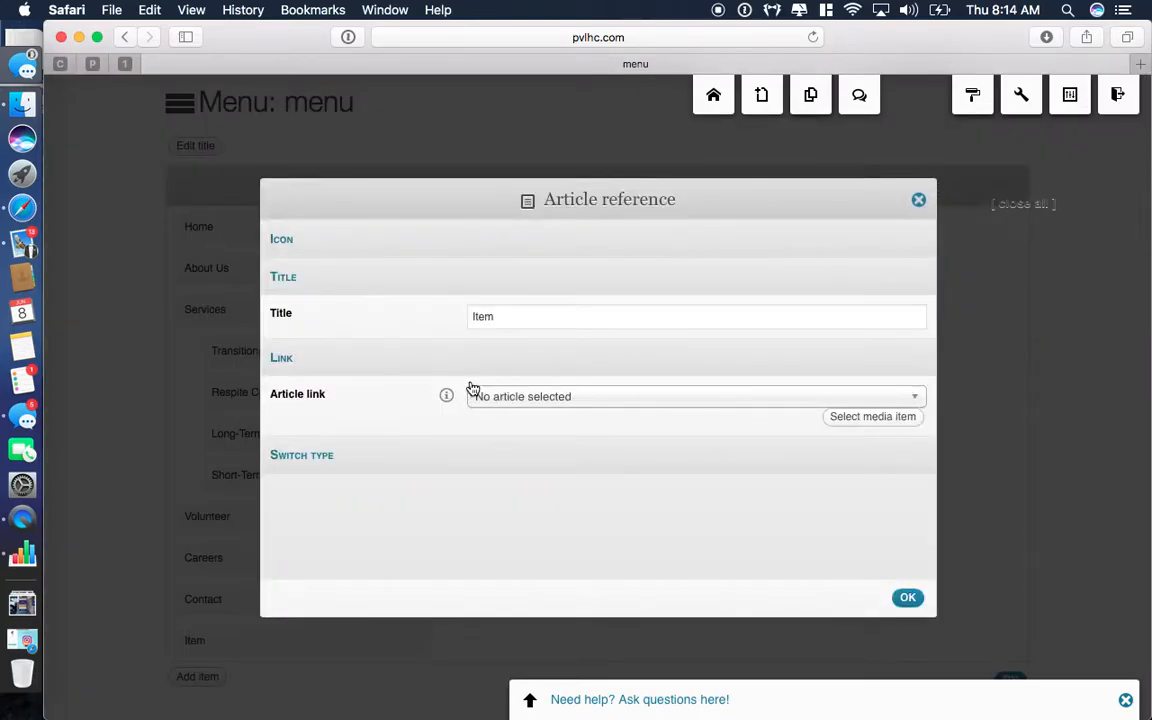
pyautogui.click(505, 404)
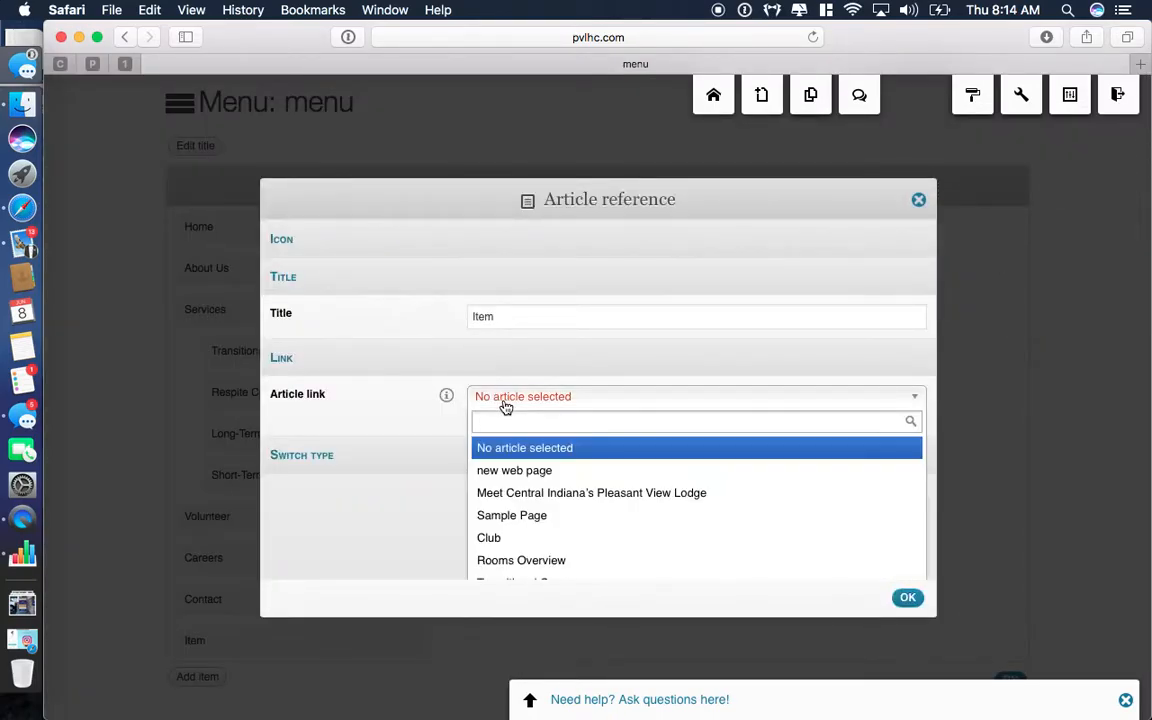
pyautogui.click(515, 472)
pyautogui.click(513, 317)
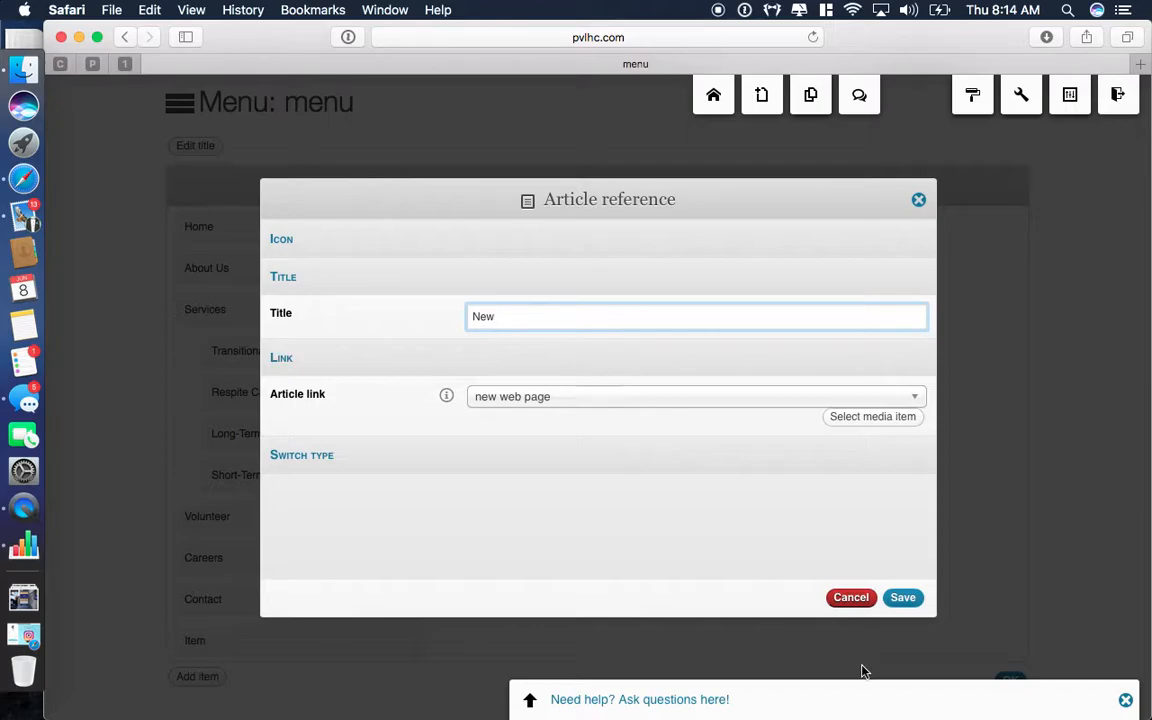
pyautogui.click(904, 602)
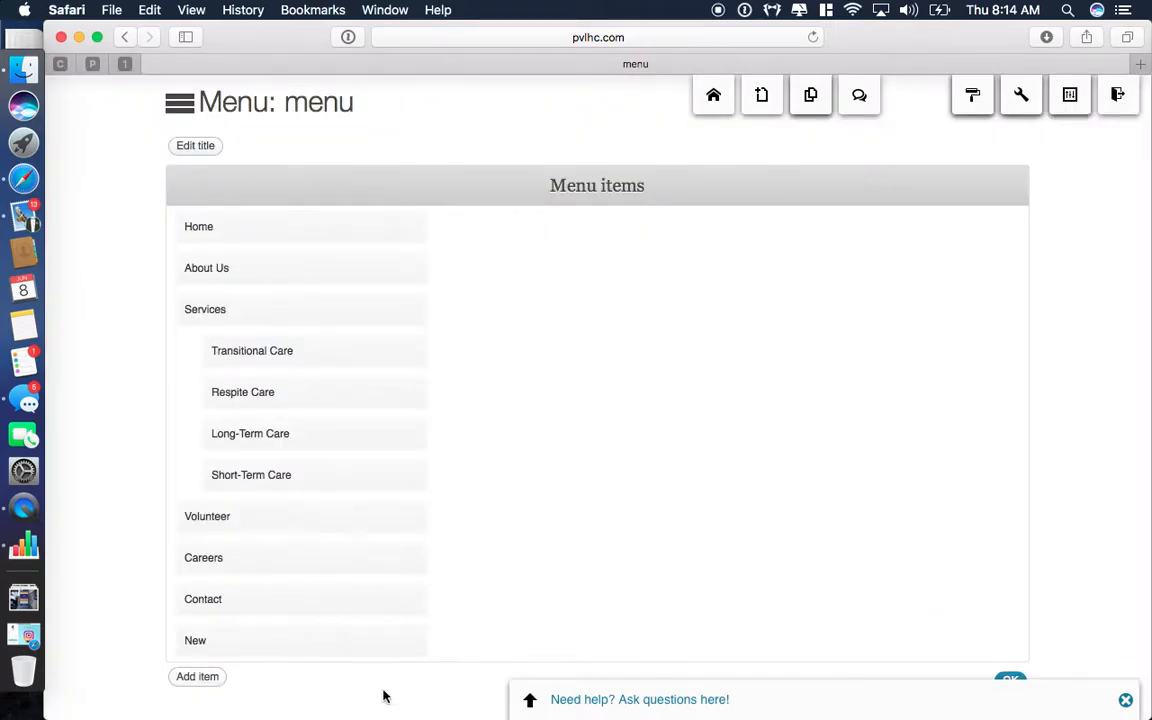
# Move the New menu item directly below Home.
pyautogui.moveTo(247, 648)
pyautogui.moveTo(411, 689); pyautogui.dragTo(175, 267)
pyautogui.scroll(-1, 149, 393)
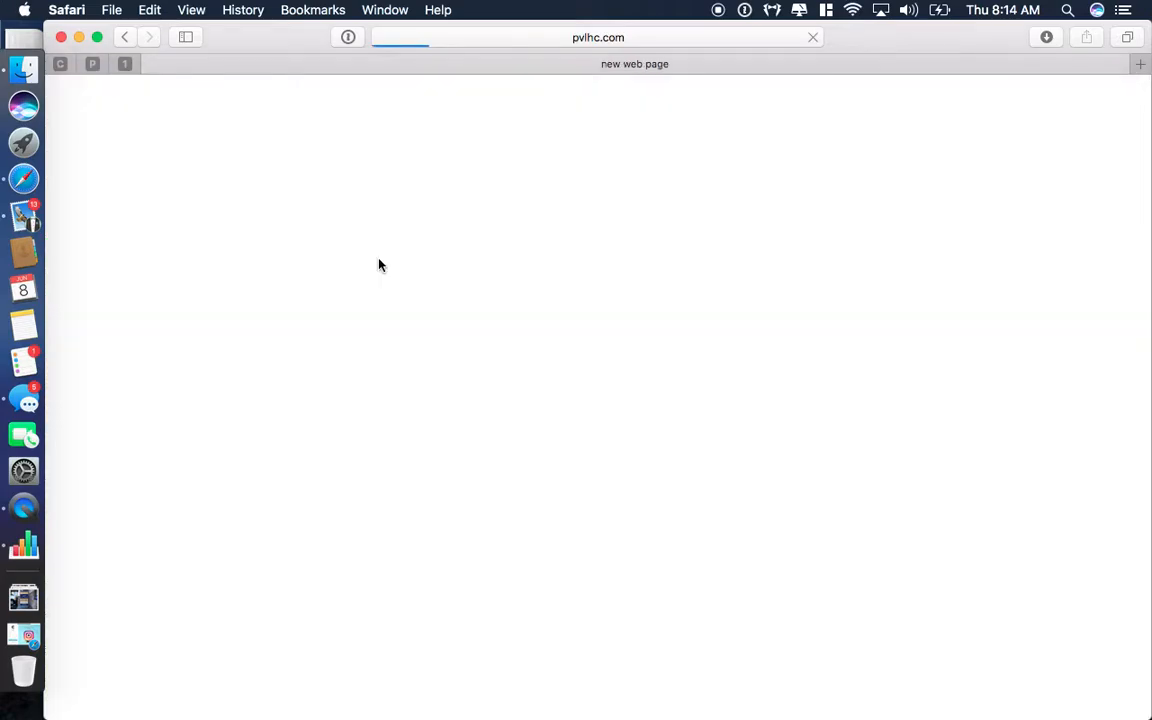
# Scroll through the page to check the new NEW menu tab.
pyautogui.scroll(-2, 418, 696)
pyautogui.scroll(-5, 418, 696)
pyautogui.scroll(5, 418, 696)
pyautogui.scroll(-4, 418, 696)
pyautogui.scroll(6, 418, 696)
pyautogui.scroll(-3, 418, 696)
pyautogui.scroll(4, 418, 696)
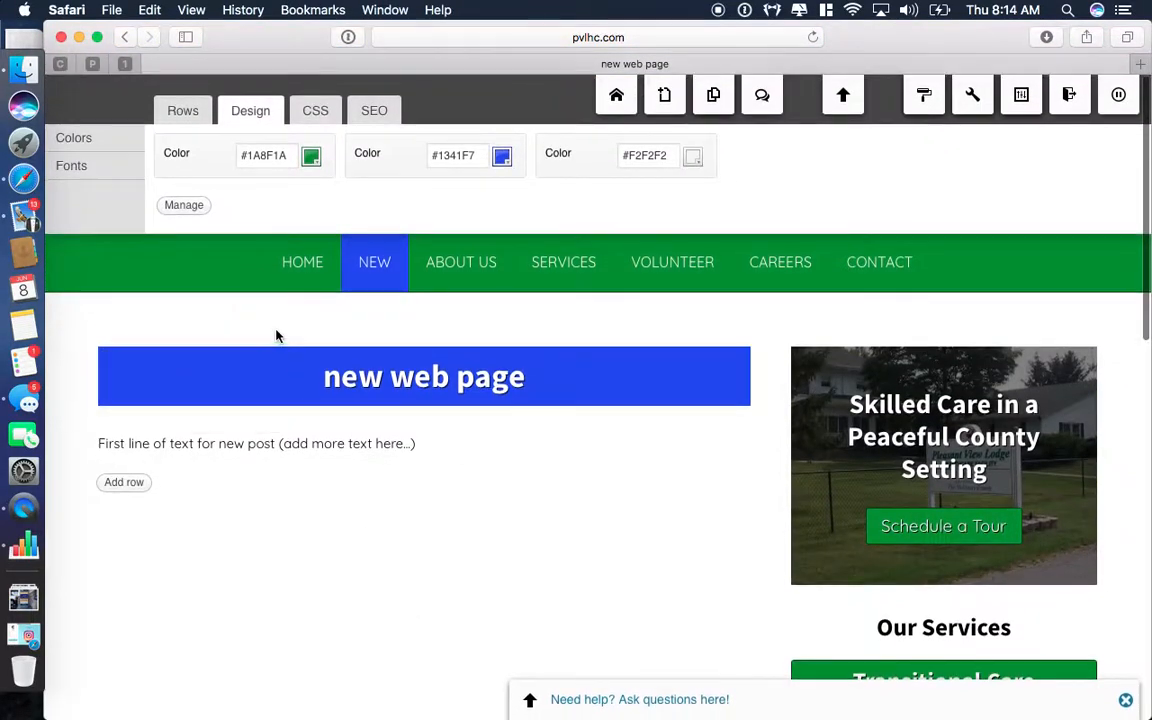
# Delete the New item from the site menu and confirm the removal.
pyautogui.click(306, 279)
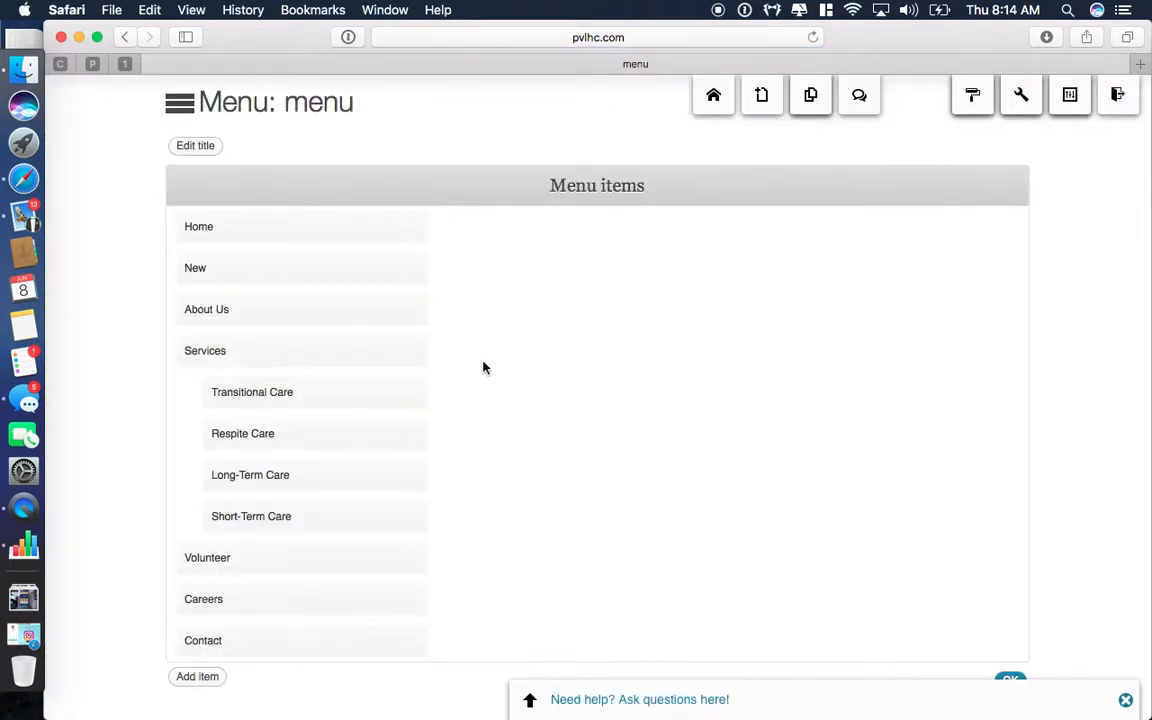
pyautogui.scroll(-1, 483, 368)
pyautogui.moveTo(420, 252)
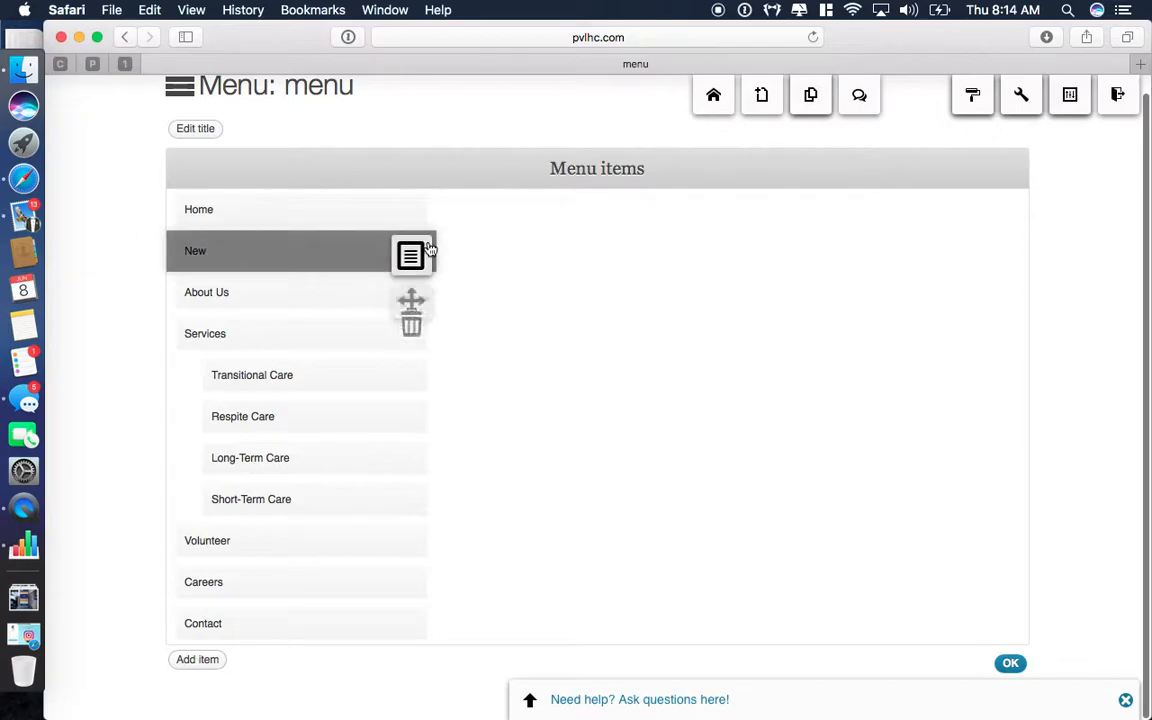
pyautogui.click(421, 362)
pyautogui.click(752, 398)
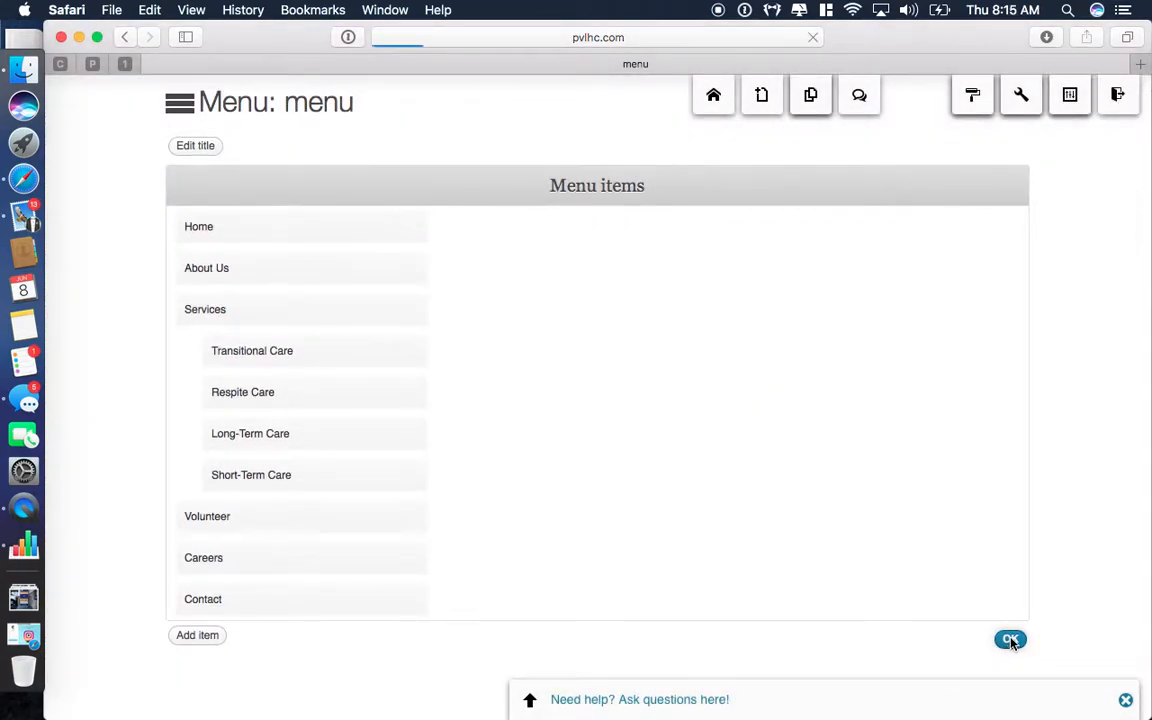
pyautogui.click(1010, 640)
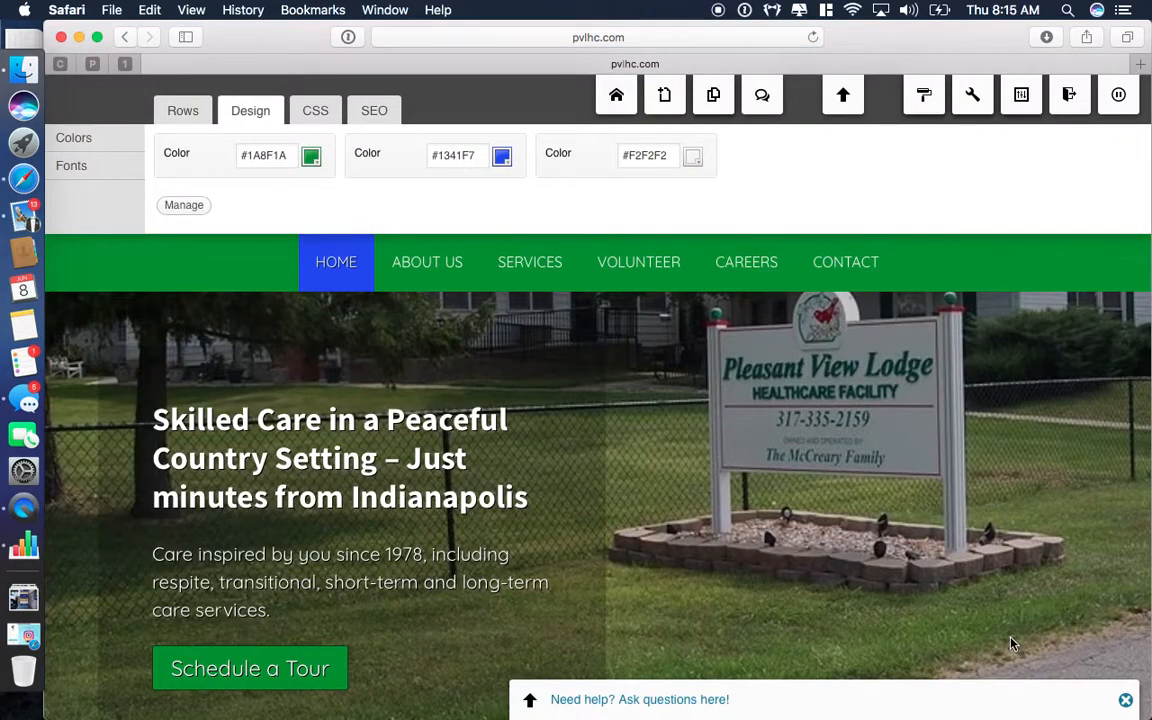
pyautogui.scroll(-4, 1010, 643)
pyautogui.scroll(4, 1010, 643)
pyautogui.scroll(-1, 890, 657)
pyautogui.scroll(1, 890, 657)
pyautogui.moveTo(1070, 250)
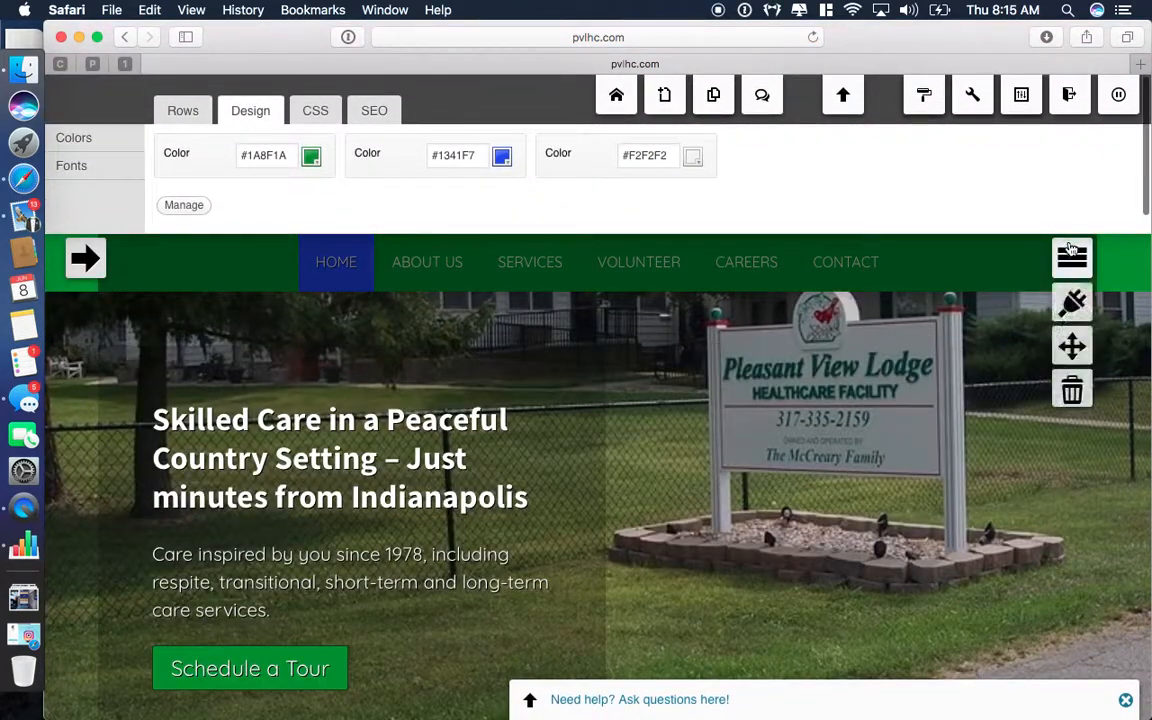
pyautogui.click(1072, 309)
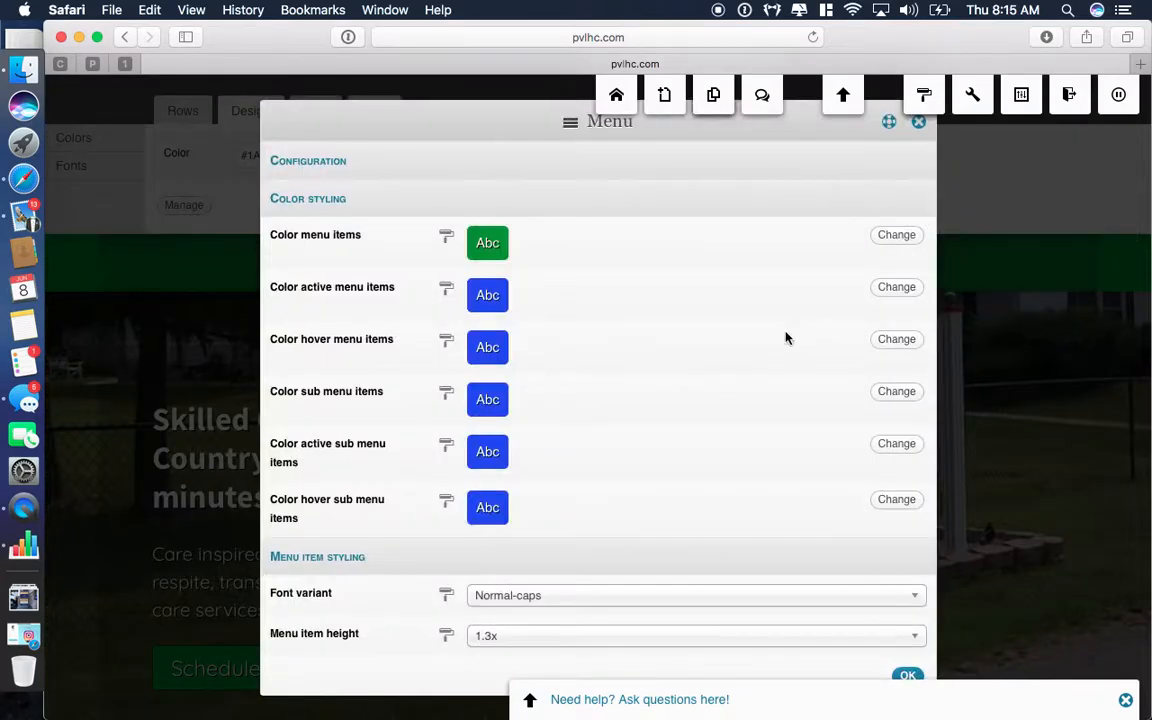
pyautogui.scroll(-1, 648, 313)
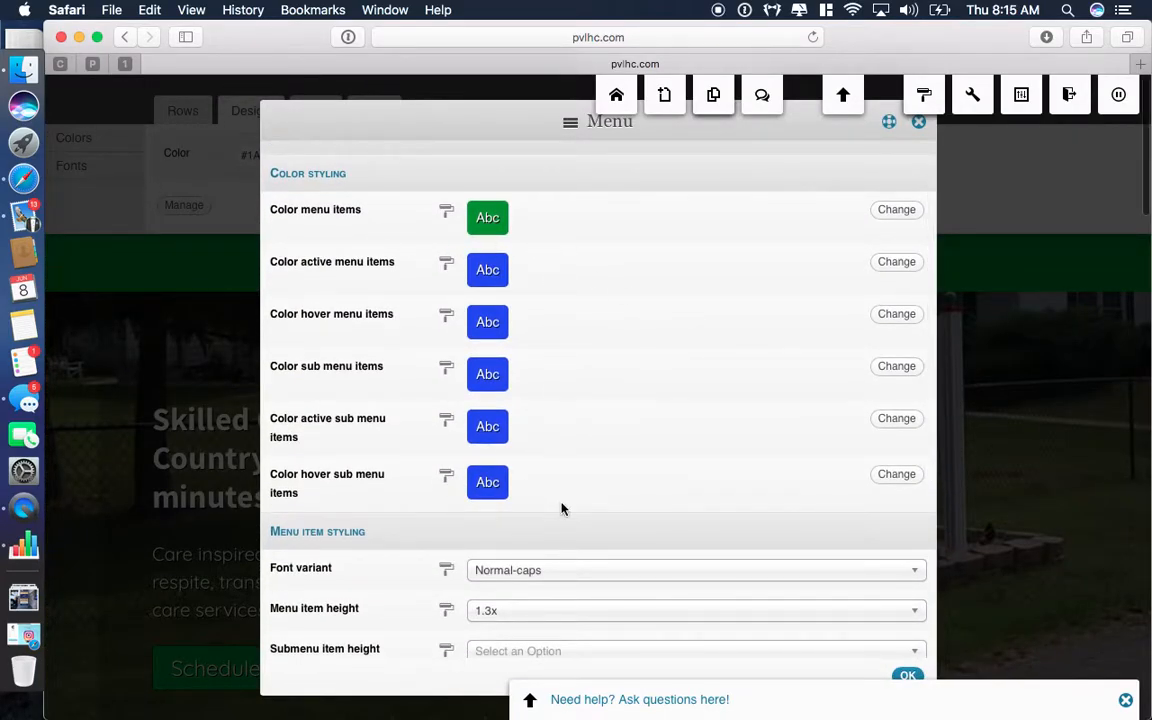
pyautogui.scroll(-5, 561, 509)
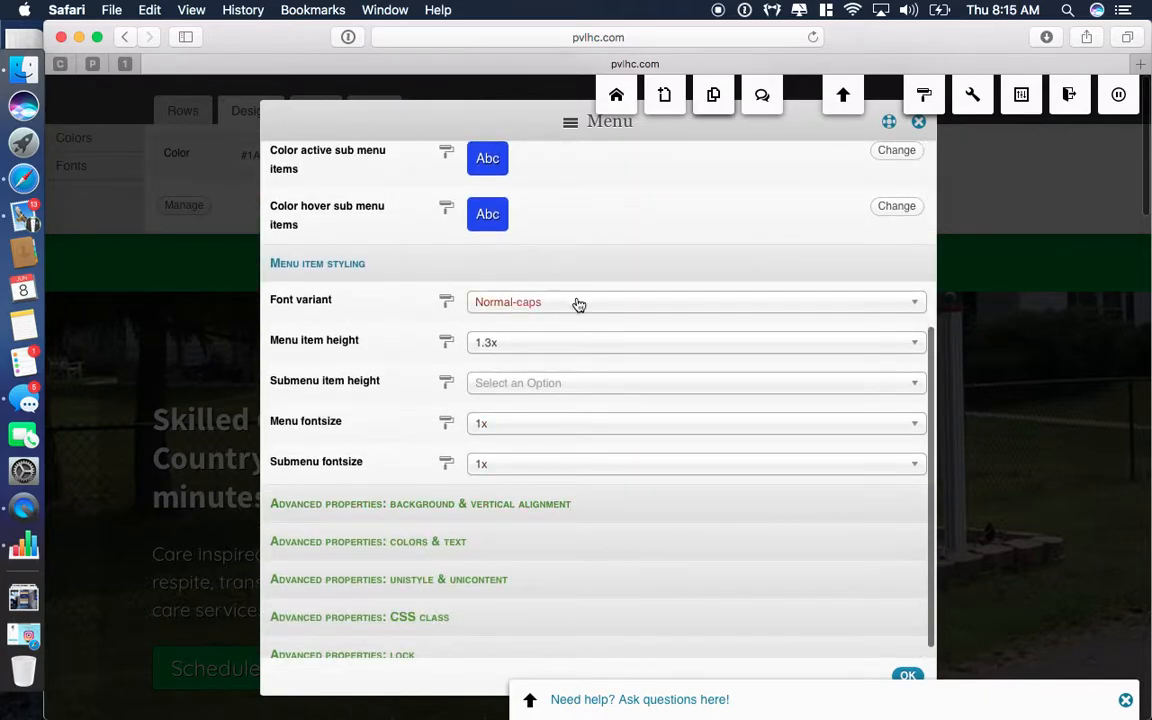
pyautogui.scroll(-1, 596, 357)
pyautogui.scroll(6, 590, 344)
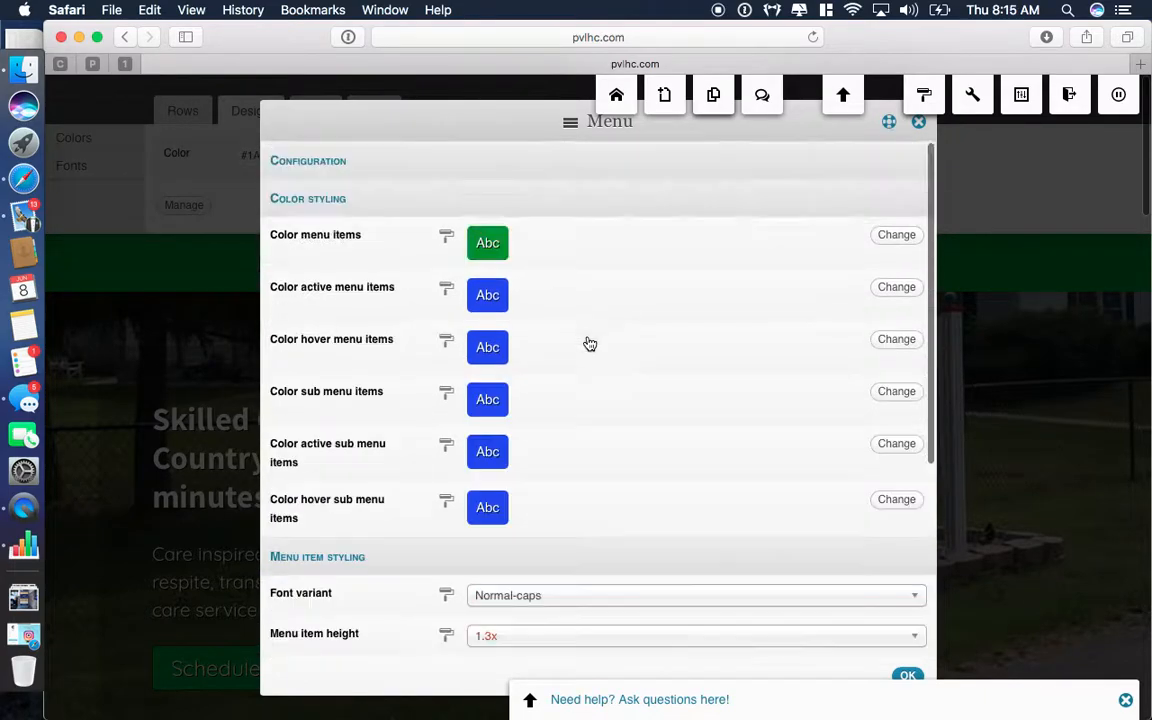
pyautogui.click(565, 161)
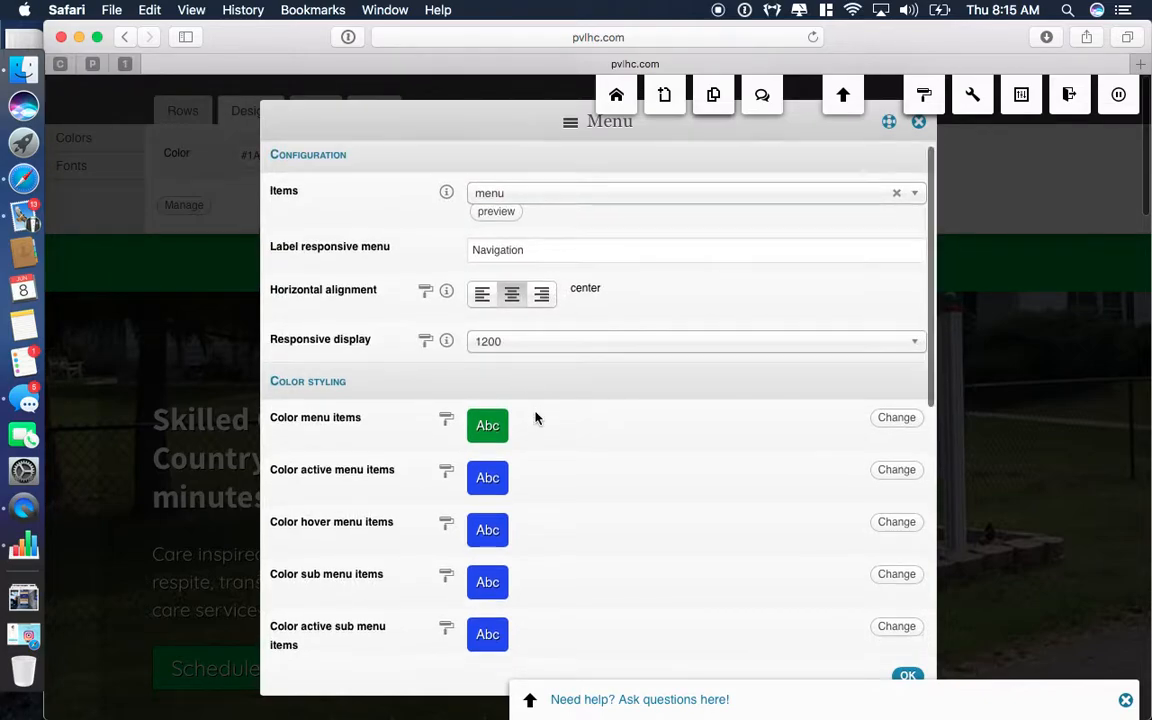
pyautogui.scroll(-7, 535, 418)
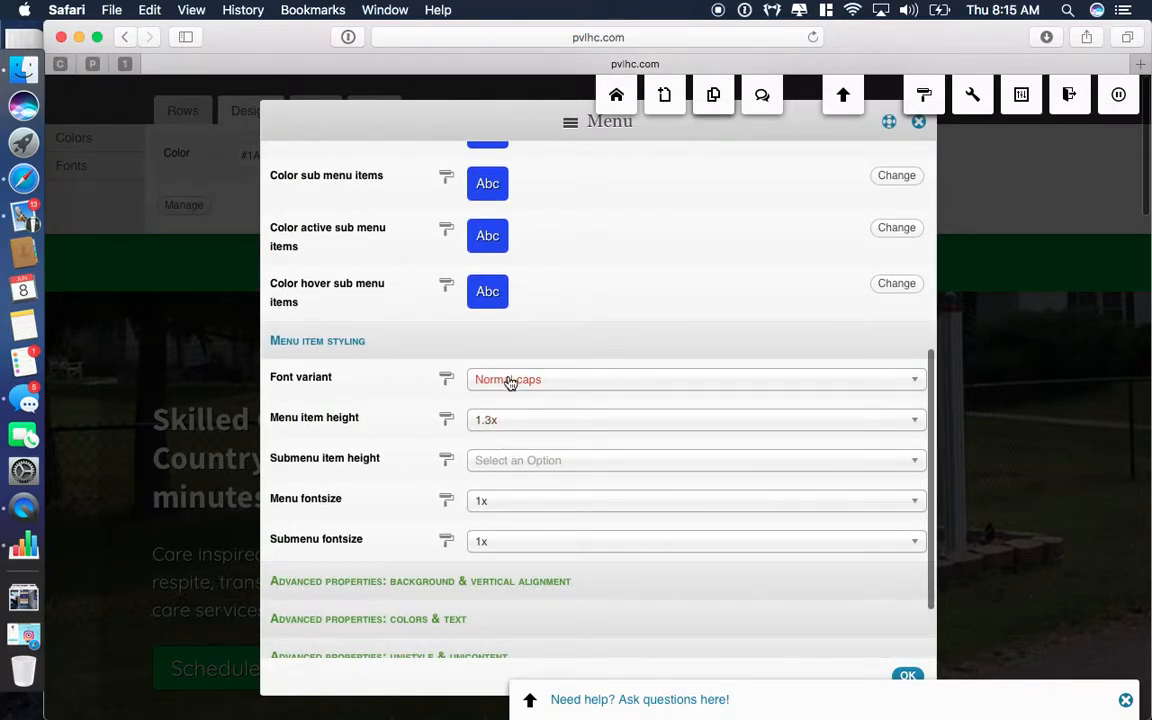
pyautogui.scroll(-2, 508, 435)
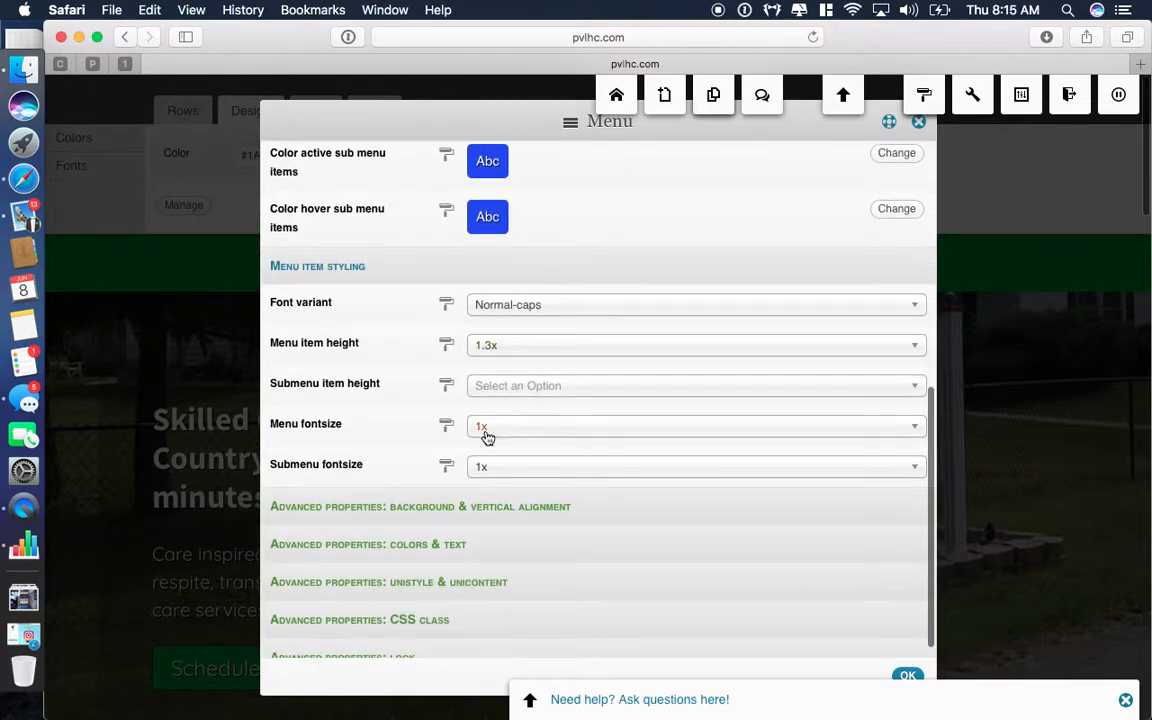
pyautogui.scroll(-1, 548, 480)
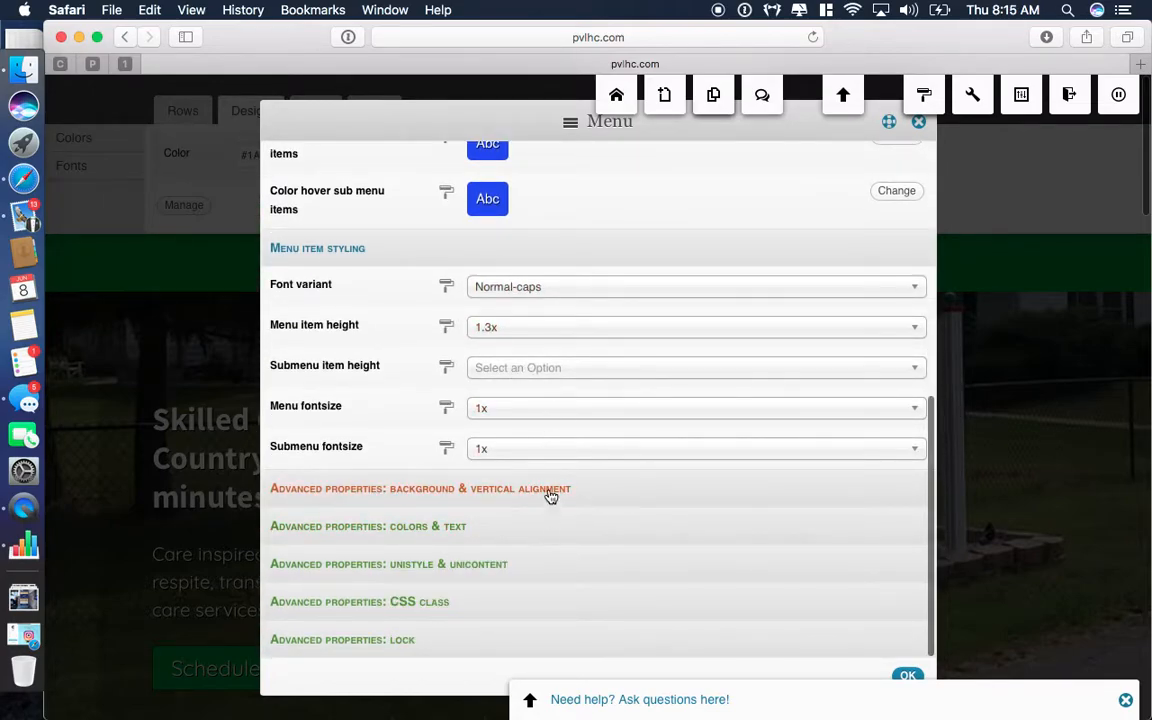
pyautogui.scroll(9, 551, 497)
pyautogui.click(893, 670)
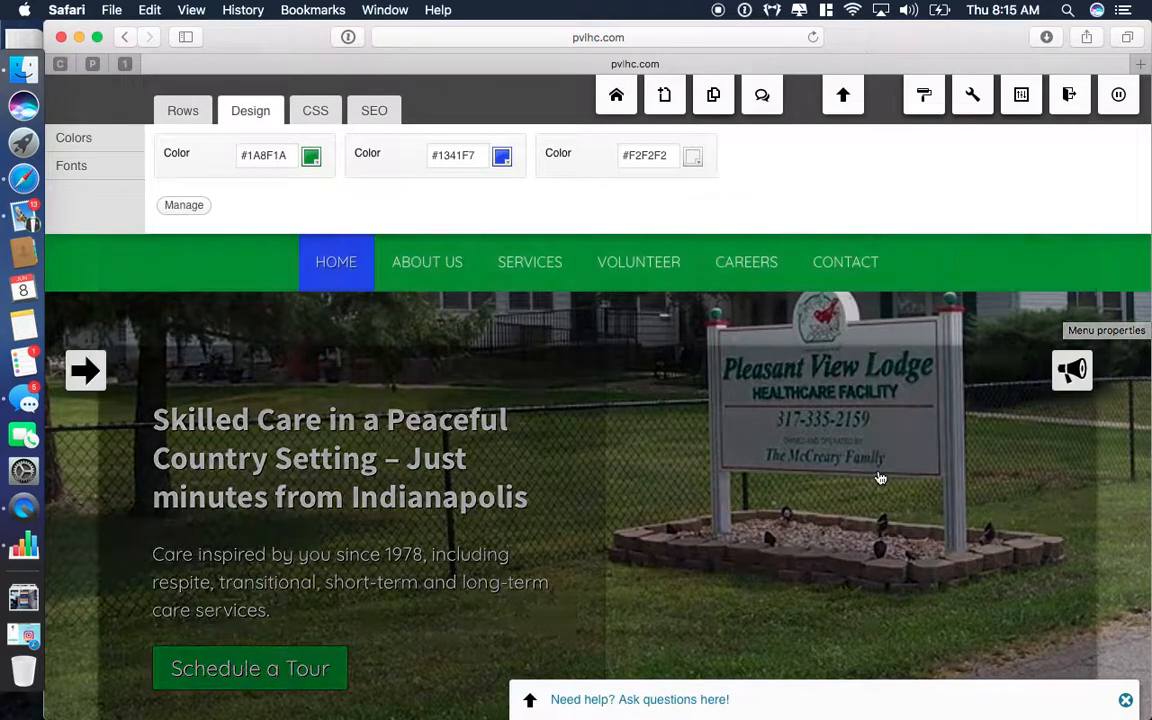
# Open the Contact page from the site's navigation menu.
pyautogui.scroll(-15, 879, 476)
pyautogui.scroll(15, 879, 476)
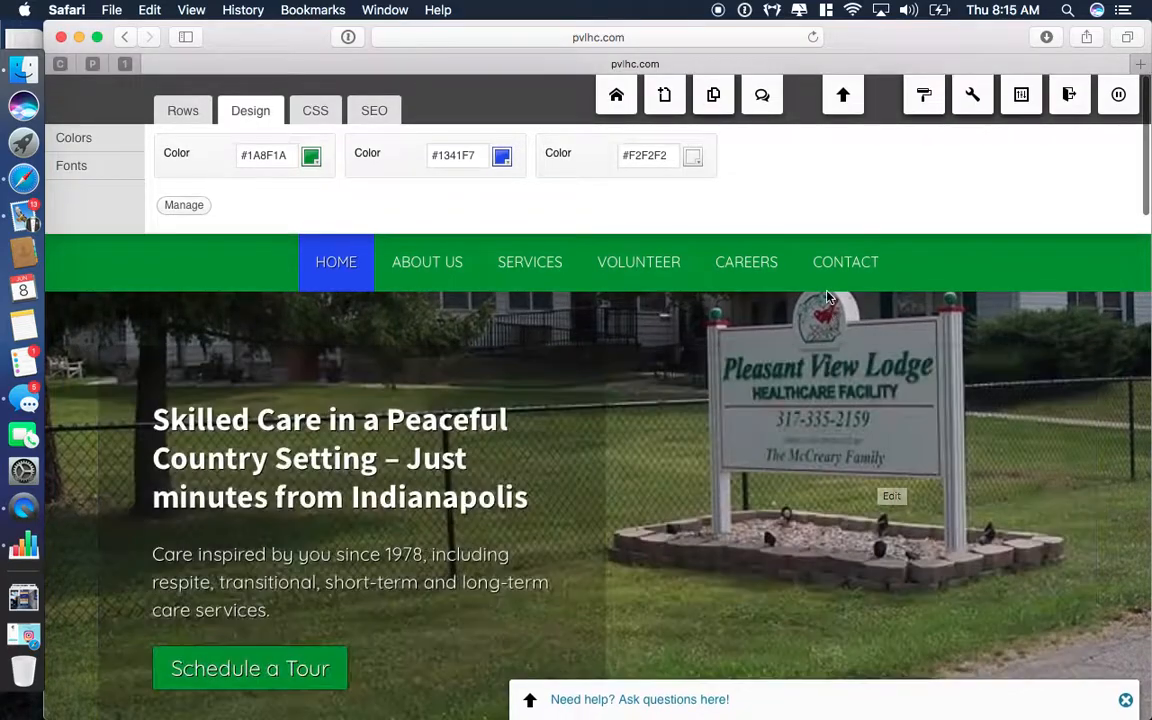
pyautogui.click(835, 268)
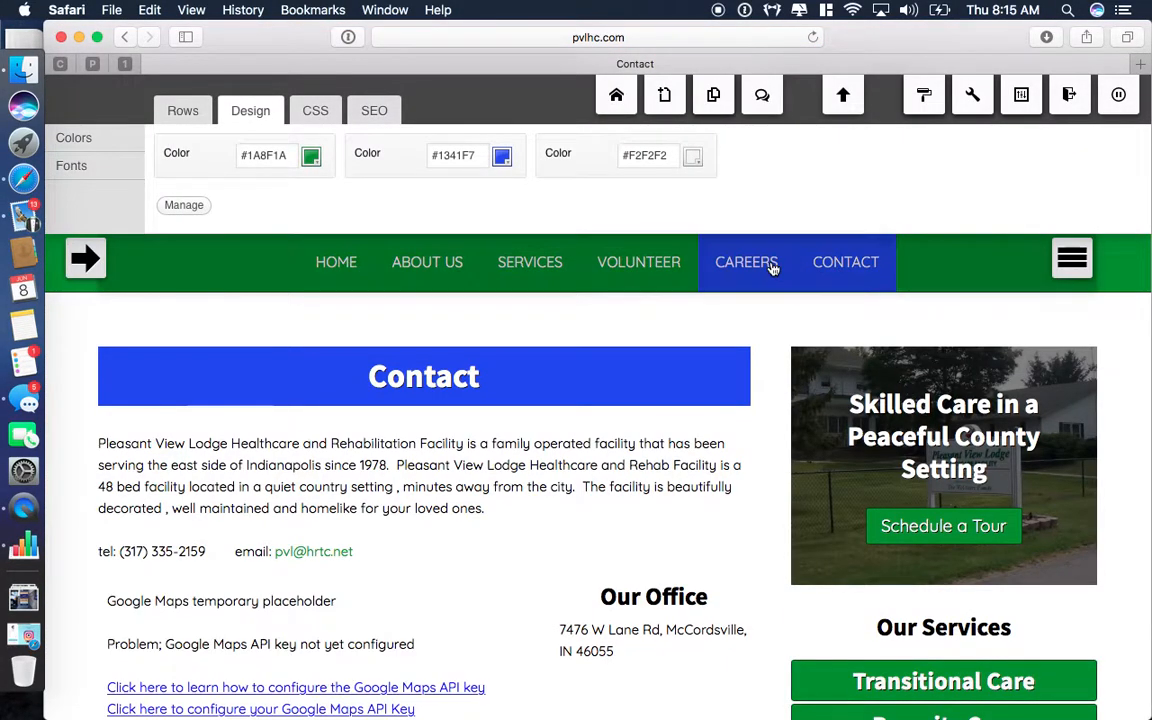
# Delete the 'this is a test' row from the Contact page, then open the Careers page.
pyautogui.scroll(-4, 895, 550)
pyautogui.scroll(-3, 895, 550)
pyautogui.moveTo(780, 395)
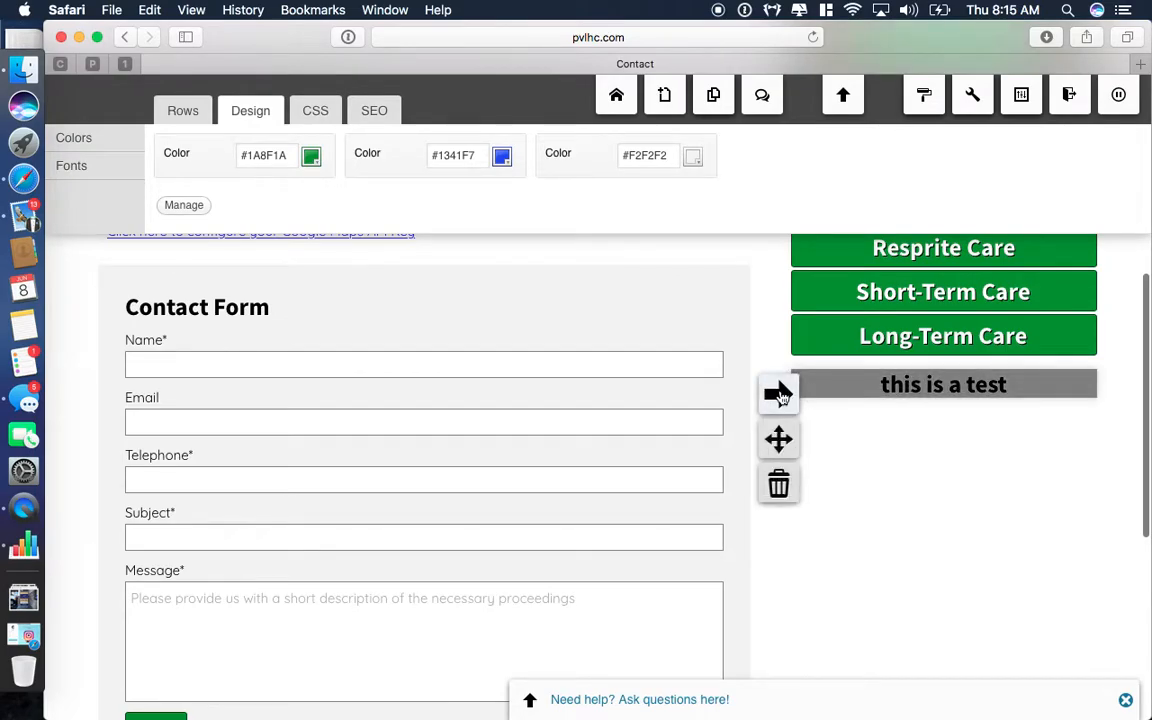
pyautogui.click(778, 486)
pyautogui.click(765, 397)
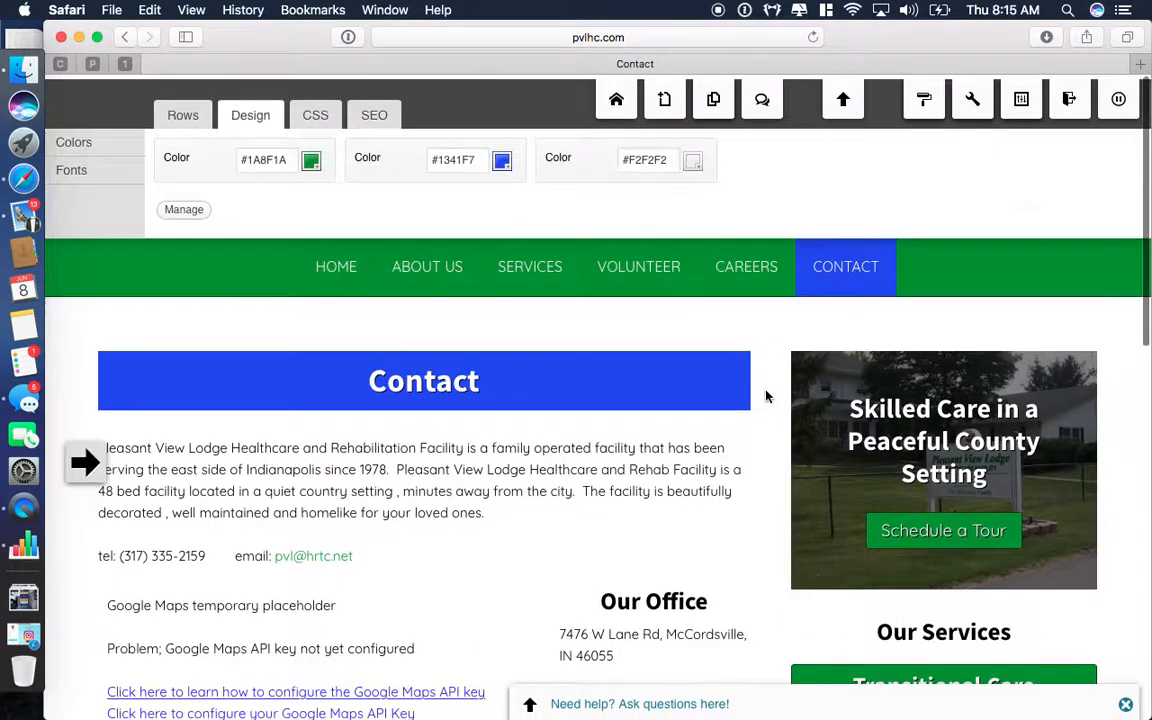
pyautogui.click(740, 264)
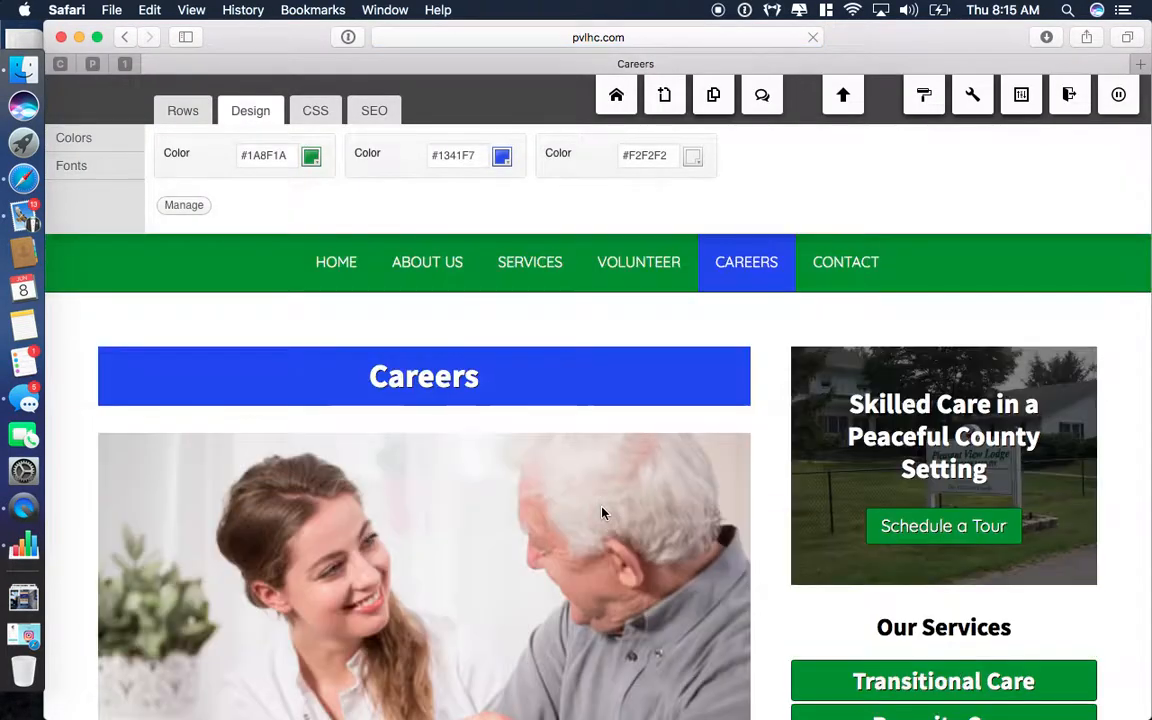
pyautogui.scroll(-5, 602, 513)
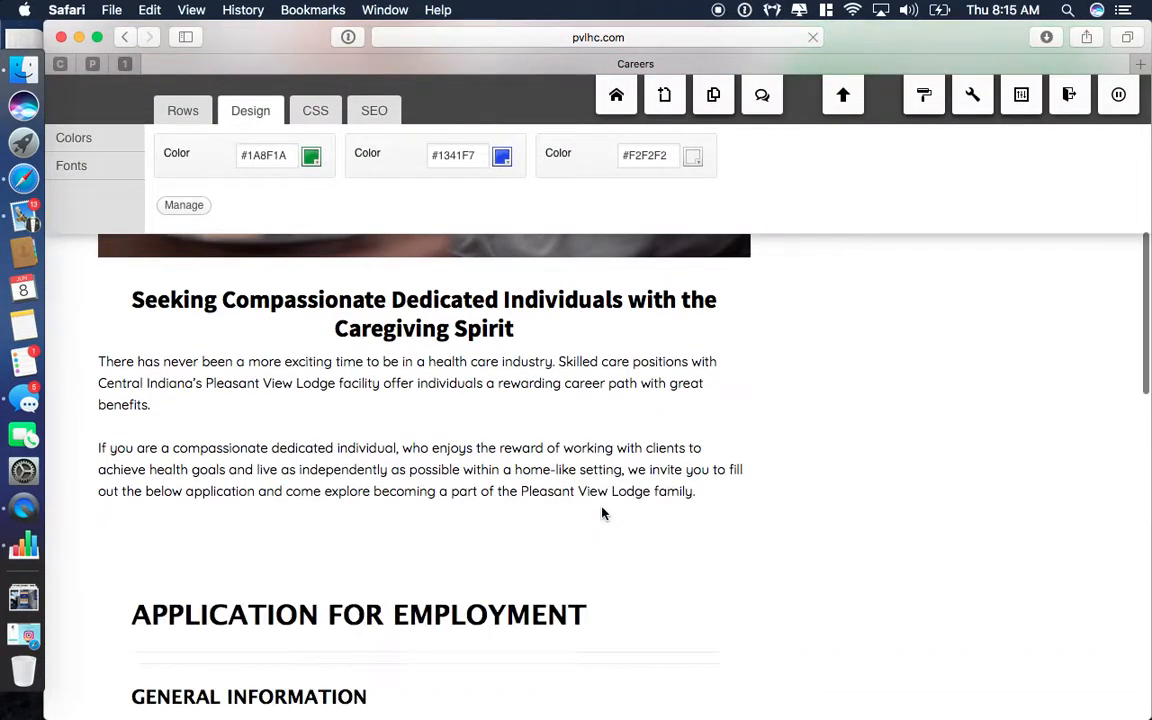
pyautogui.scroll(-5, 602, 513)
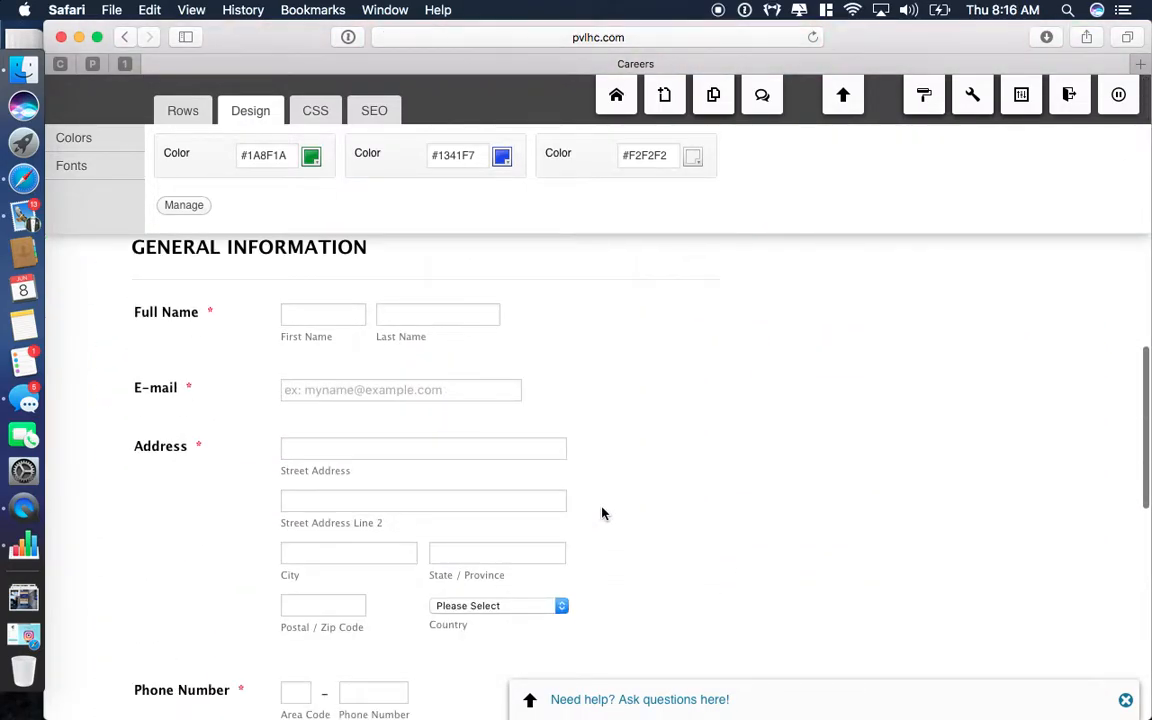
pyautogui.scroll(3, 875, 386)
pyautogui.scroll(-3, 560, 450)
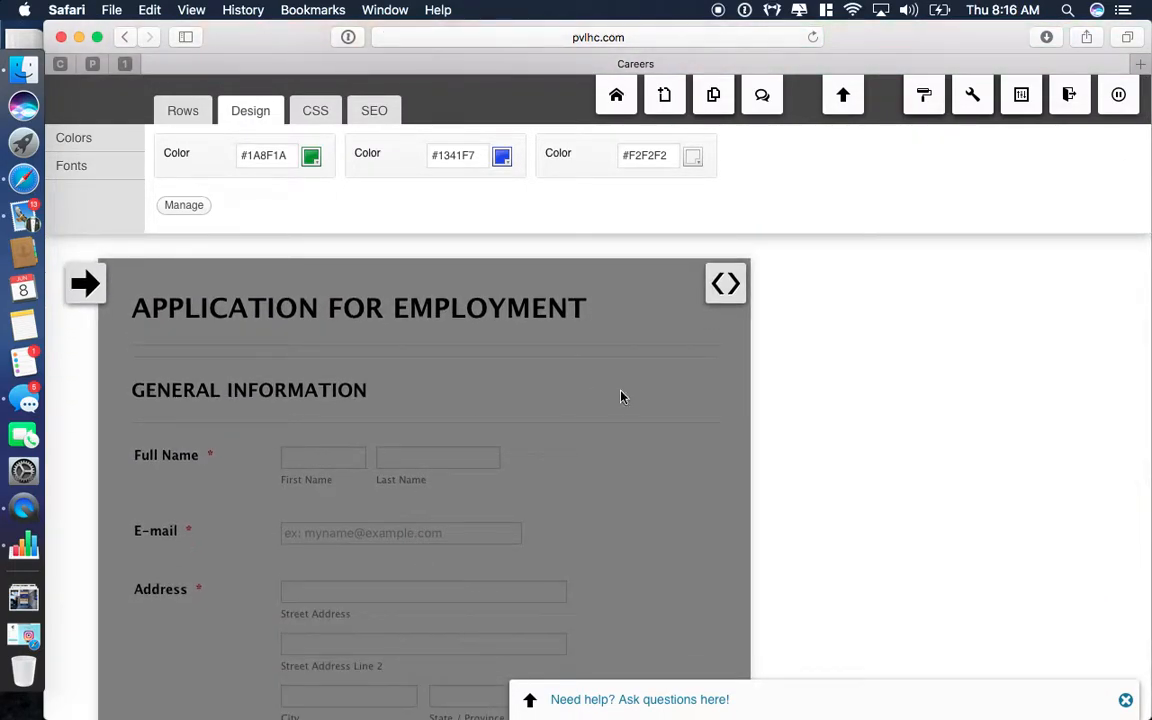
pyautogui.click(726, 286)
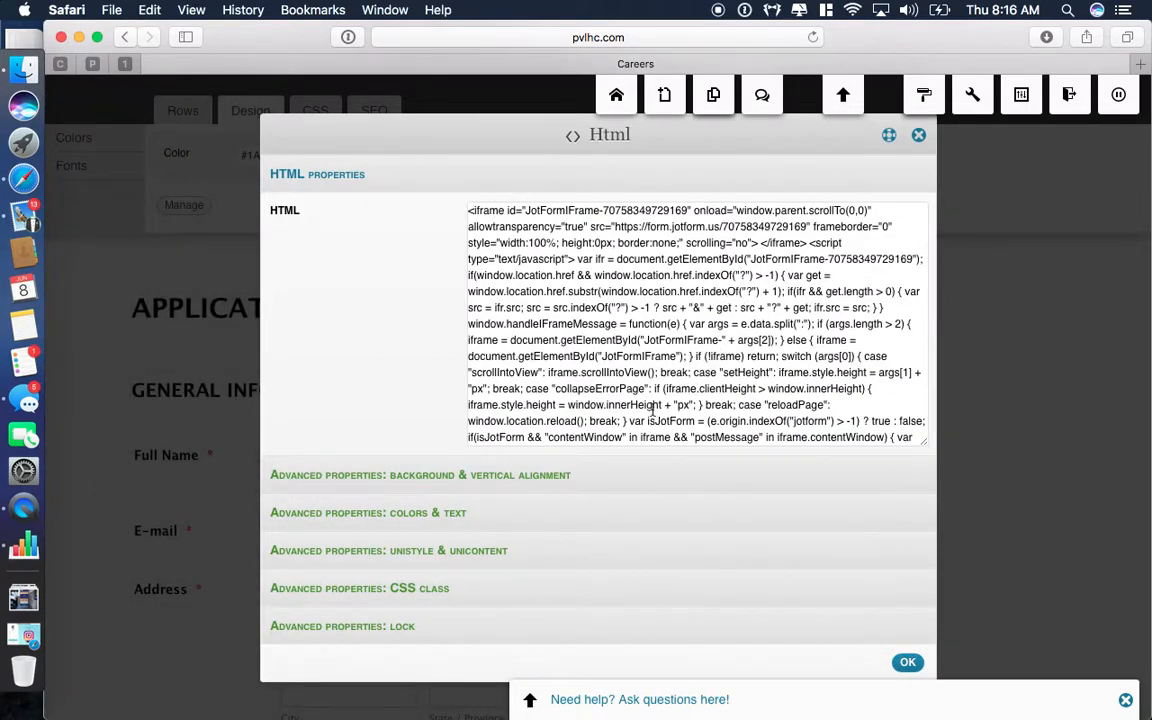
pyautogui.click(919, 138)
pyautogui.scroll(-4, 660, 570)
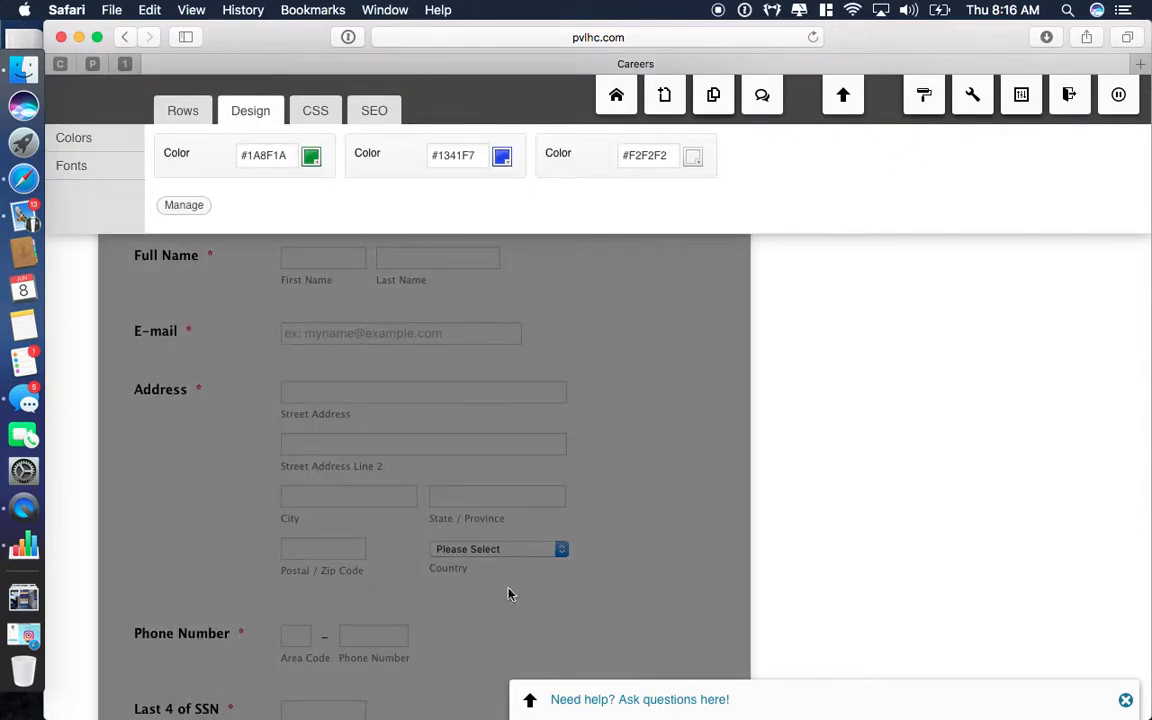
pyautogui.scroll(-4, 766, 424)
pyautogui.scroll(-5, 766, 424)
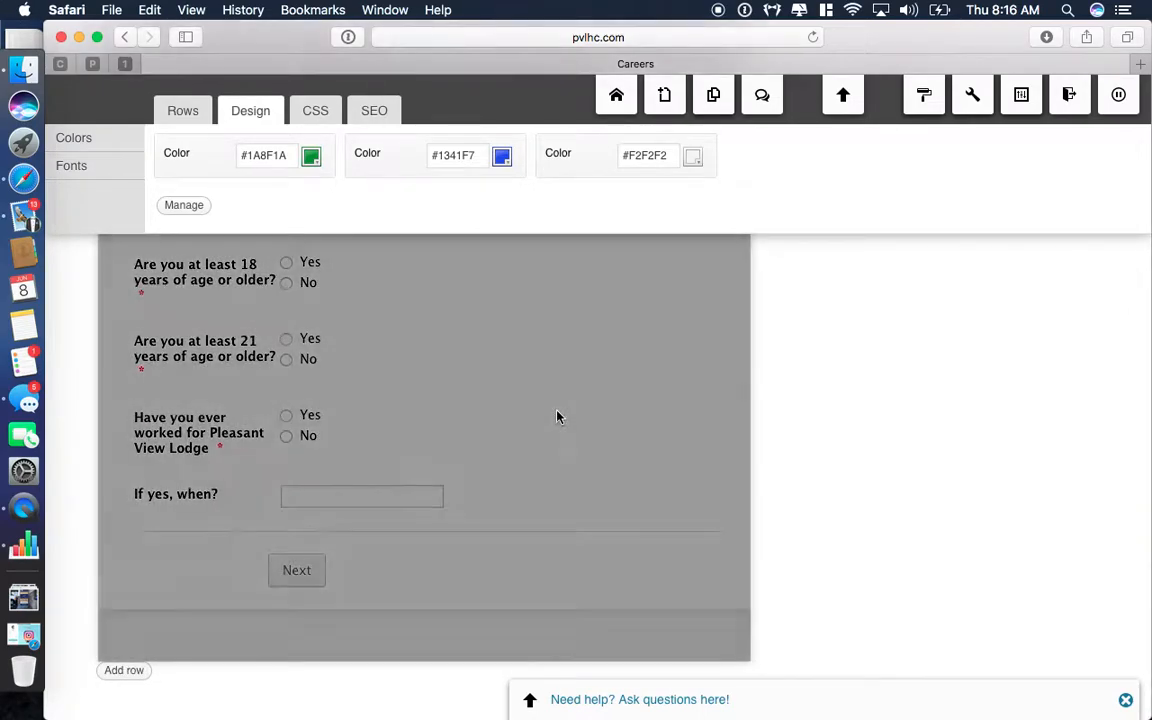
pyautogui.scroll(12, 265, 372)
pyautogui.scroll(3, 380, 548)
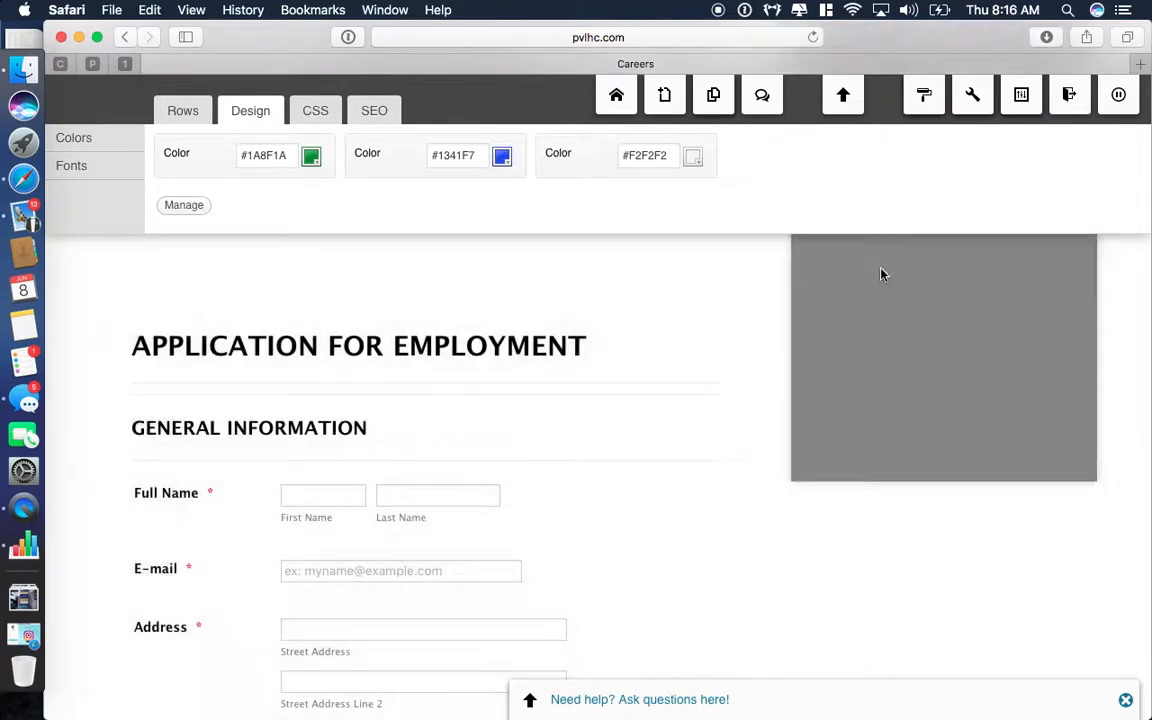
pyautogui.scroll(15, 916, 360)
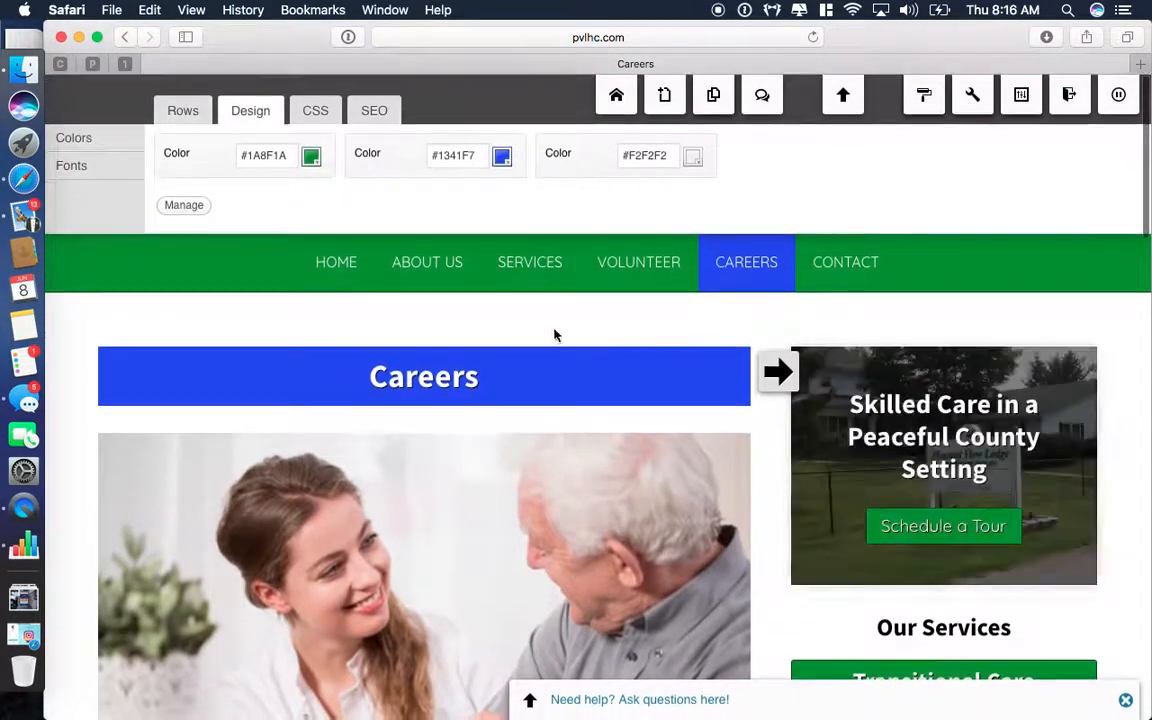
# Return to the Pleasant View Lodge homepage via HOME and scroll down to its blog post previews.
pyautogui.click(334, 264)
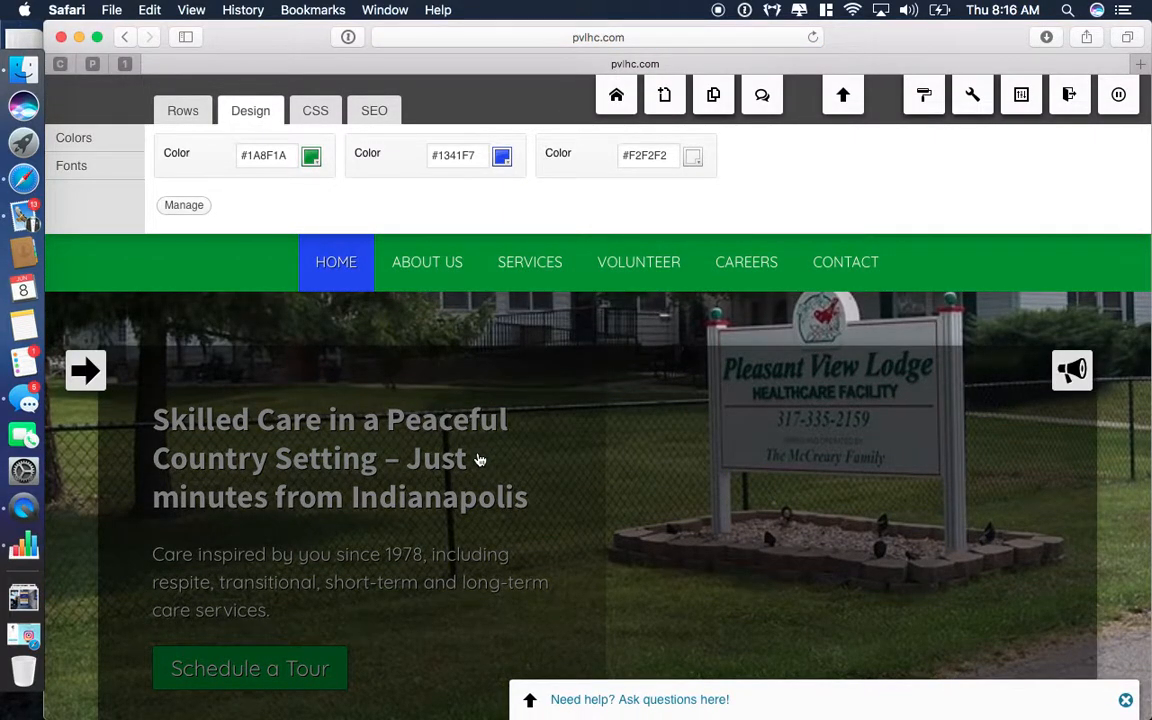
pyautogui.scroll(-10, 478, 459)
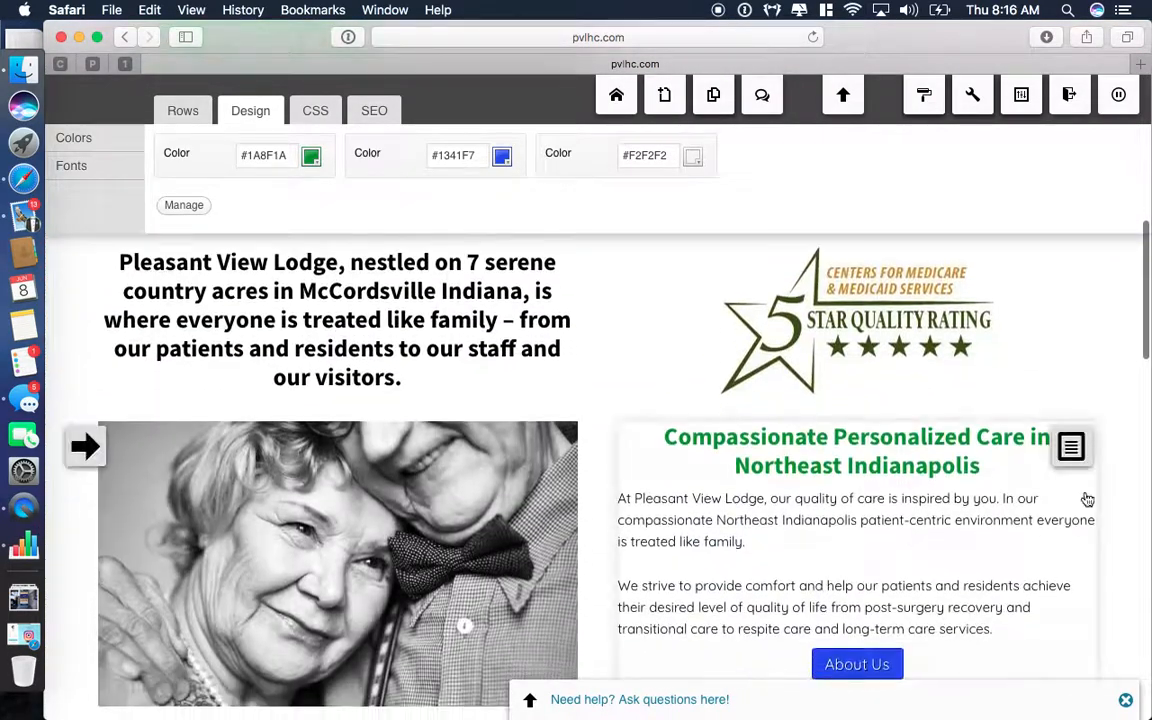
pyautogui.scroll(-6, 1110, 589)
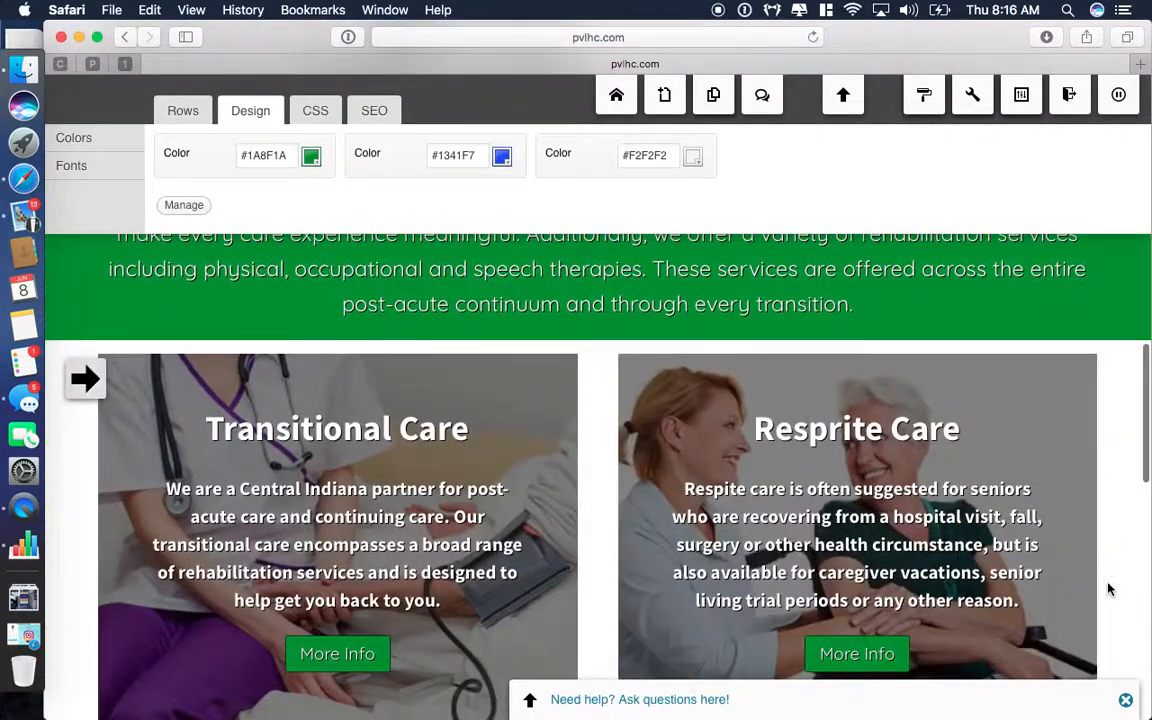
pyautogui.scroll(-10, 1110, 589)
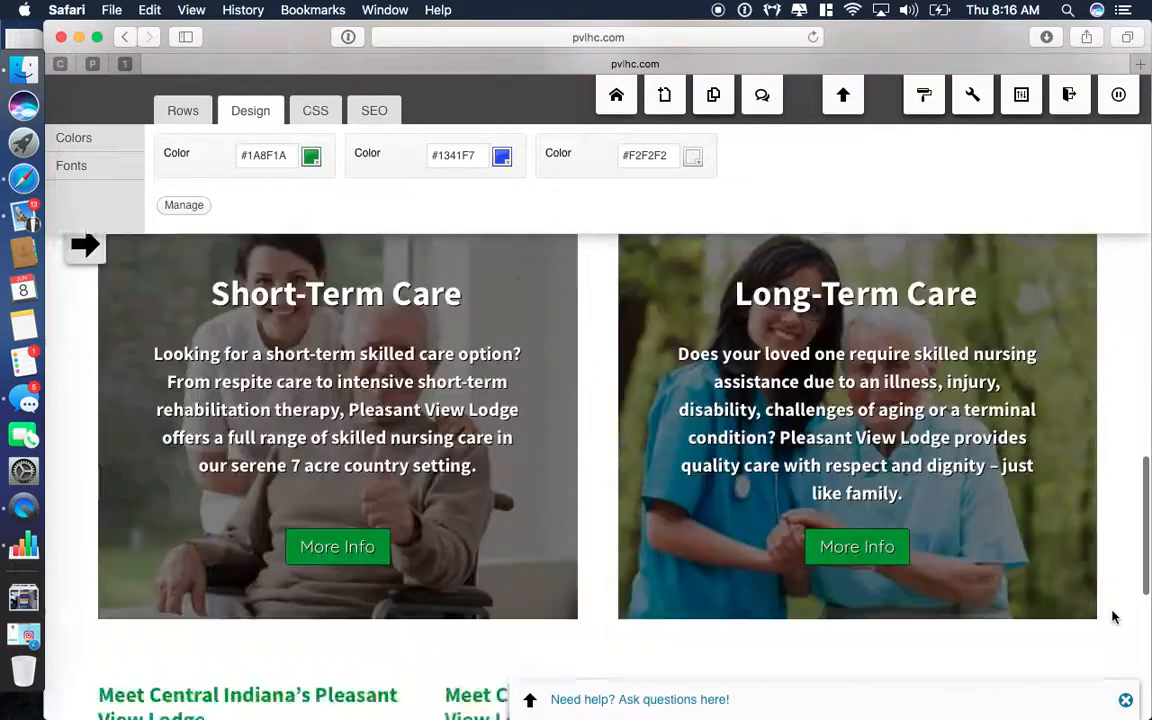
pyautogui.scroll(-1, 1114, 617)
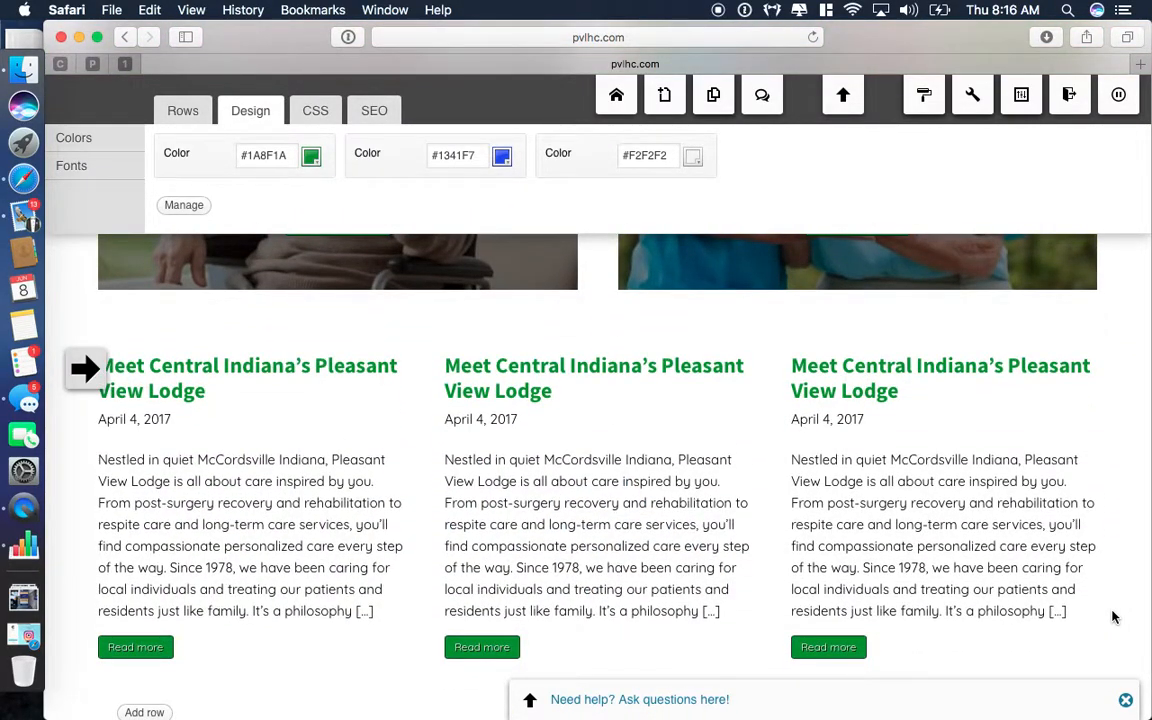